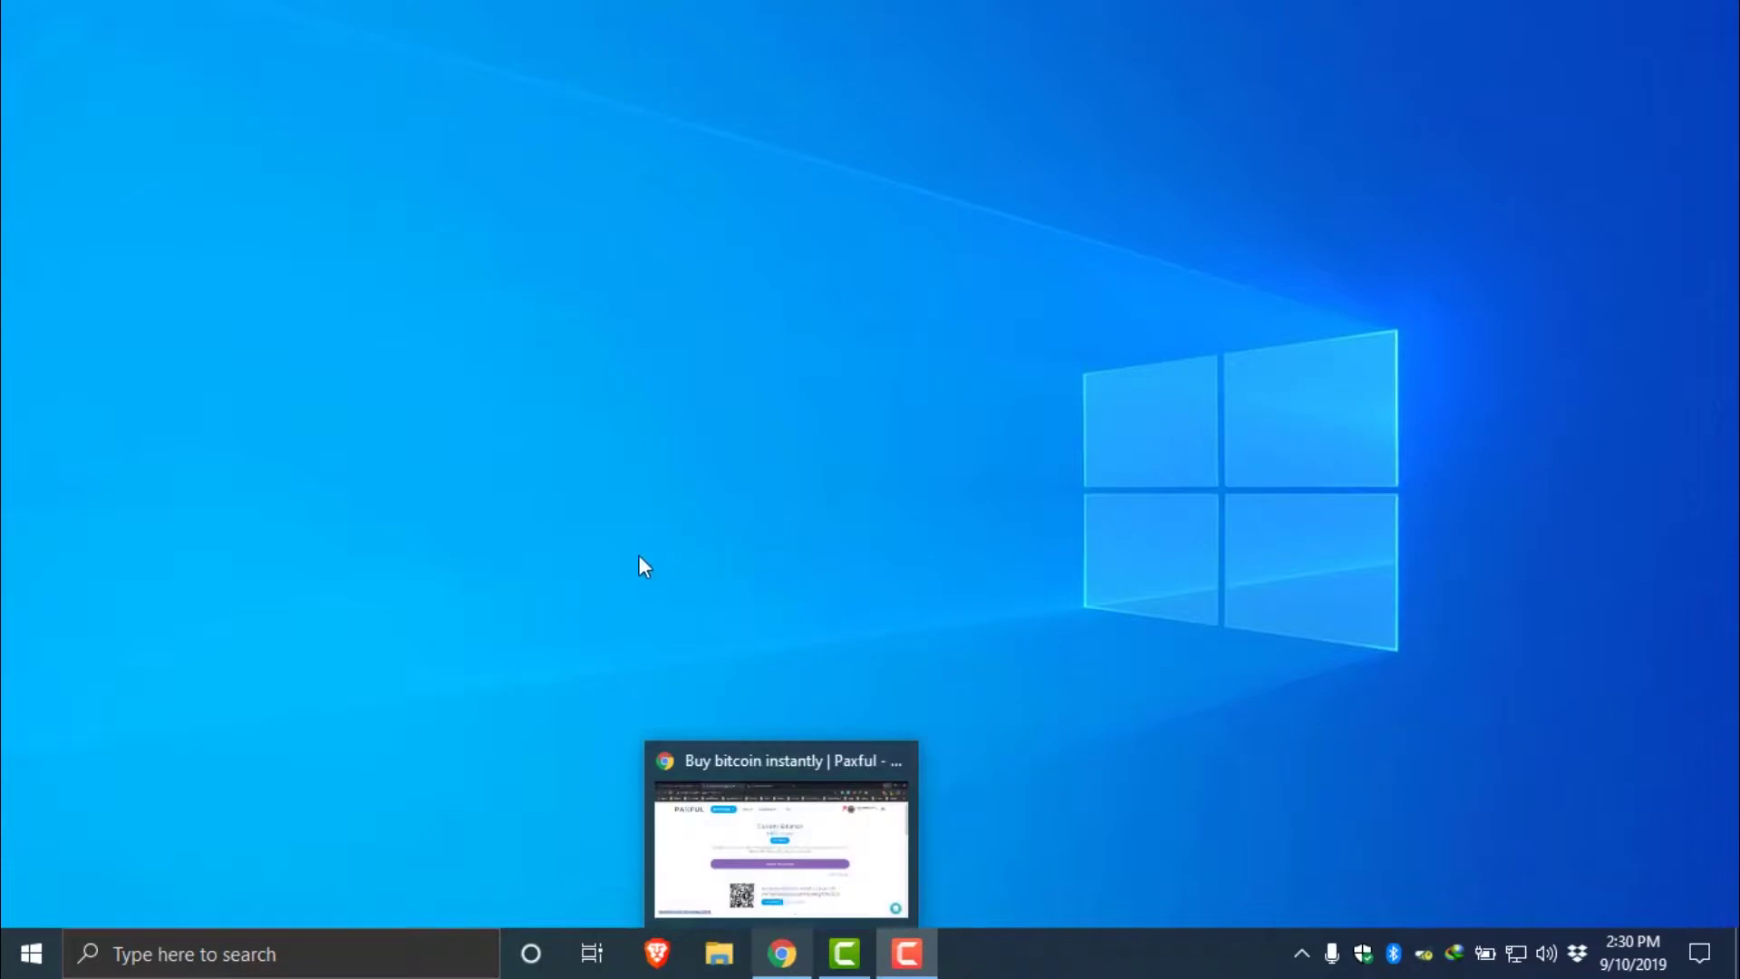
key(super+e)
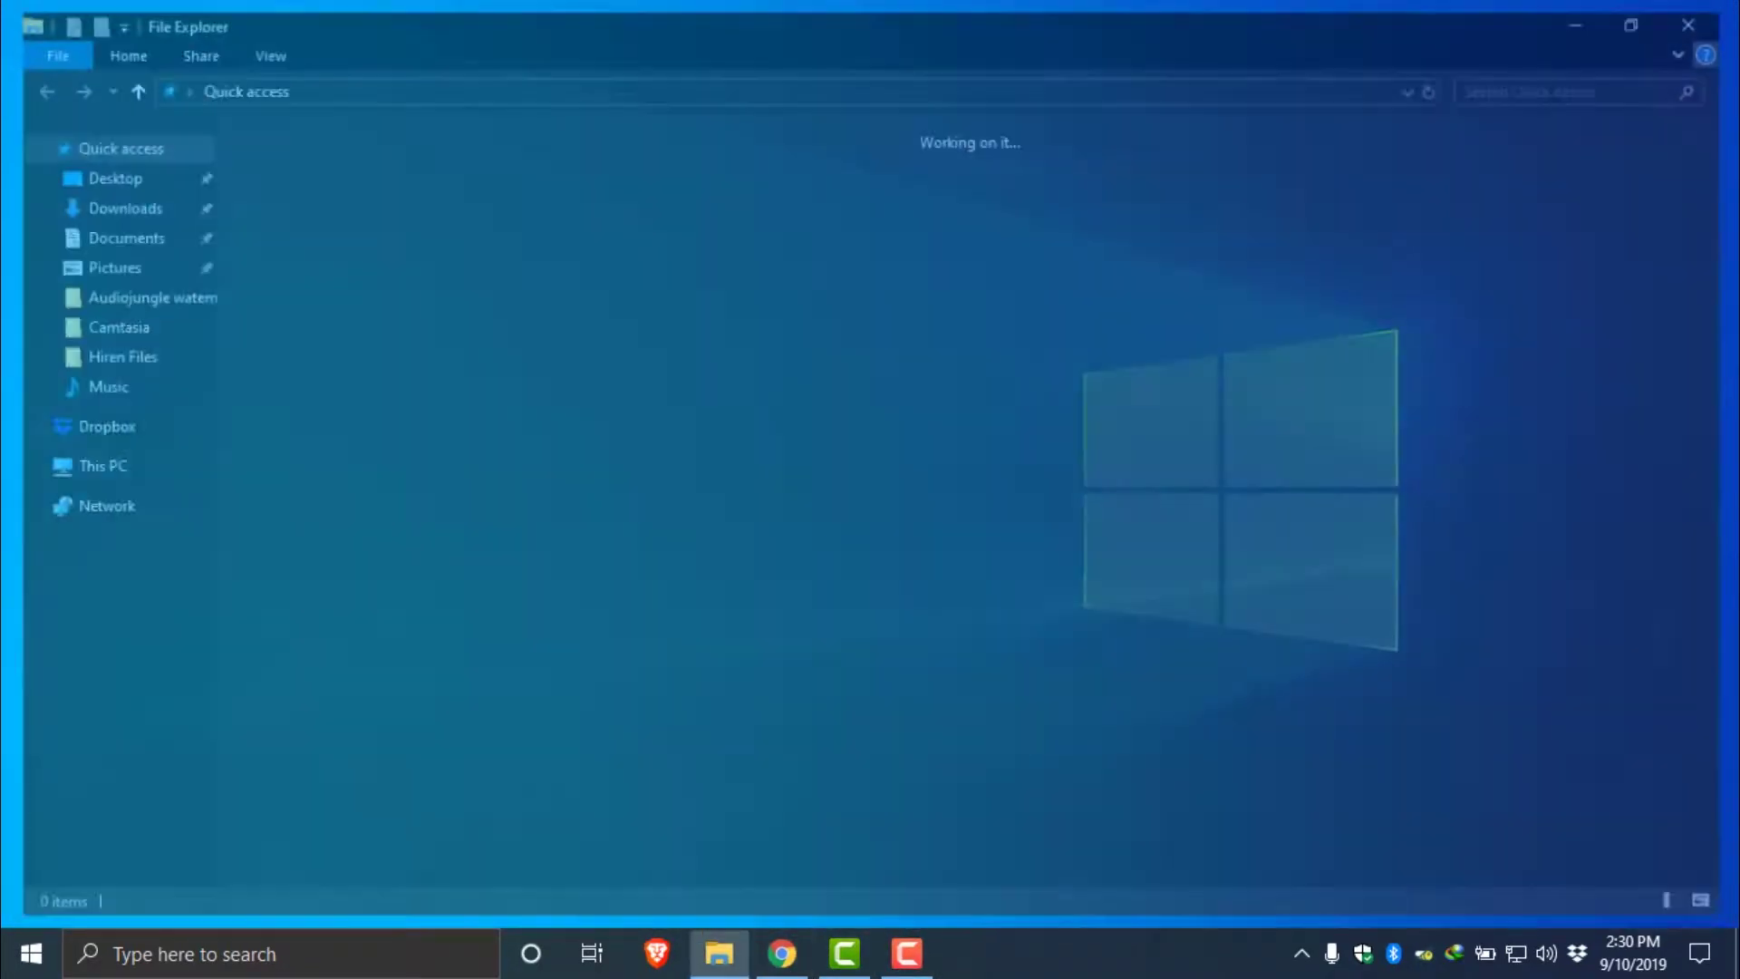
click(1710, 14)
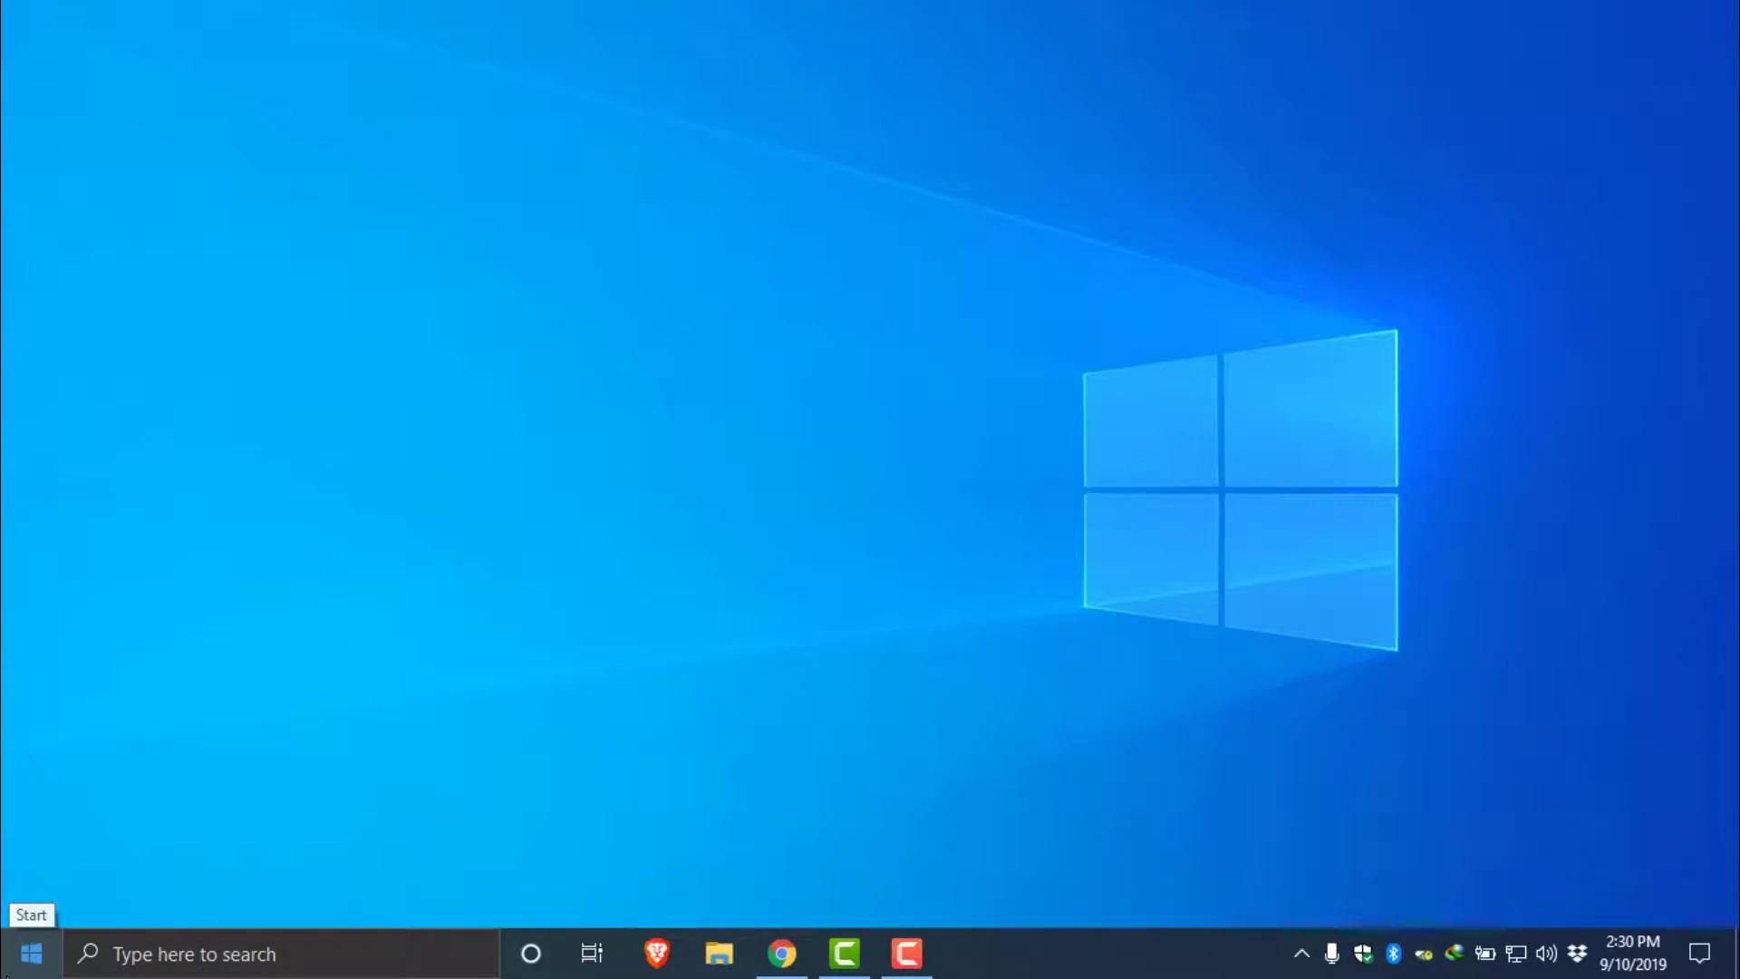
- Open the user's temporary files folder by running %temp% from the Run dialog
key(super+r)
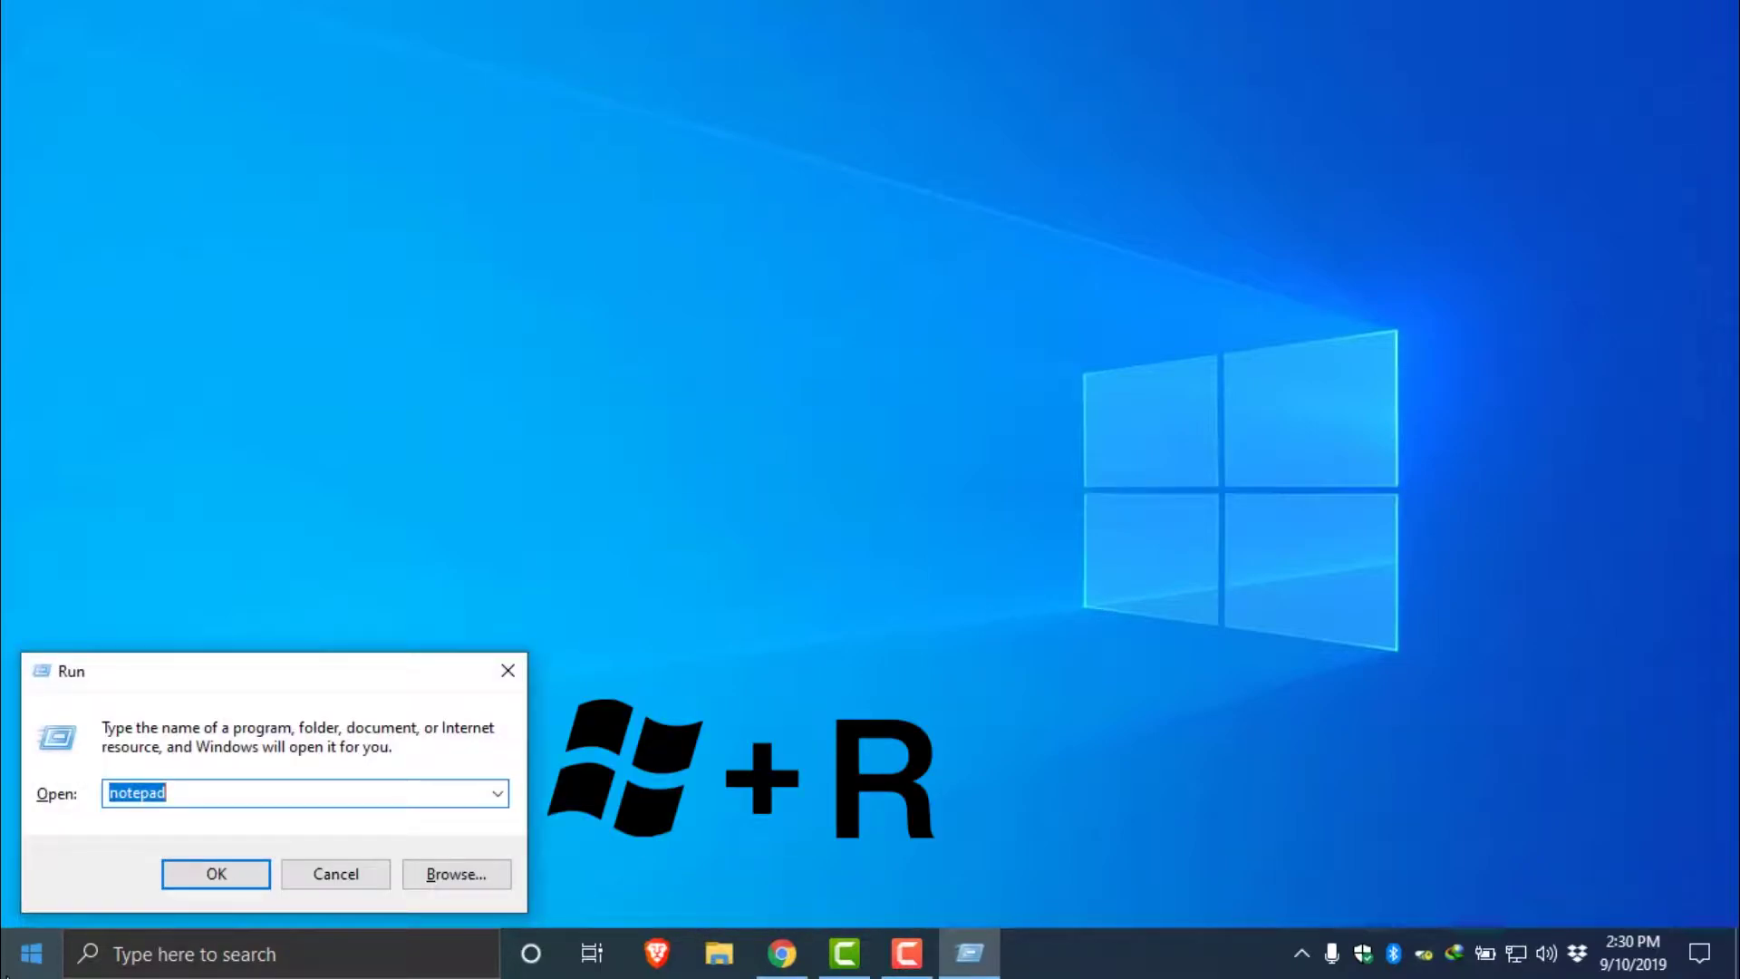
text(%)
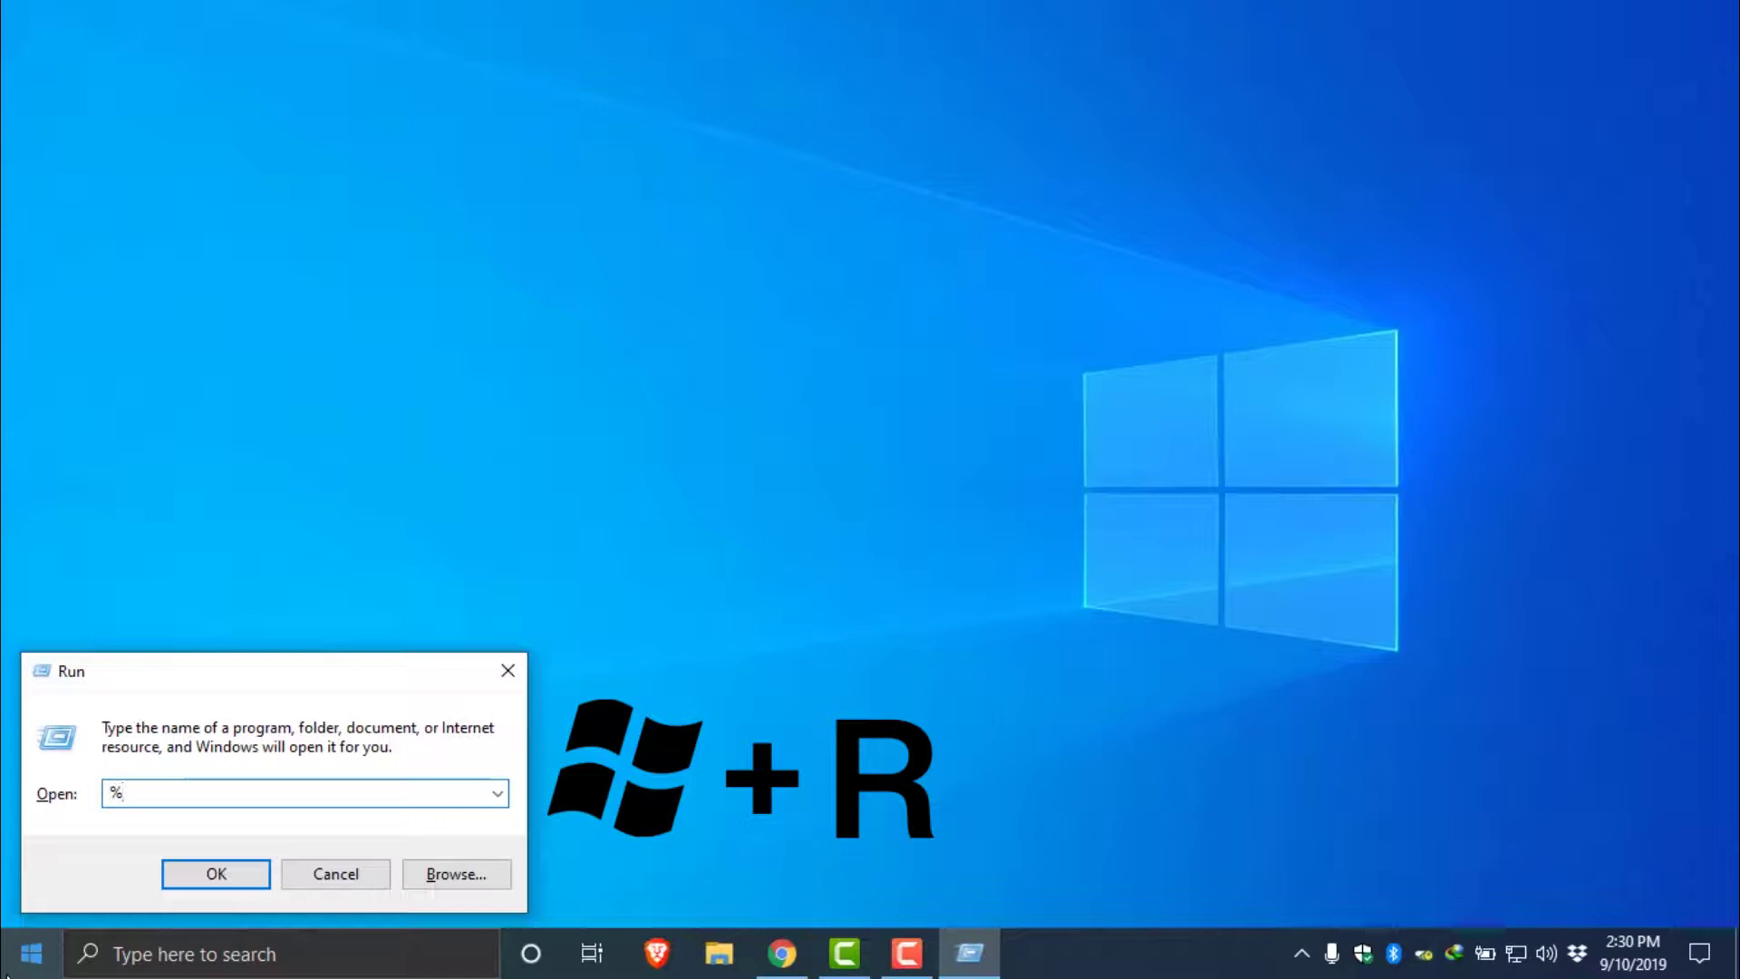
text(temp)
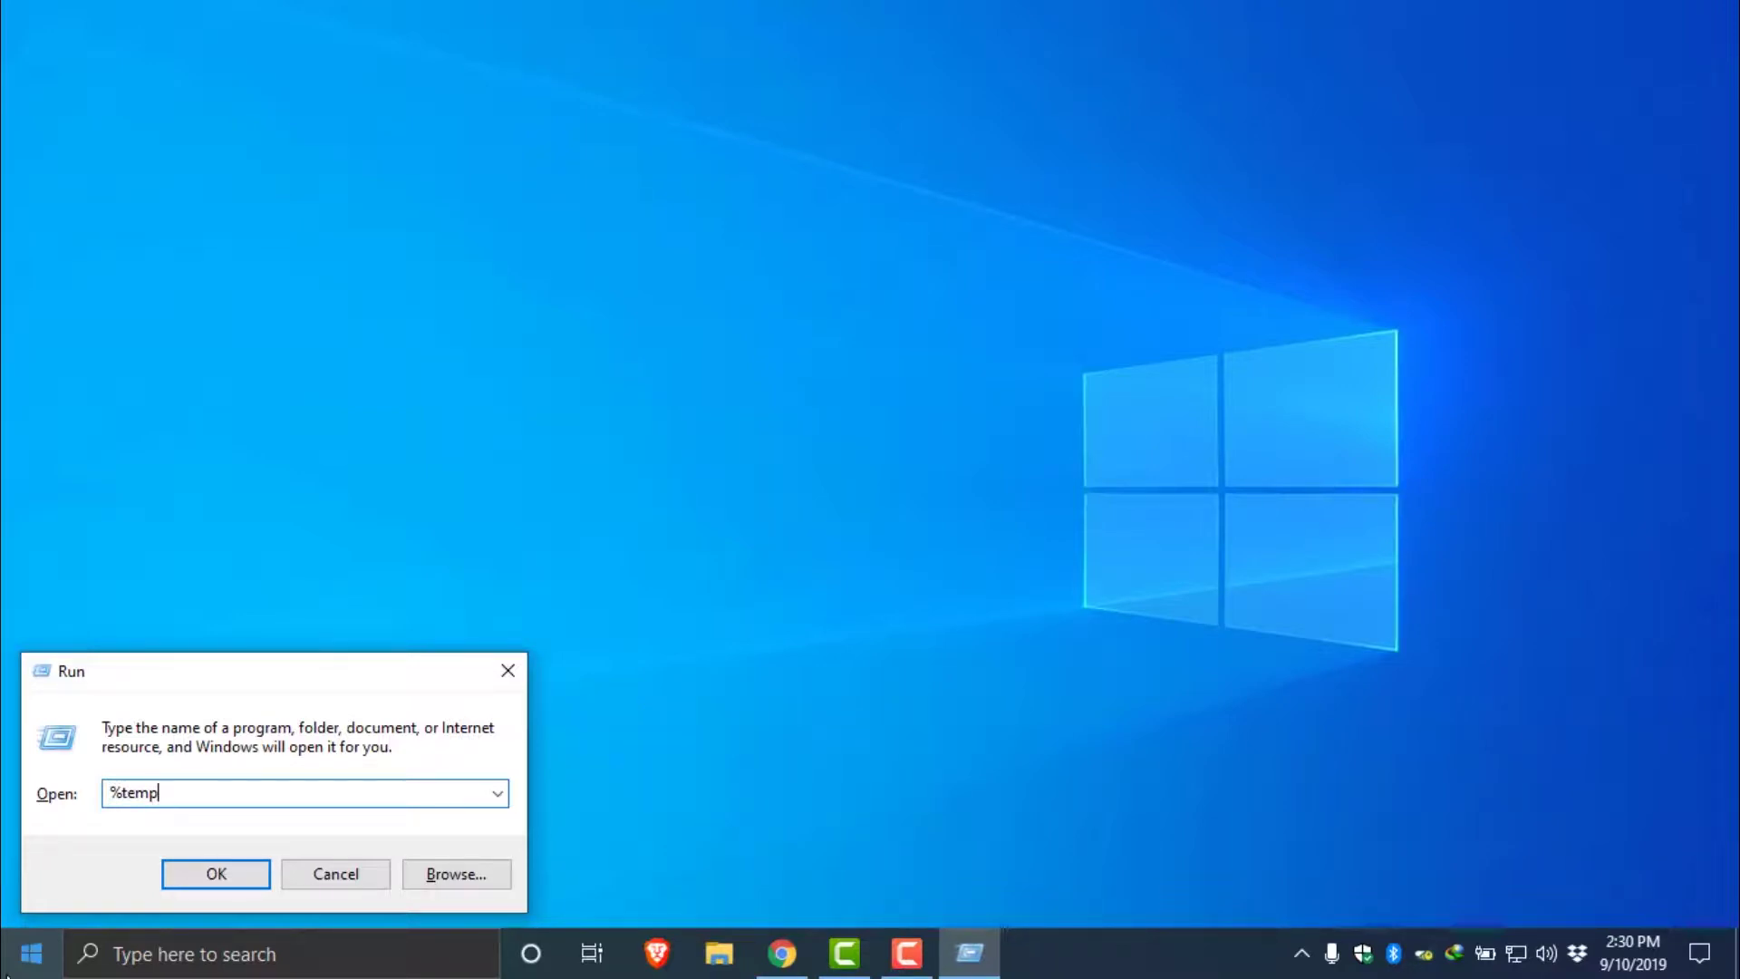
text(%)
key(Return)
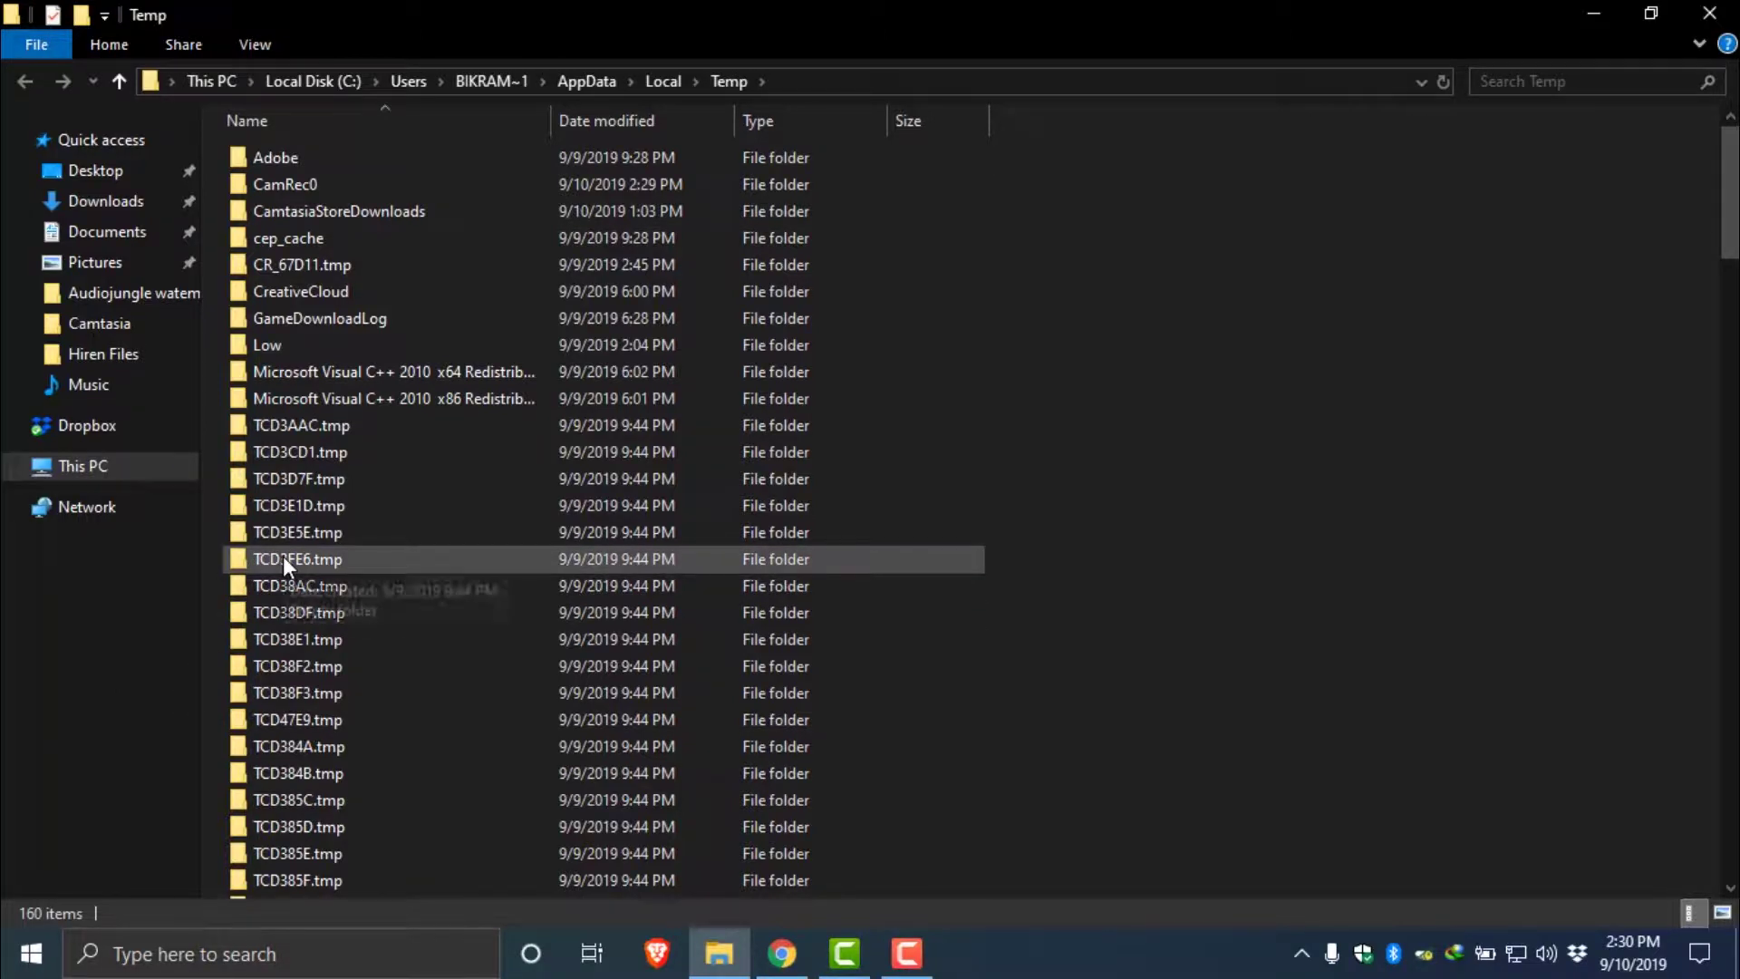
- Delete everything in the Temp folder except CamRec0, CamtasiaStoreDownloads and cep_cache, granting administrator permission for all items and skipping files in use
key(ctrl+a)
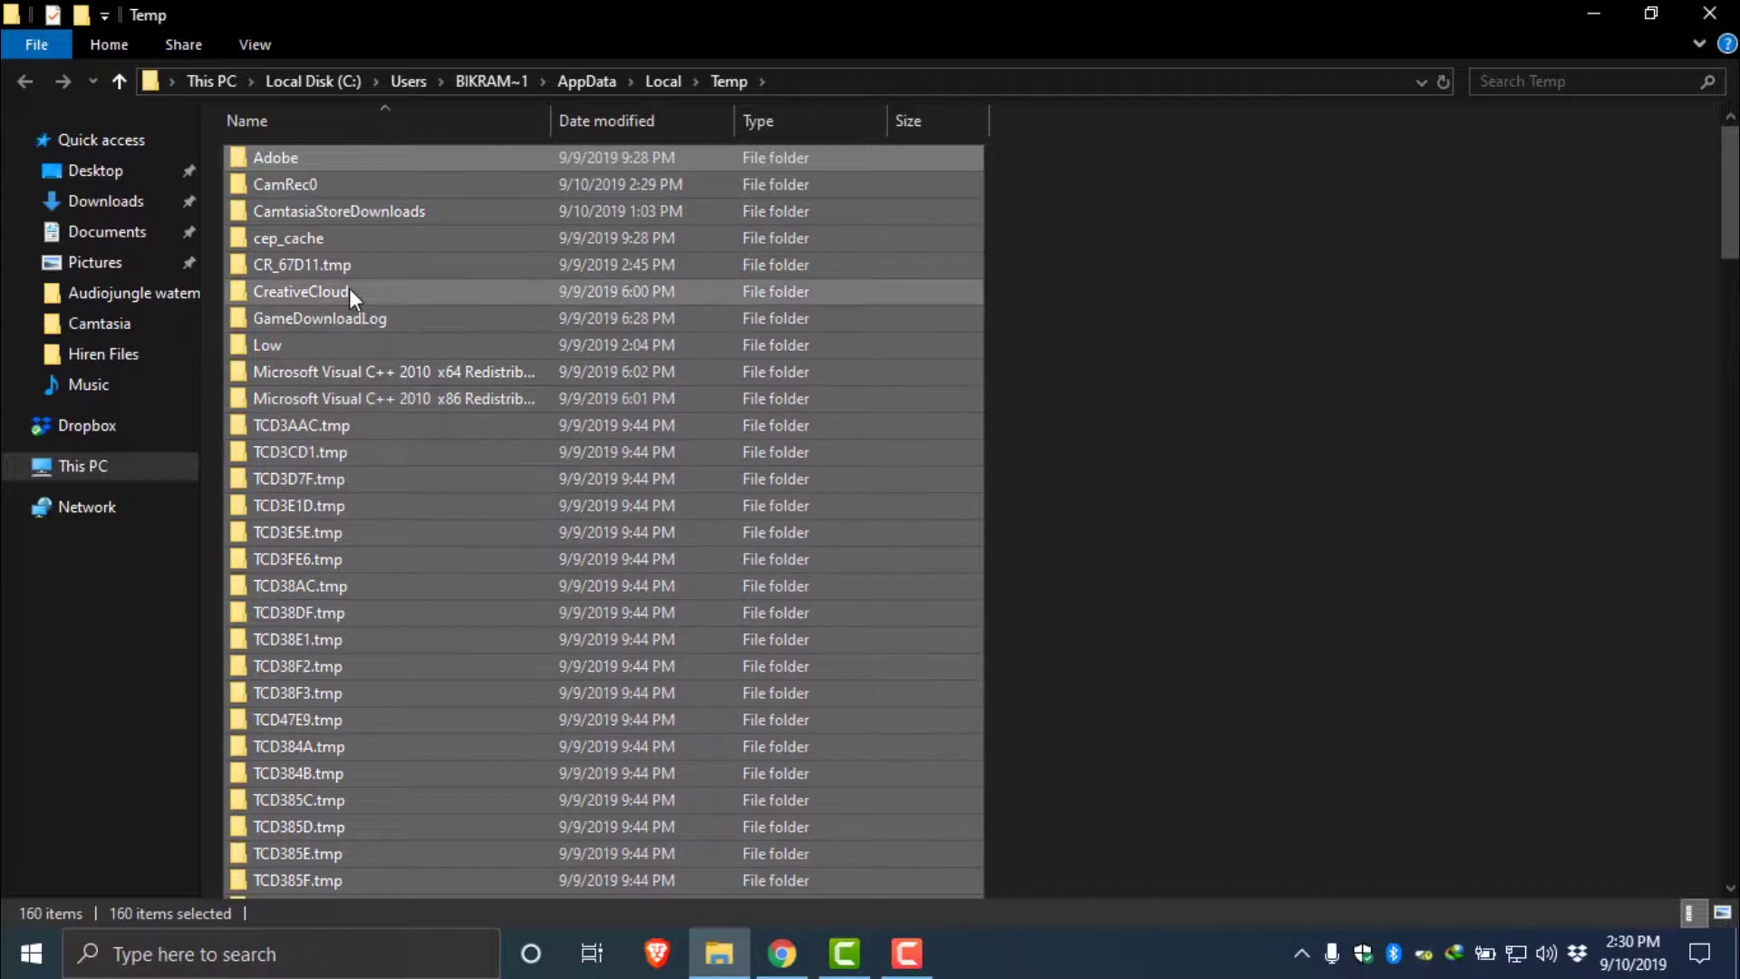
ctrl+click(307, 194)
ctrl+click(314, 210)
ctrl+click(301, 243)
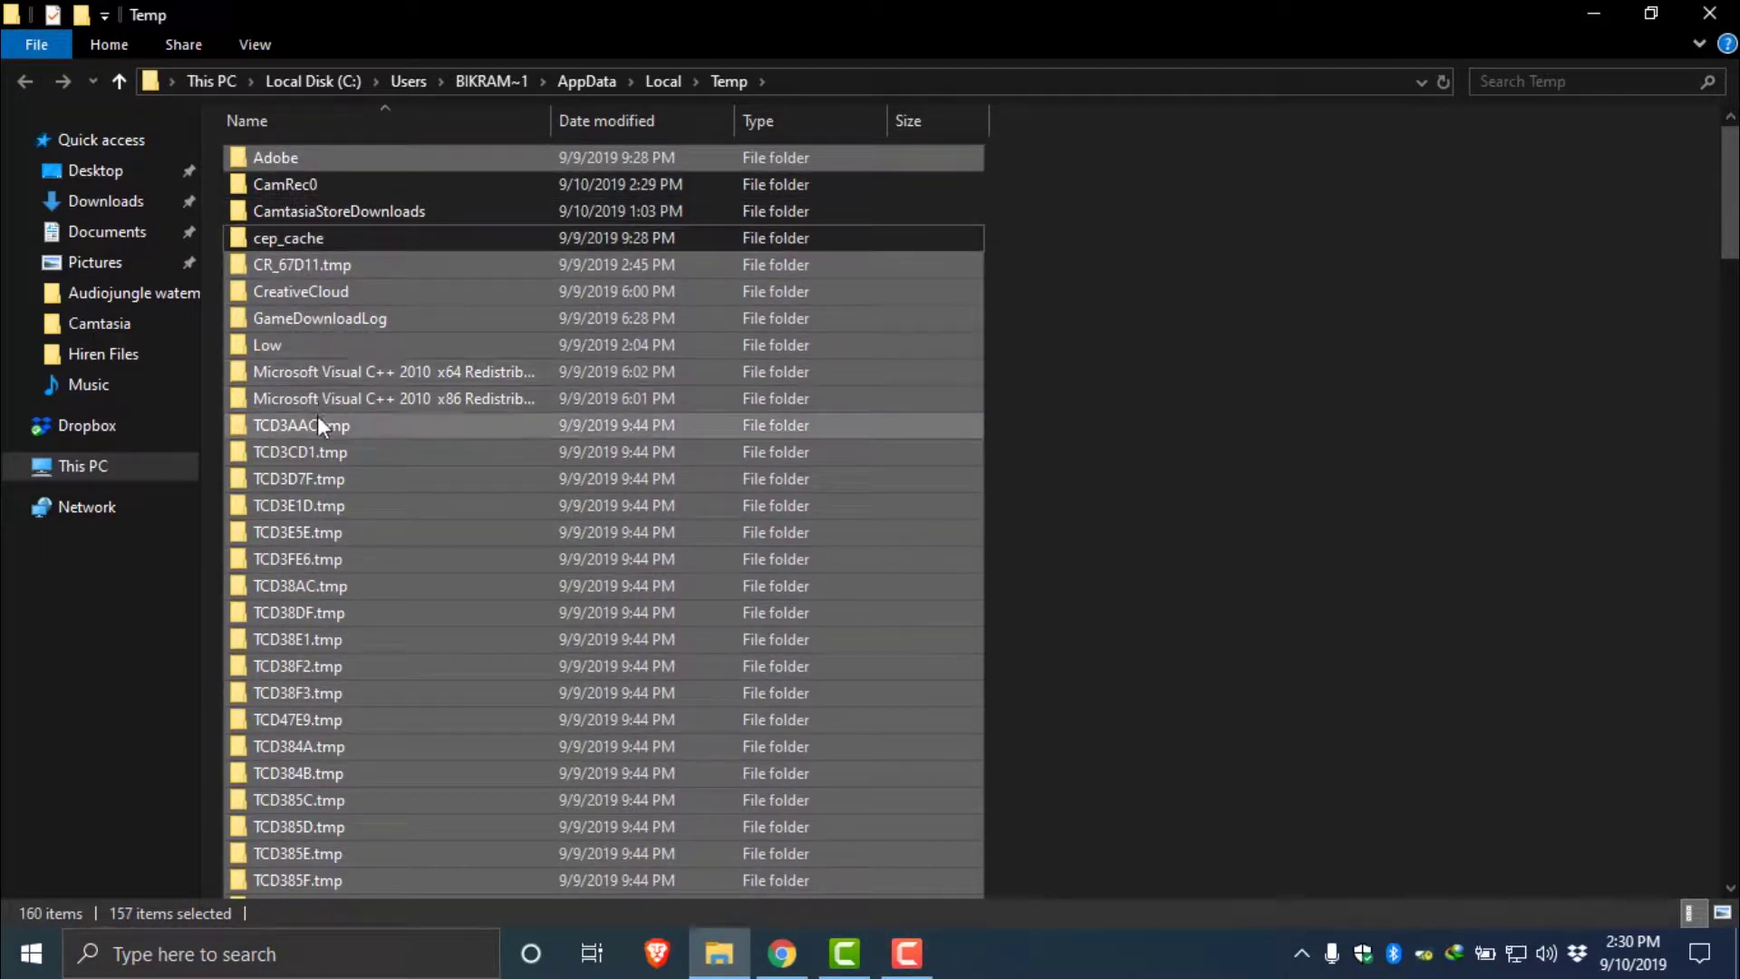
scroll(320, 511, down, 1)
scroll(321, 513, down, 15)
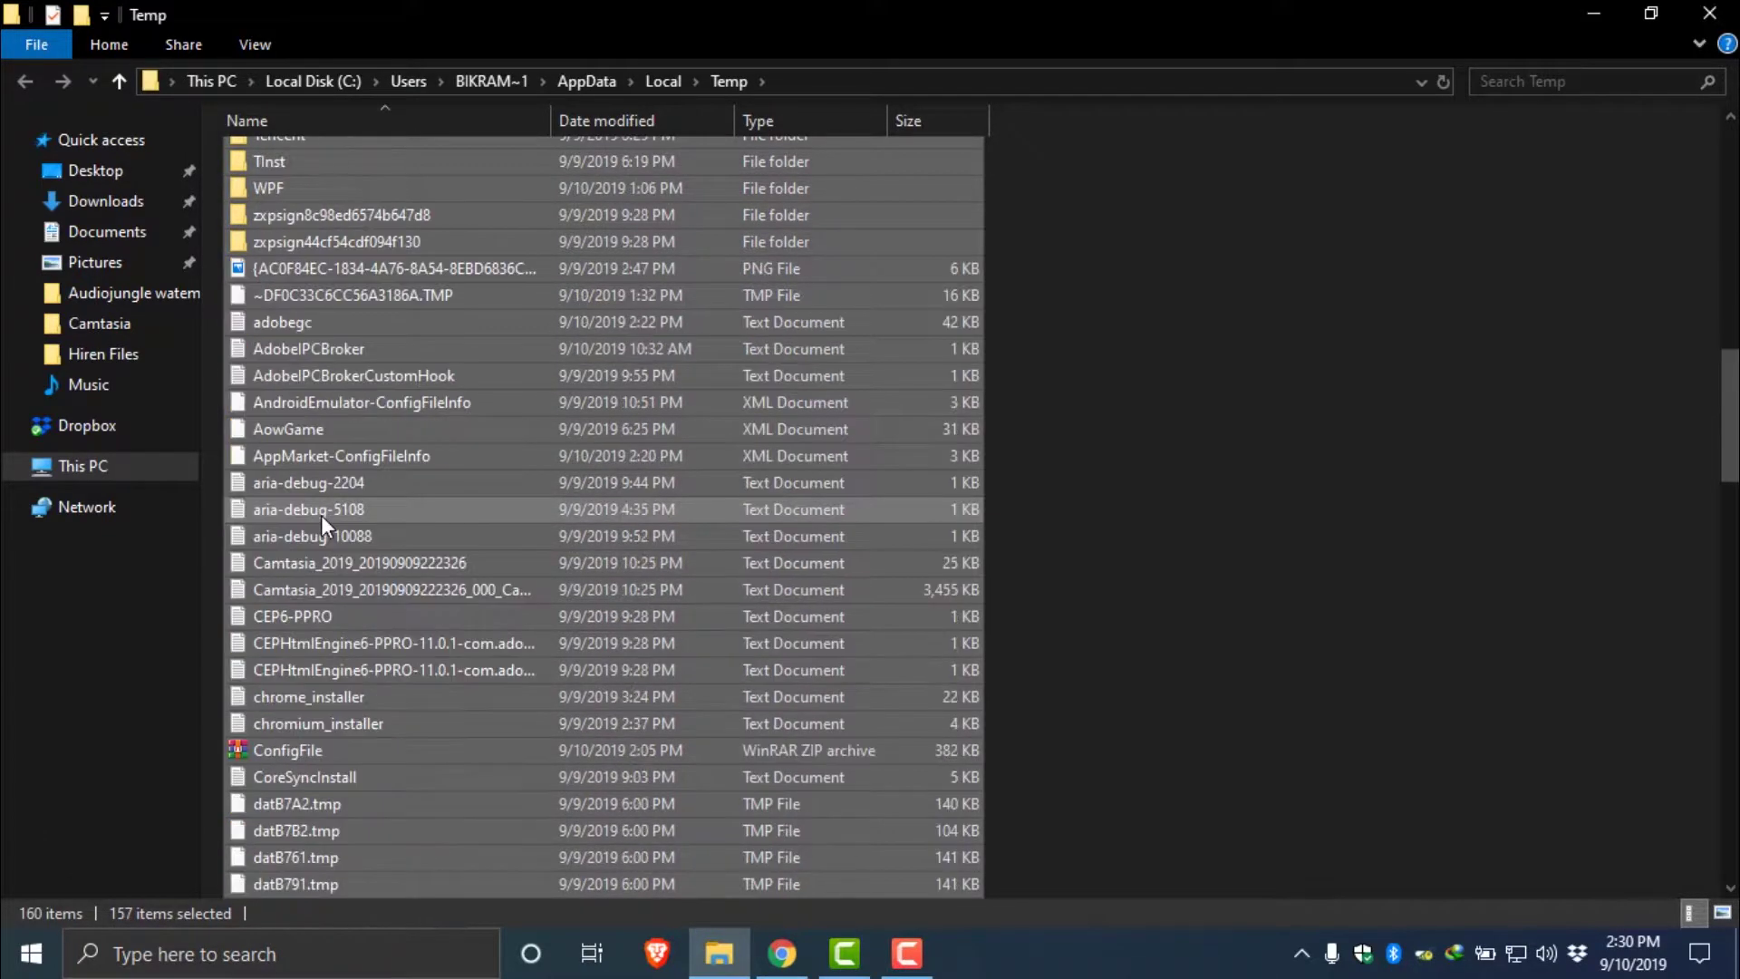
scroll(320, 515, down, 18)
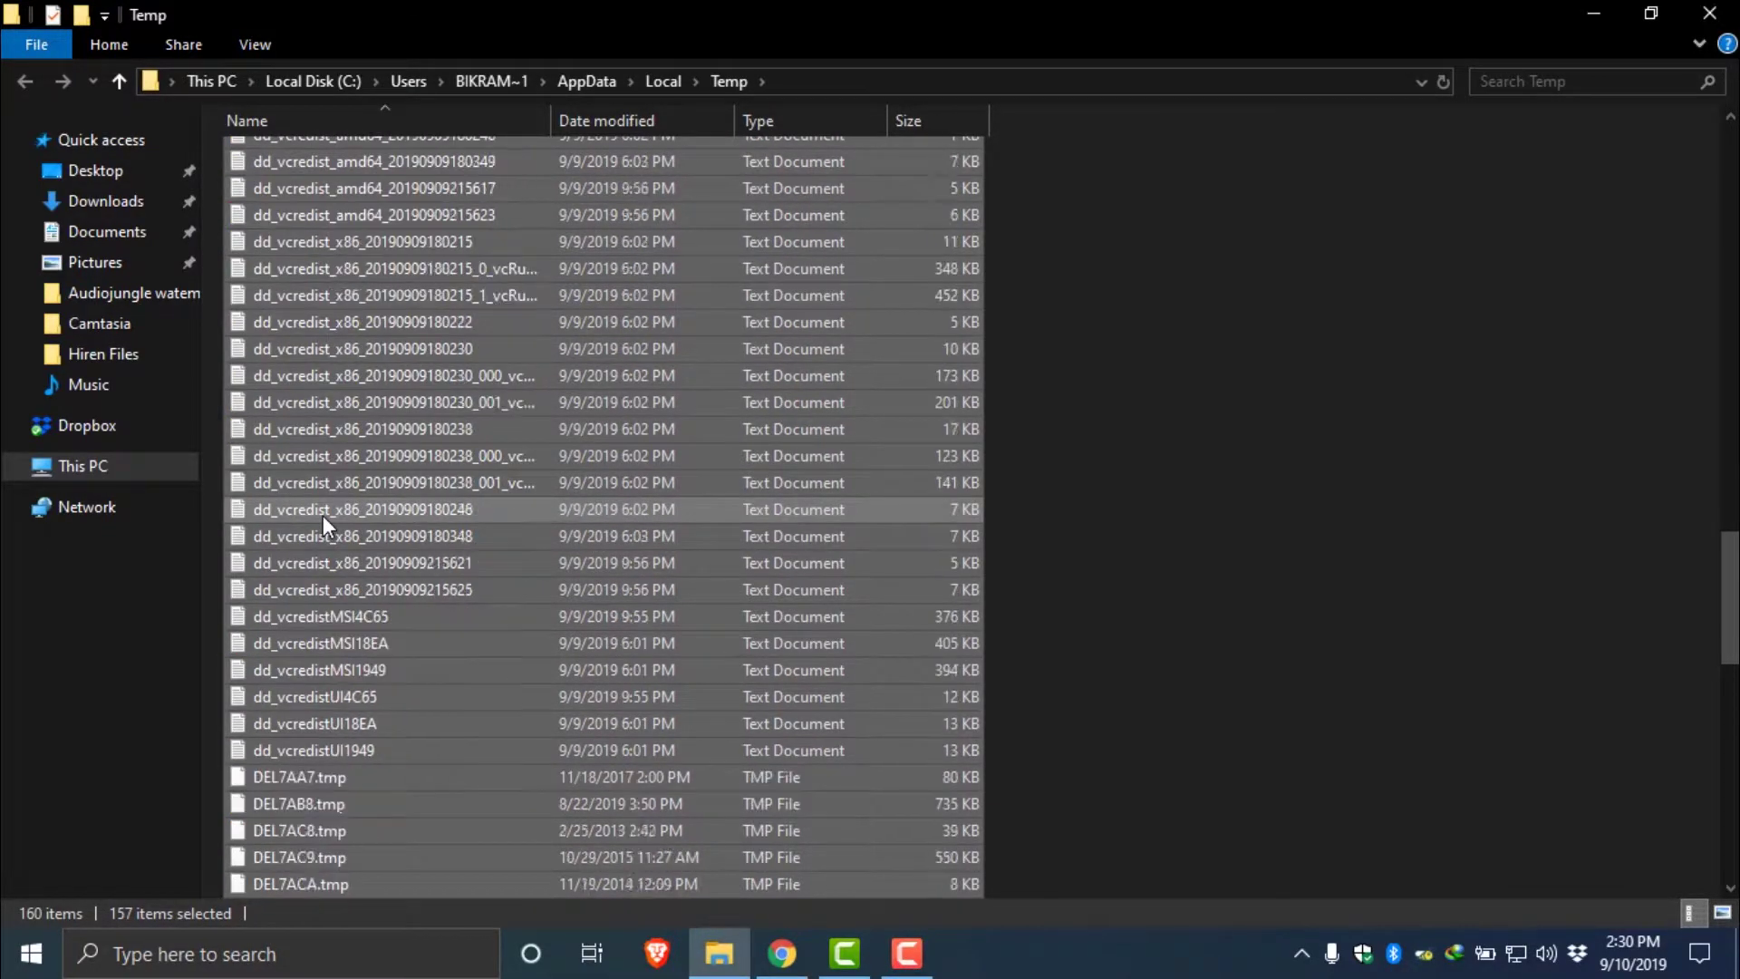
scroll(323, 514, down, 3)
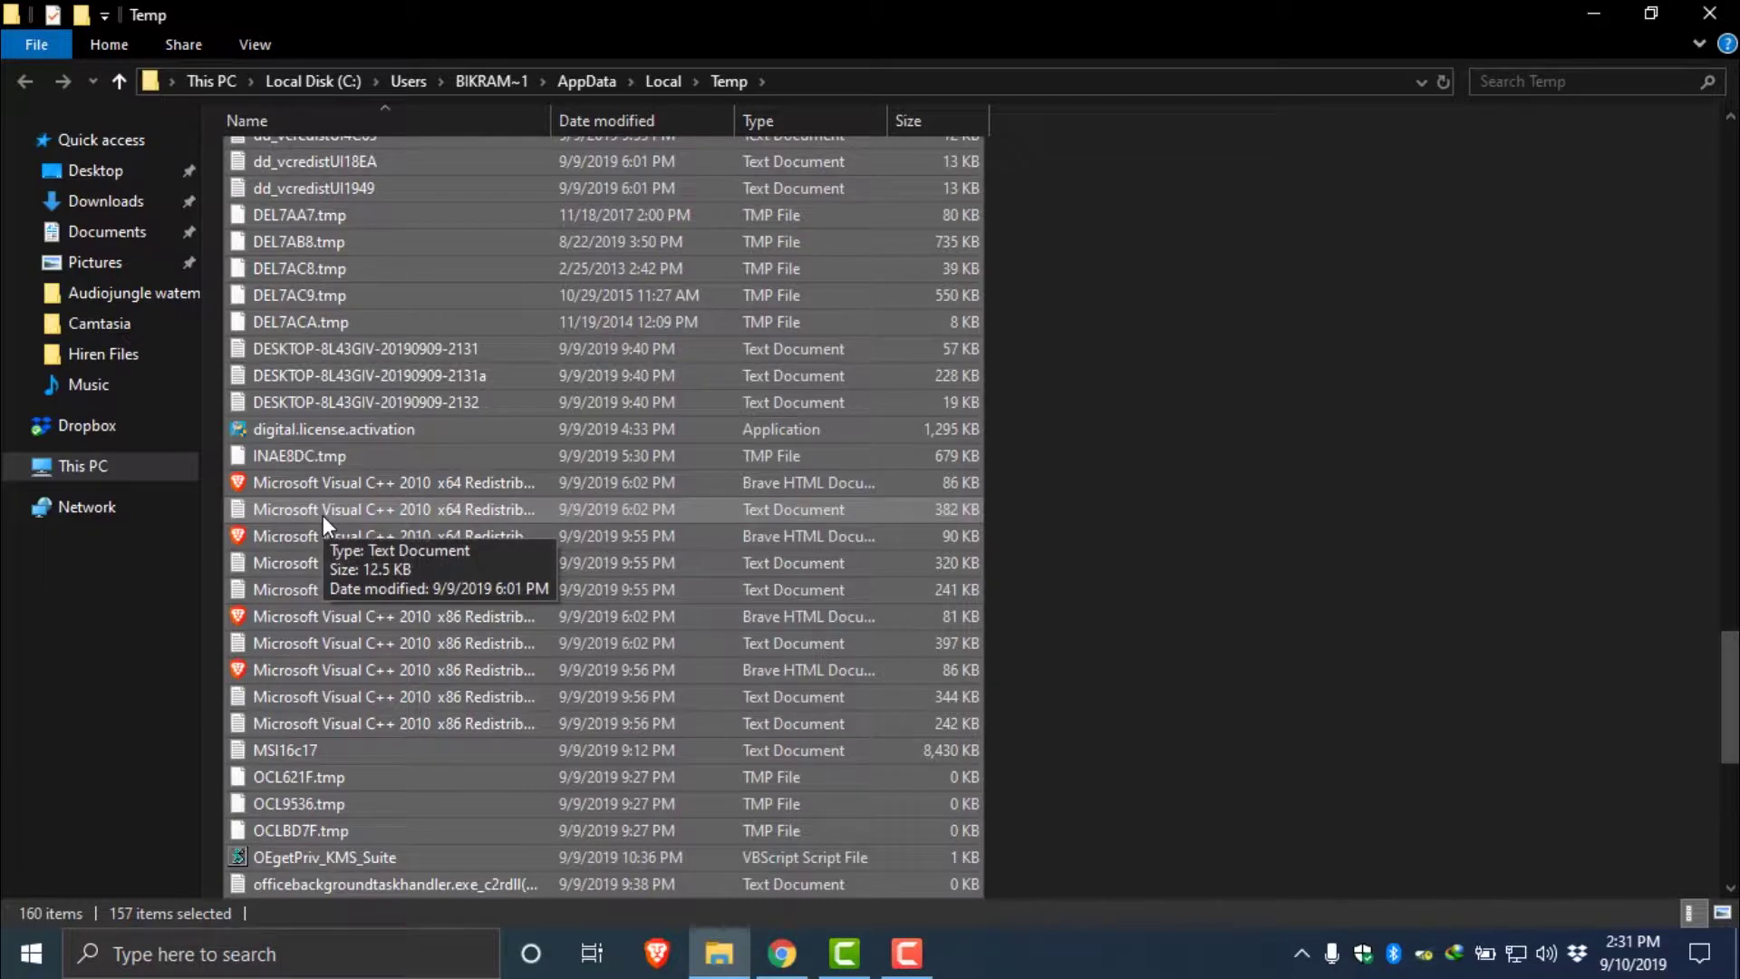
scroll(322, 514, up, 20)
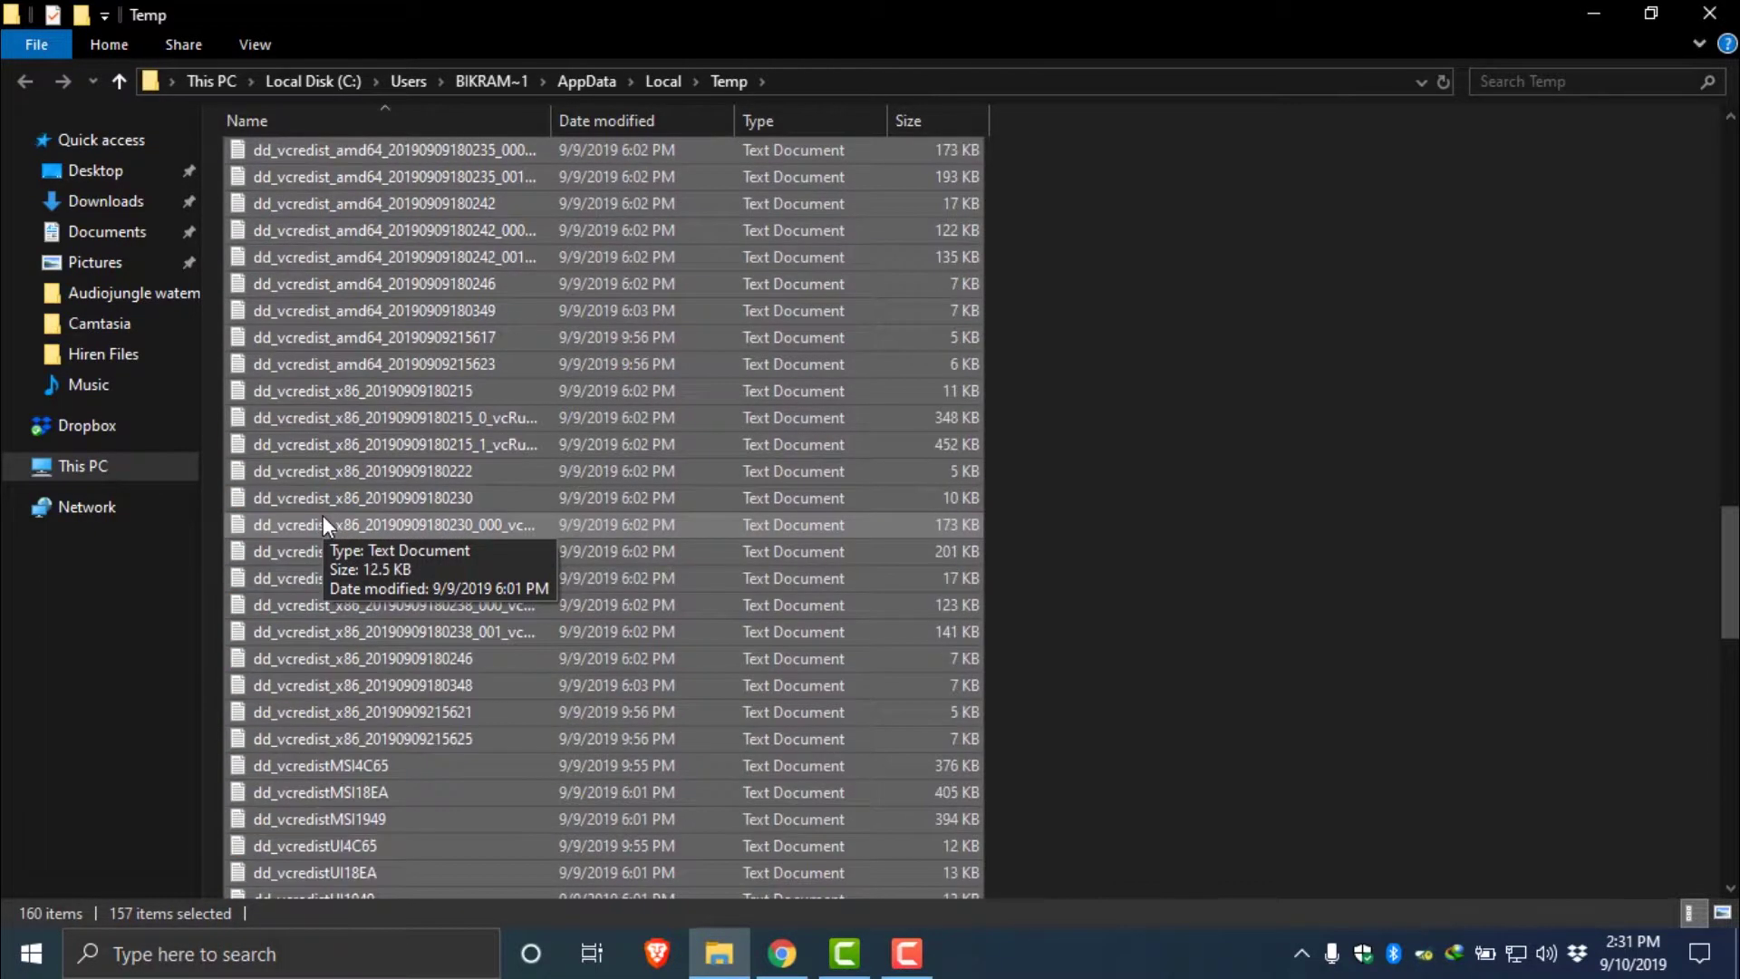
scroll(322, 514, up, 15)
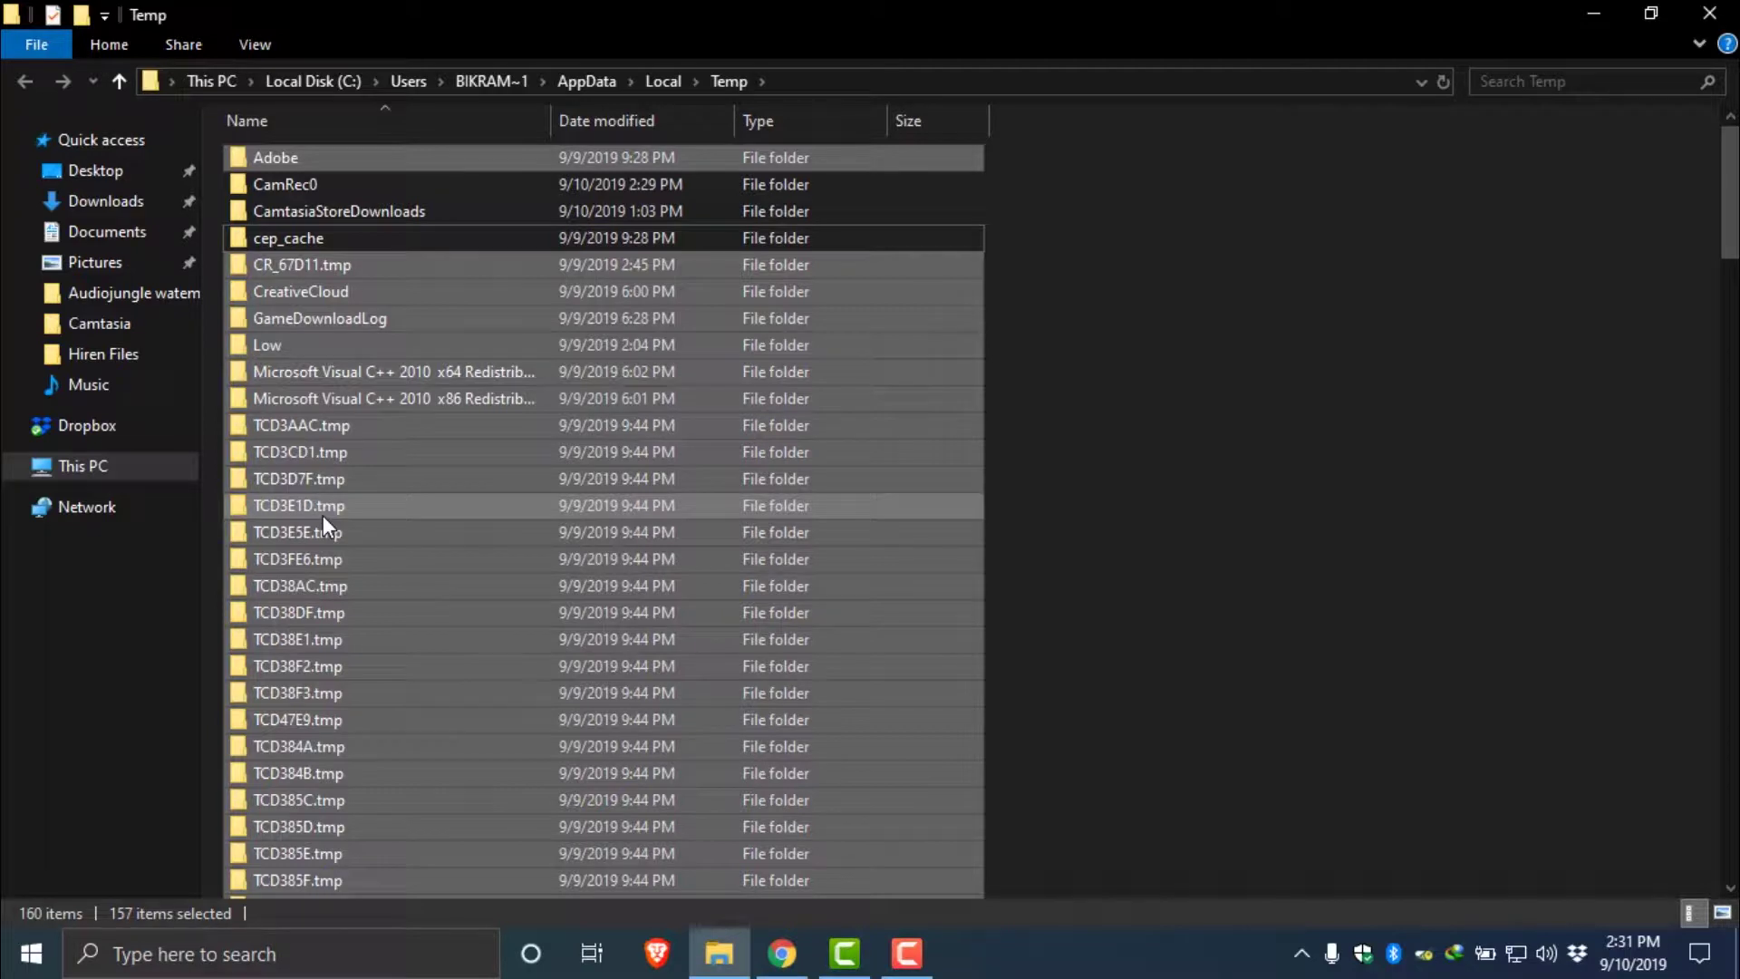
key(shift+Delete)
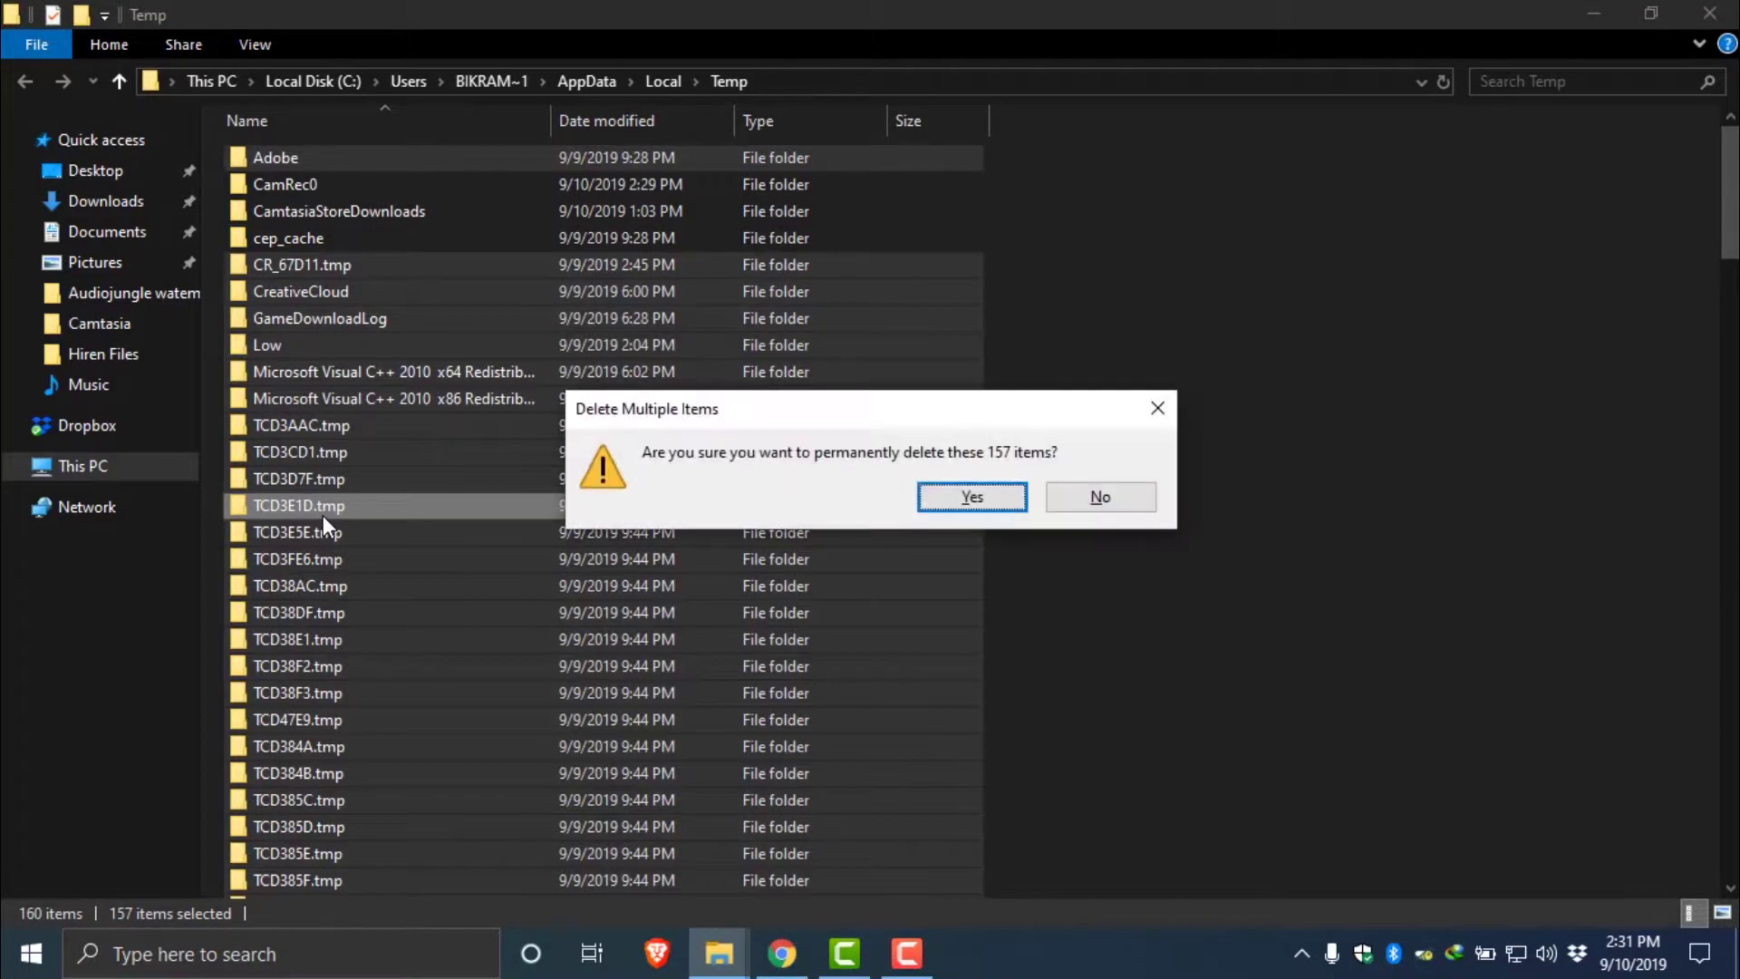
click(1098, 496)
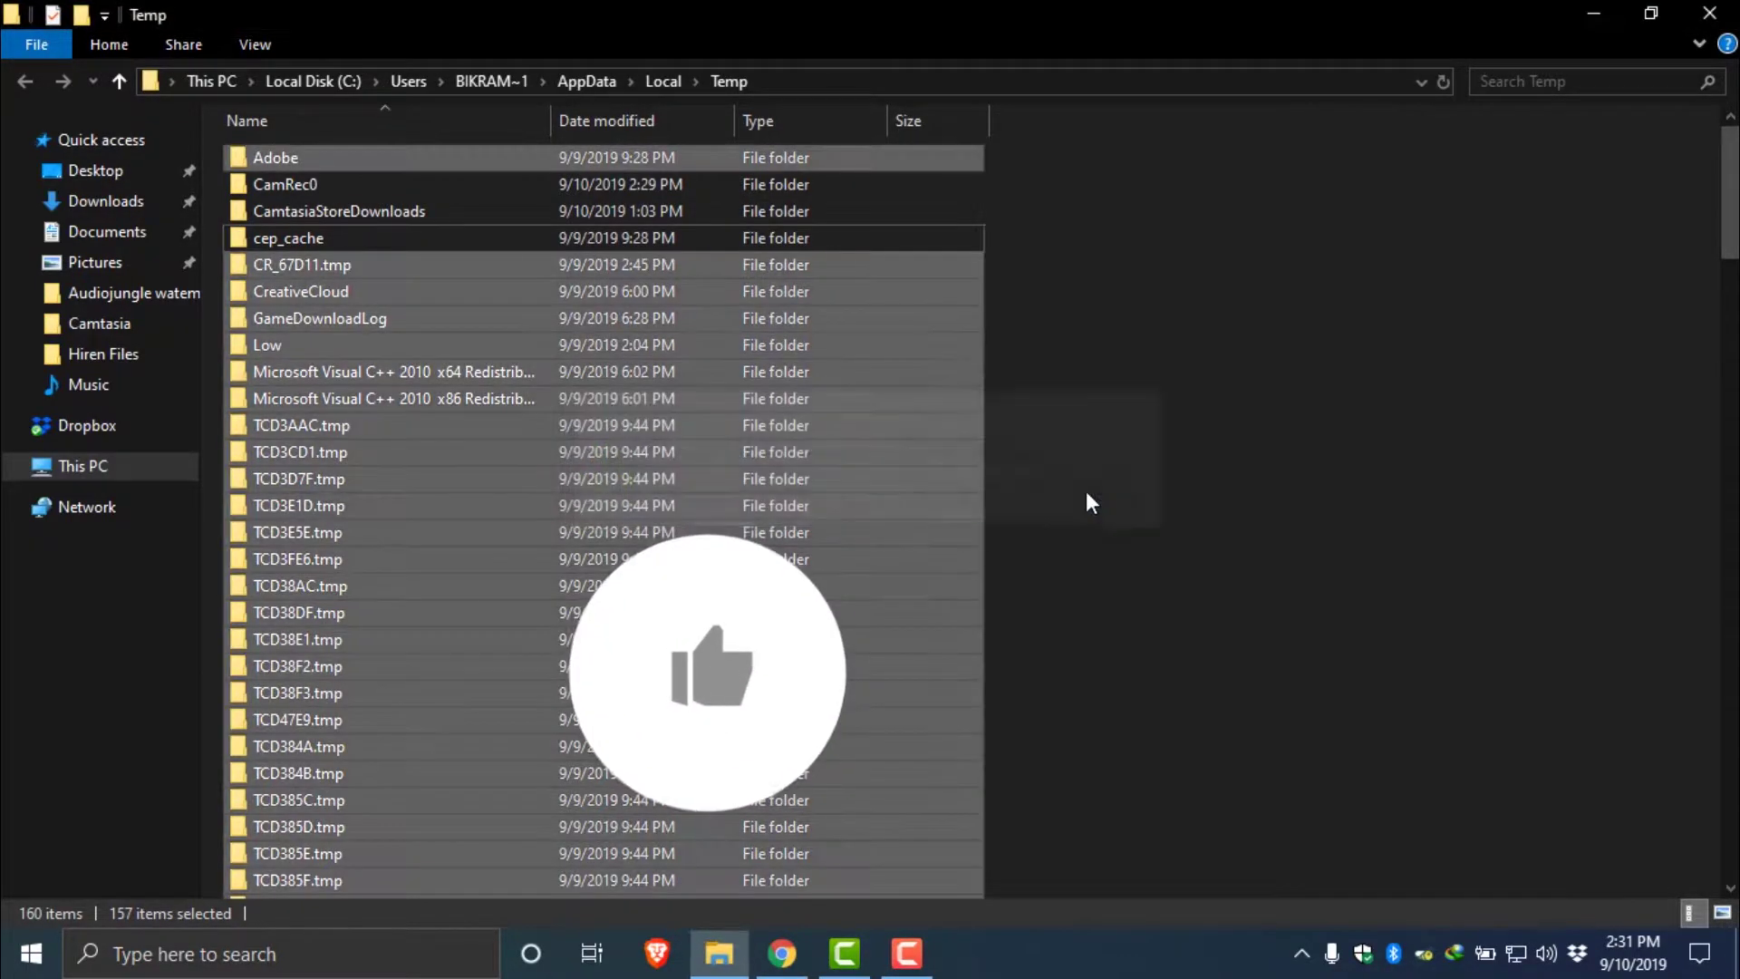
right_click(574, 525)
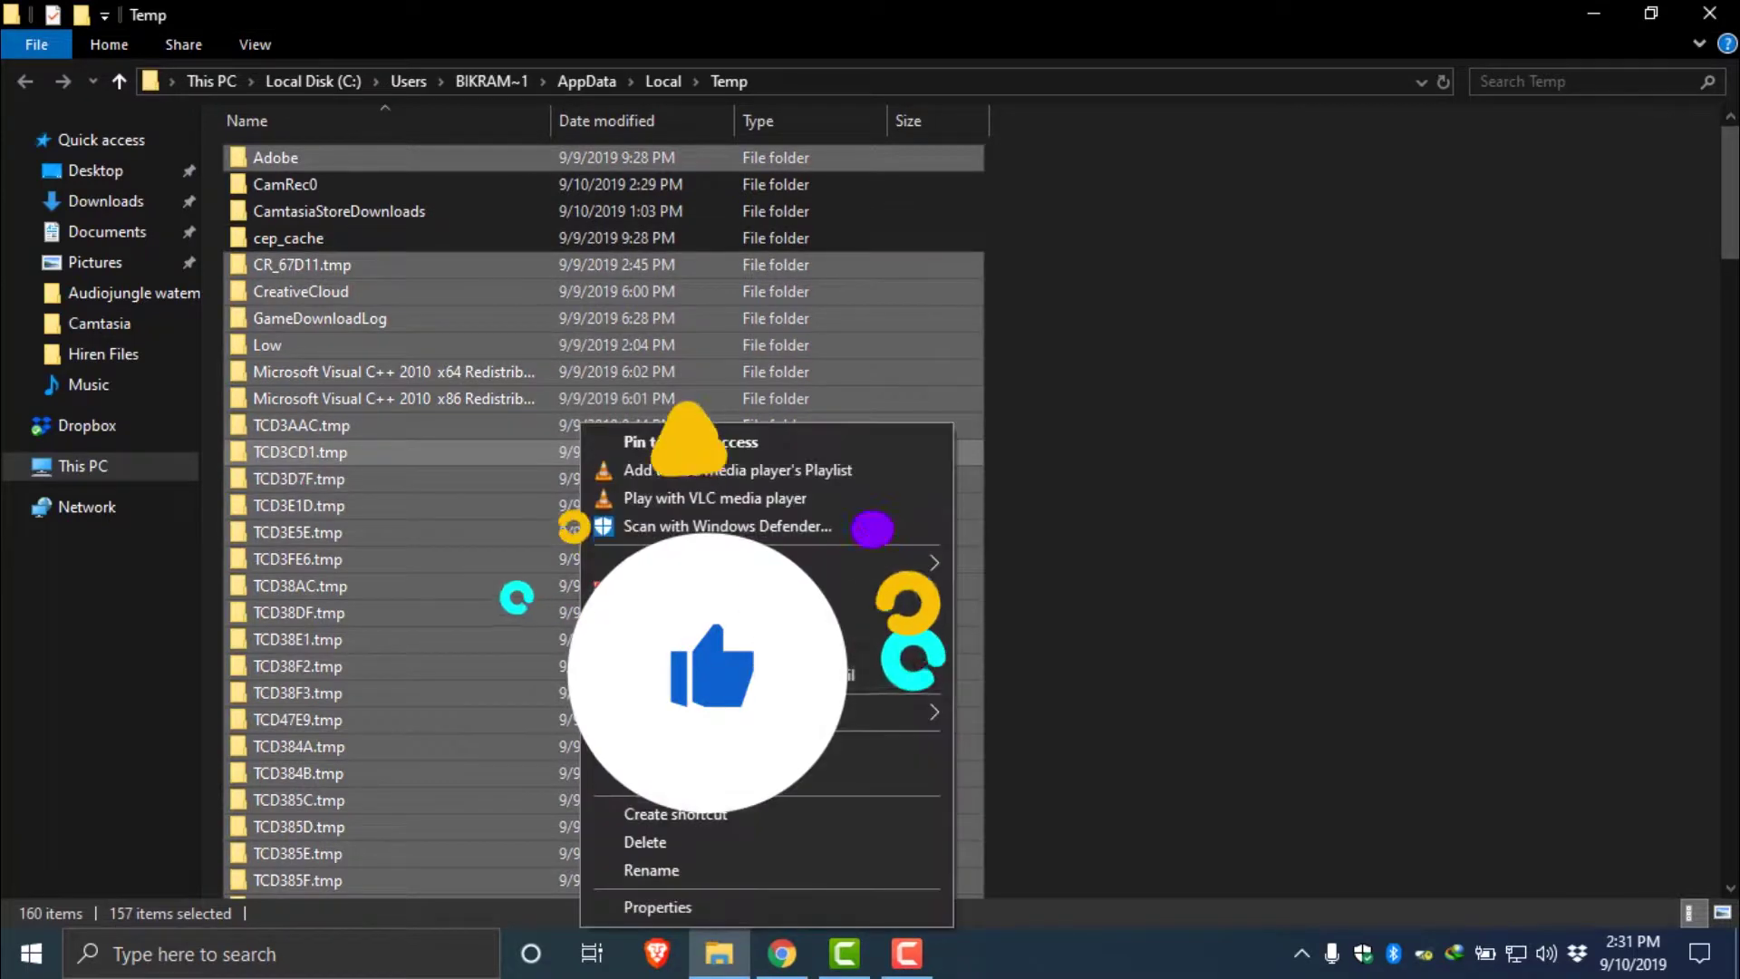
click(633, 847)
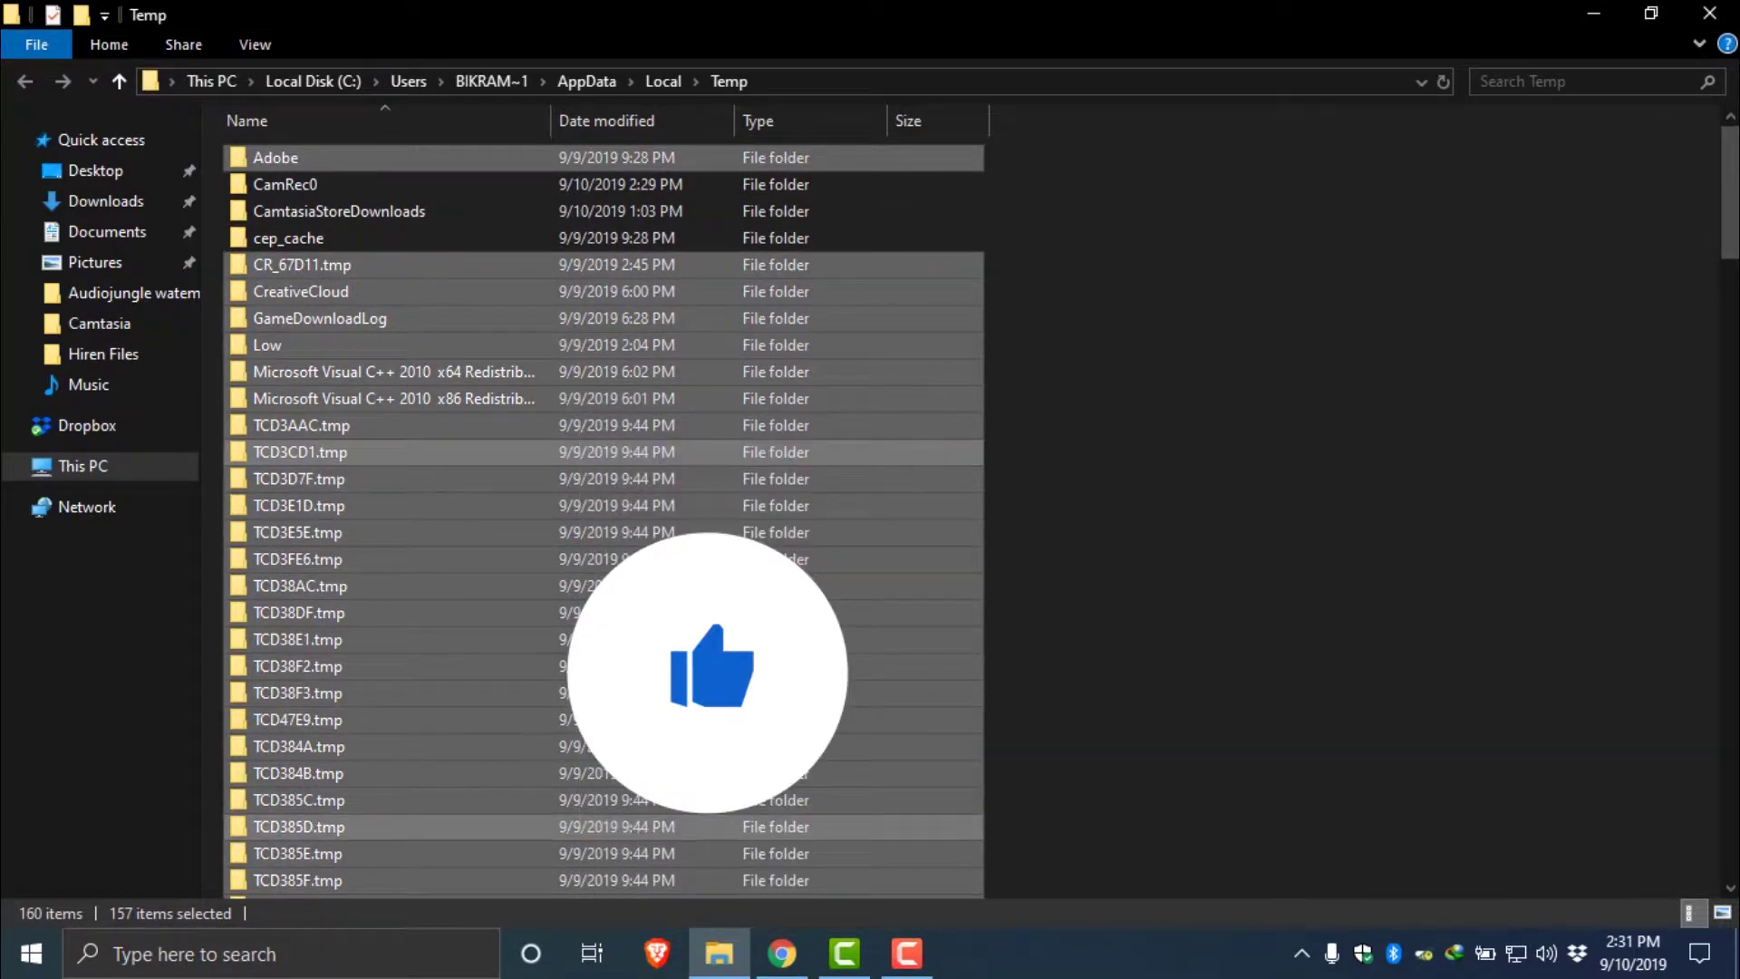
click(326, 318)
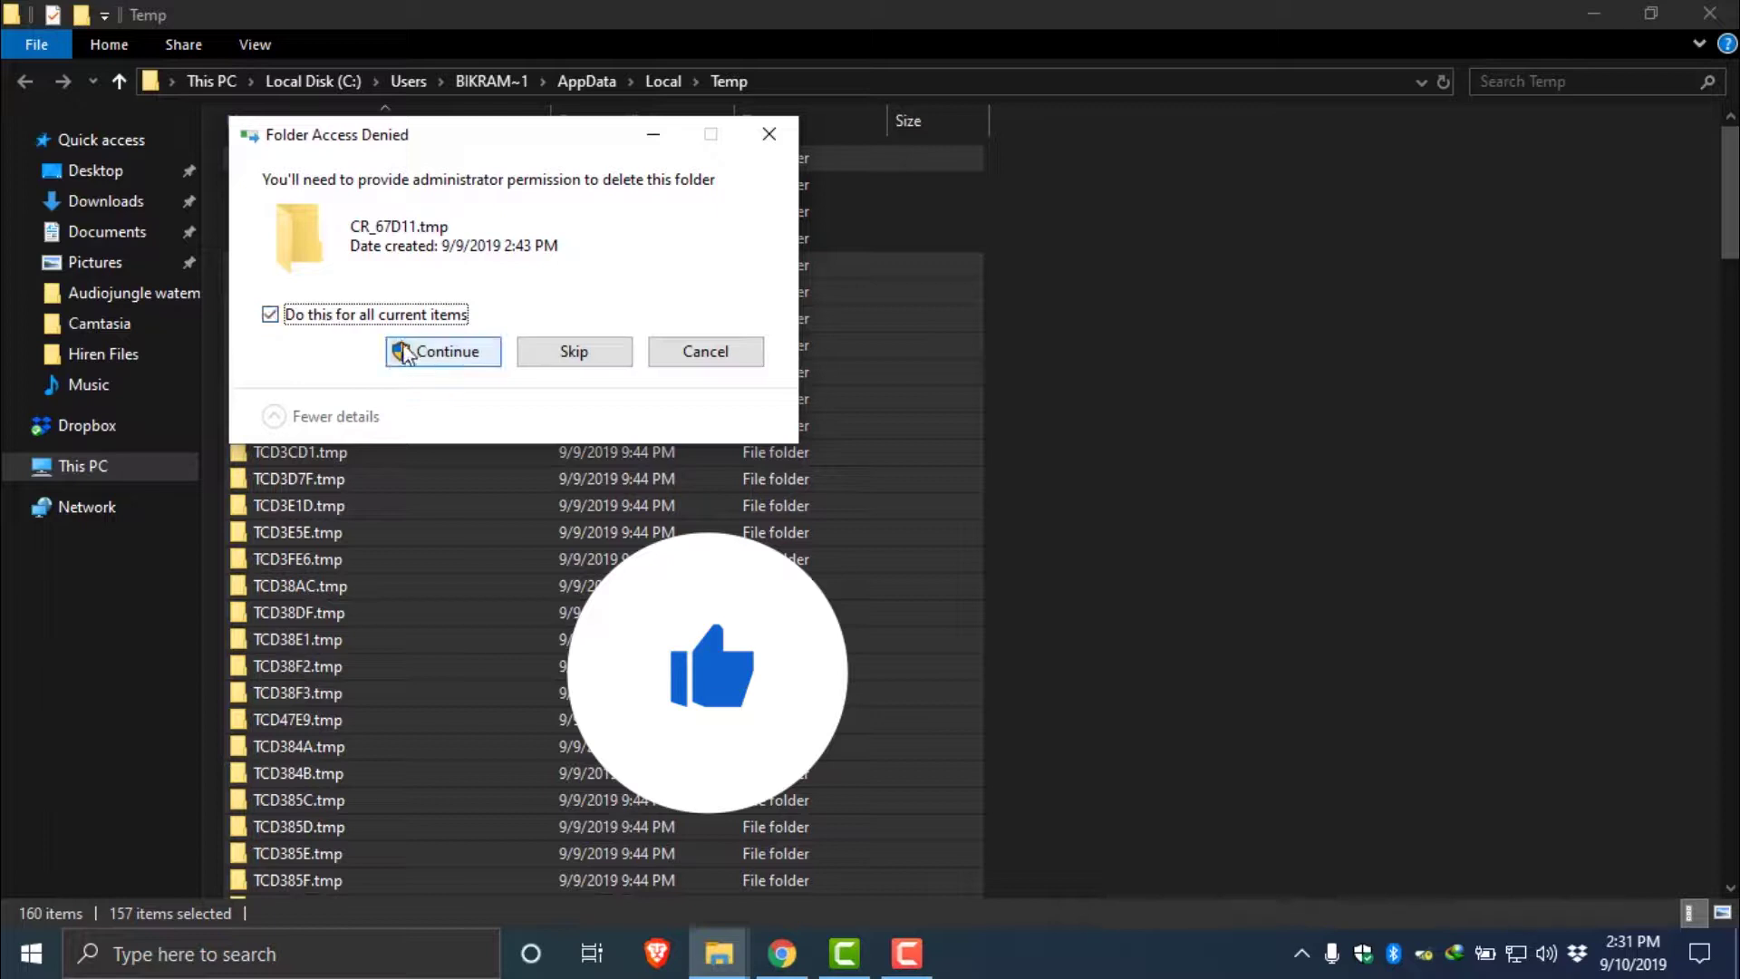
click(430, 355)
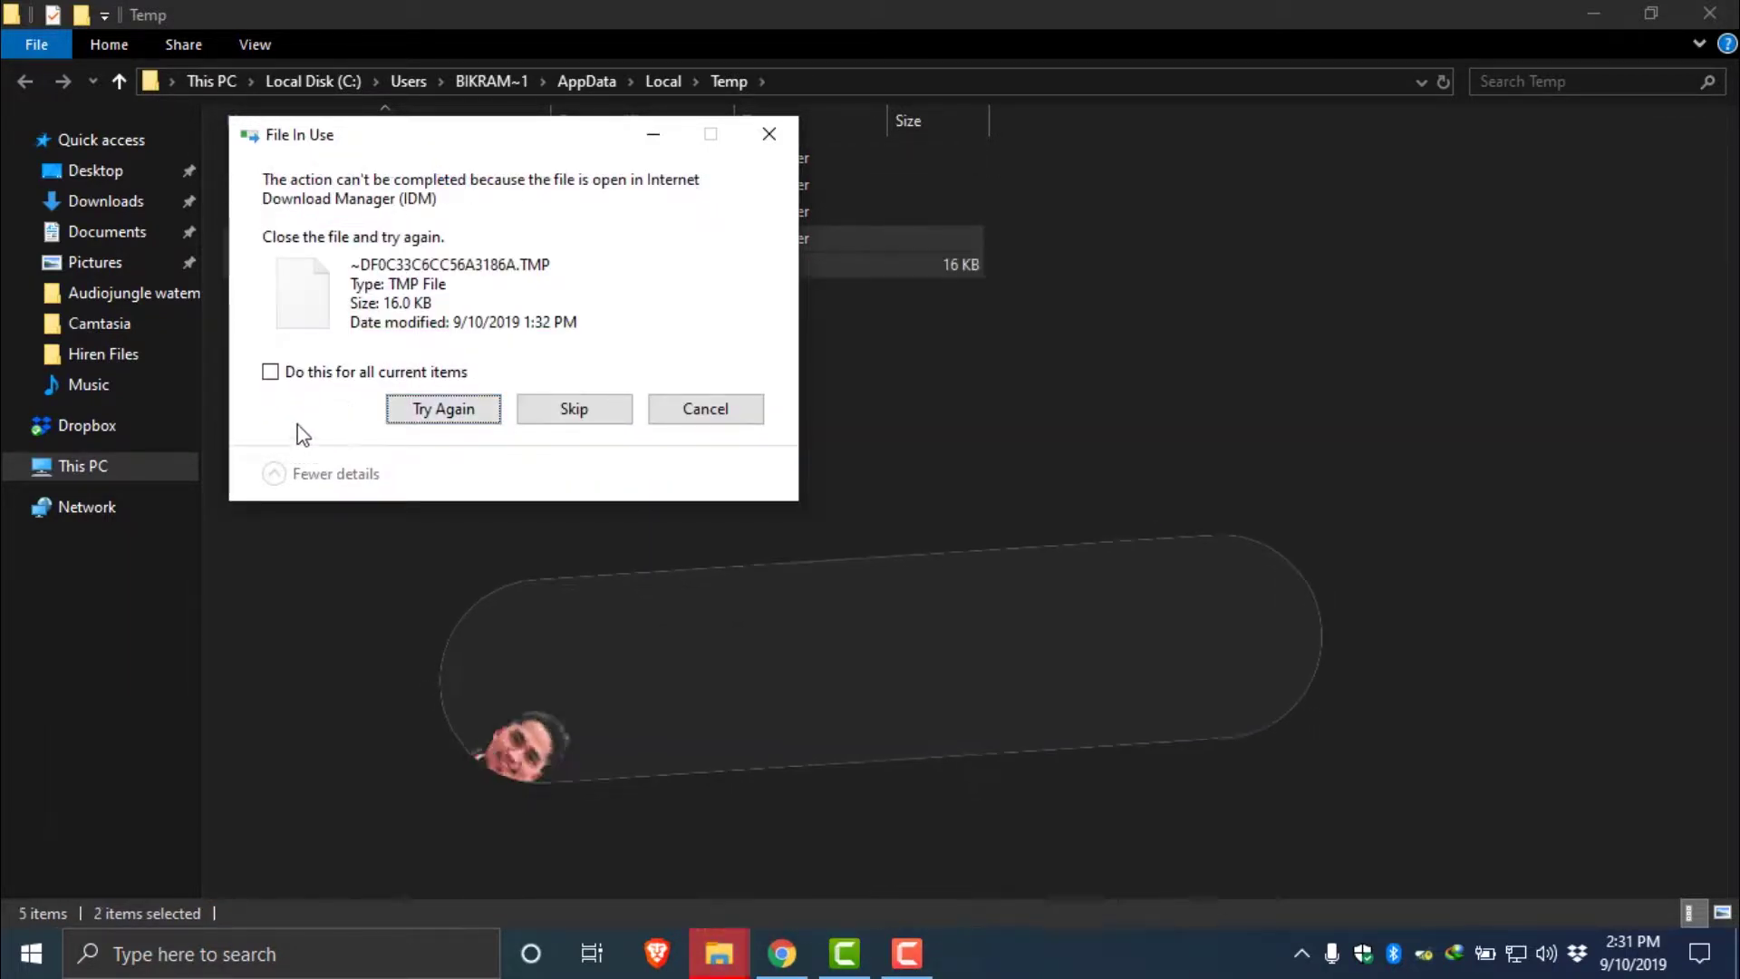
click(342, 372)
click(574, 412)
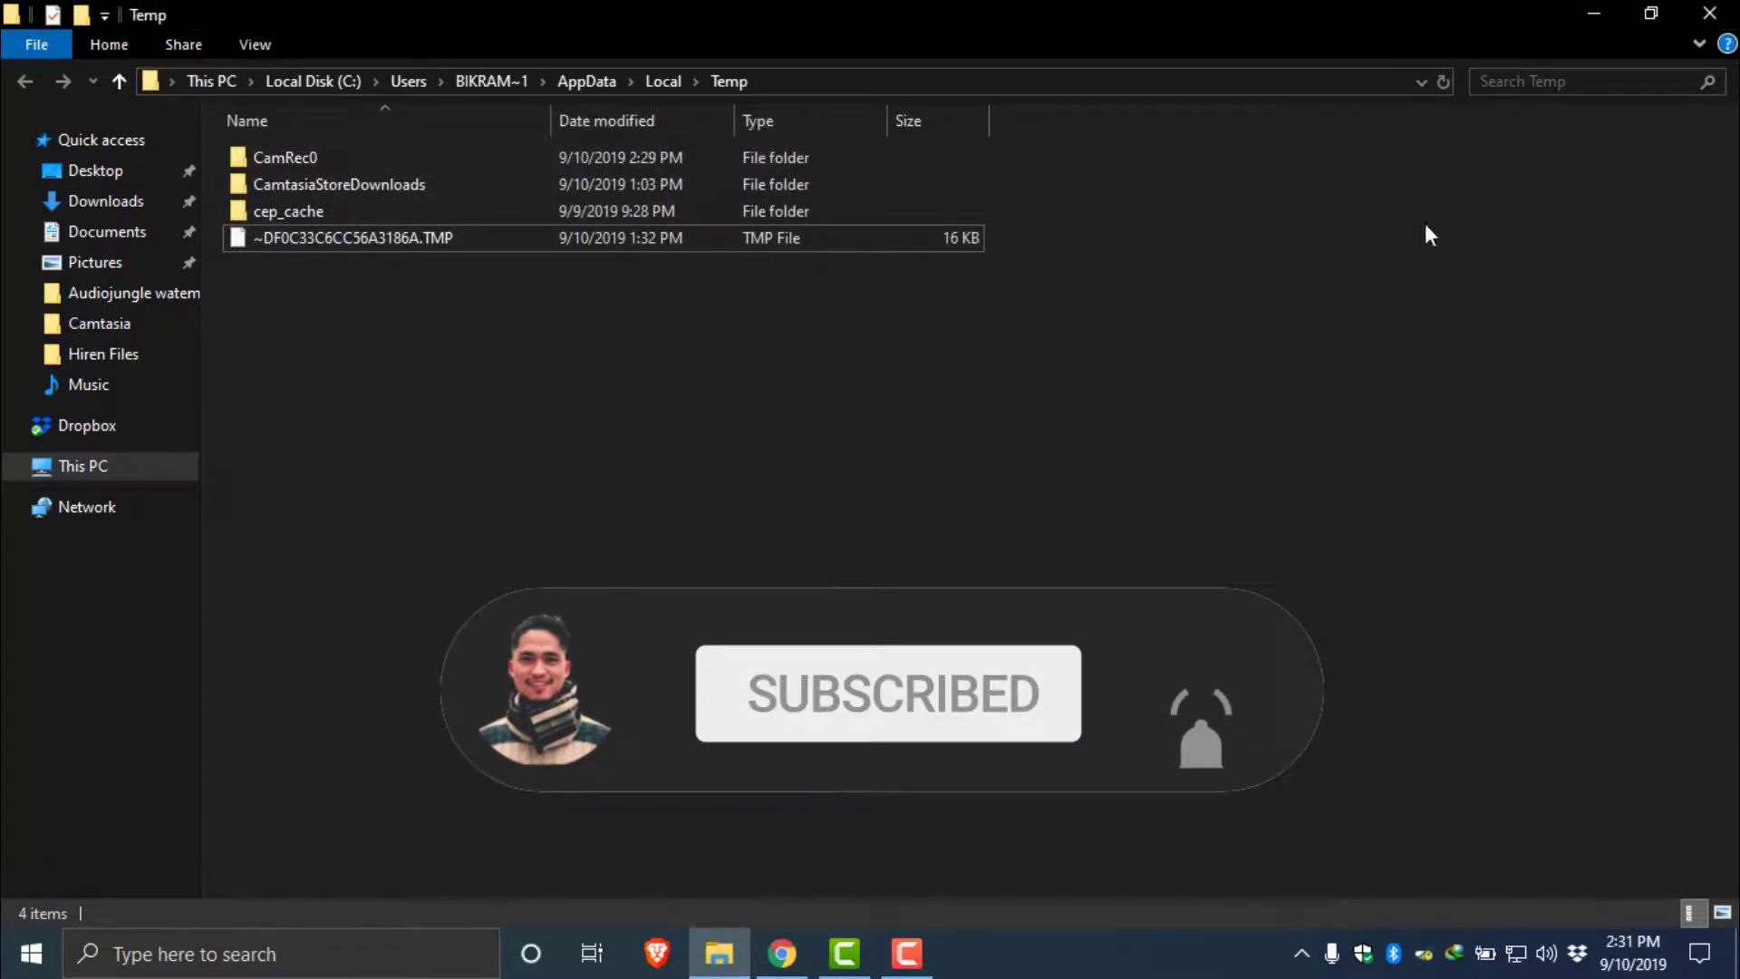
click(1707, 15)
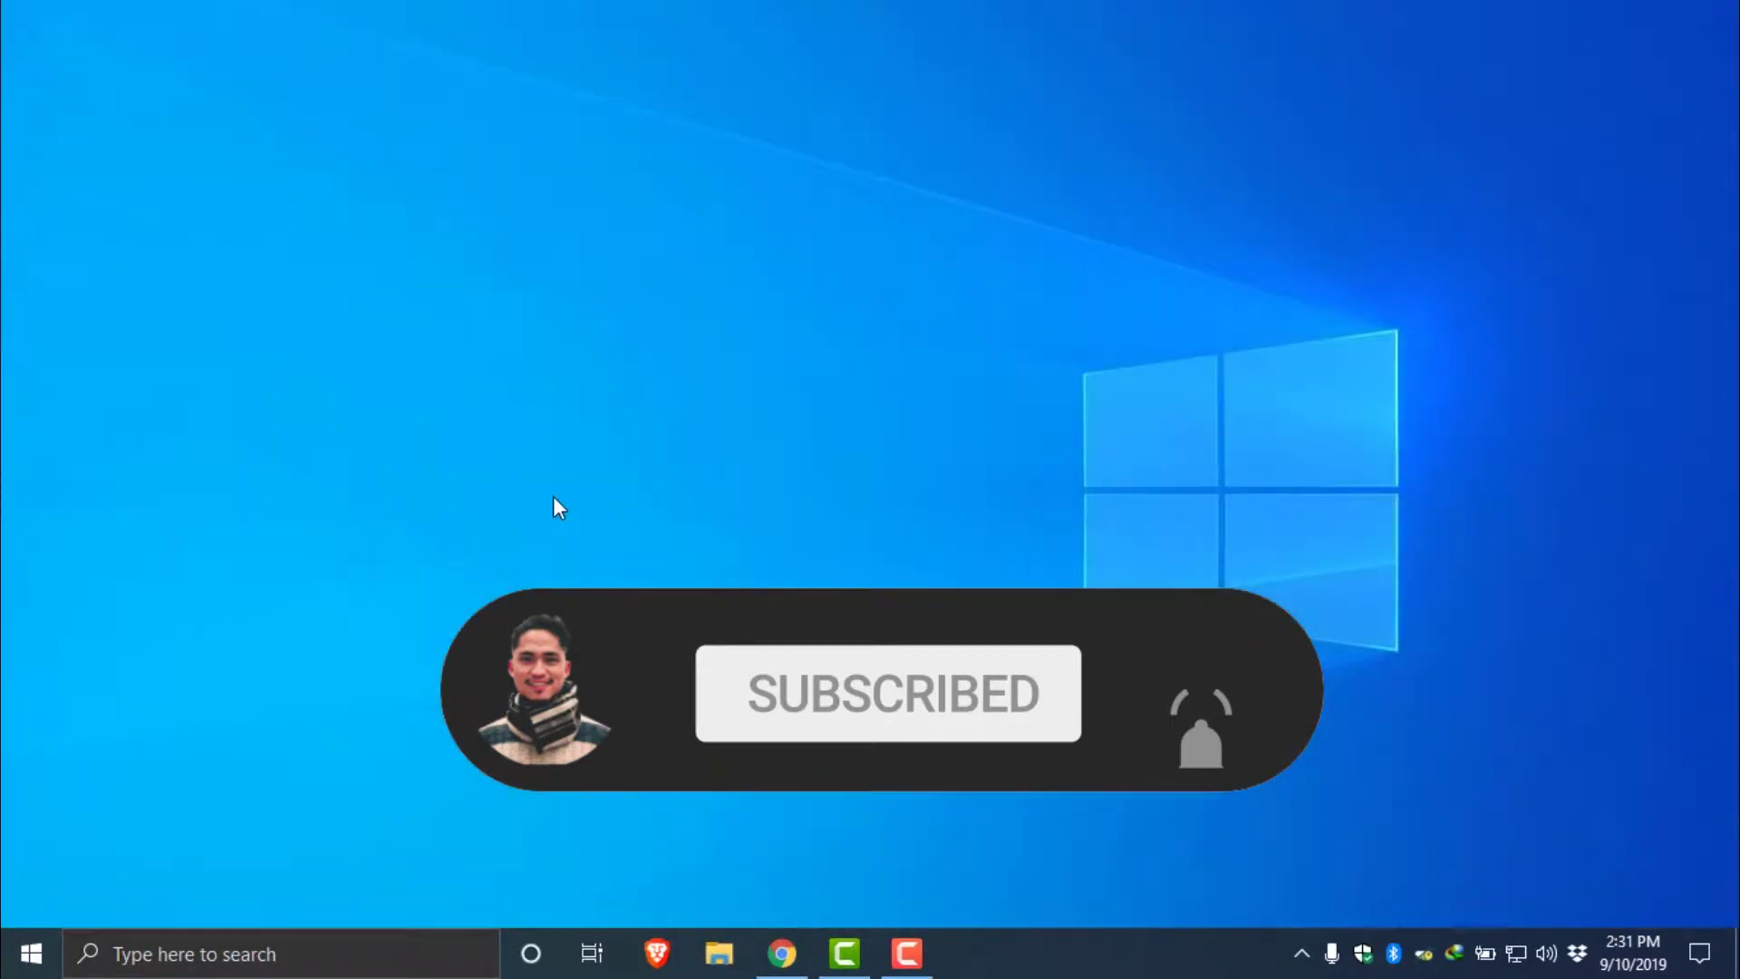
key(super+r)
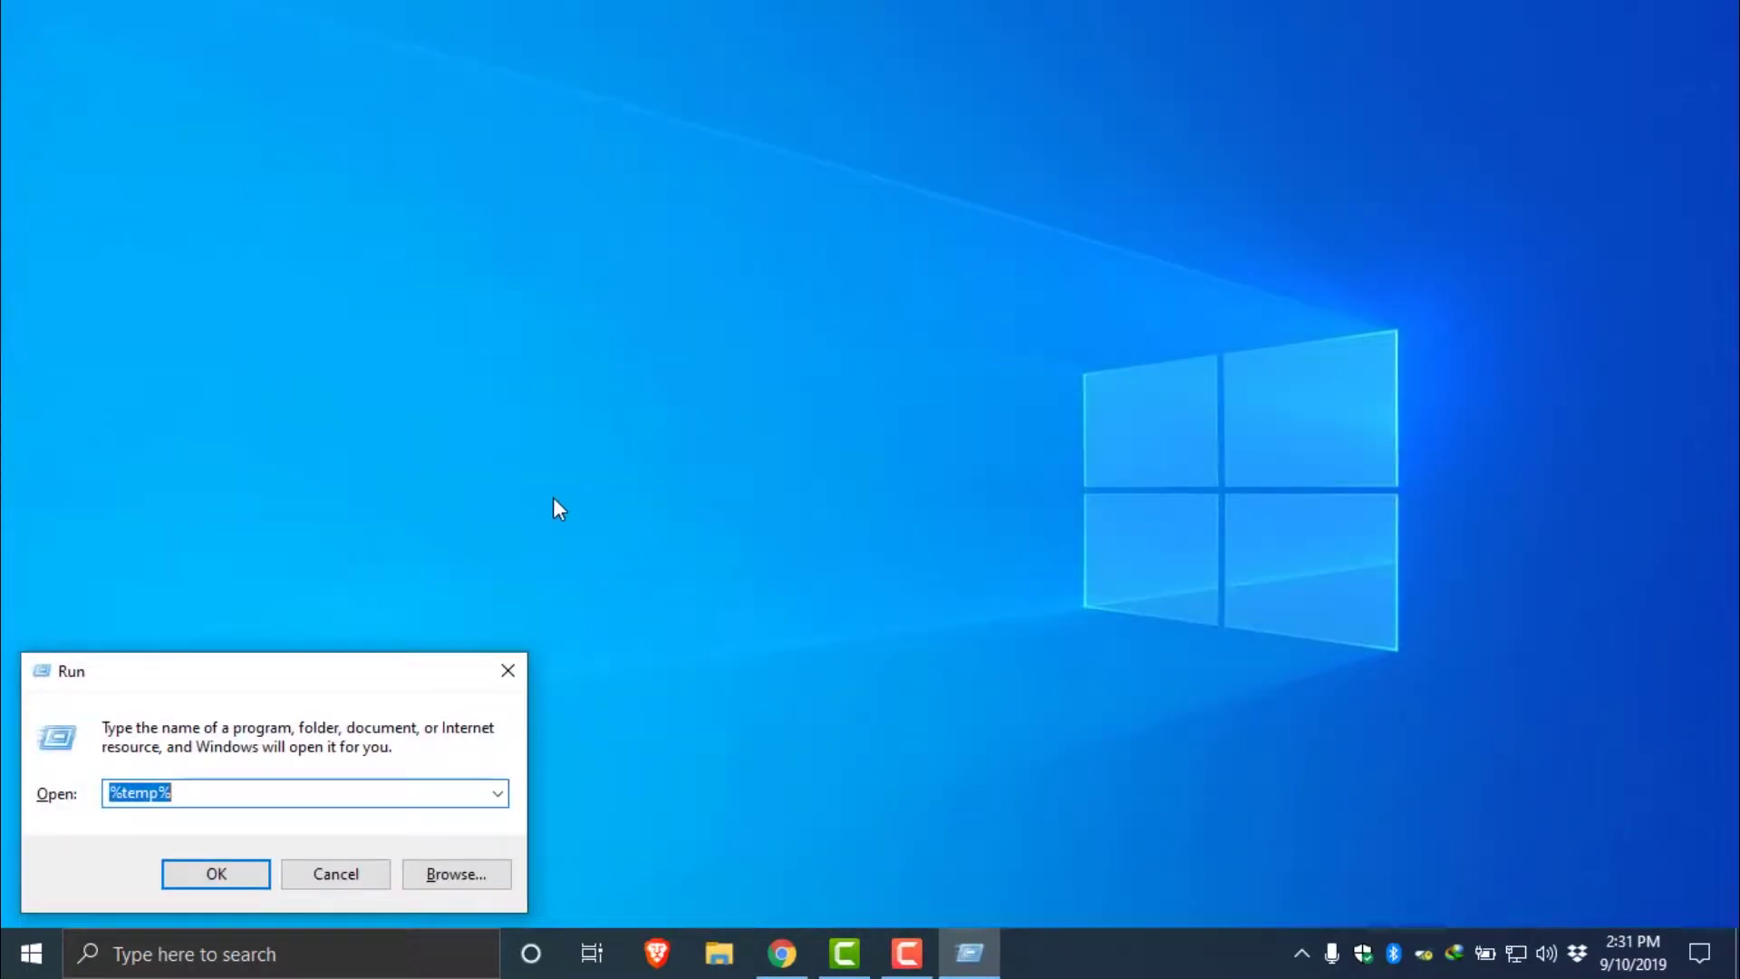
click(507, 670)
right_click(31, 952)
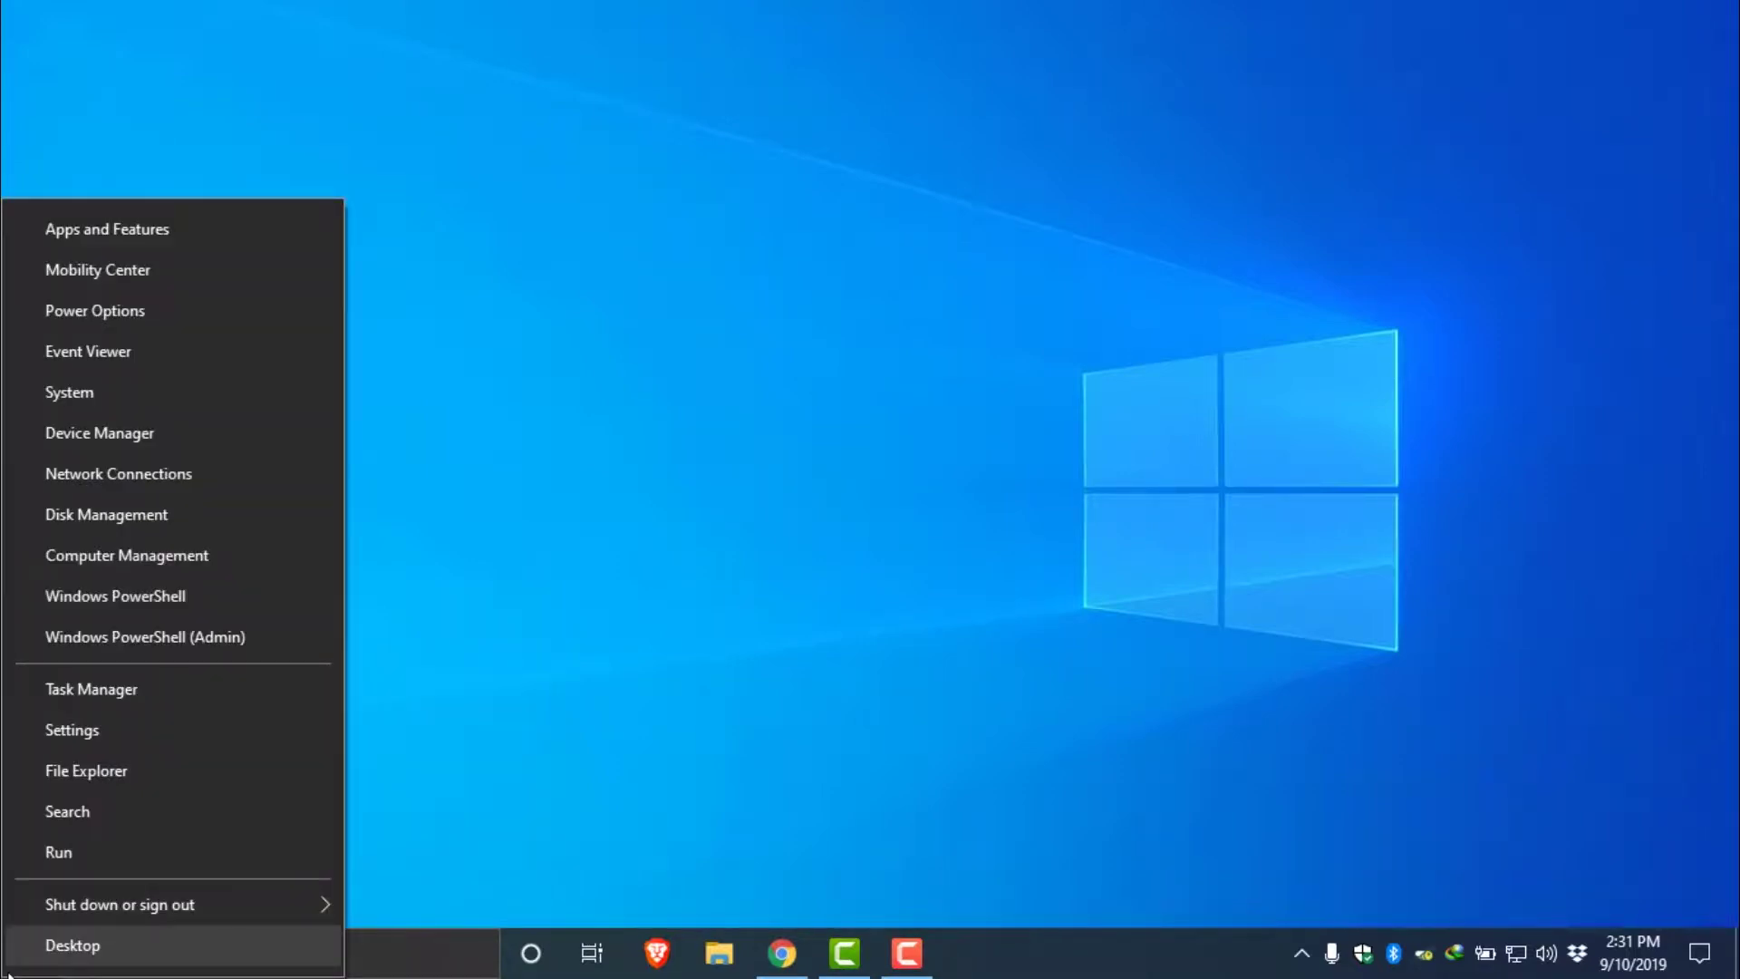
click(54, 852)
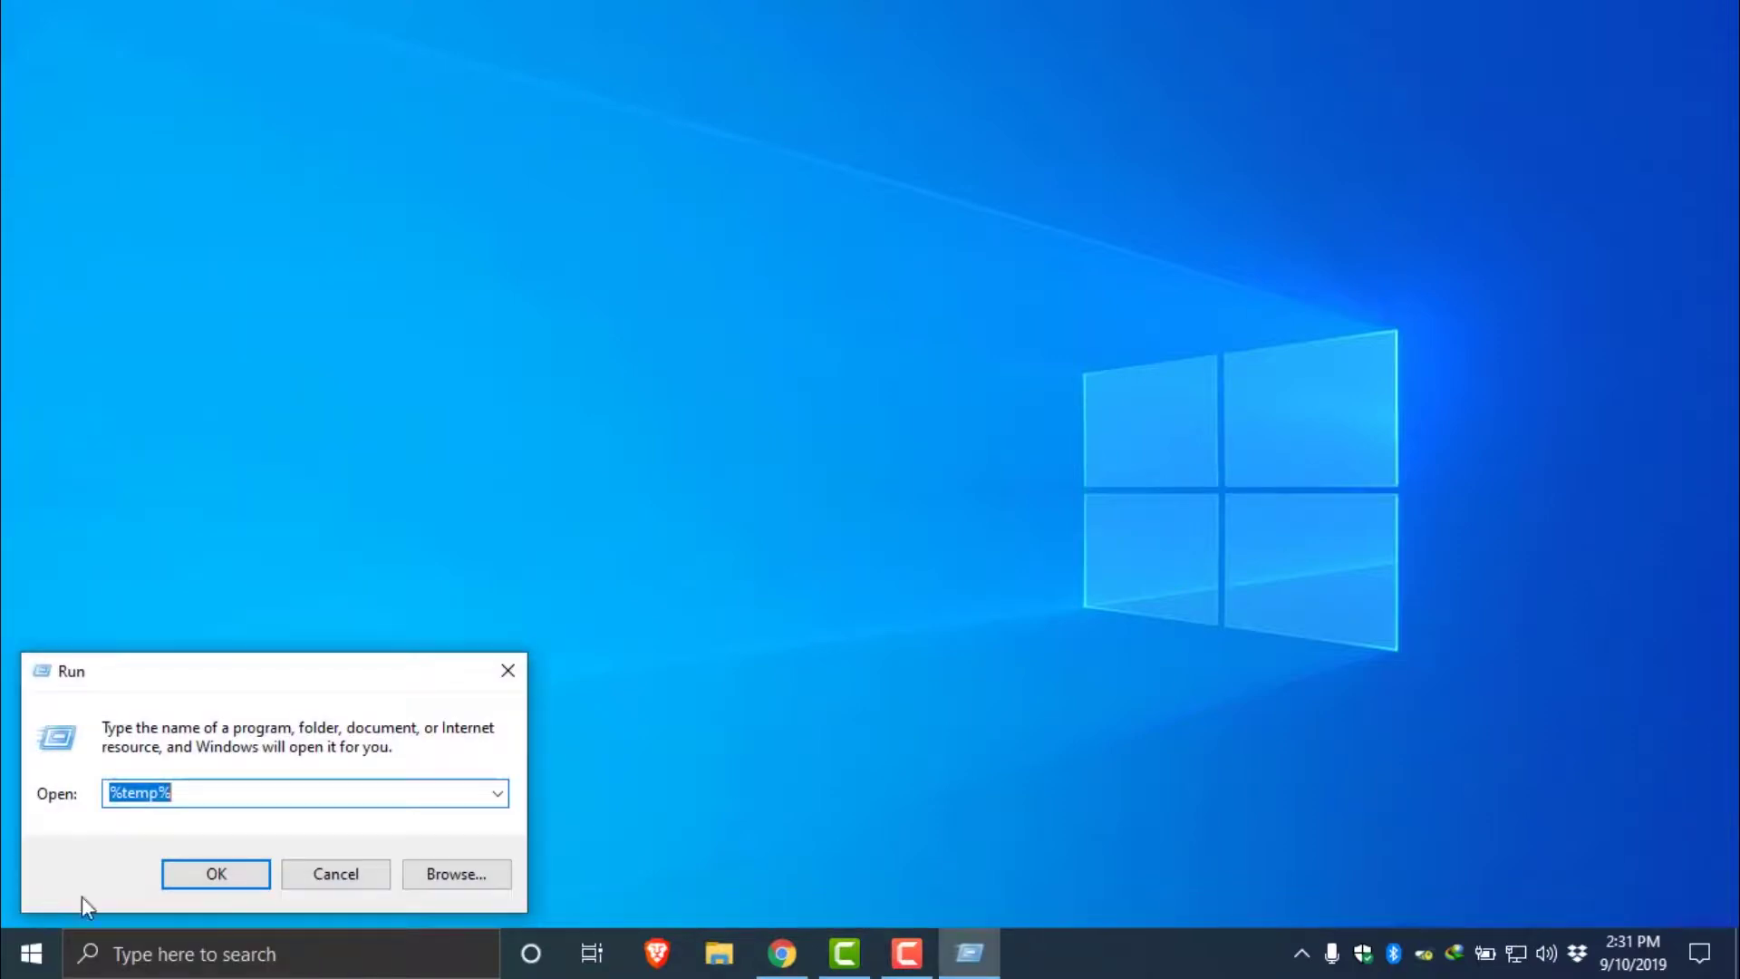
click(313, 875)
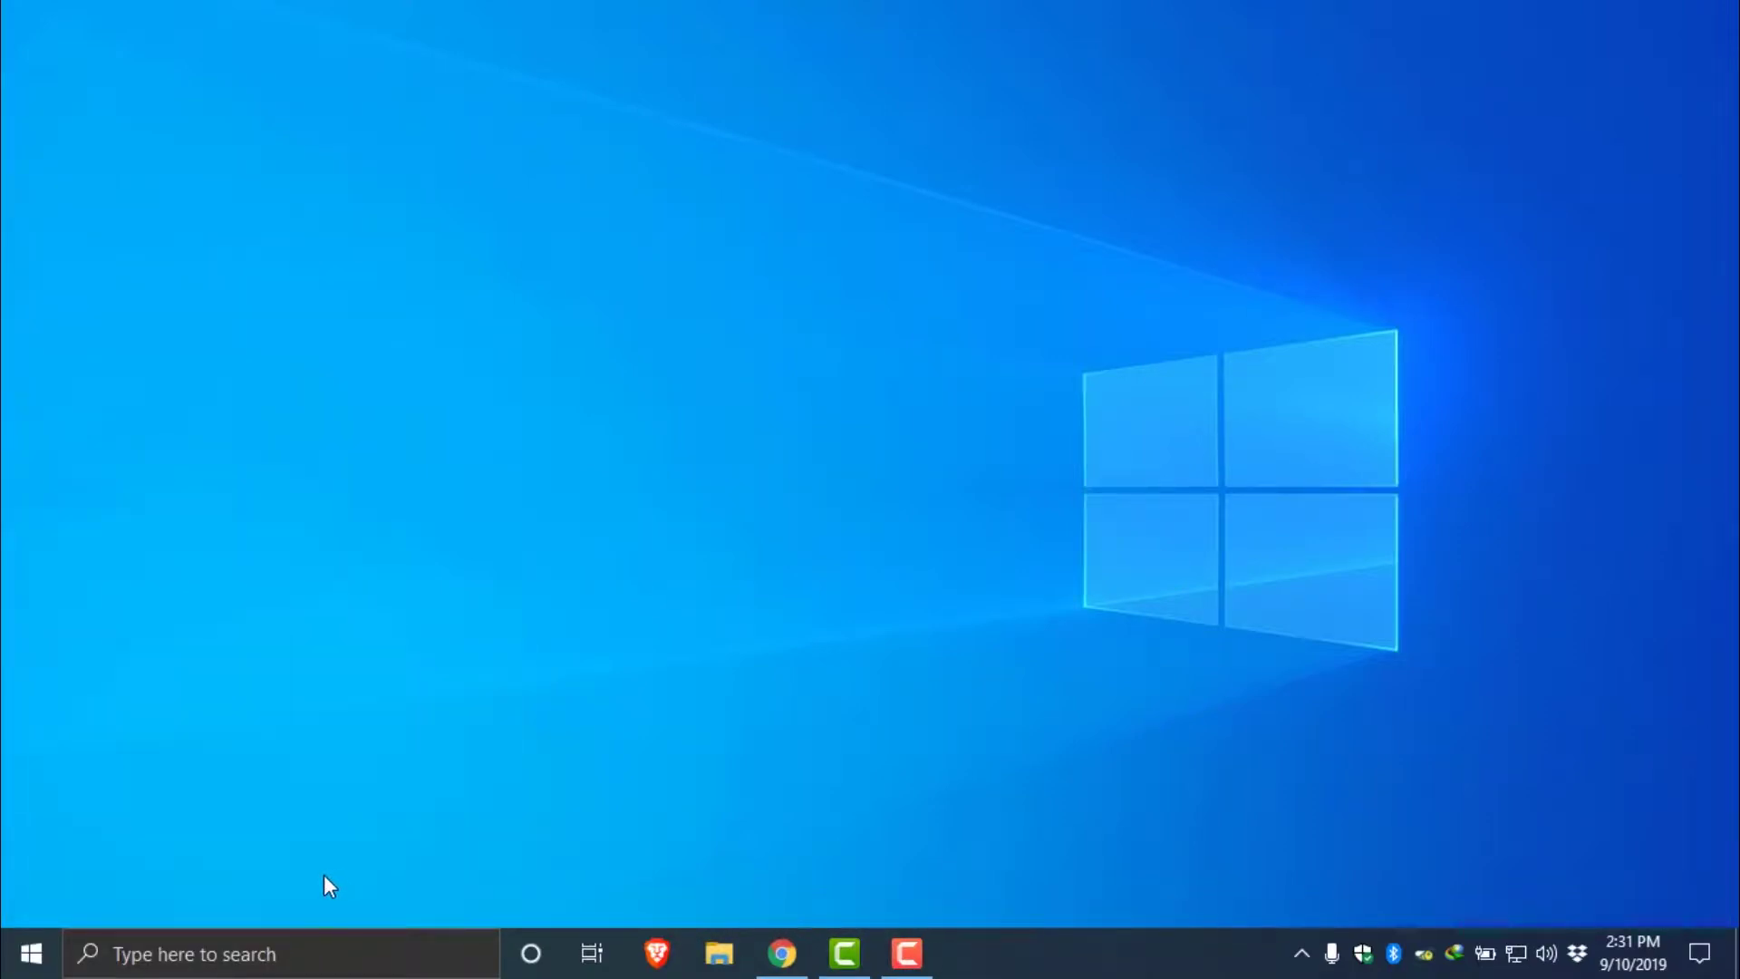
key(super+r)
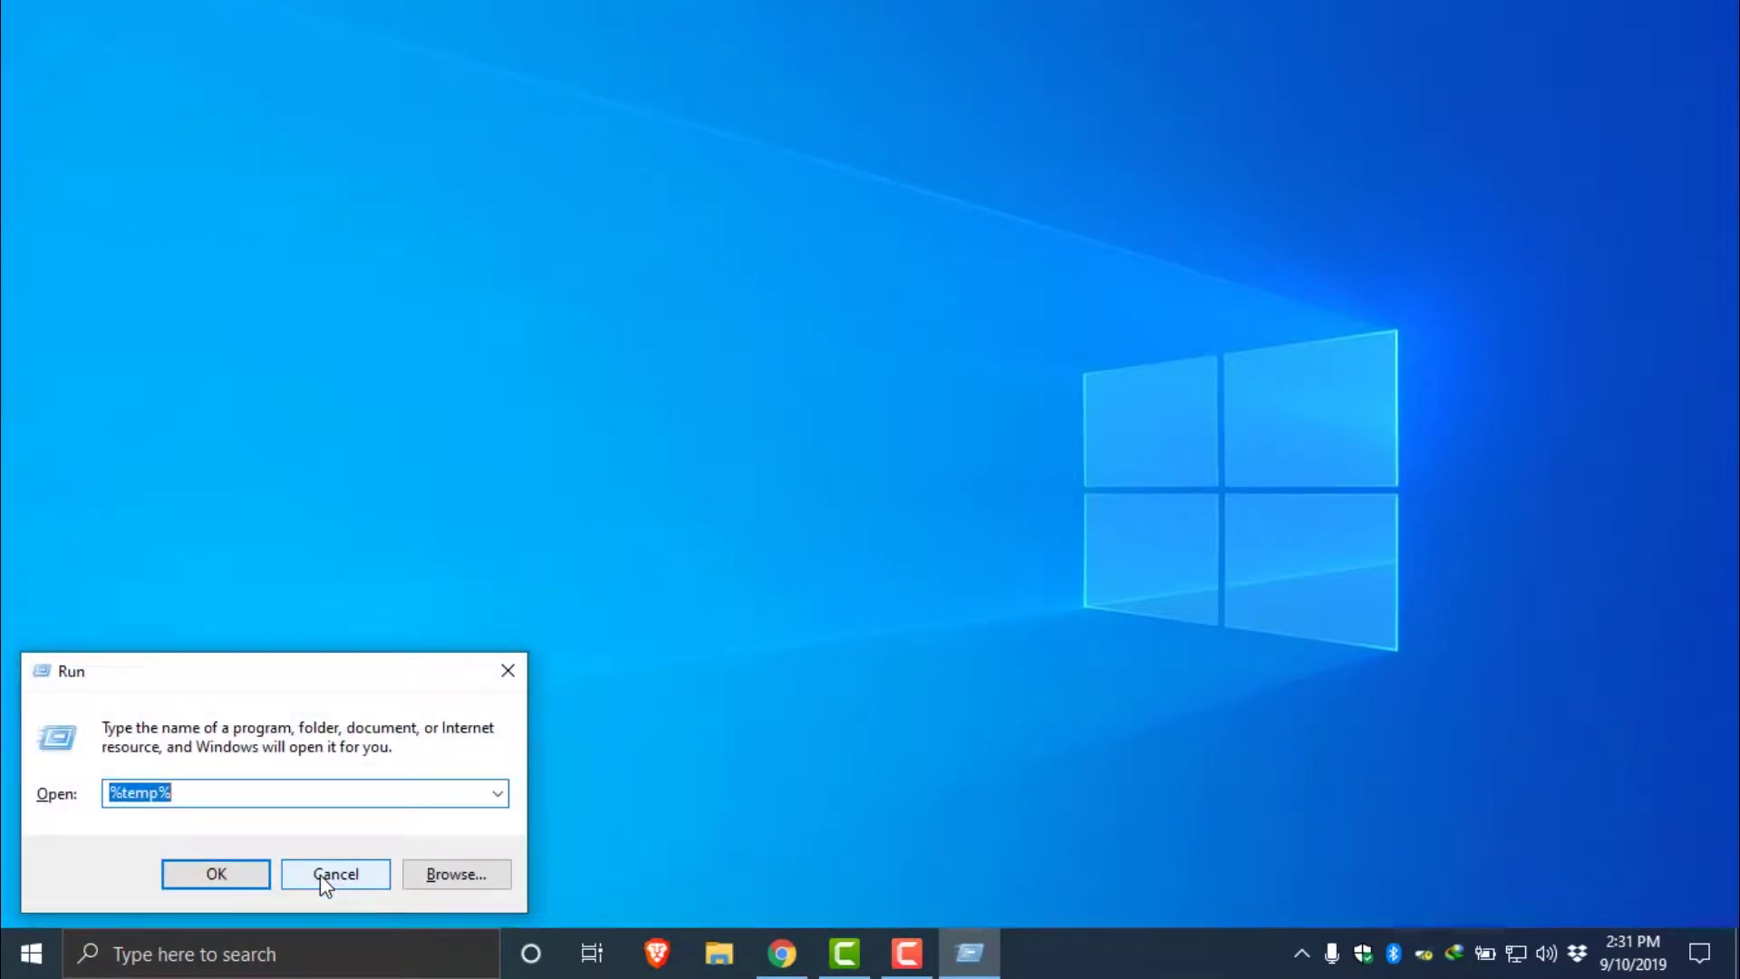
click(508, 671)
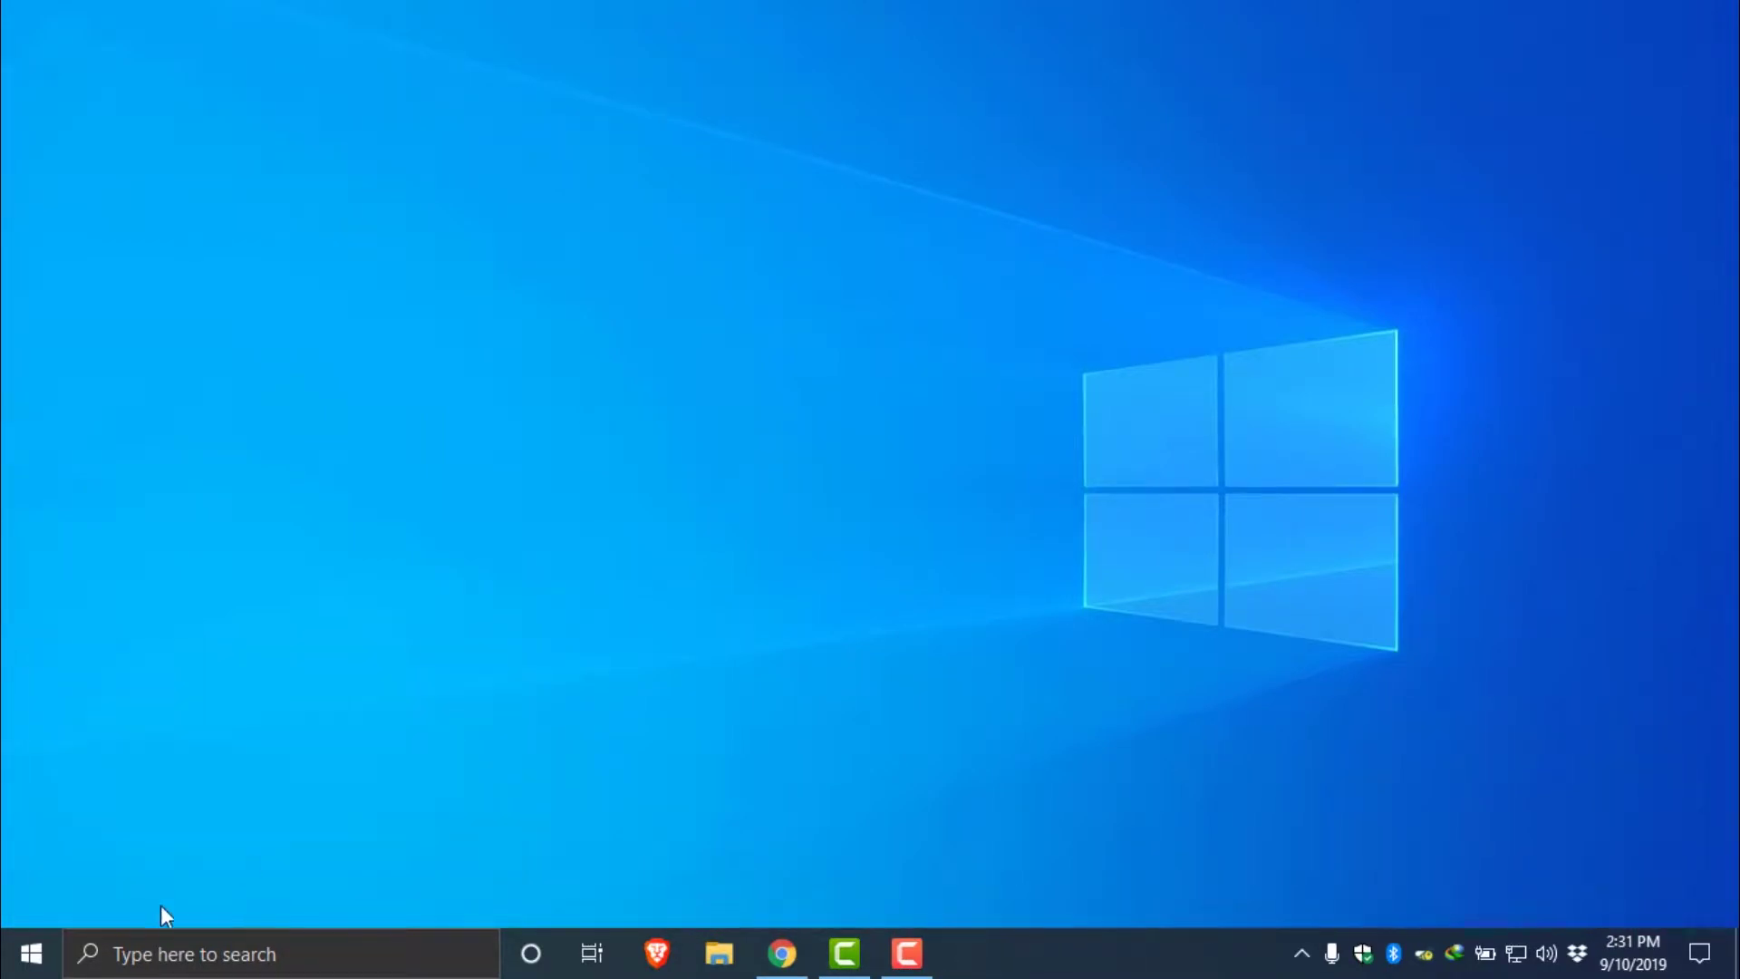
- Open the Windows Temp folder by running temp from the Run dialog, granting permanent access to the folder
right_click(20, 968)
click(69, 839)
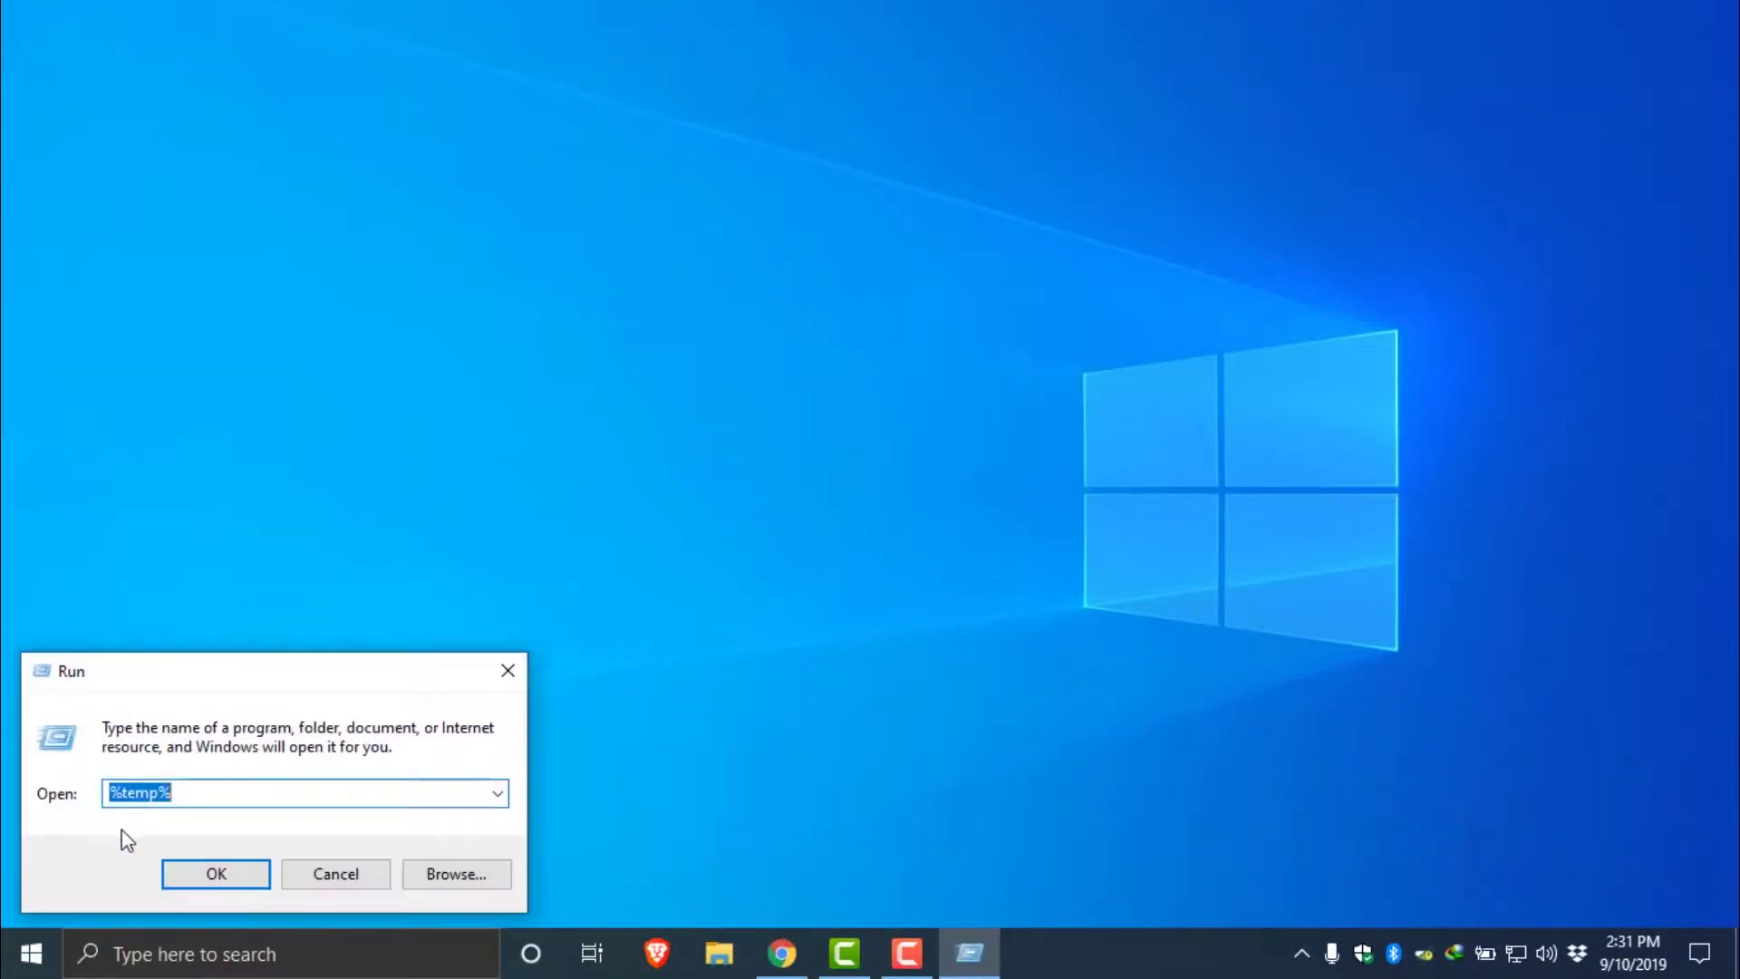
click(188, 798)
key(BackSpace)
click(121, 797)
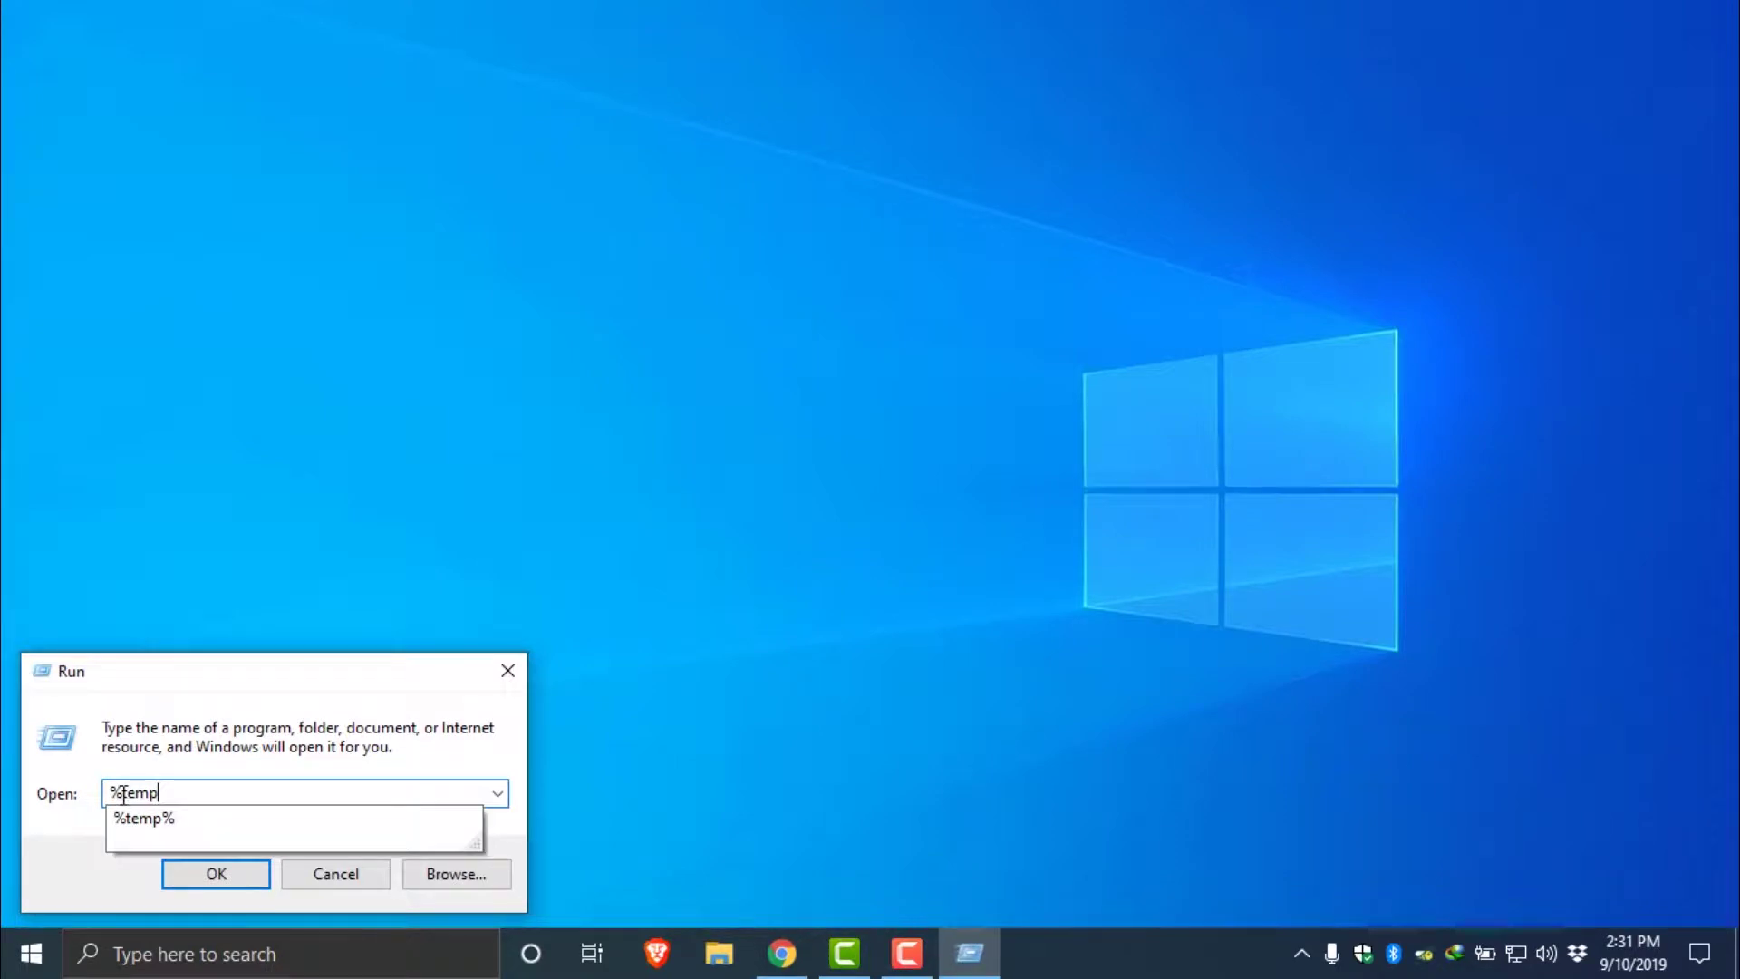
key(BackSpace)
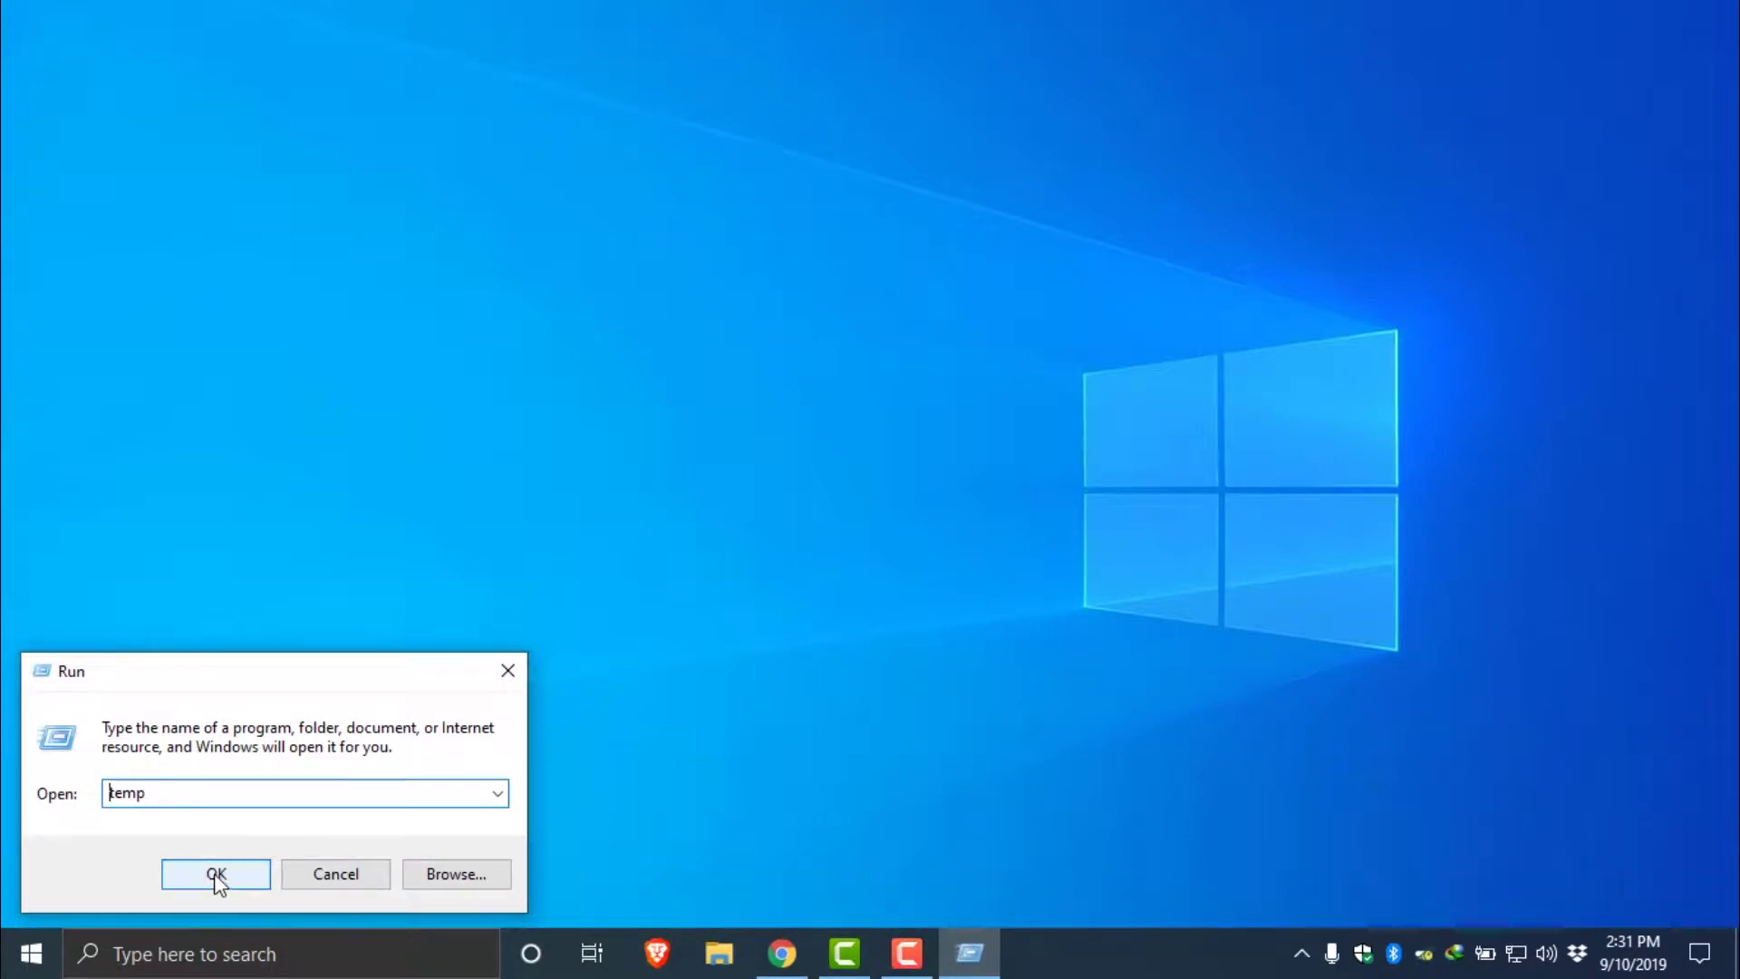
click(218, 876)
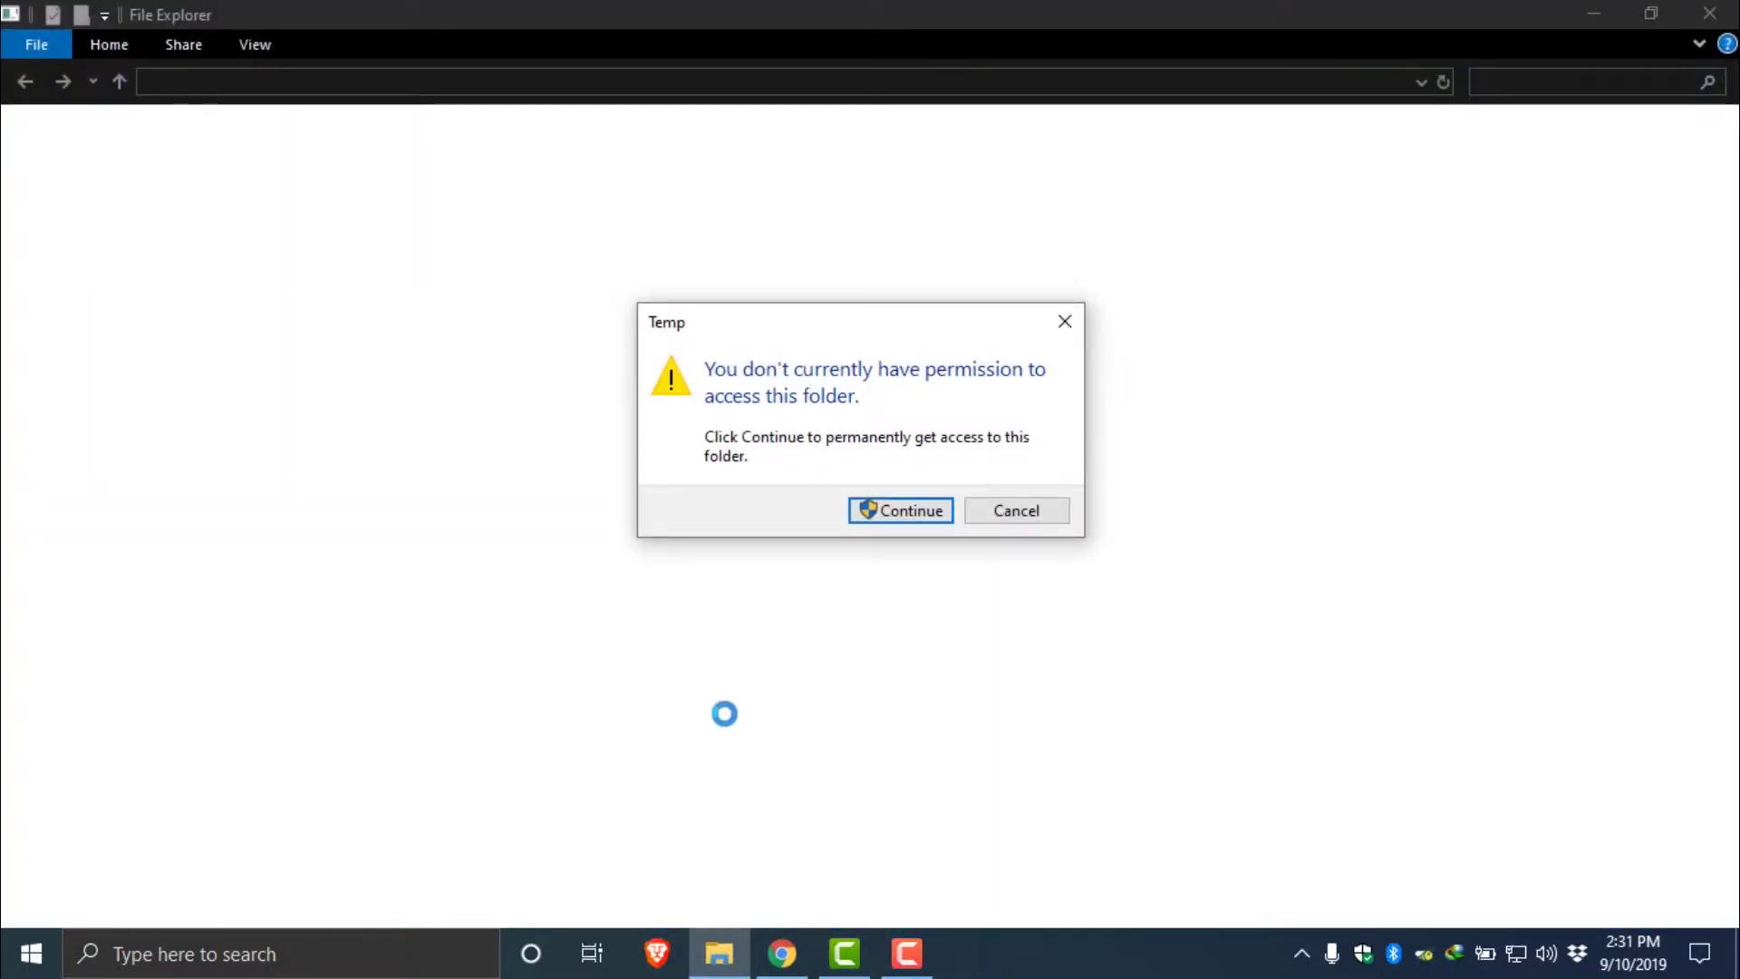
click(890, 513)
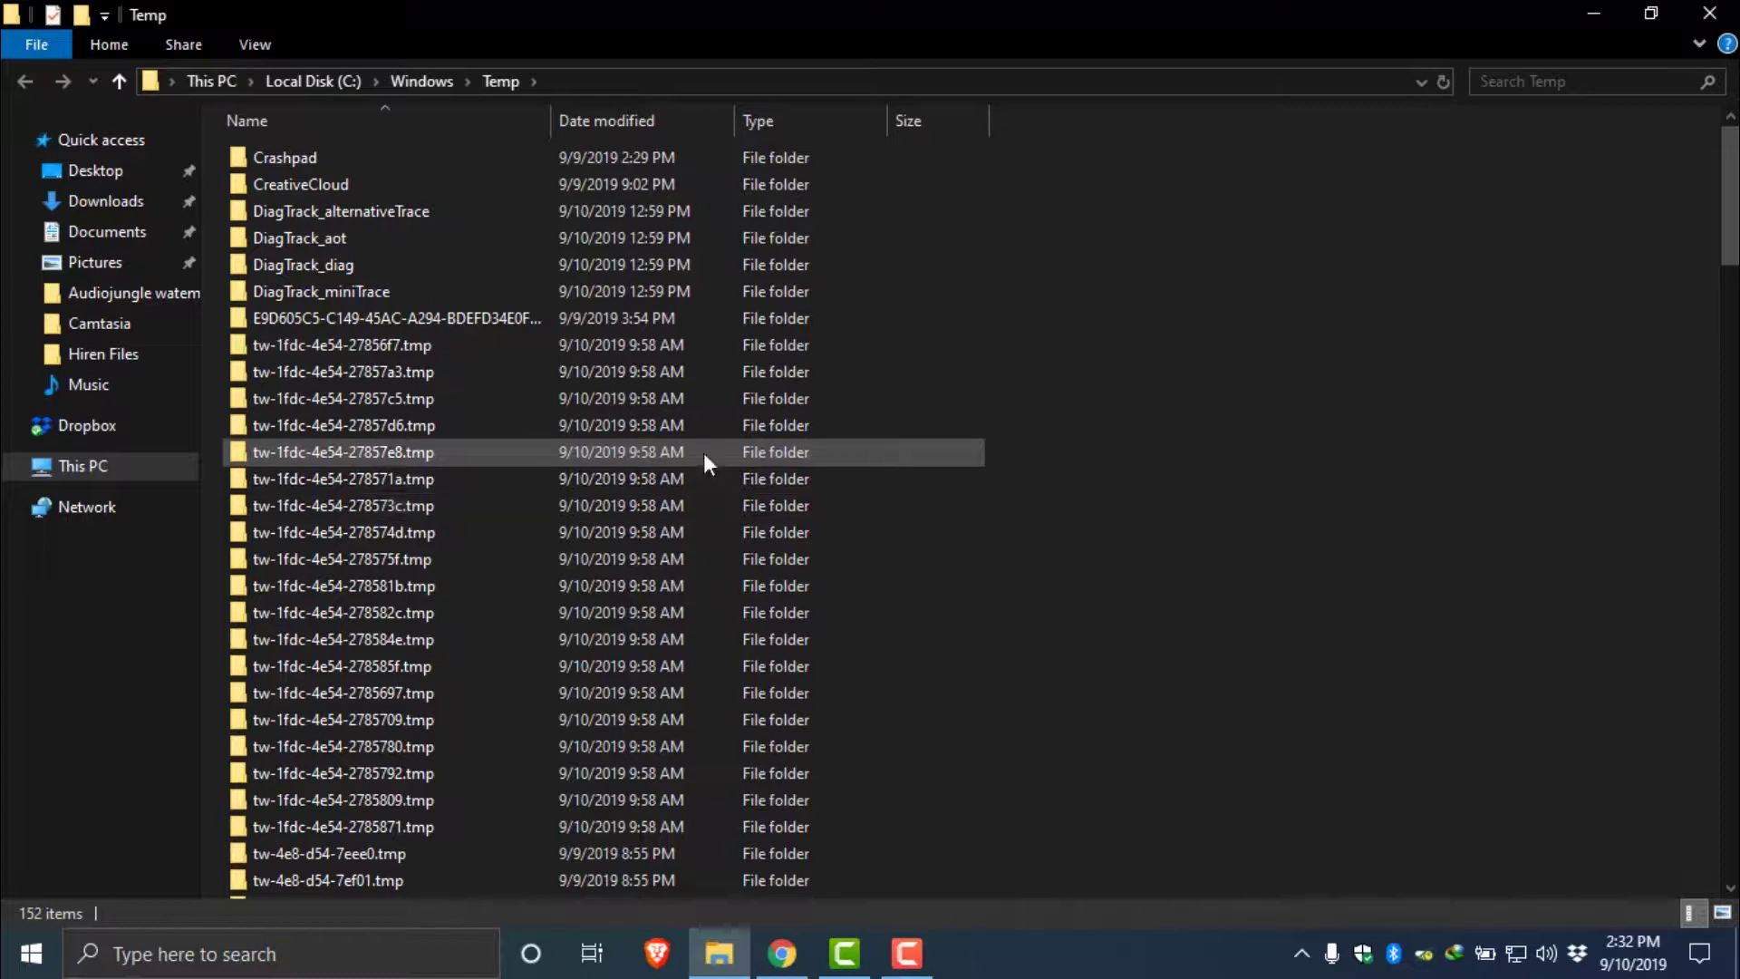
- Delete everything in the Windows Temp folder, skipping all files and folders that are in use
key(ctrl+a)
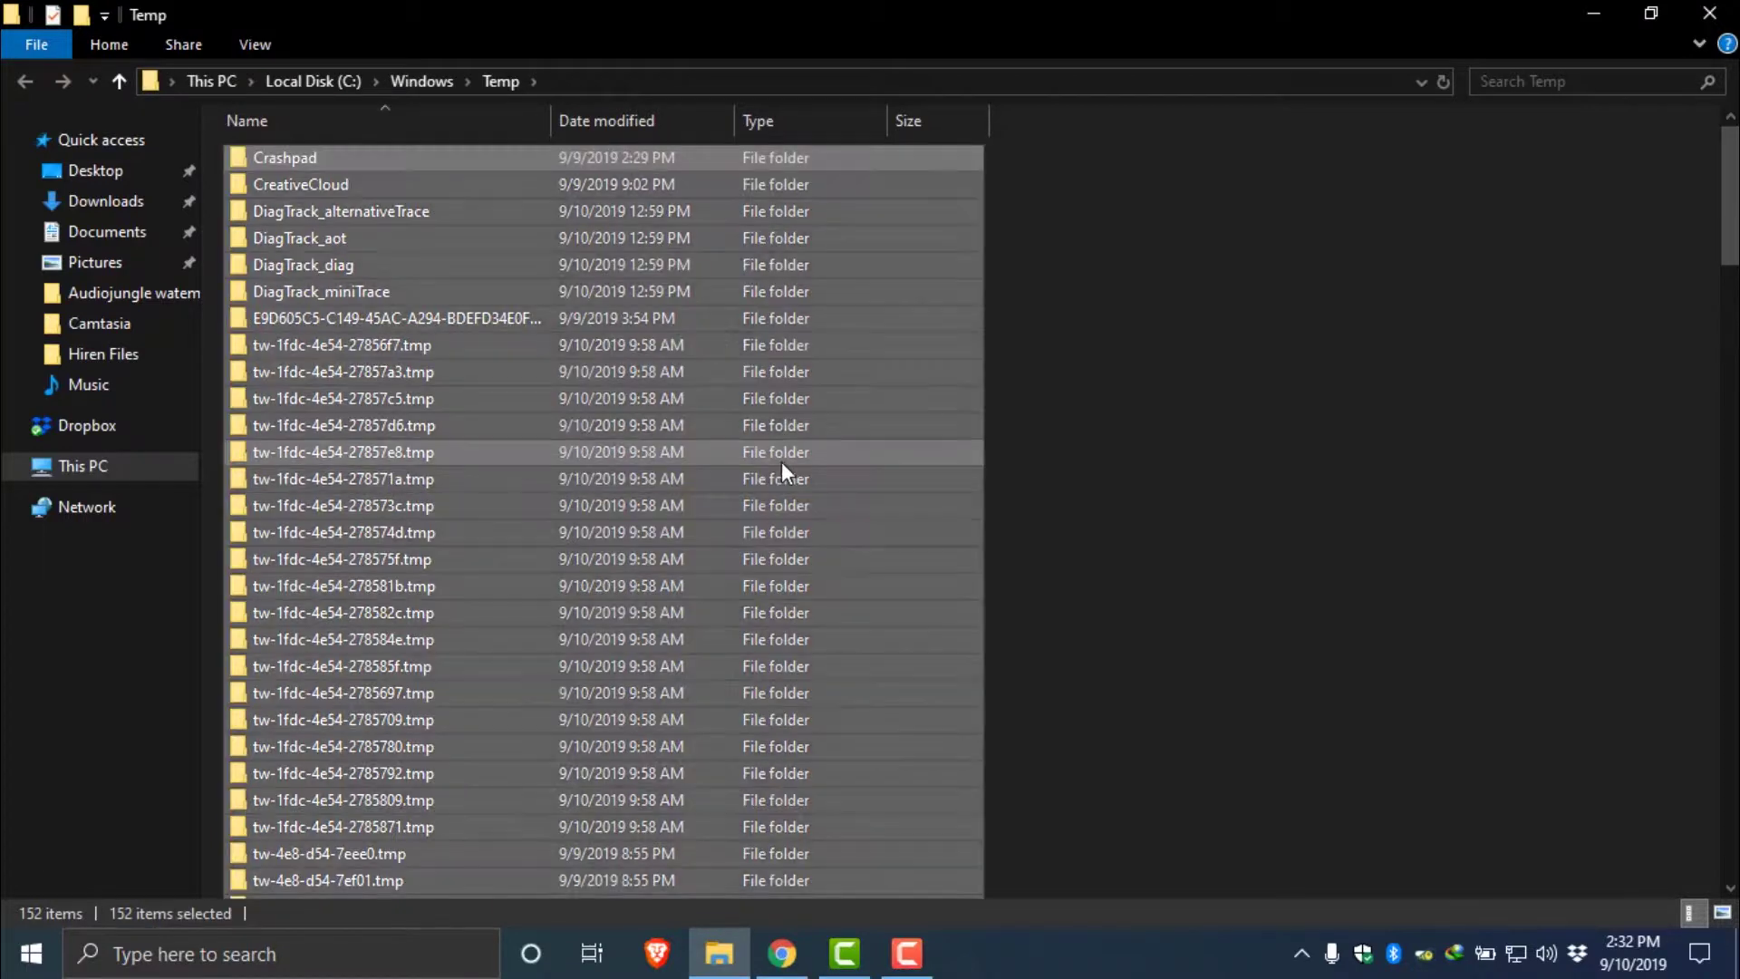
right_click(638, 437)
click(1248, 514)
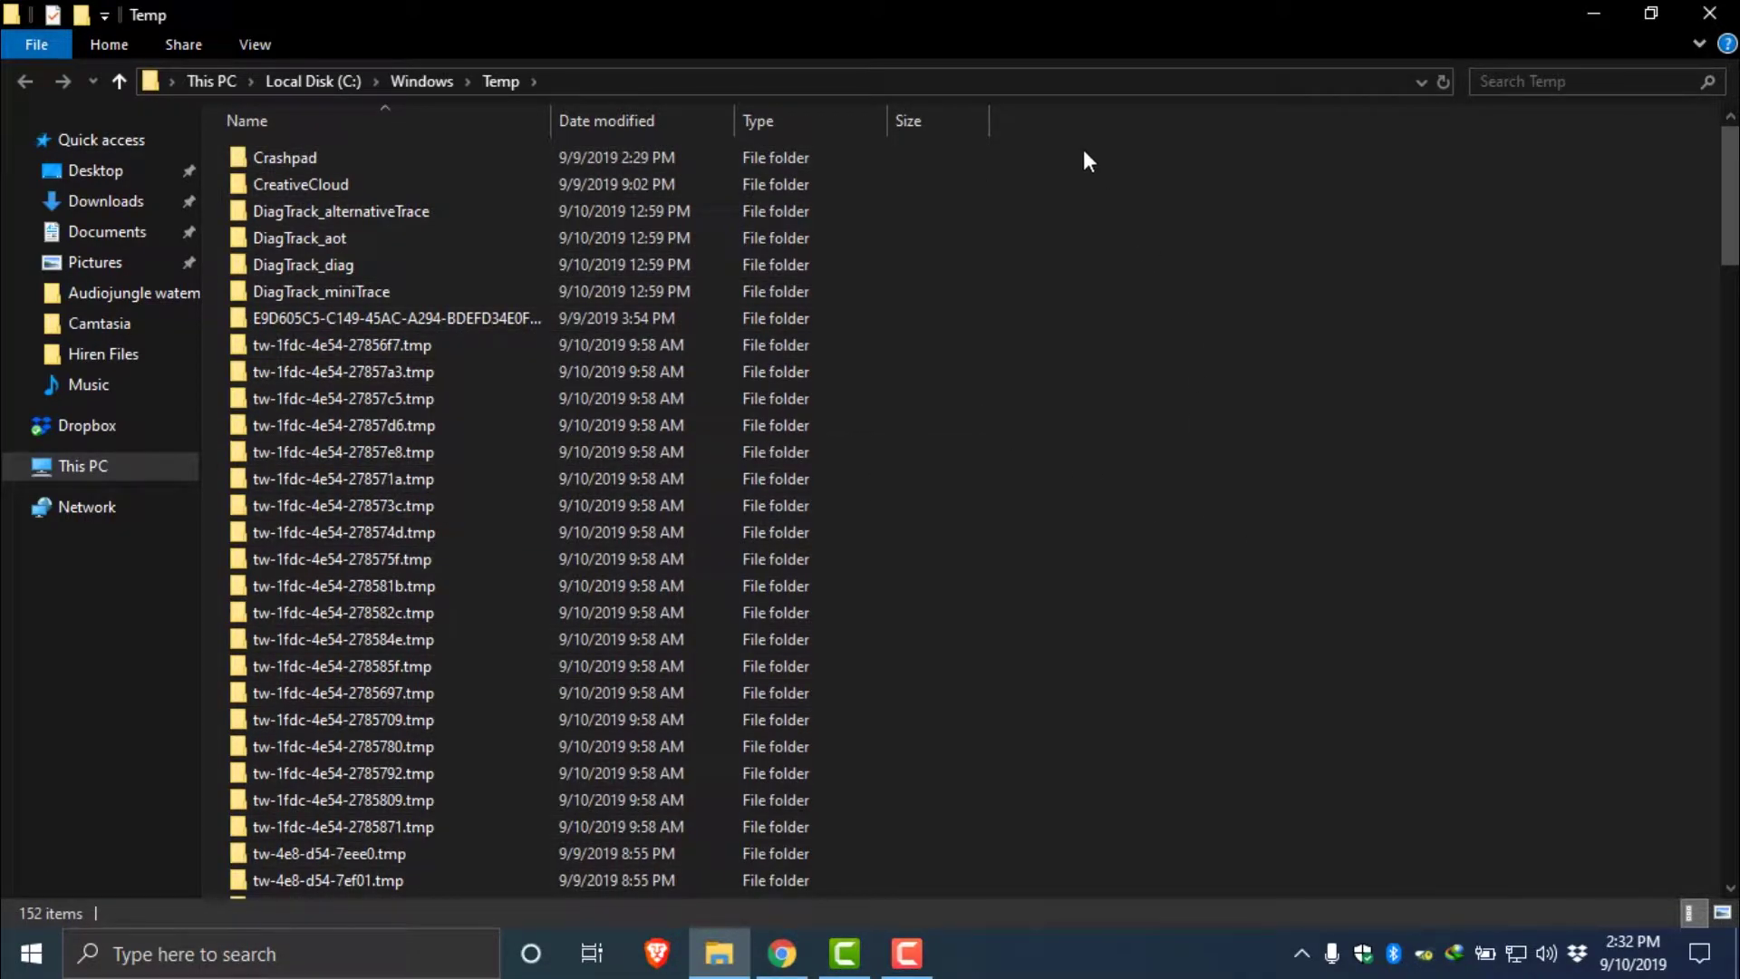
drag(1084, 145, 227, 899)
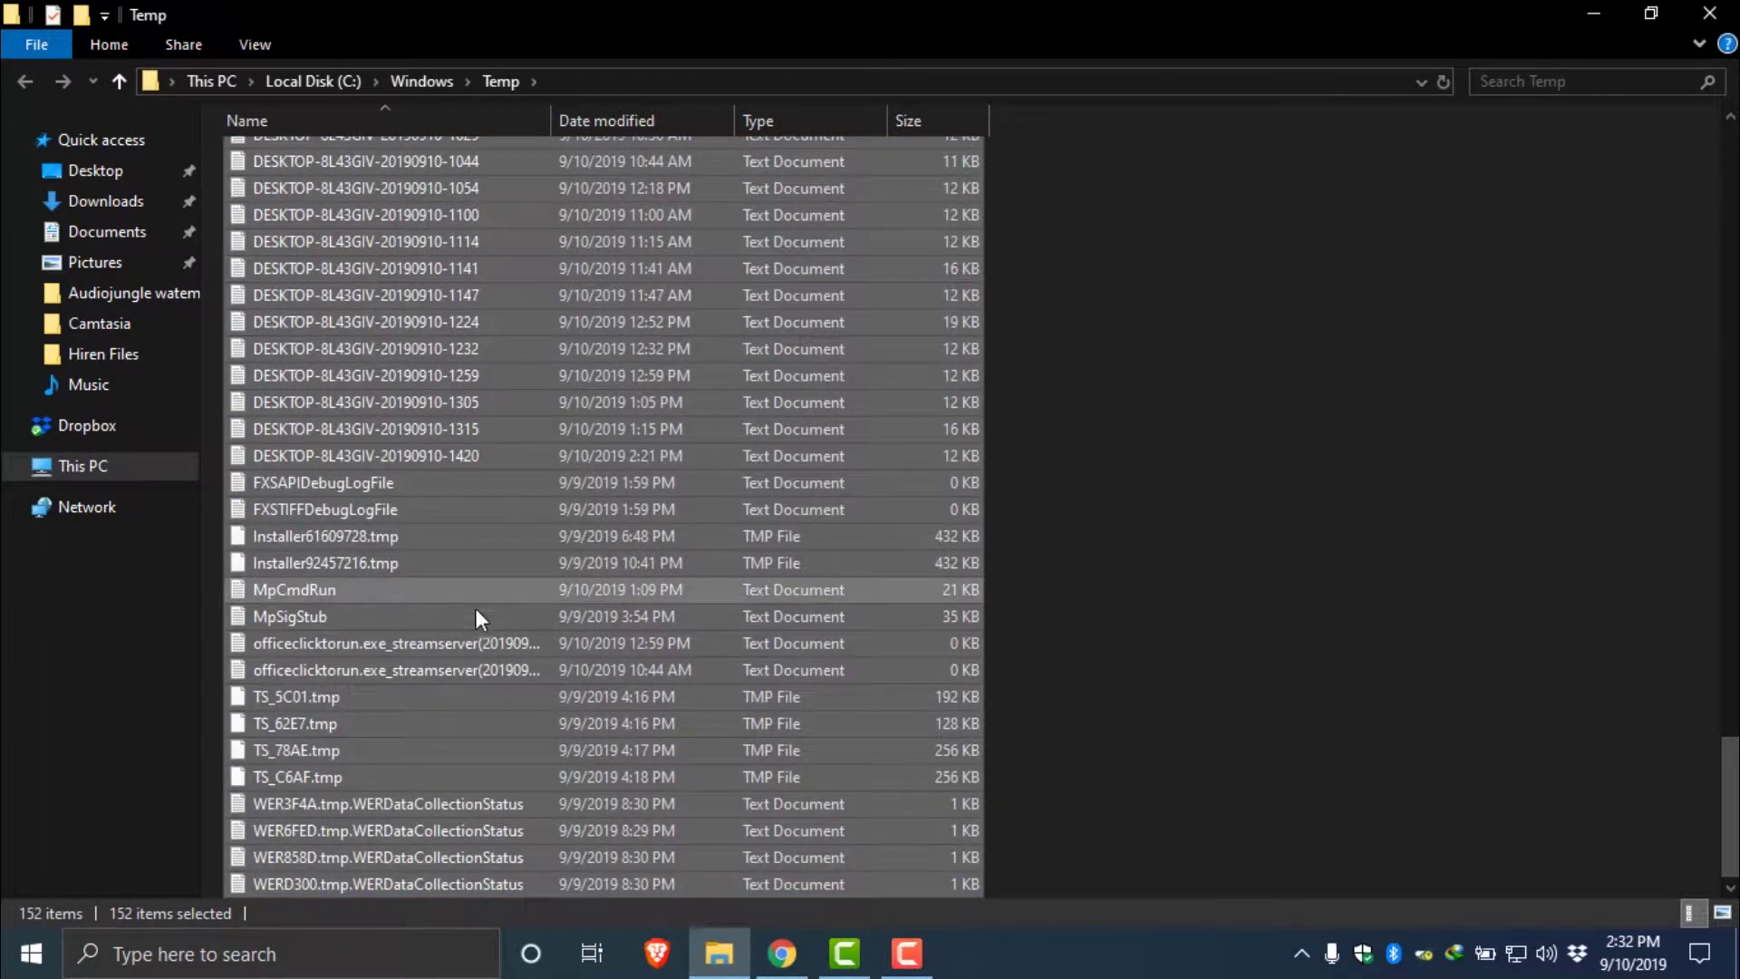
scroll(475, 607, up, 15)
scroll(486, 622, up, 20)
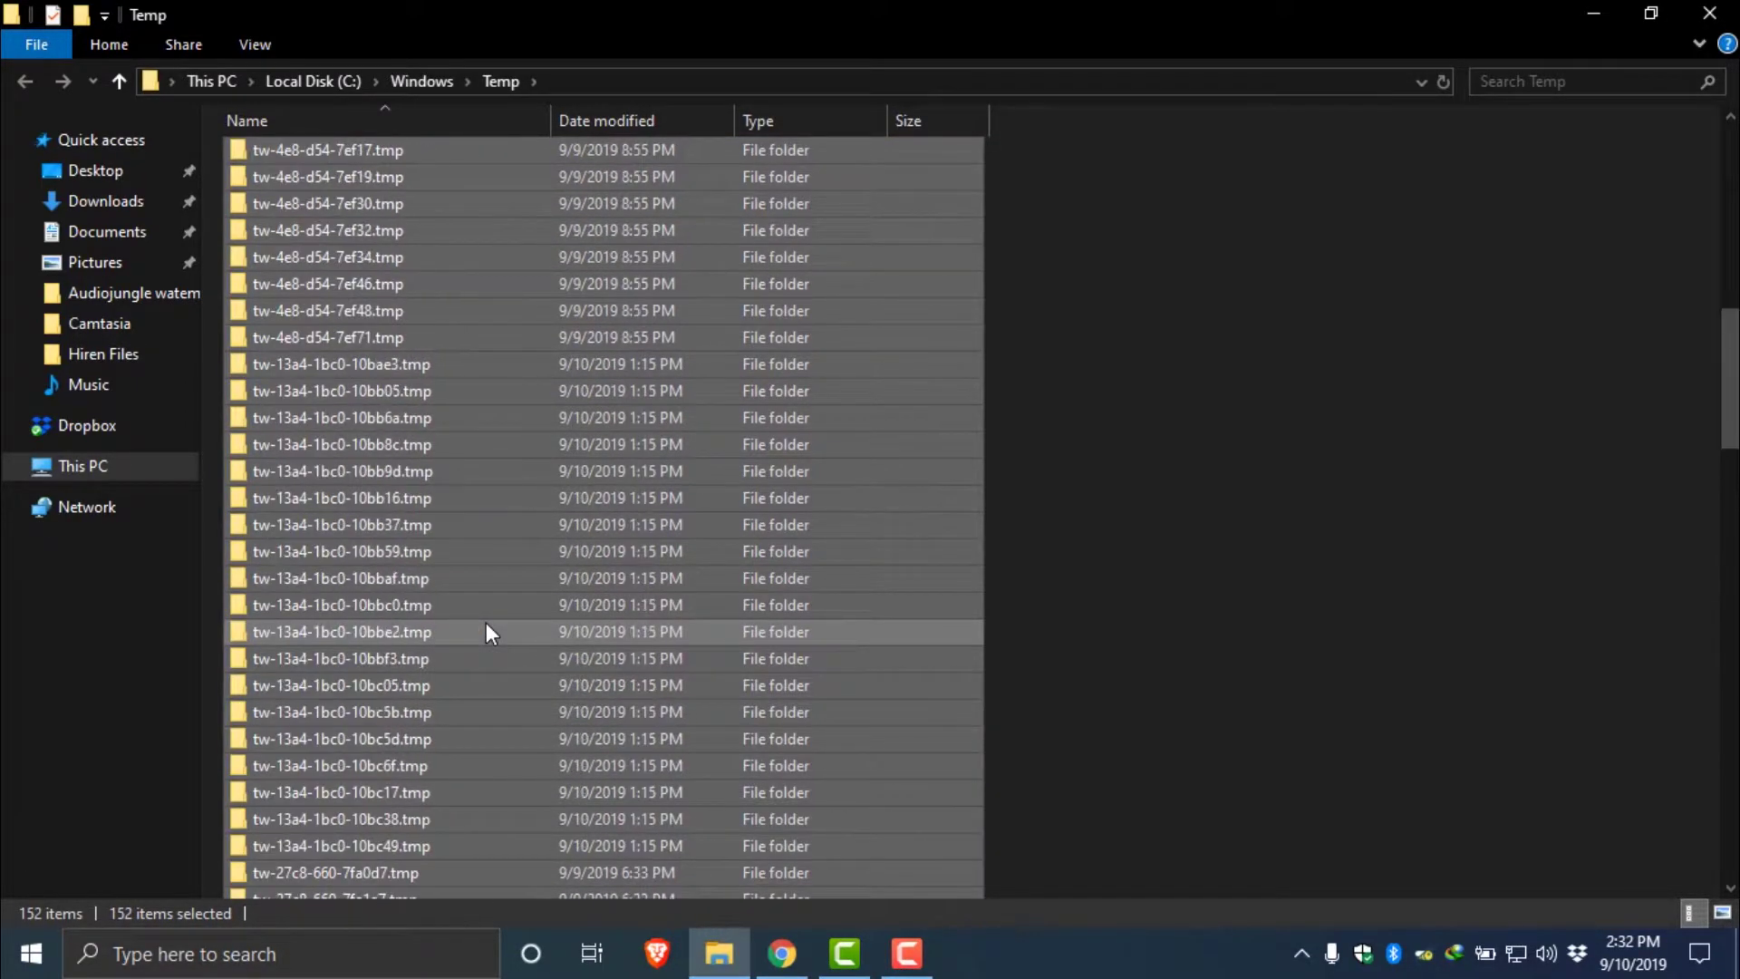
right_click(485, 399)
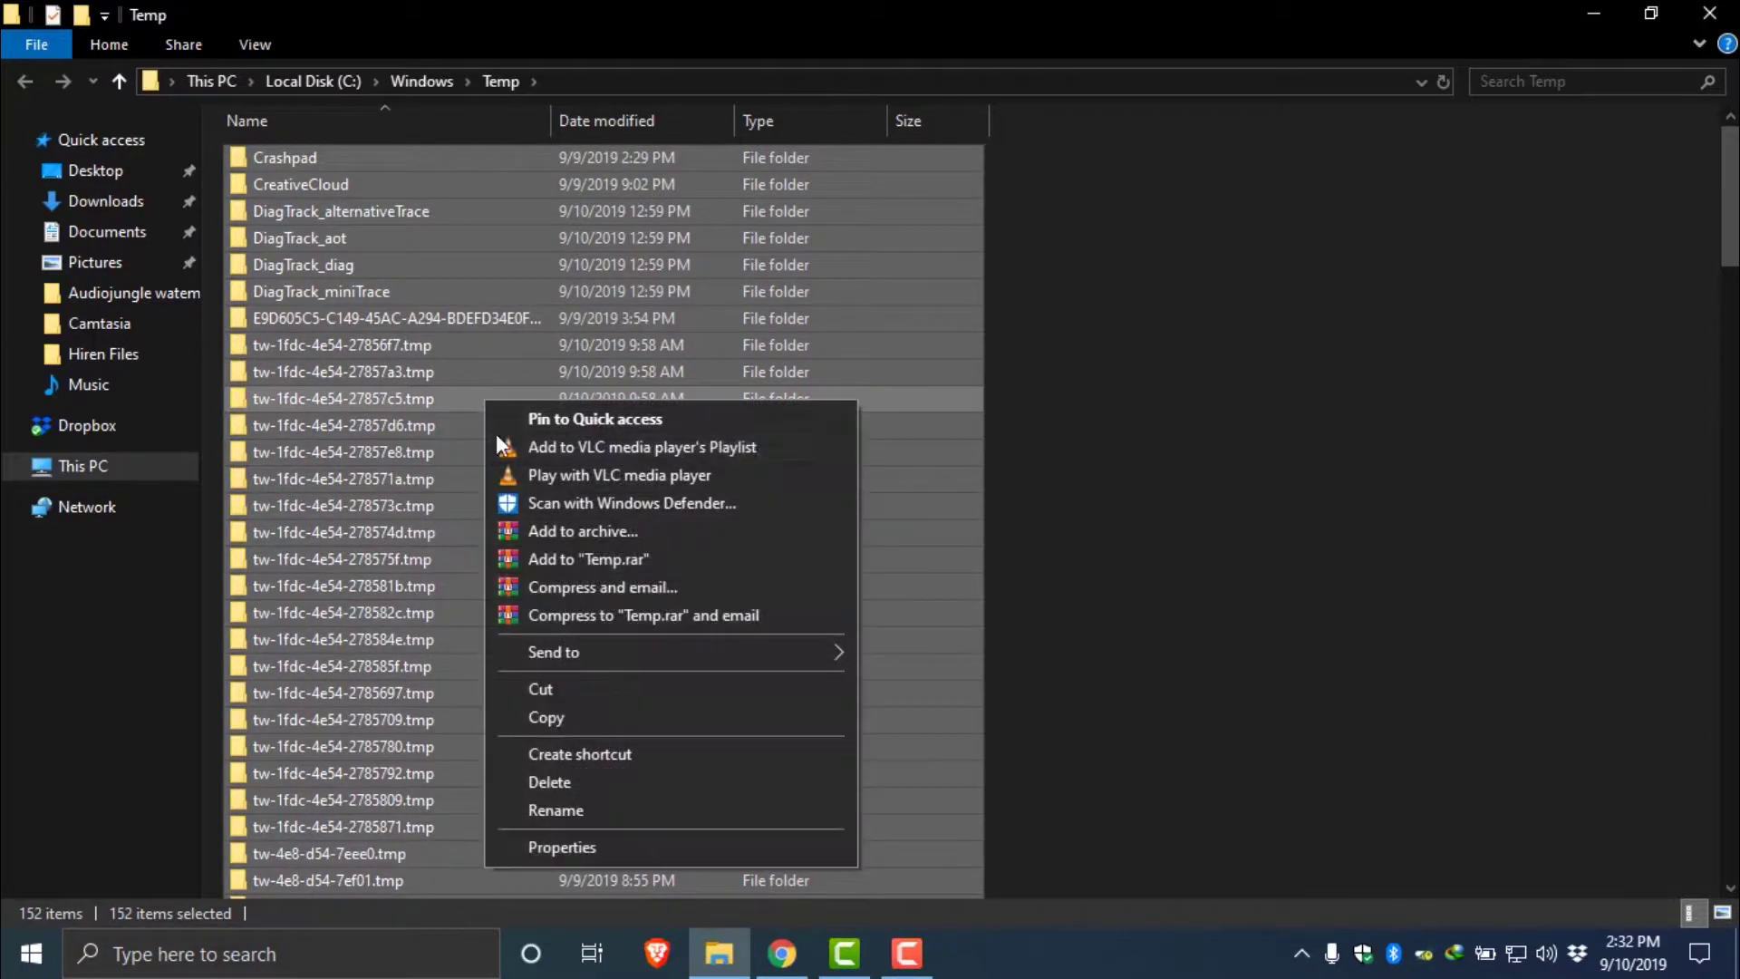
click(542, 783)
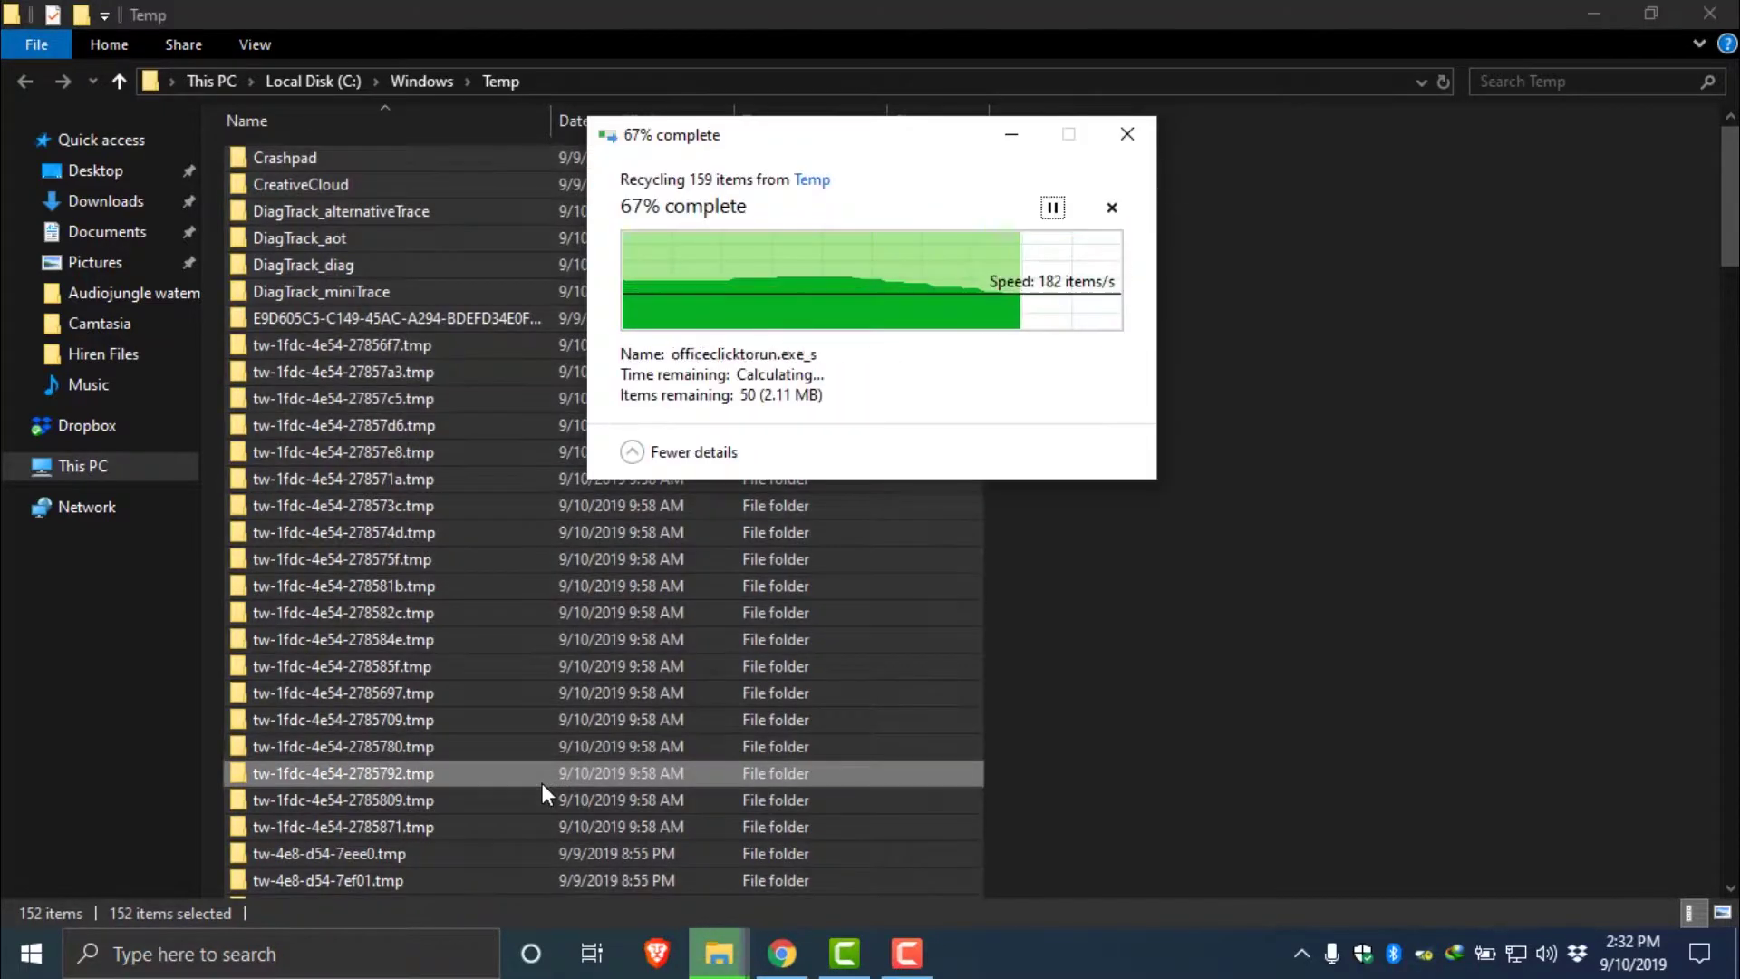
click(713, 379)
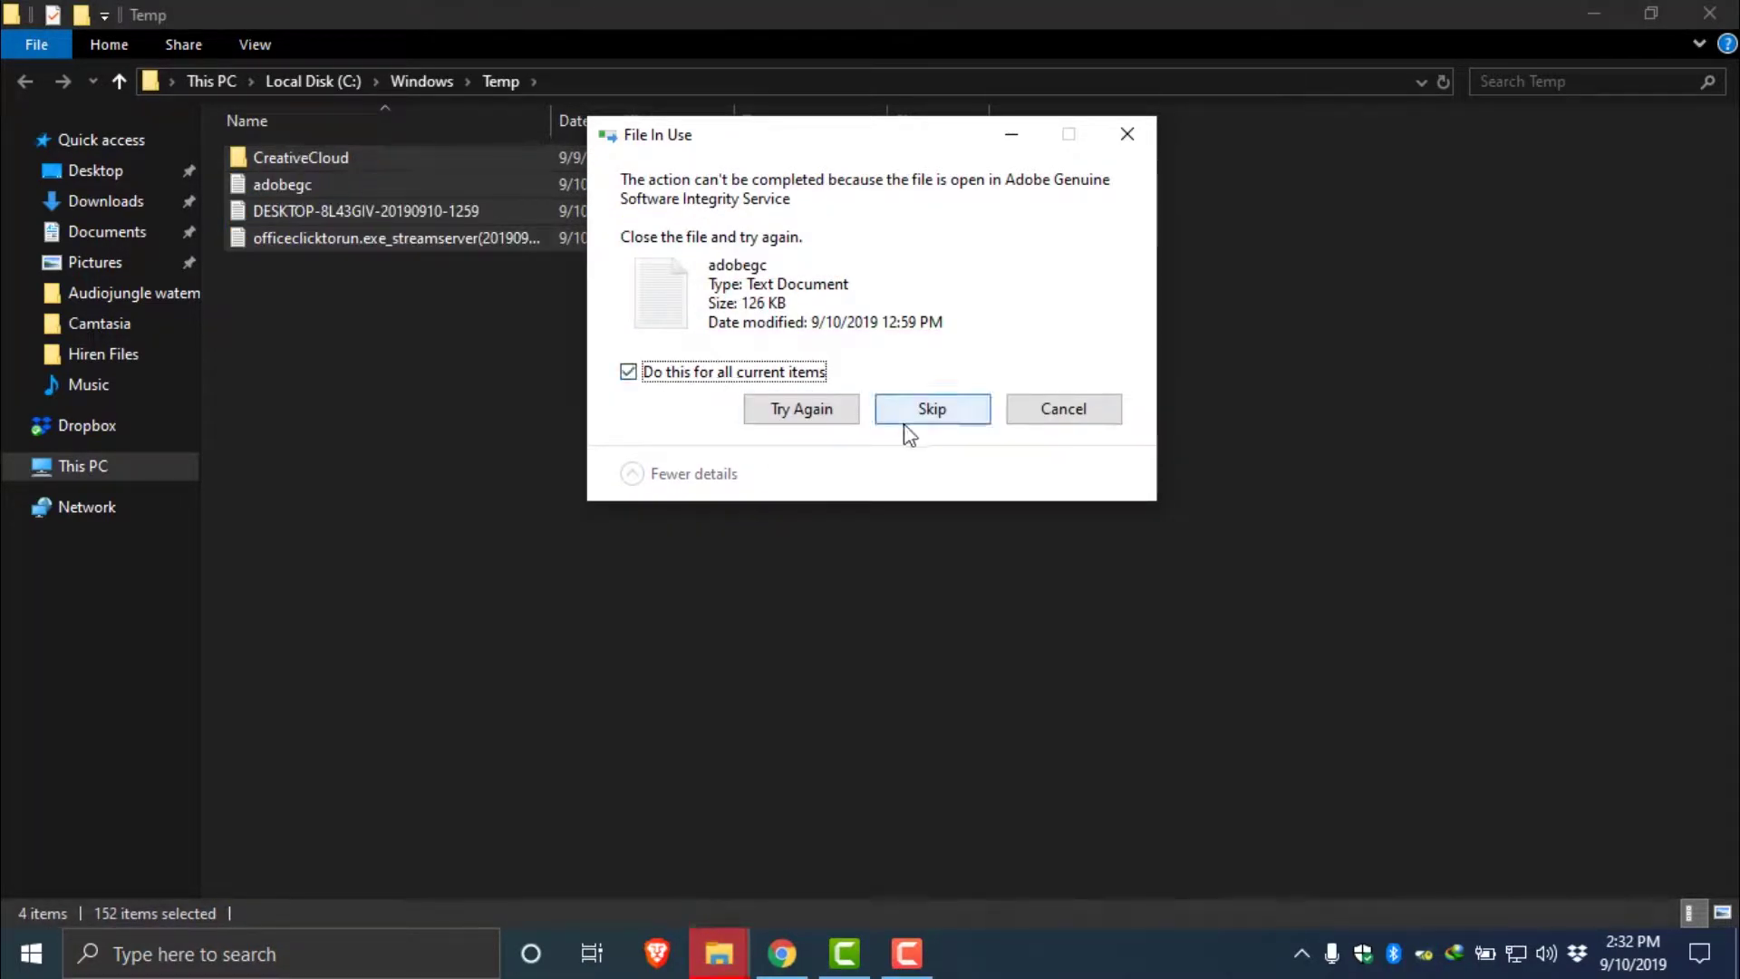
click(933, 419)
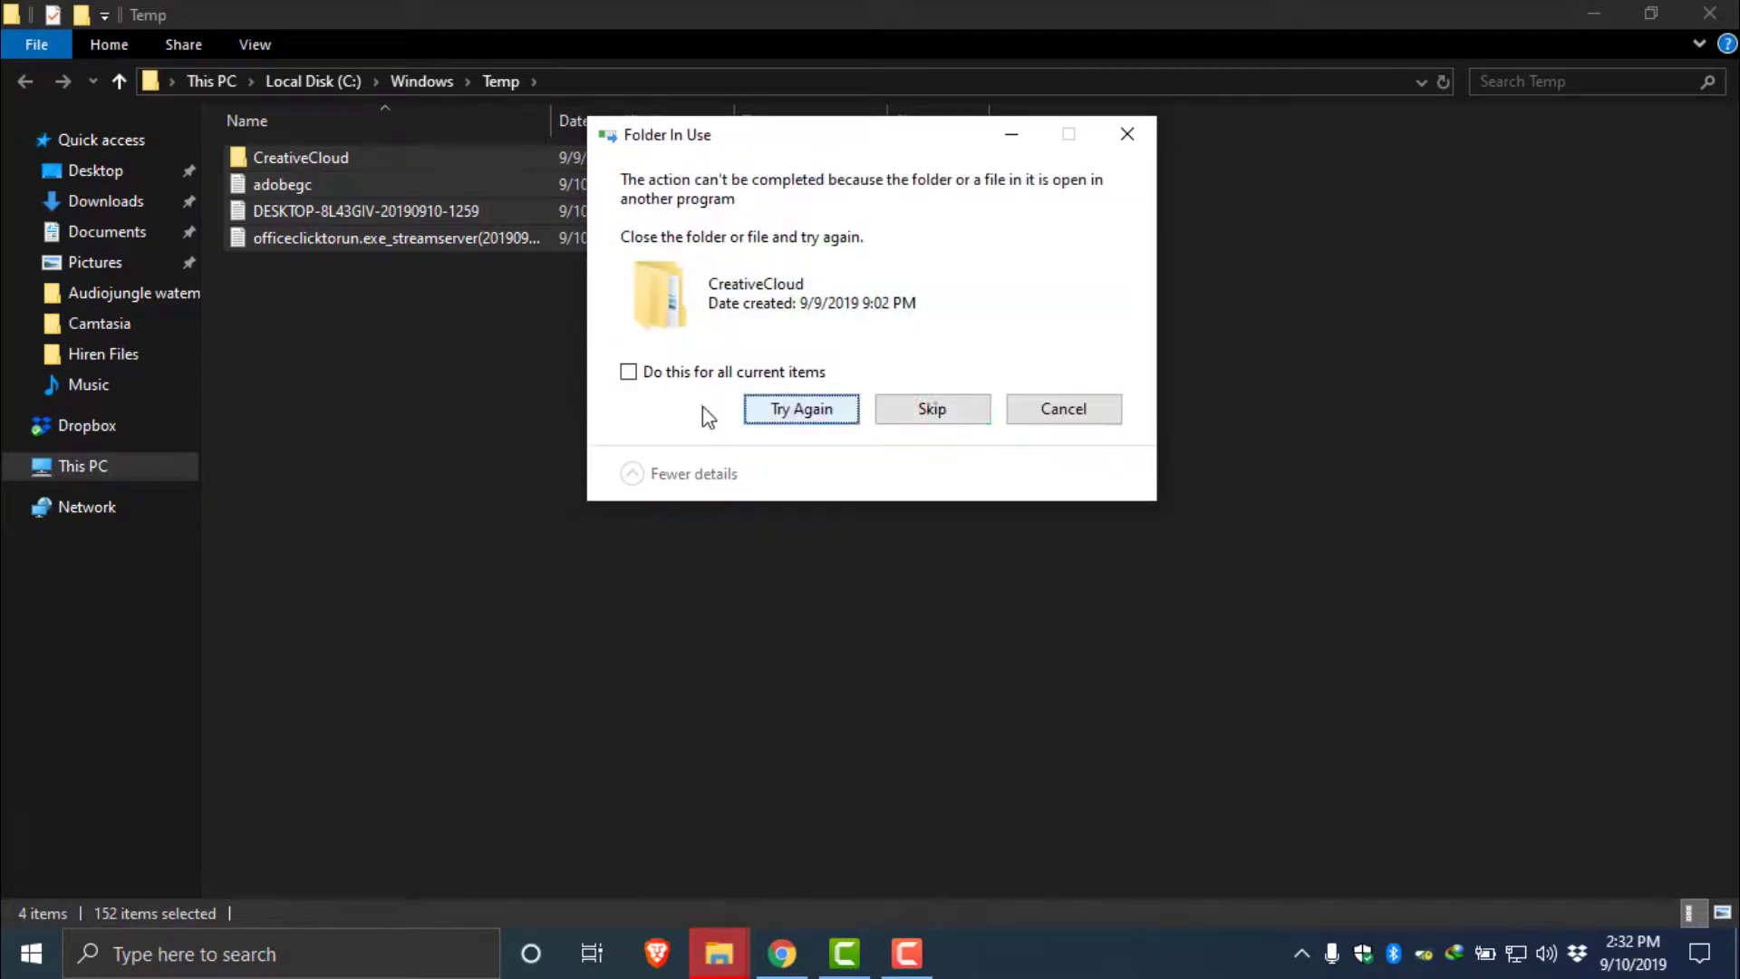
click(628, 372)
click(939, 418)
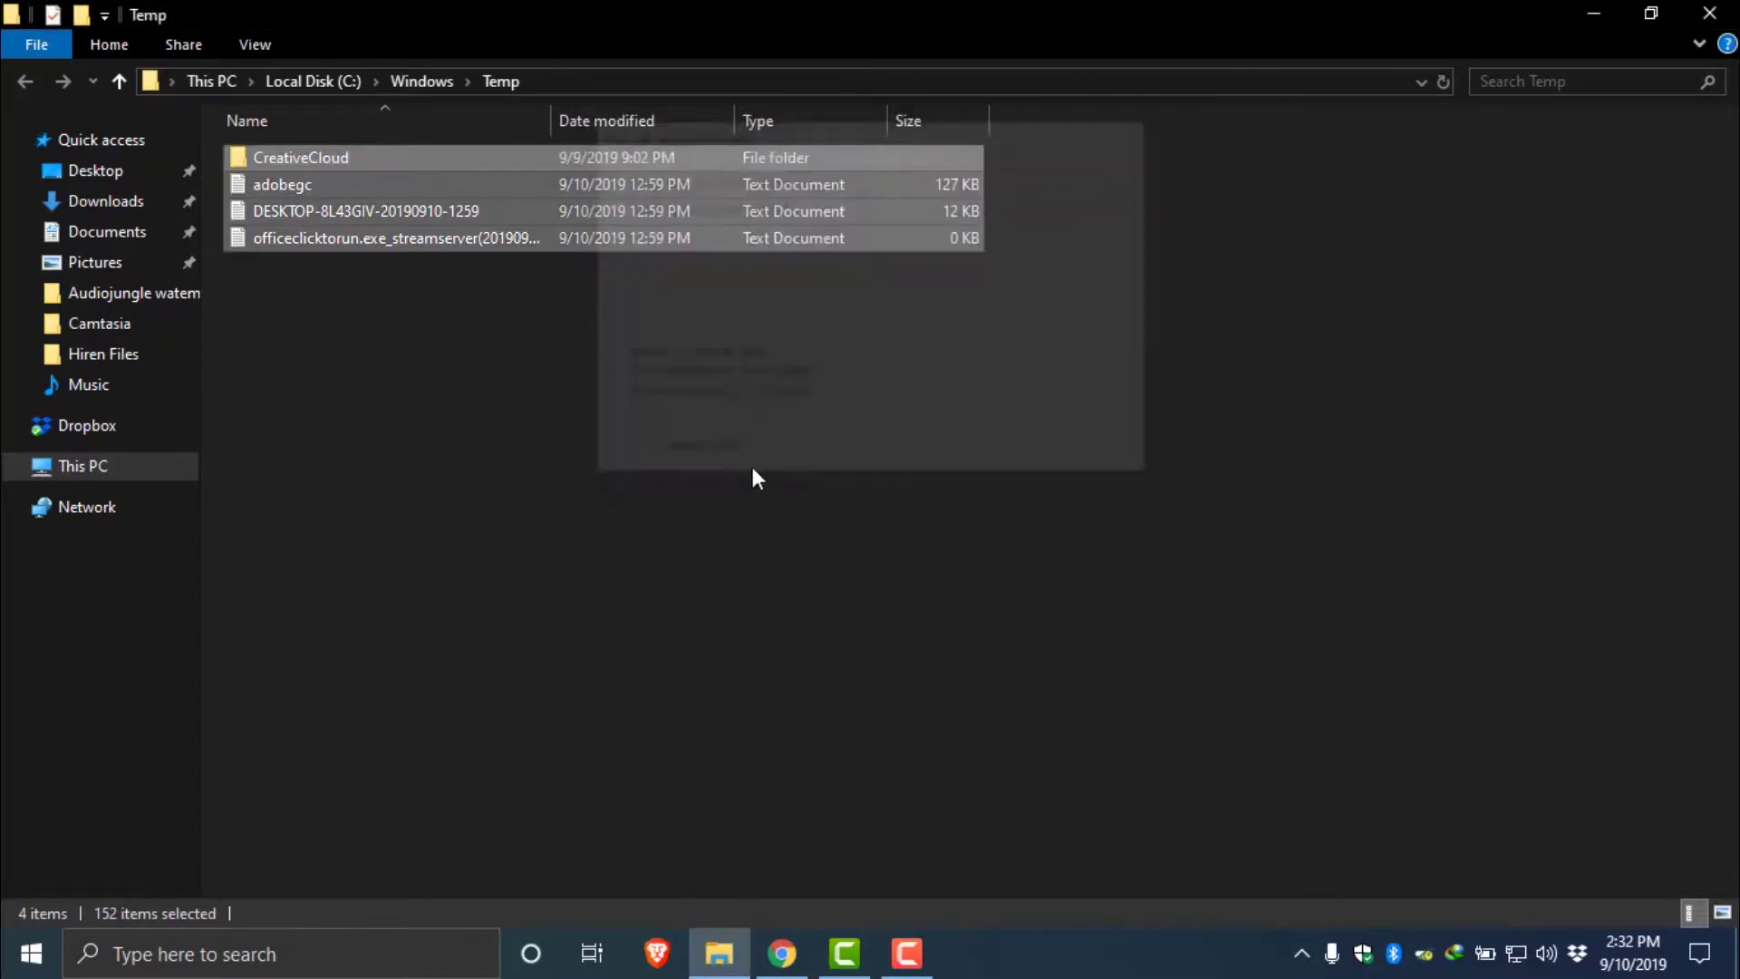
- Open the Windows folder on Local Disk (C:)
click(86, 467)
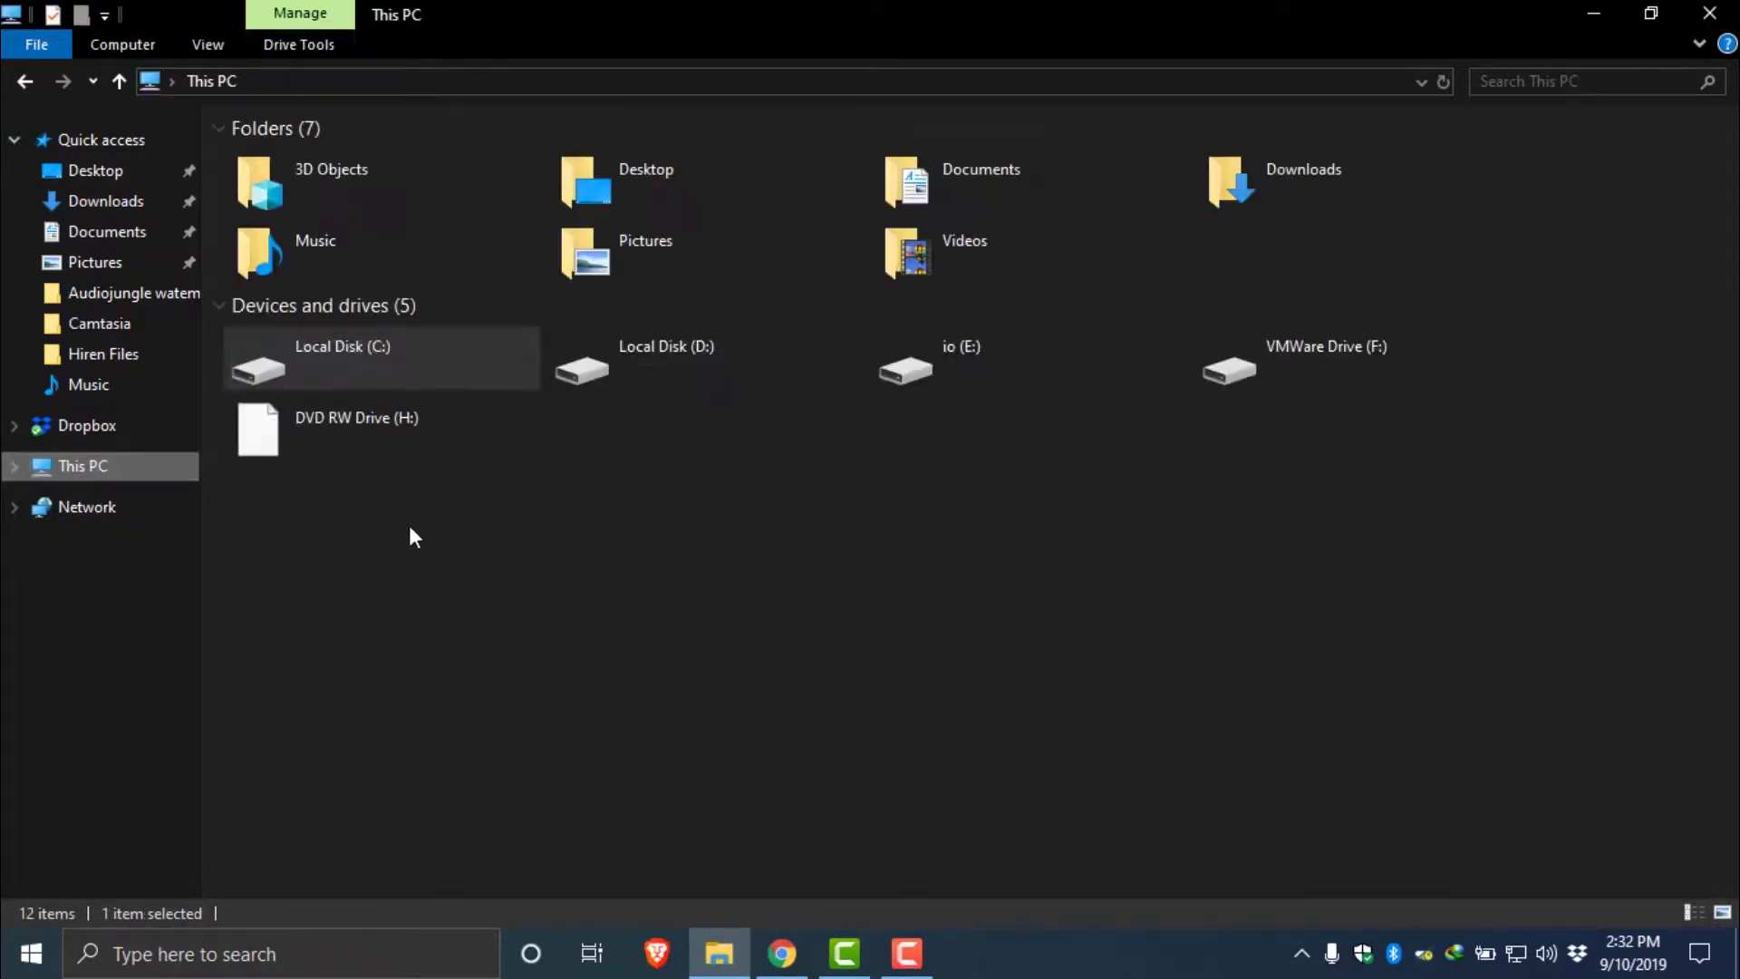
double_click(357, 369)
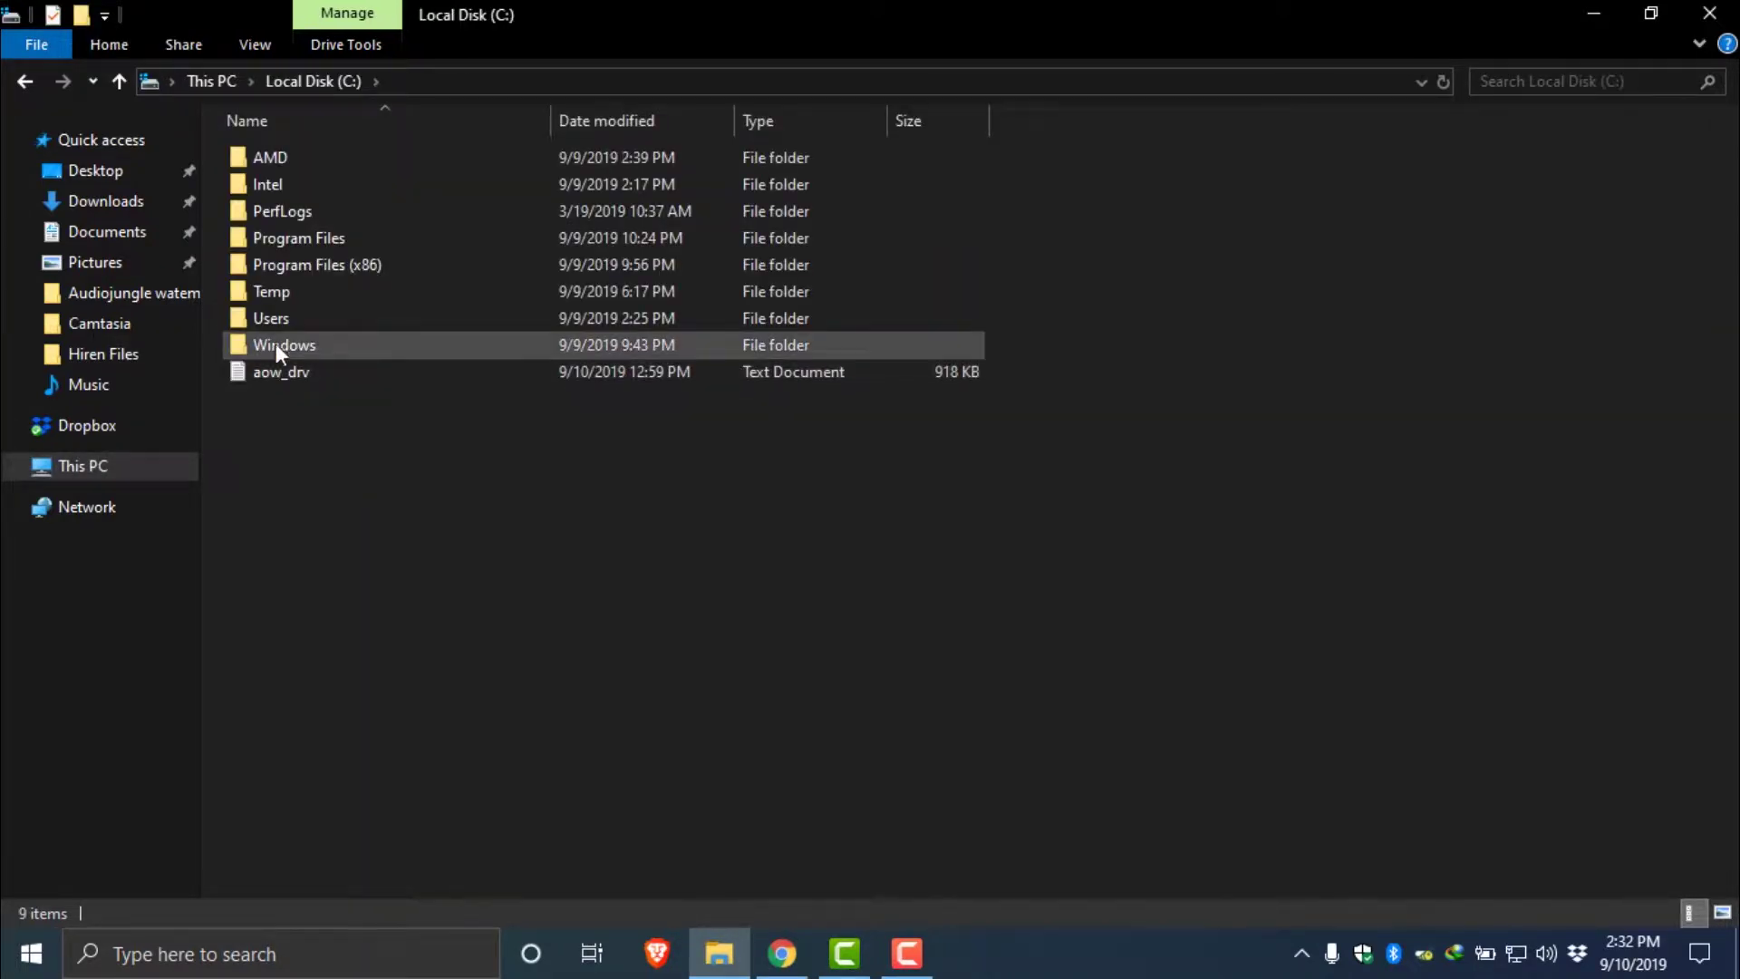
double_click(280, 348)
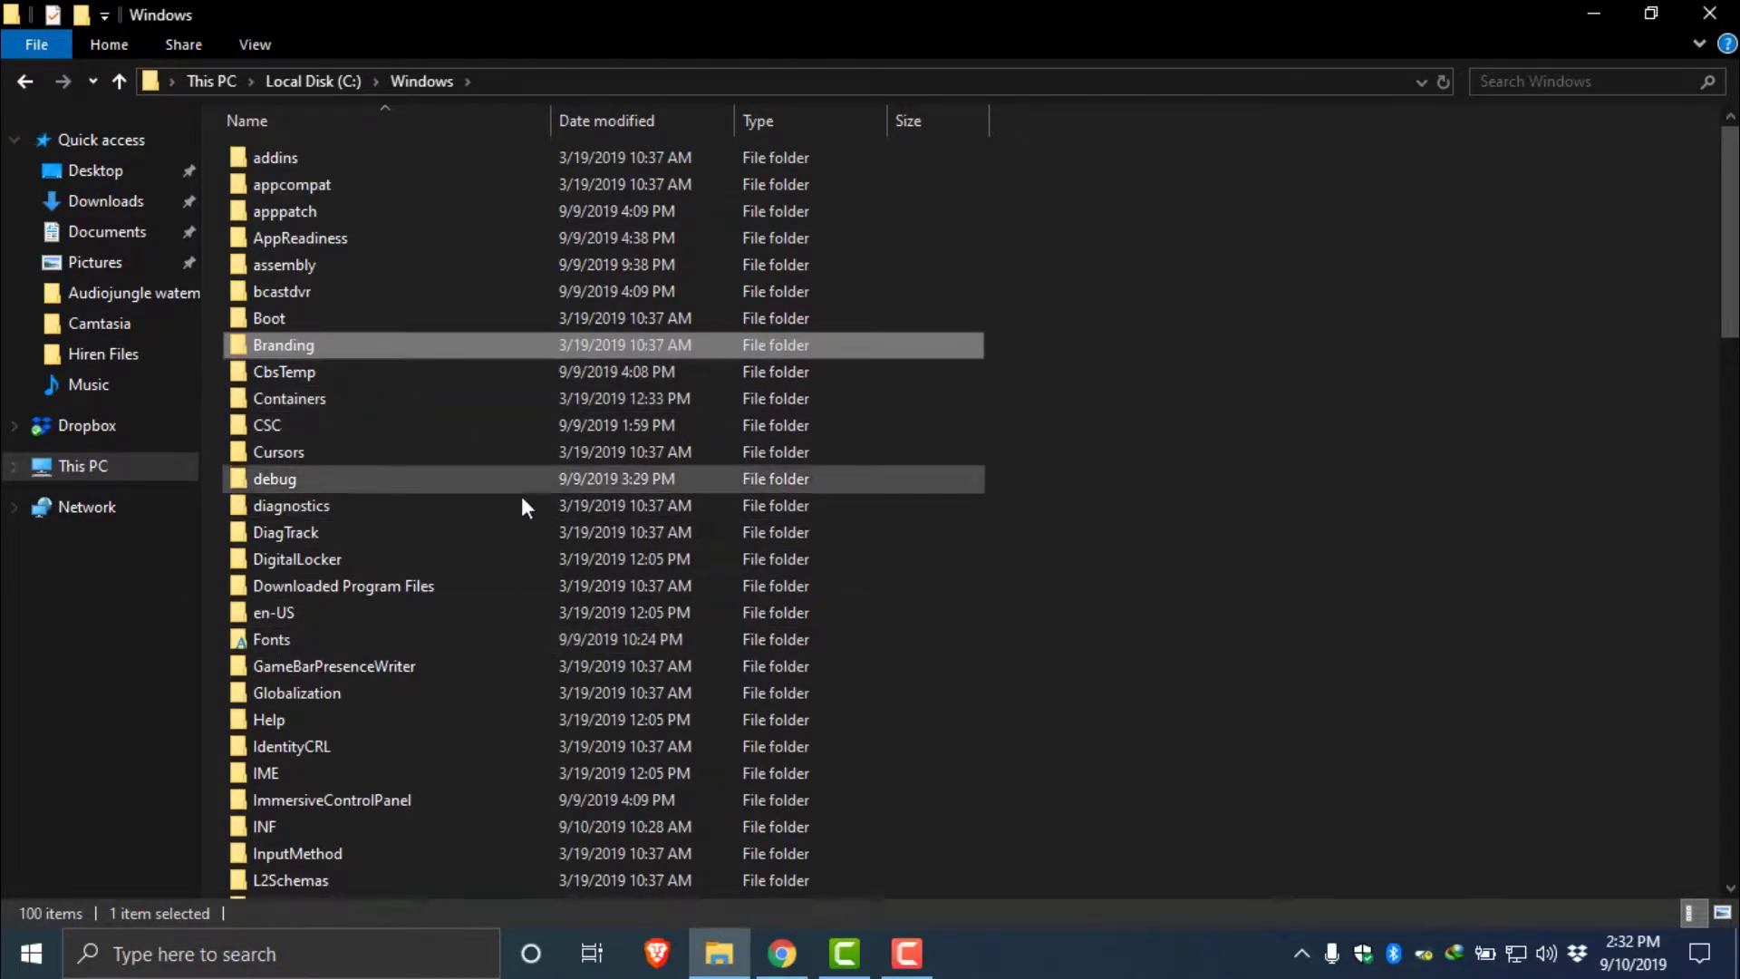
- Open the Download folder inside SoftwareDistribution
click(337, 399)
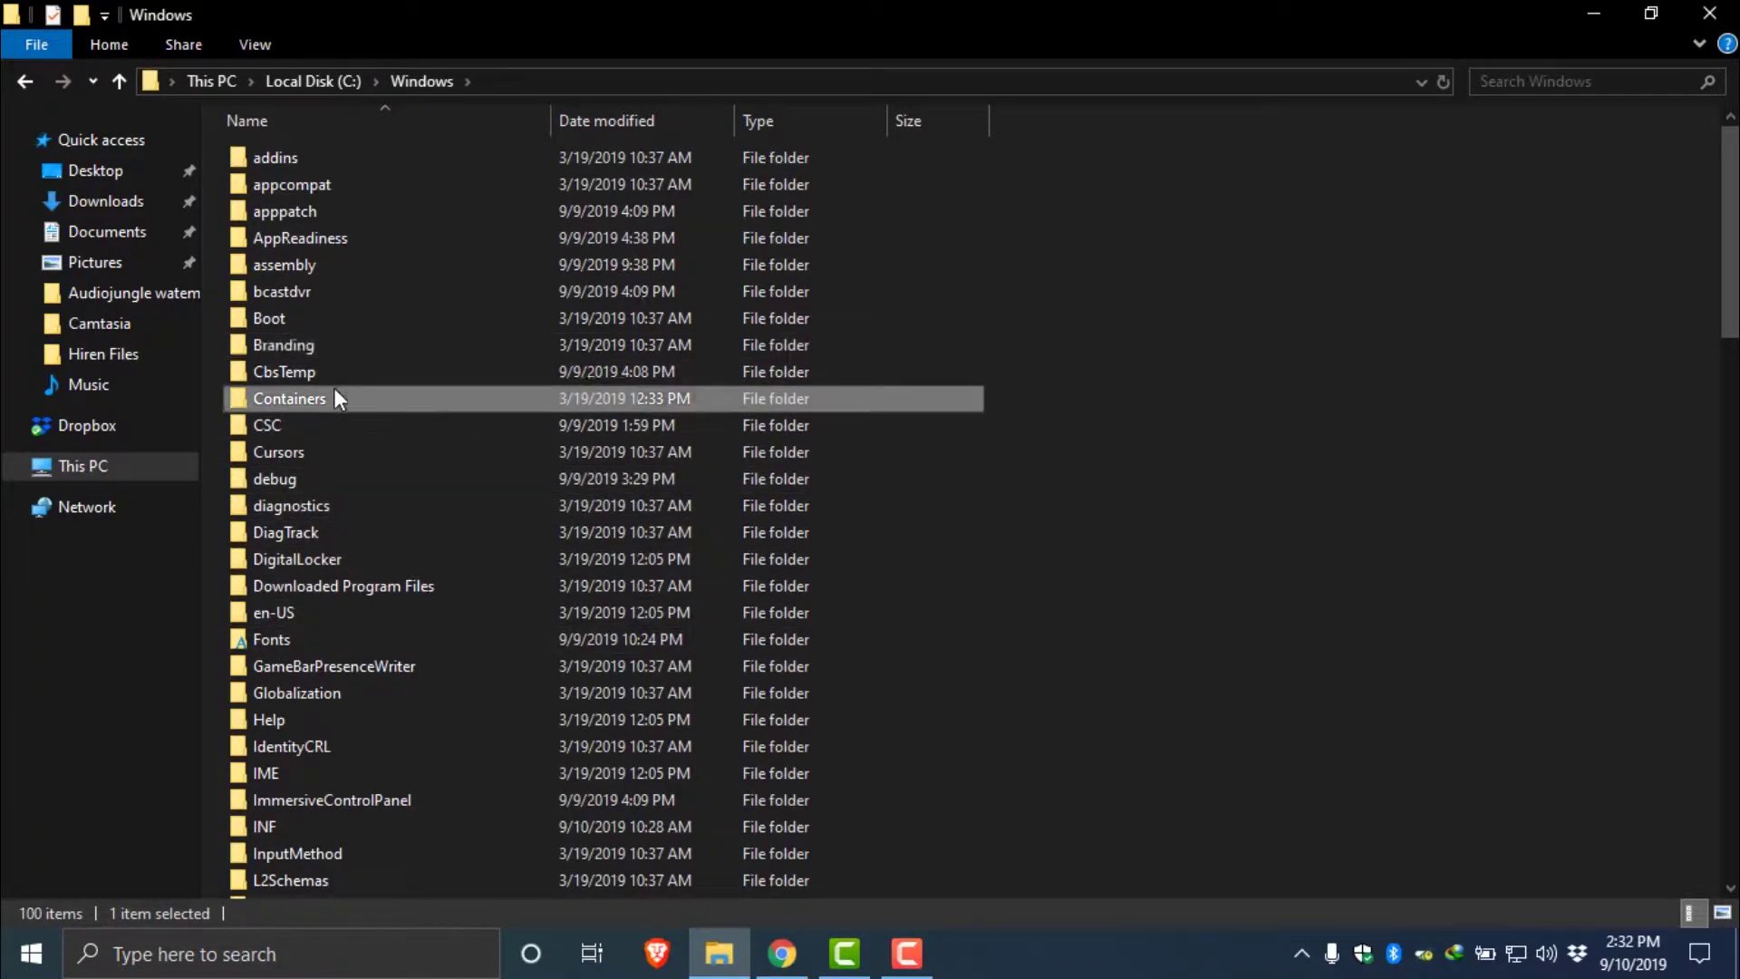
key(s)
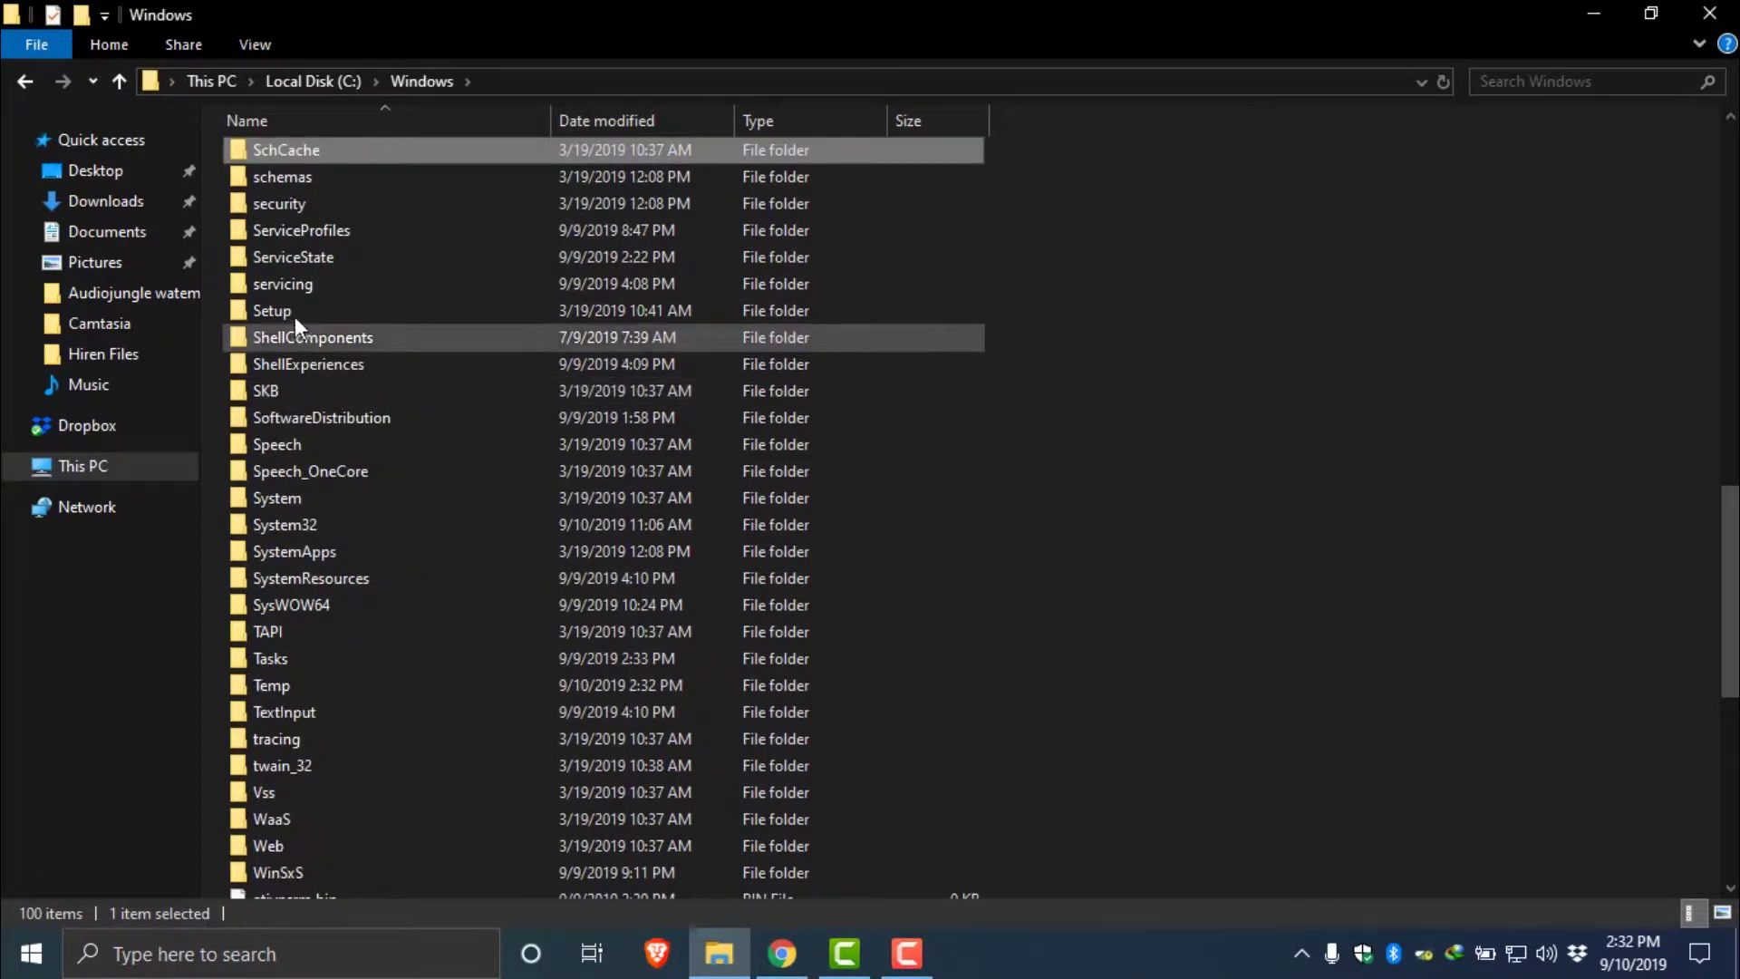
key(s)
key(s)
key(s)
key(s)
key(s)
key(s)
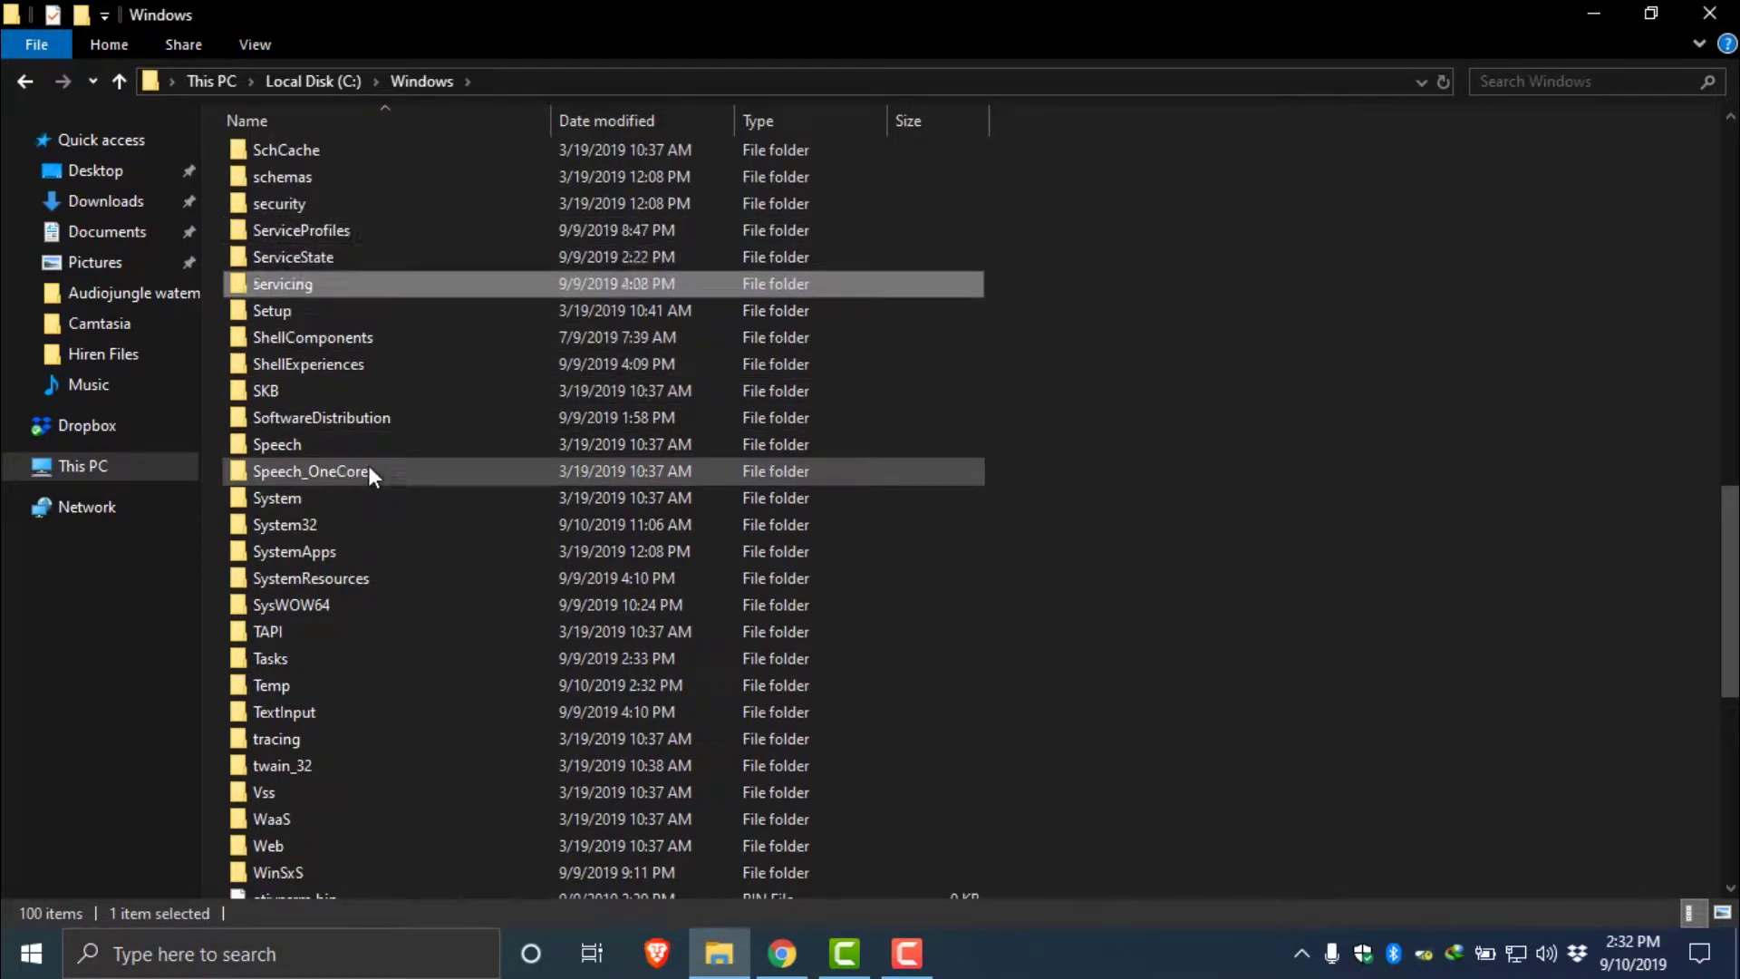
click(344, 419)
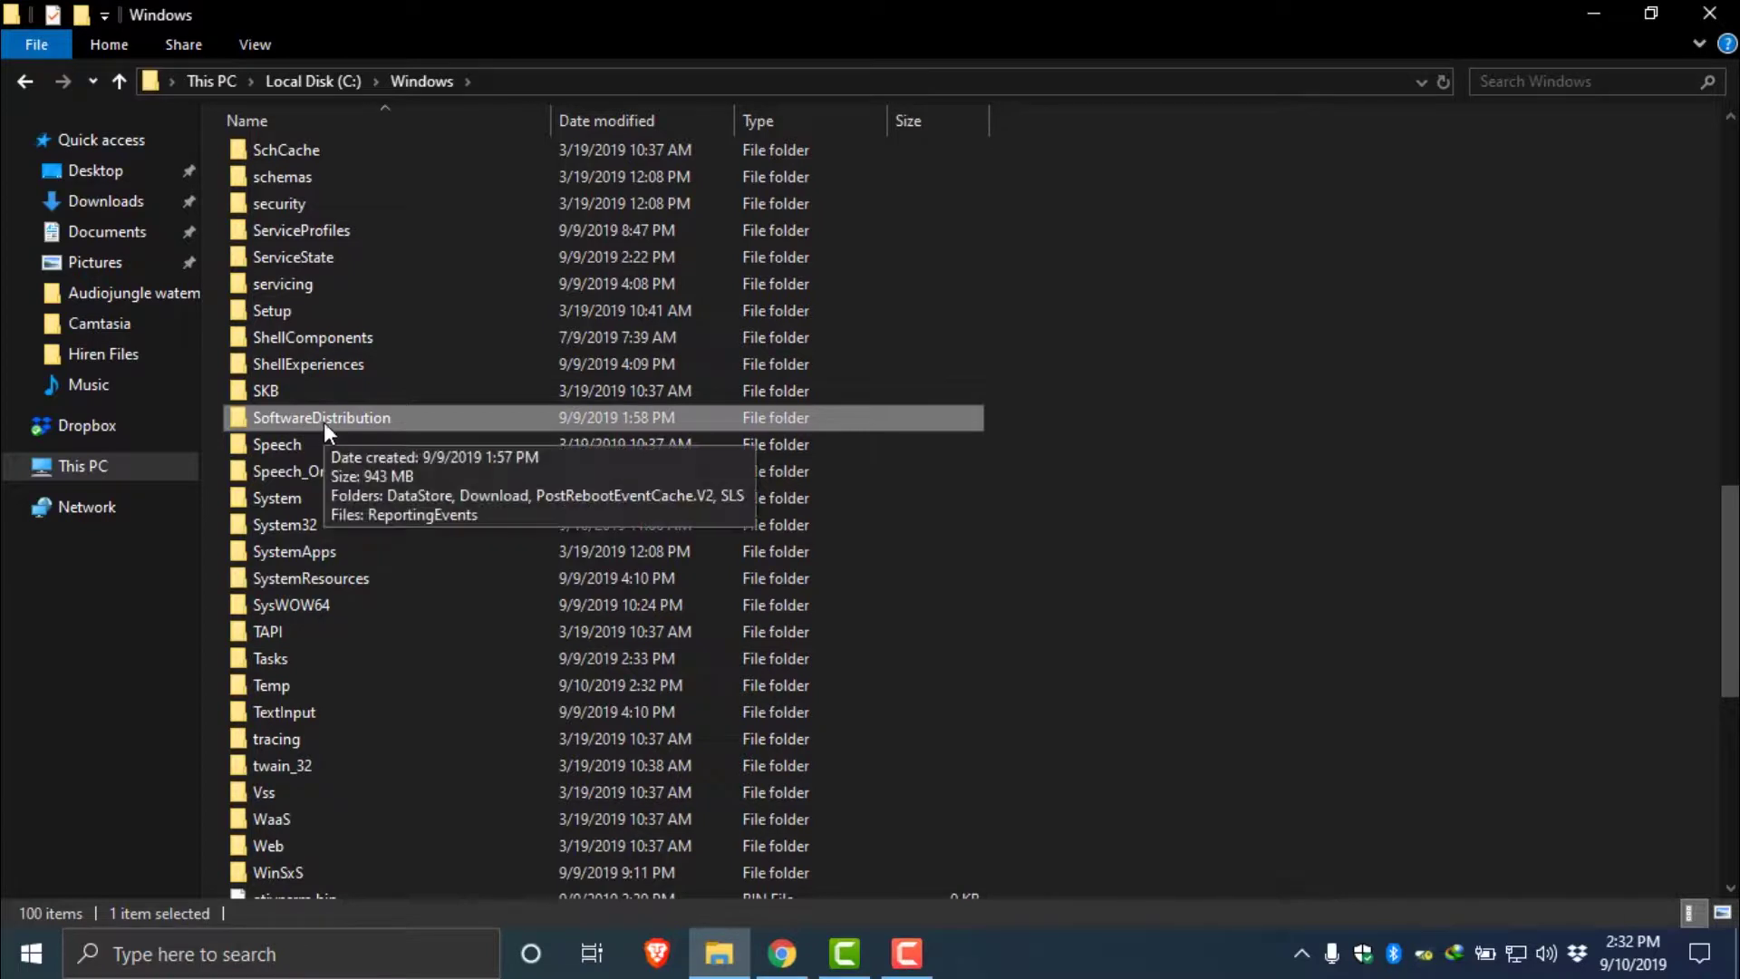
double_click(351, 427)
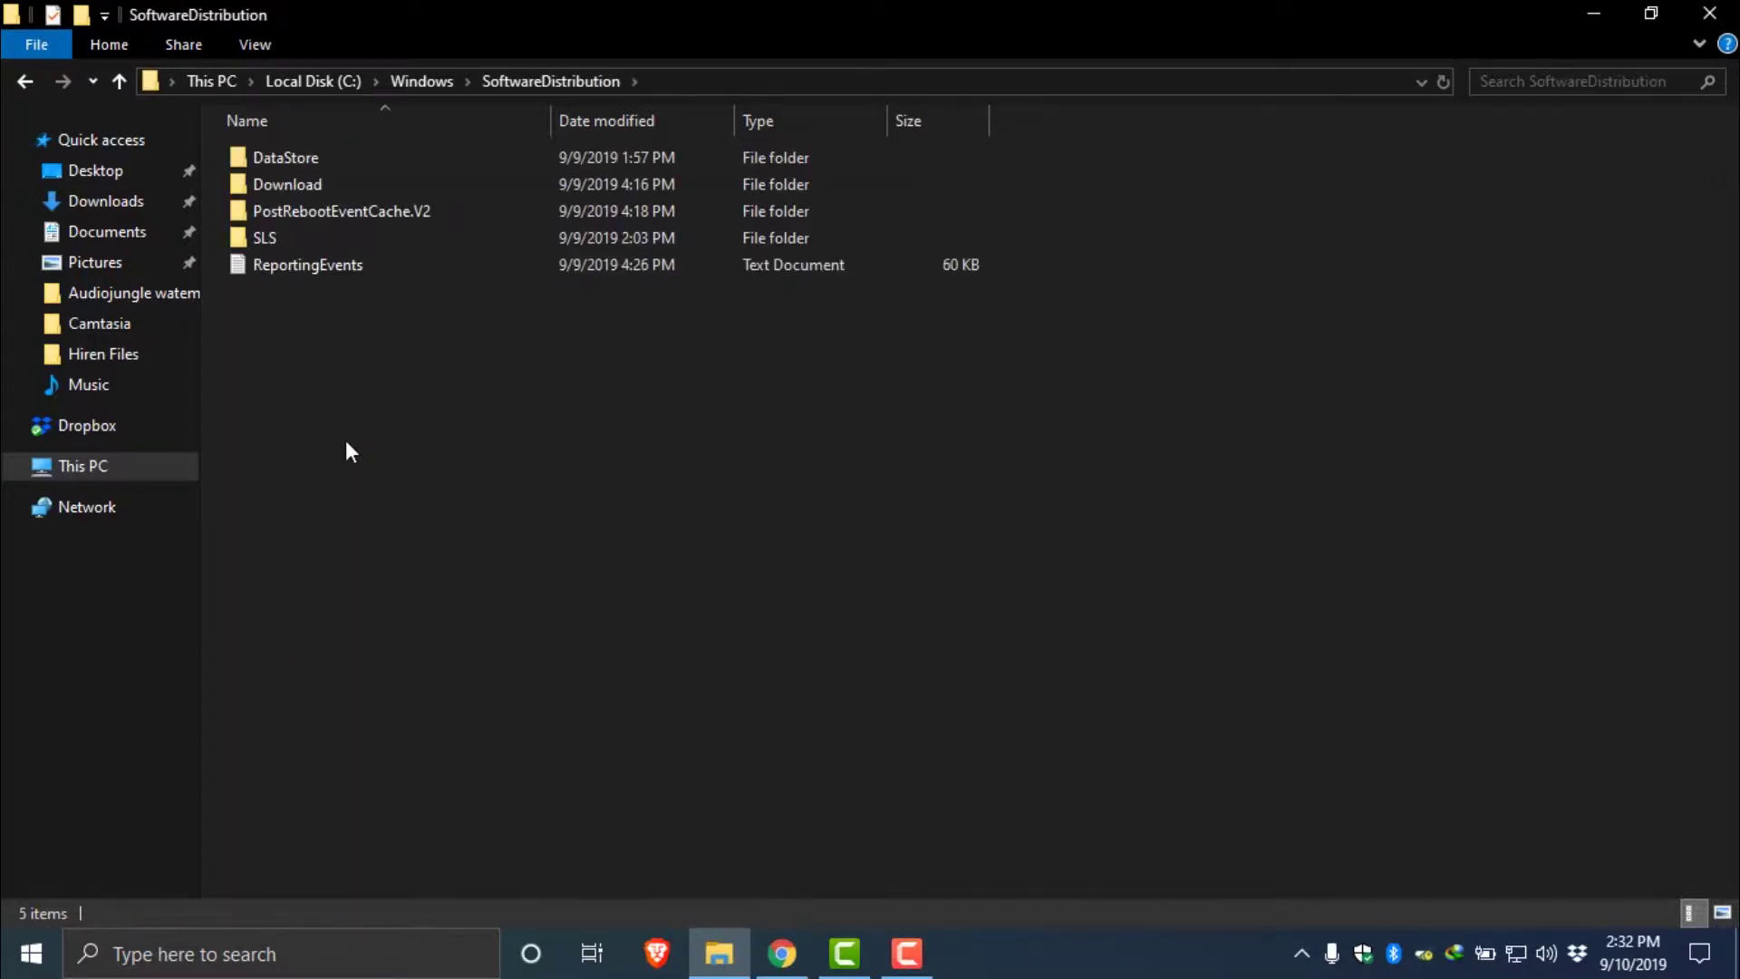
double_click(259, 187)
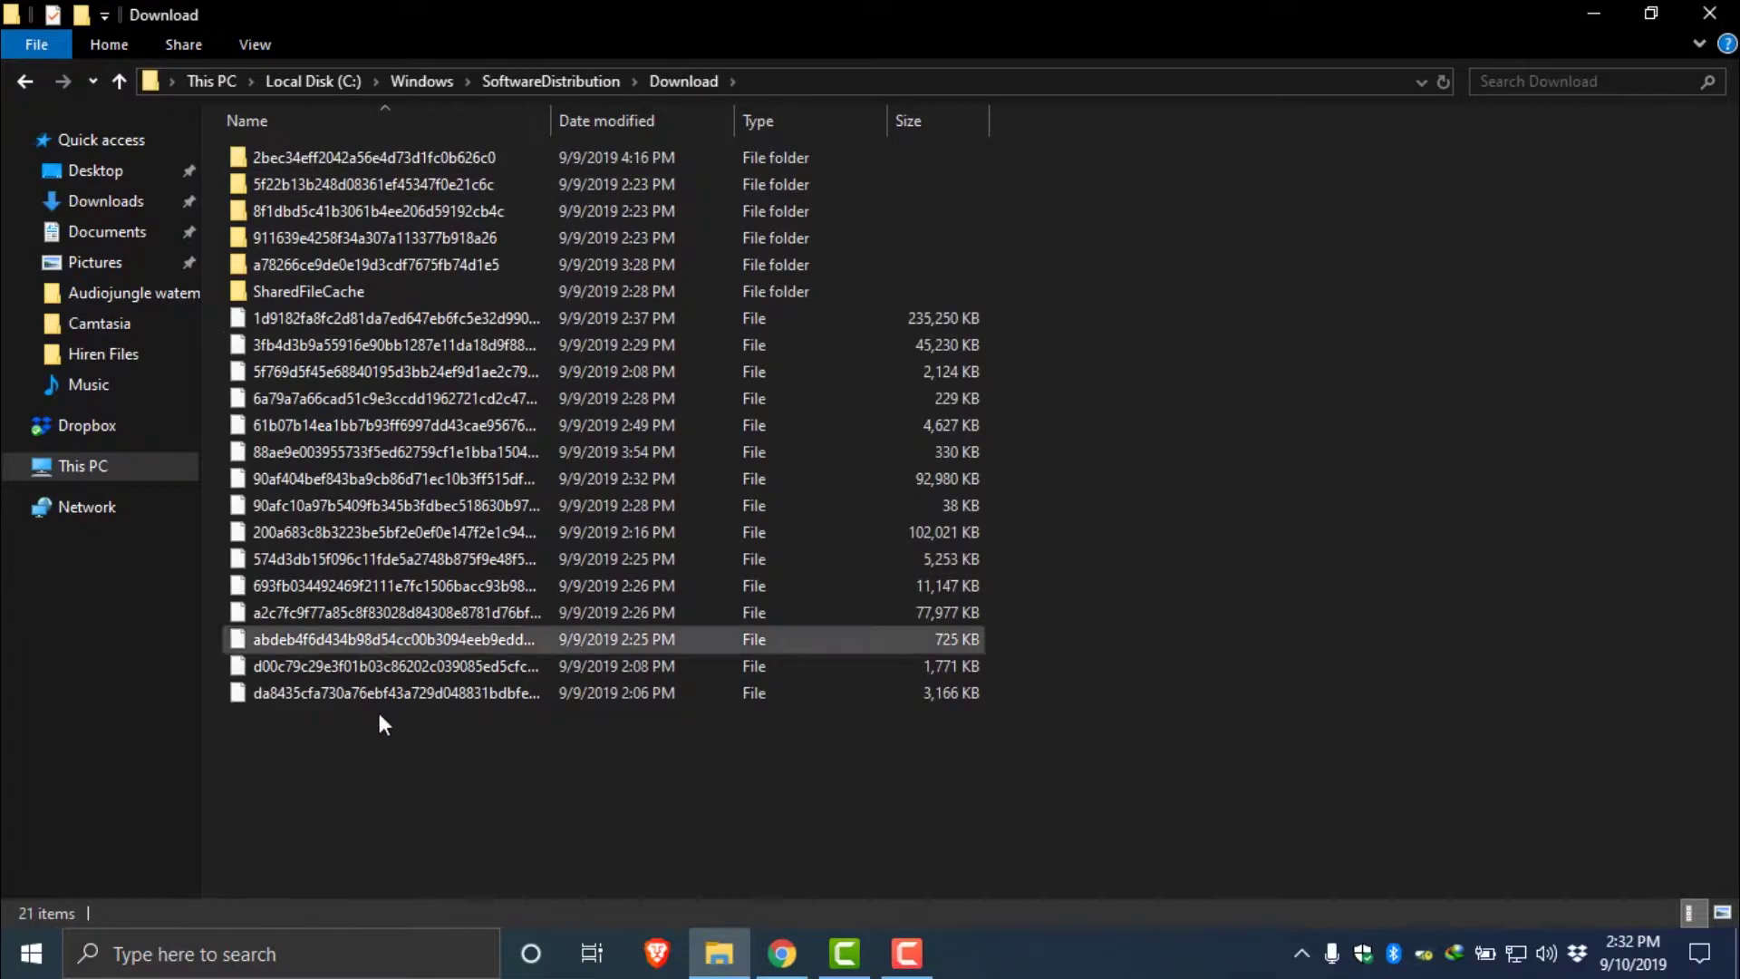
click(25, 81)
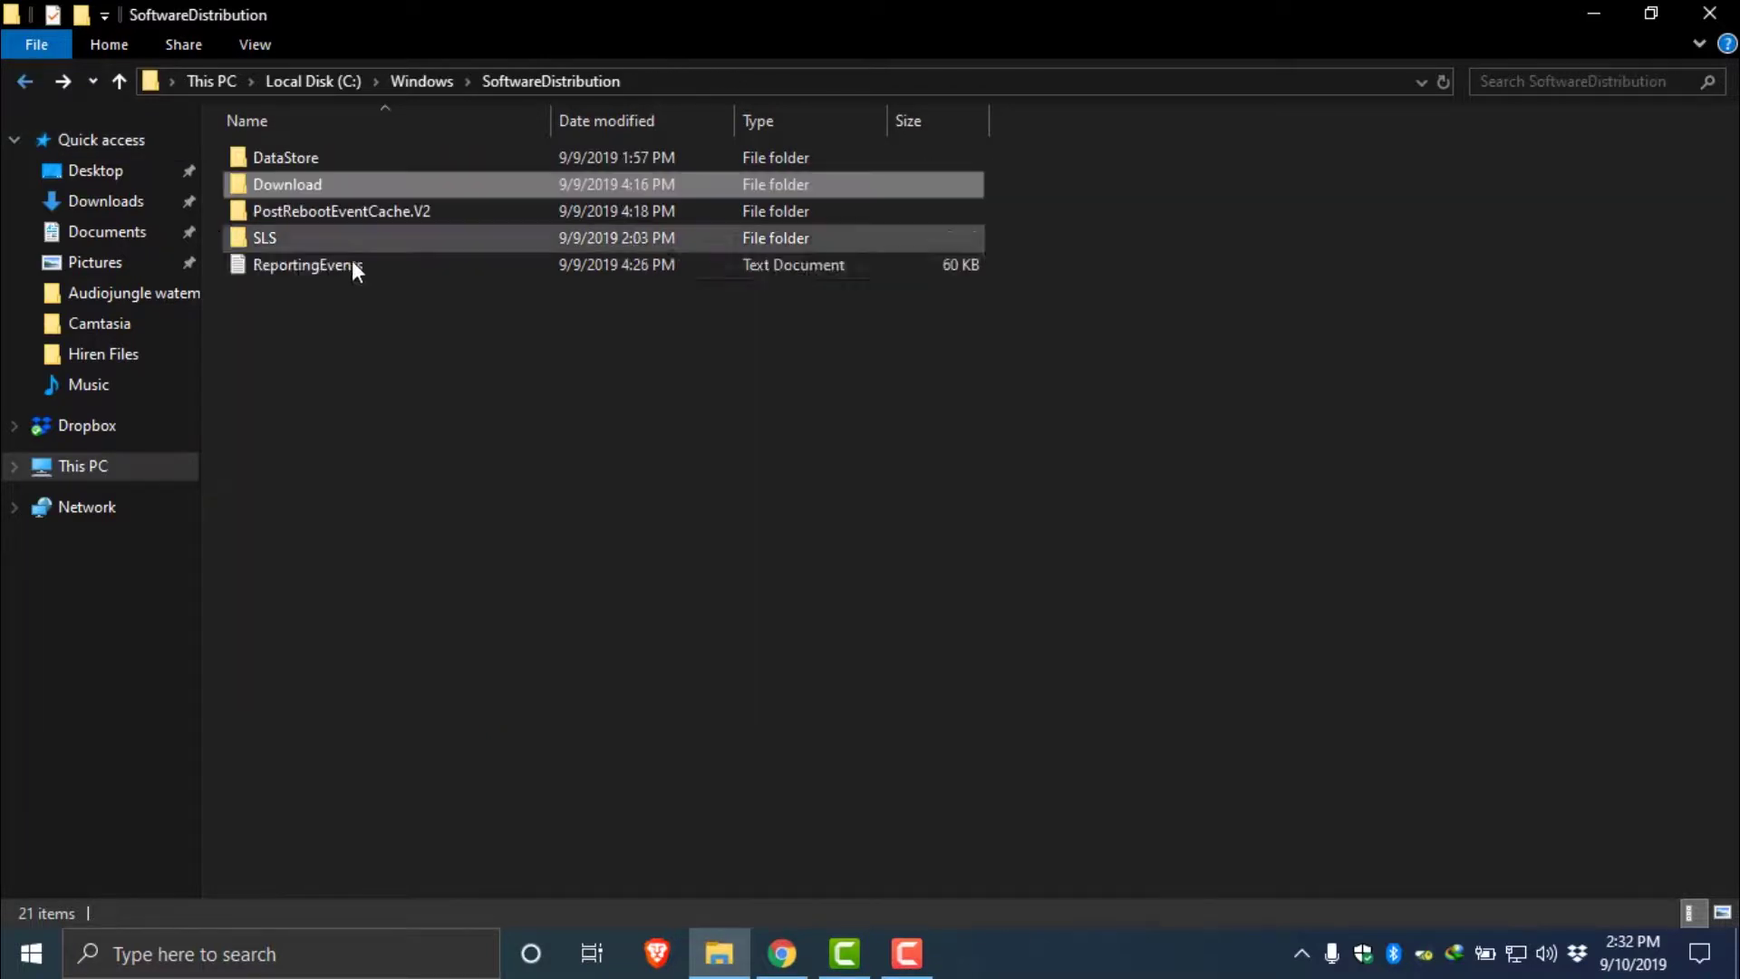
double_click(318, 187)
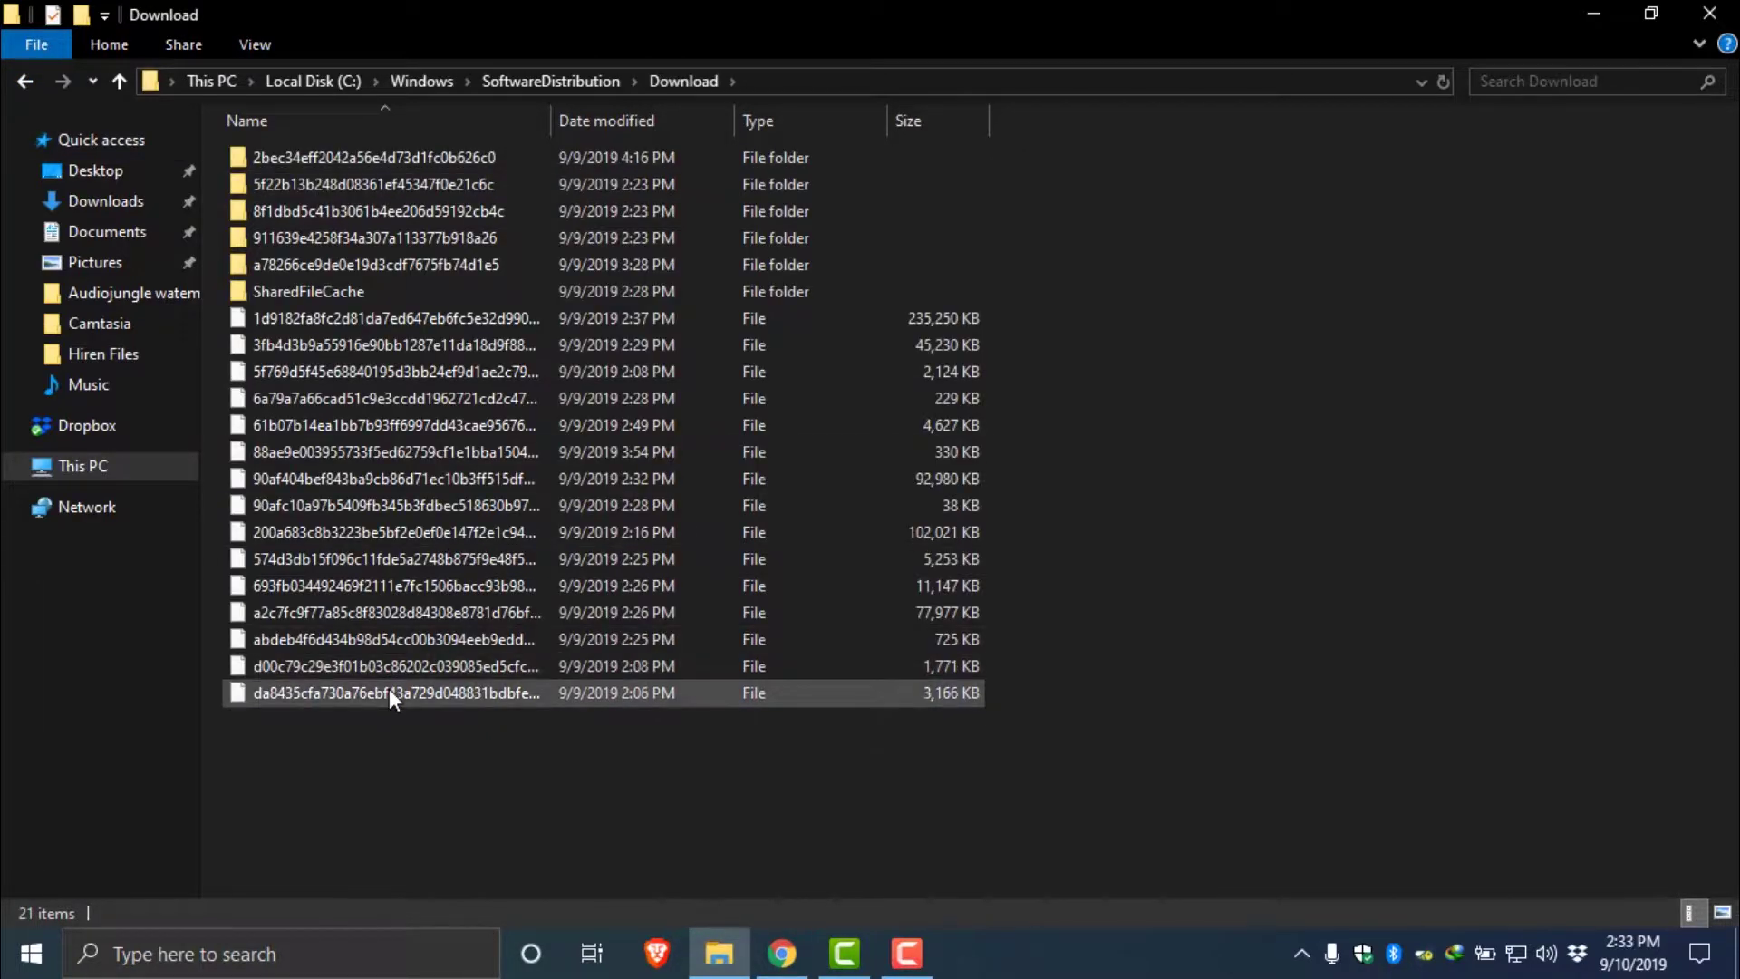
- Delete all items in the SoftwareDistribution Download folder, granting administrator permission for all of them, and close the window
key(ctrl+a)
right_click(368, 384)
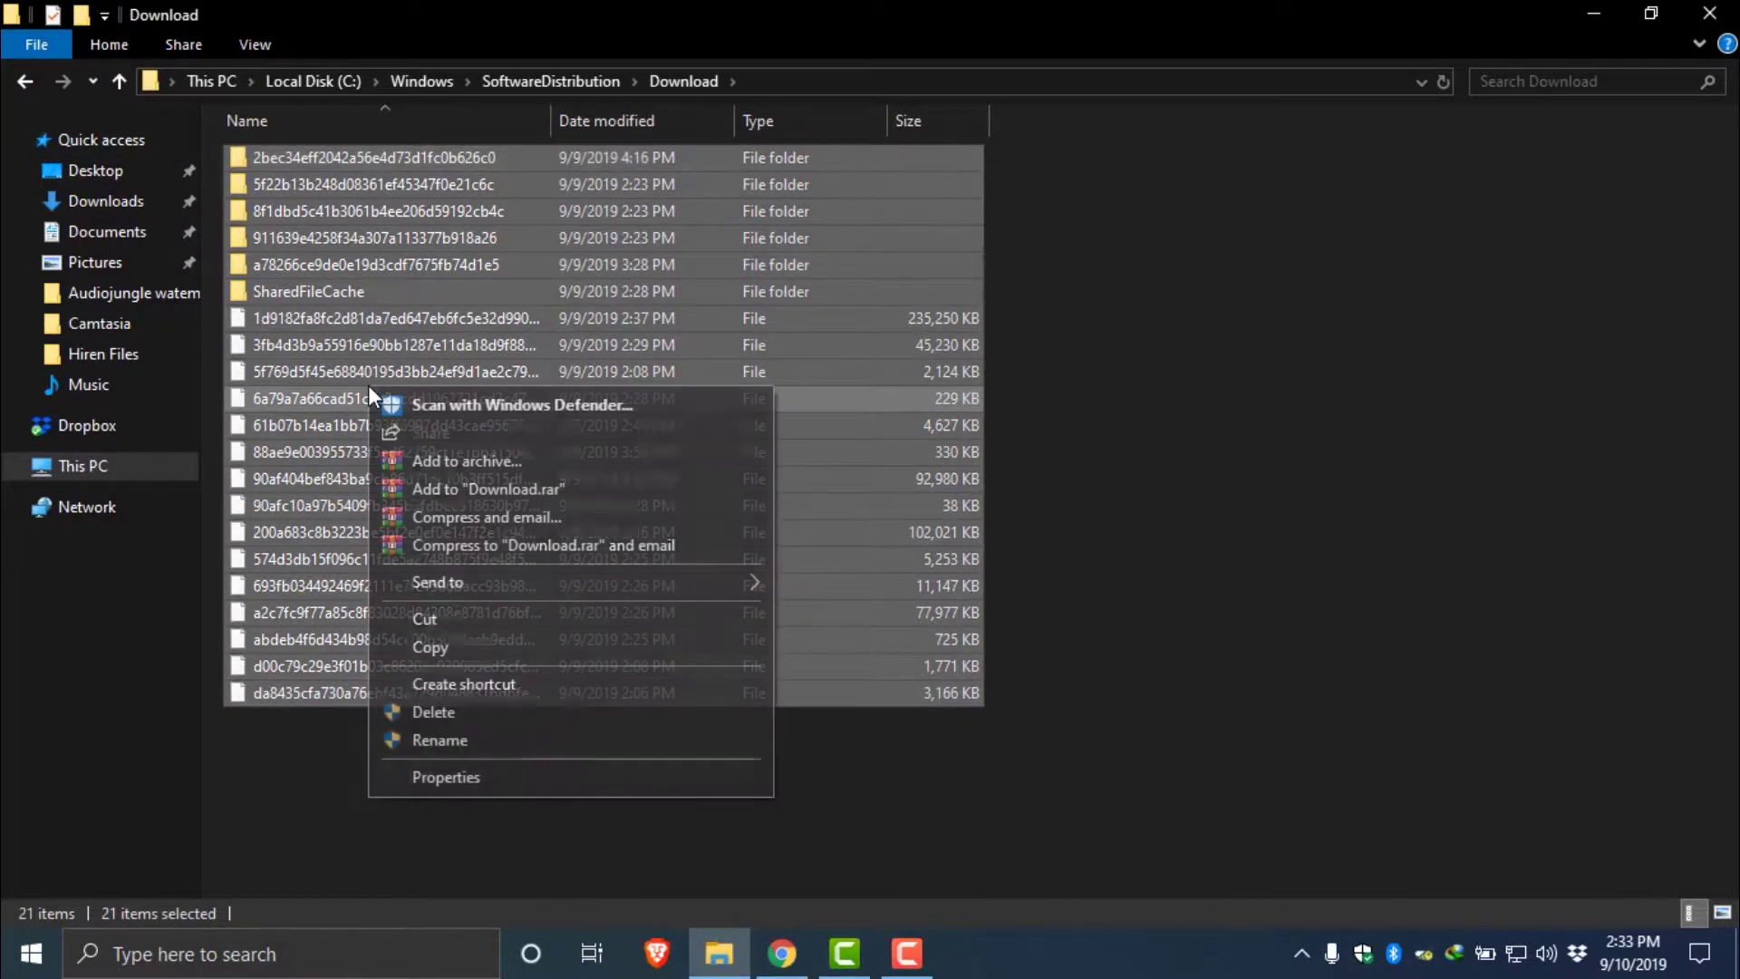
click(435, 713)
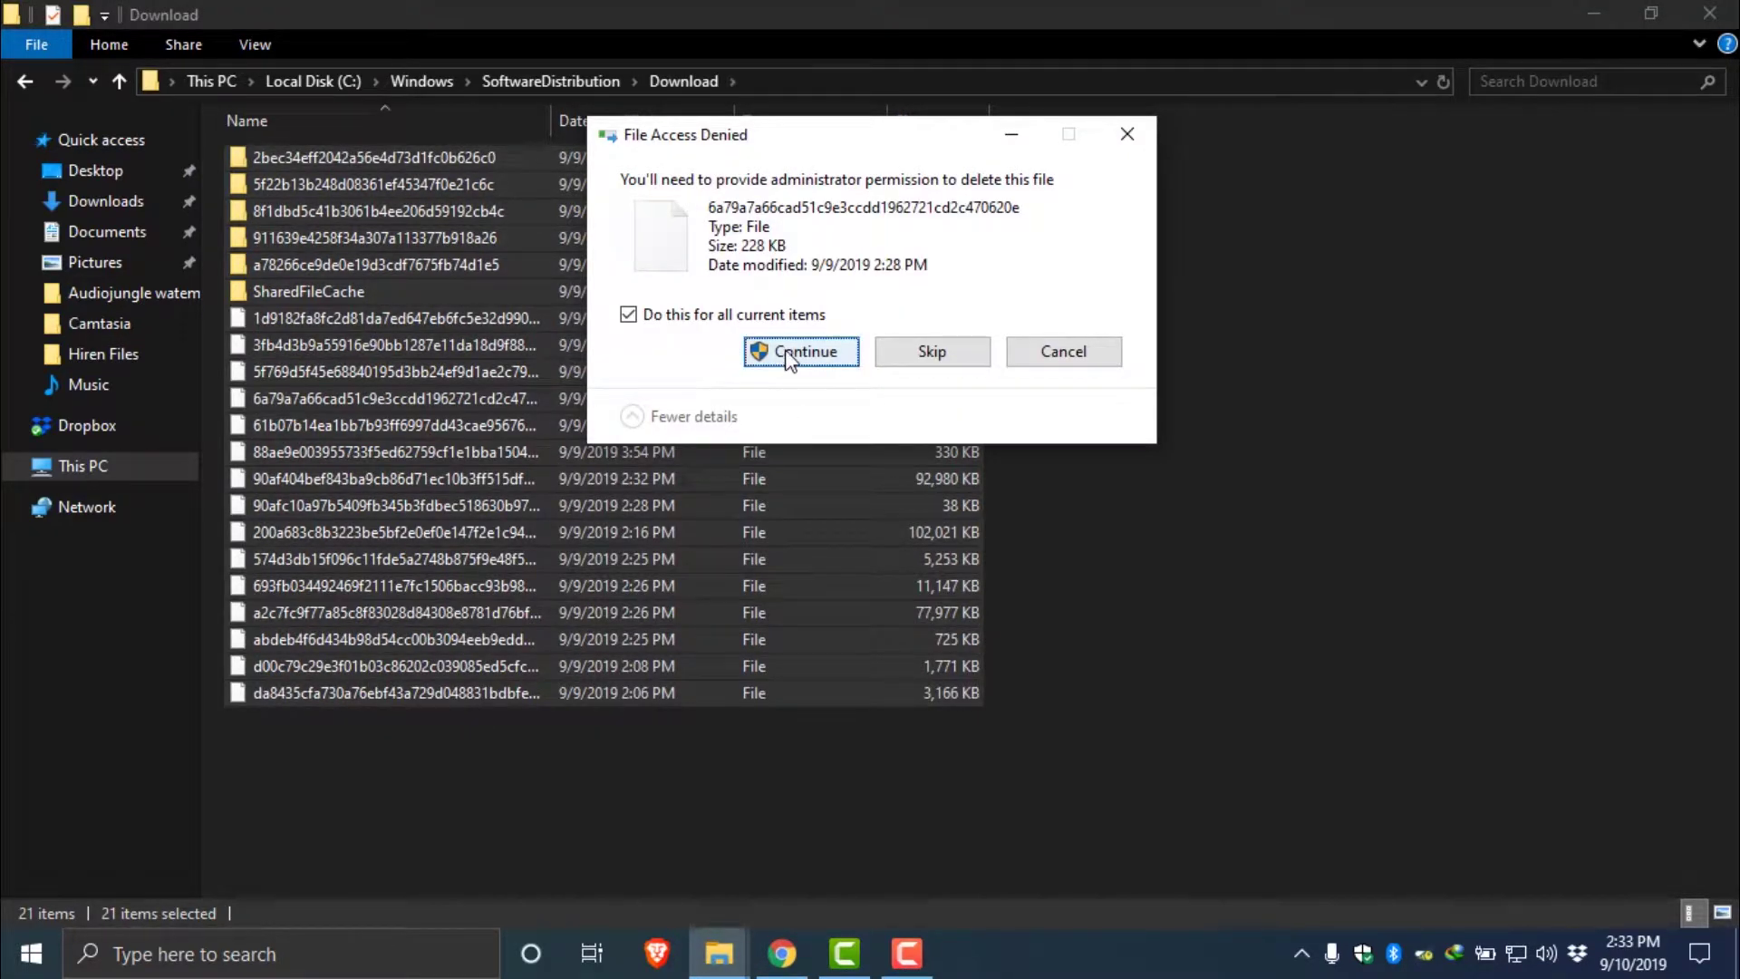
click(790, 358)
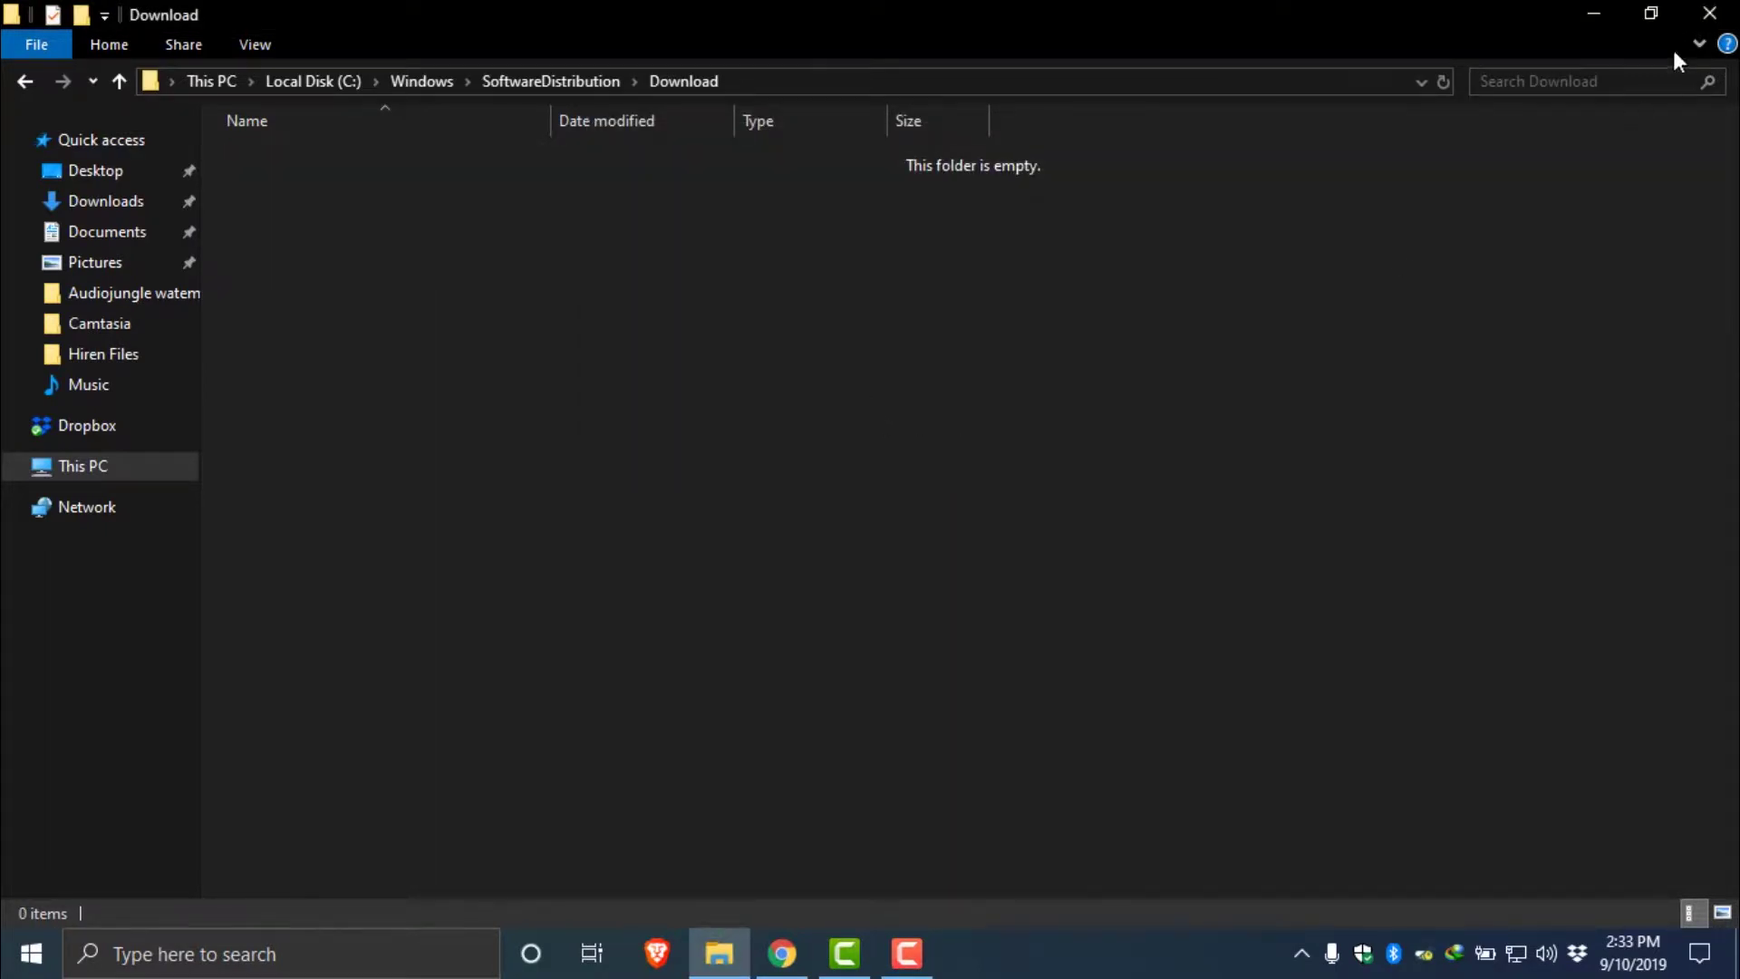
click(1709, 12)
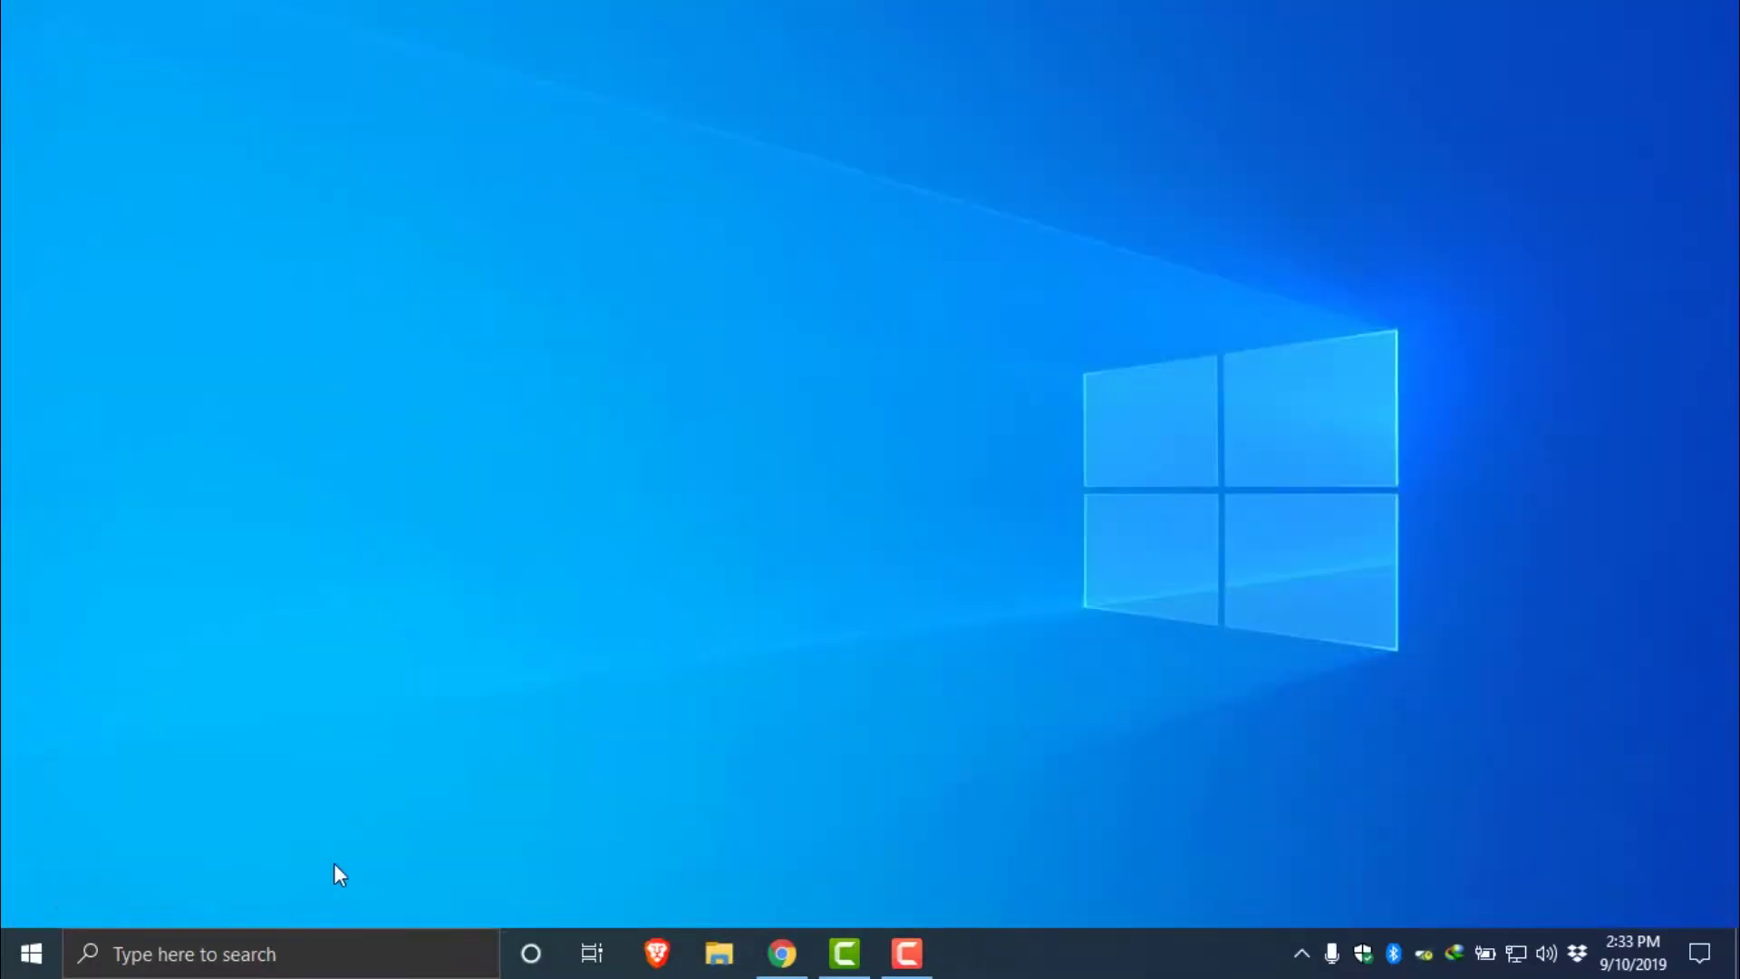
- Search for Disk Cleanup, launch it and scan drive C:
click(196, 966)
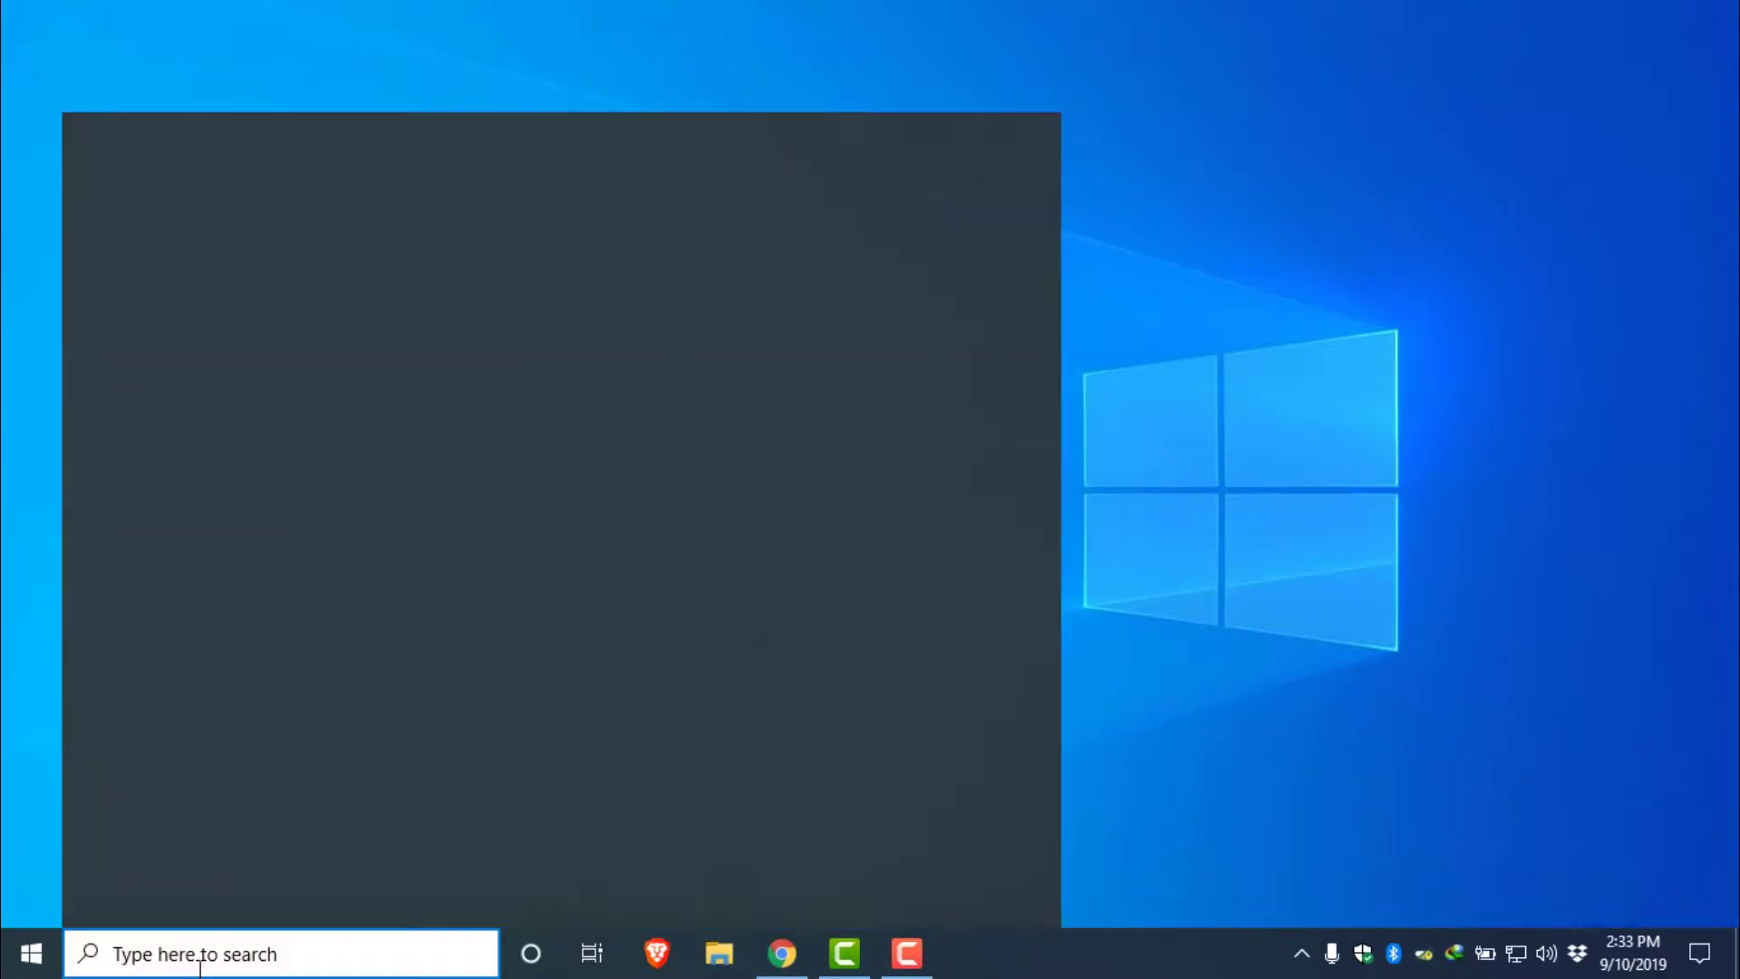
text(disk)
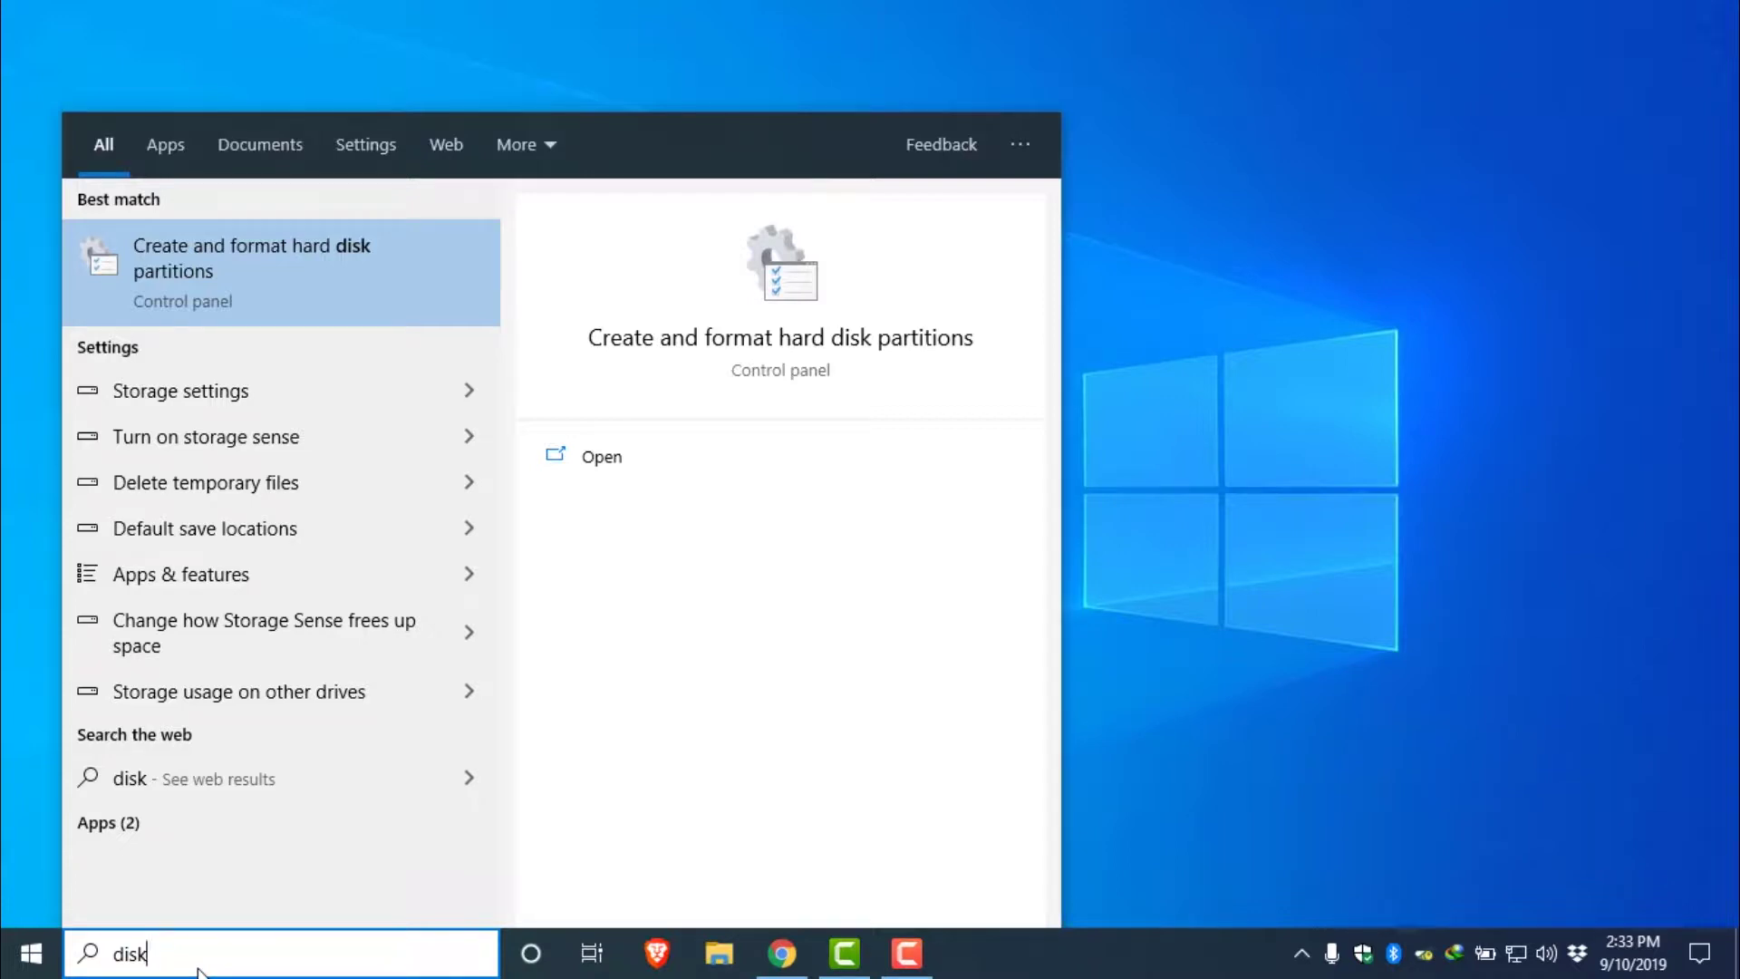
text( c)
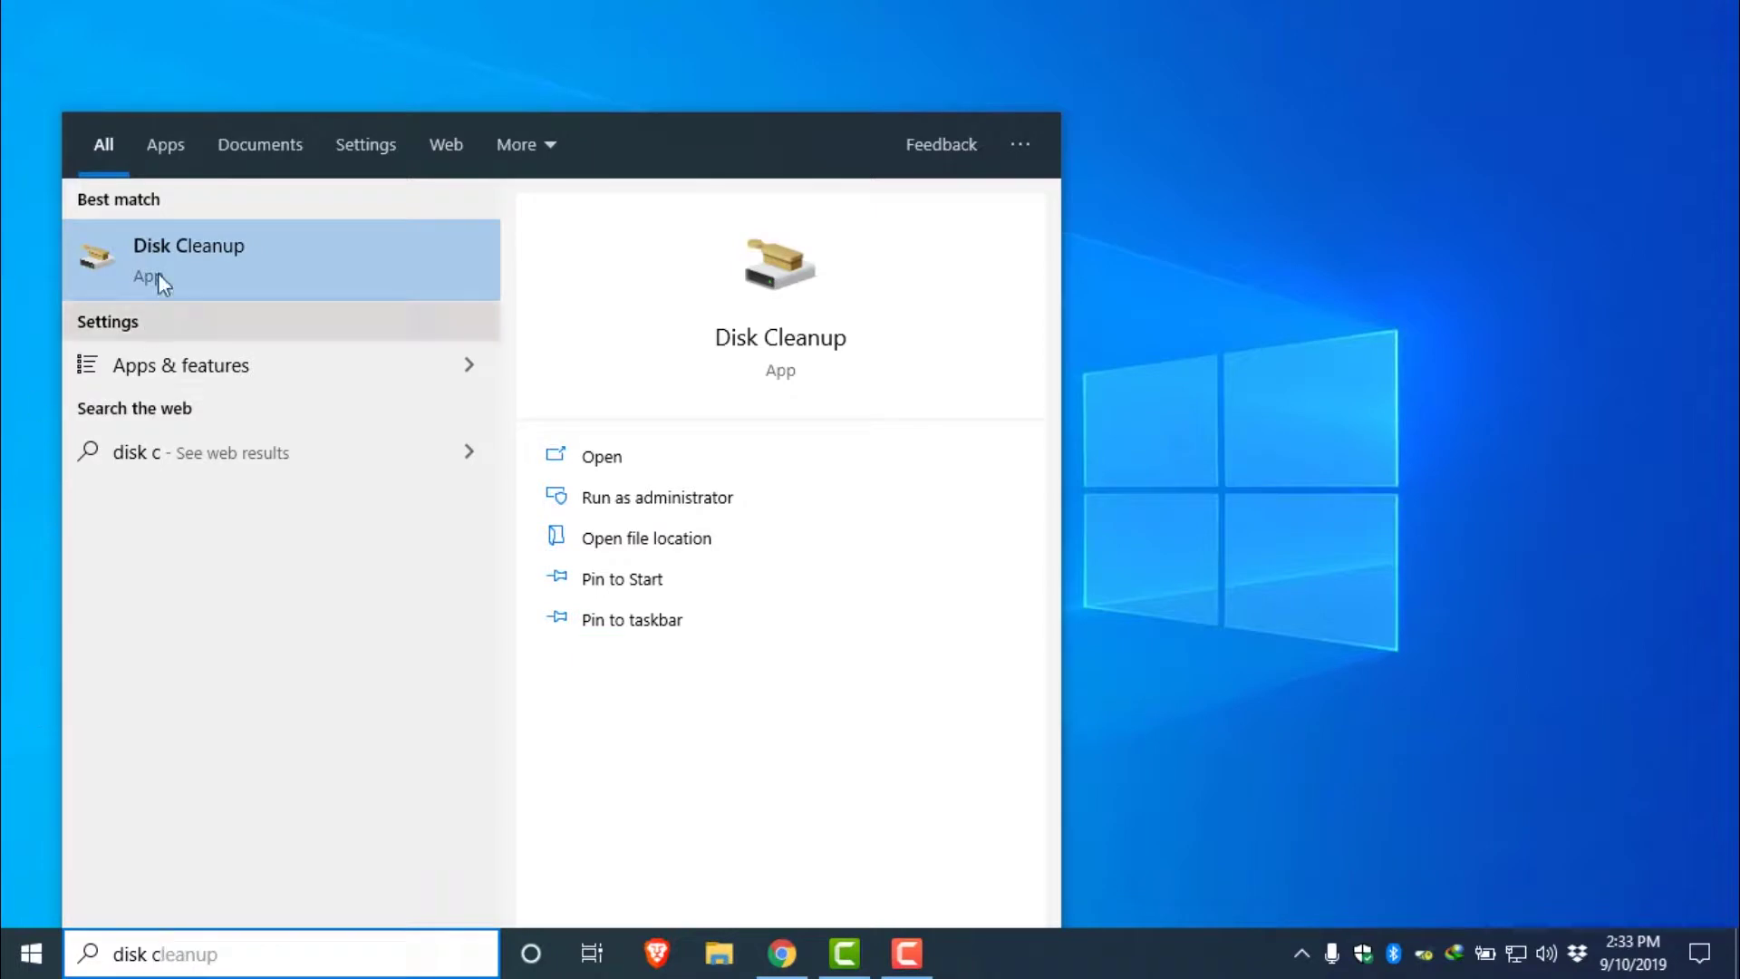
click(138, 252)
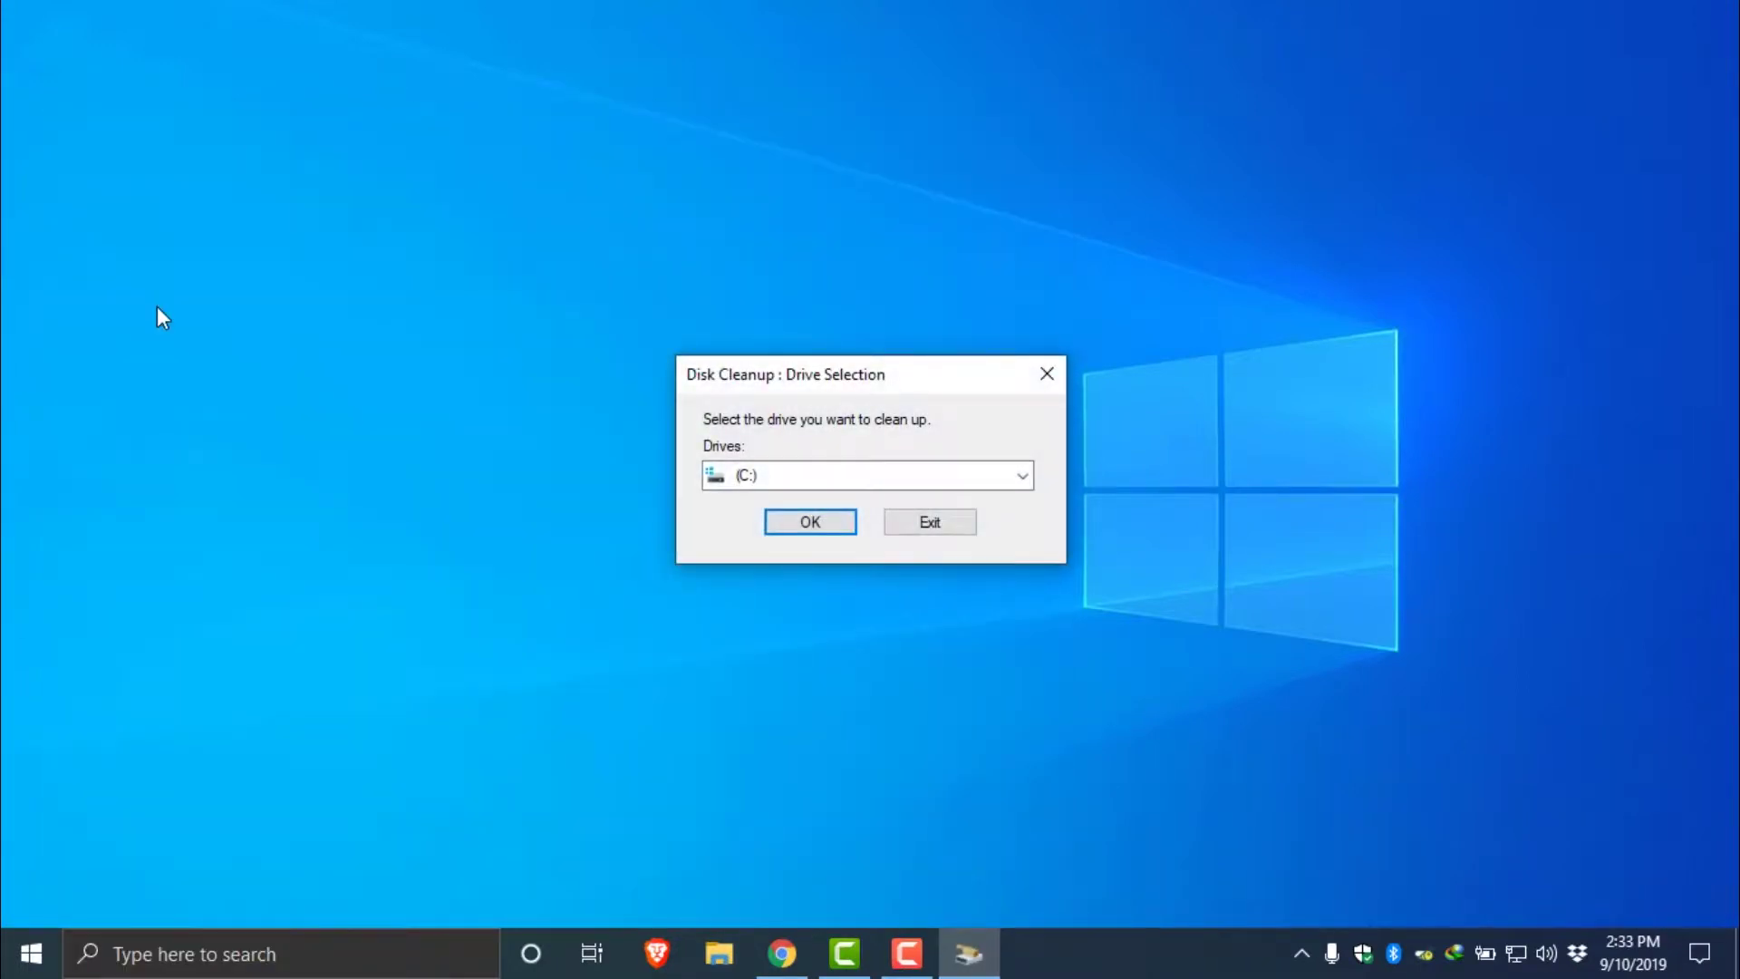
click(834, 524)
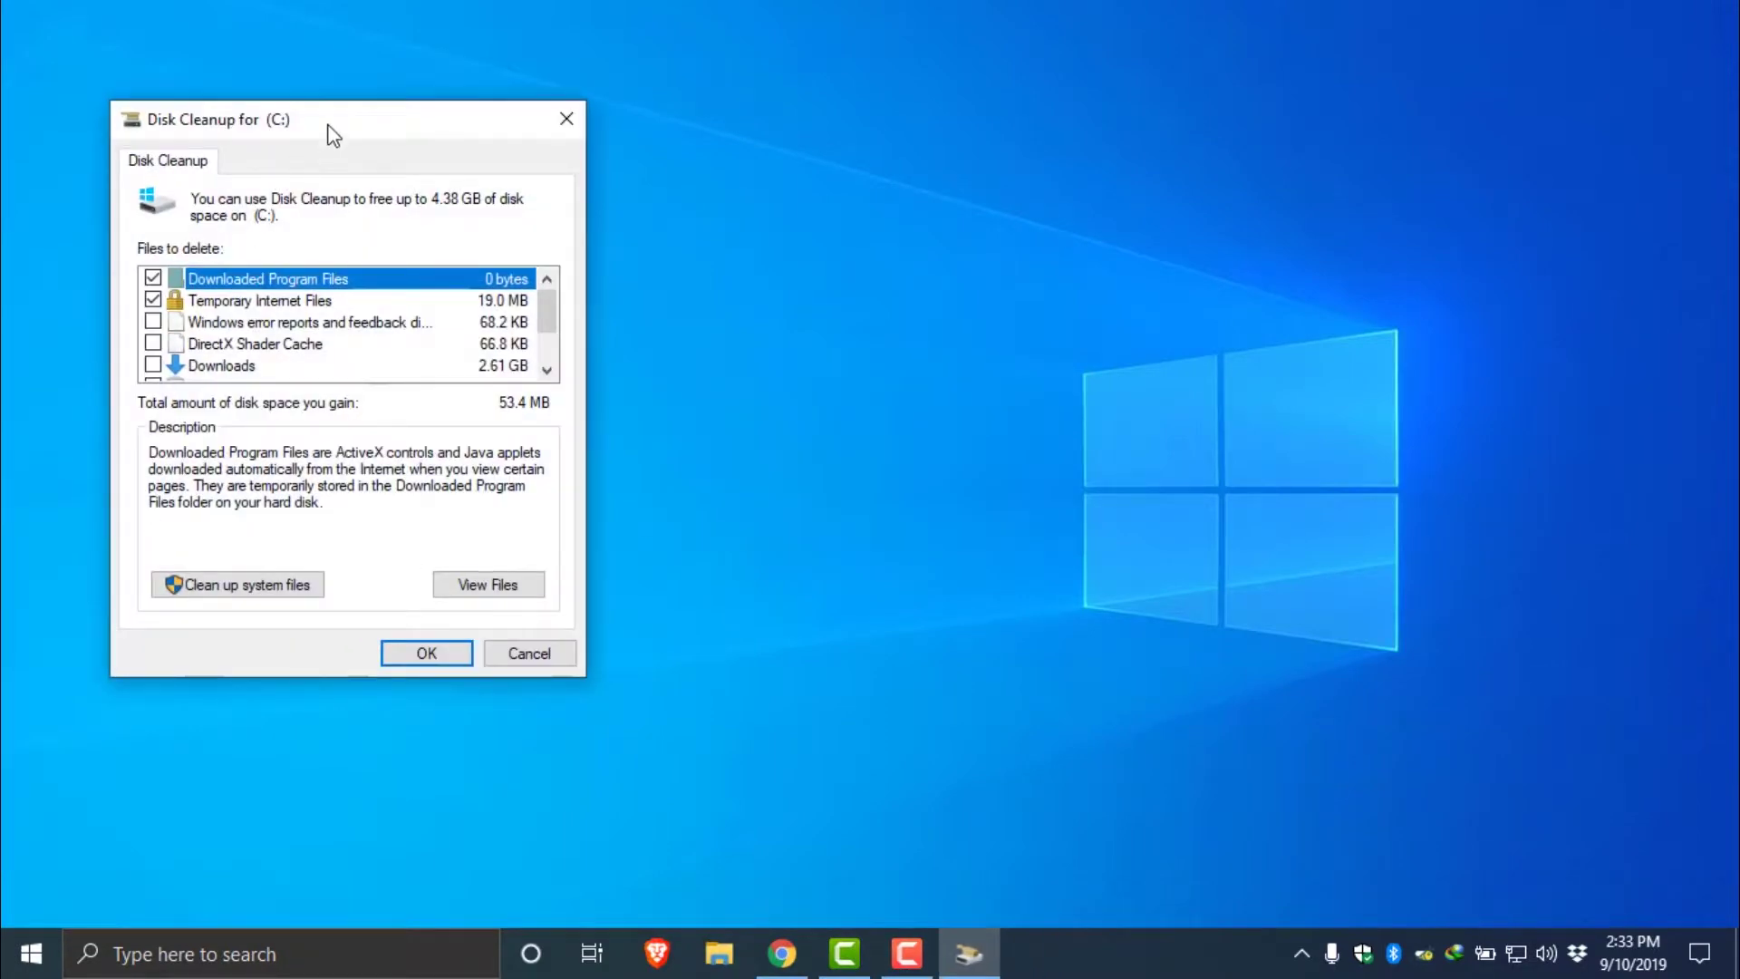
- Mark every listed file category for deletion, including Windows error reports, DirectX Shader Cache, Downloads and Recycle Bin
drag(331, 136, 638, 49)
click(451, 266)
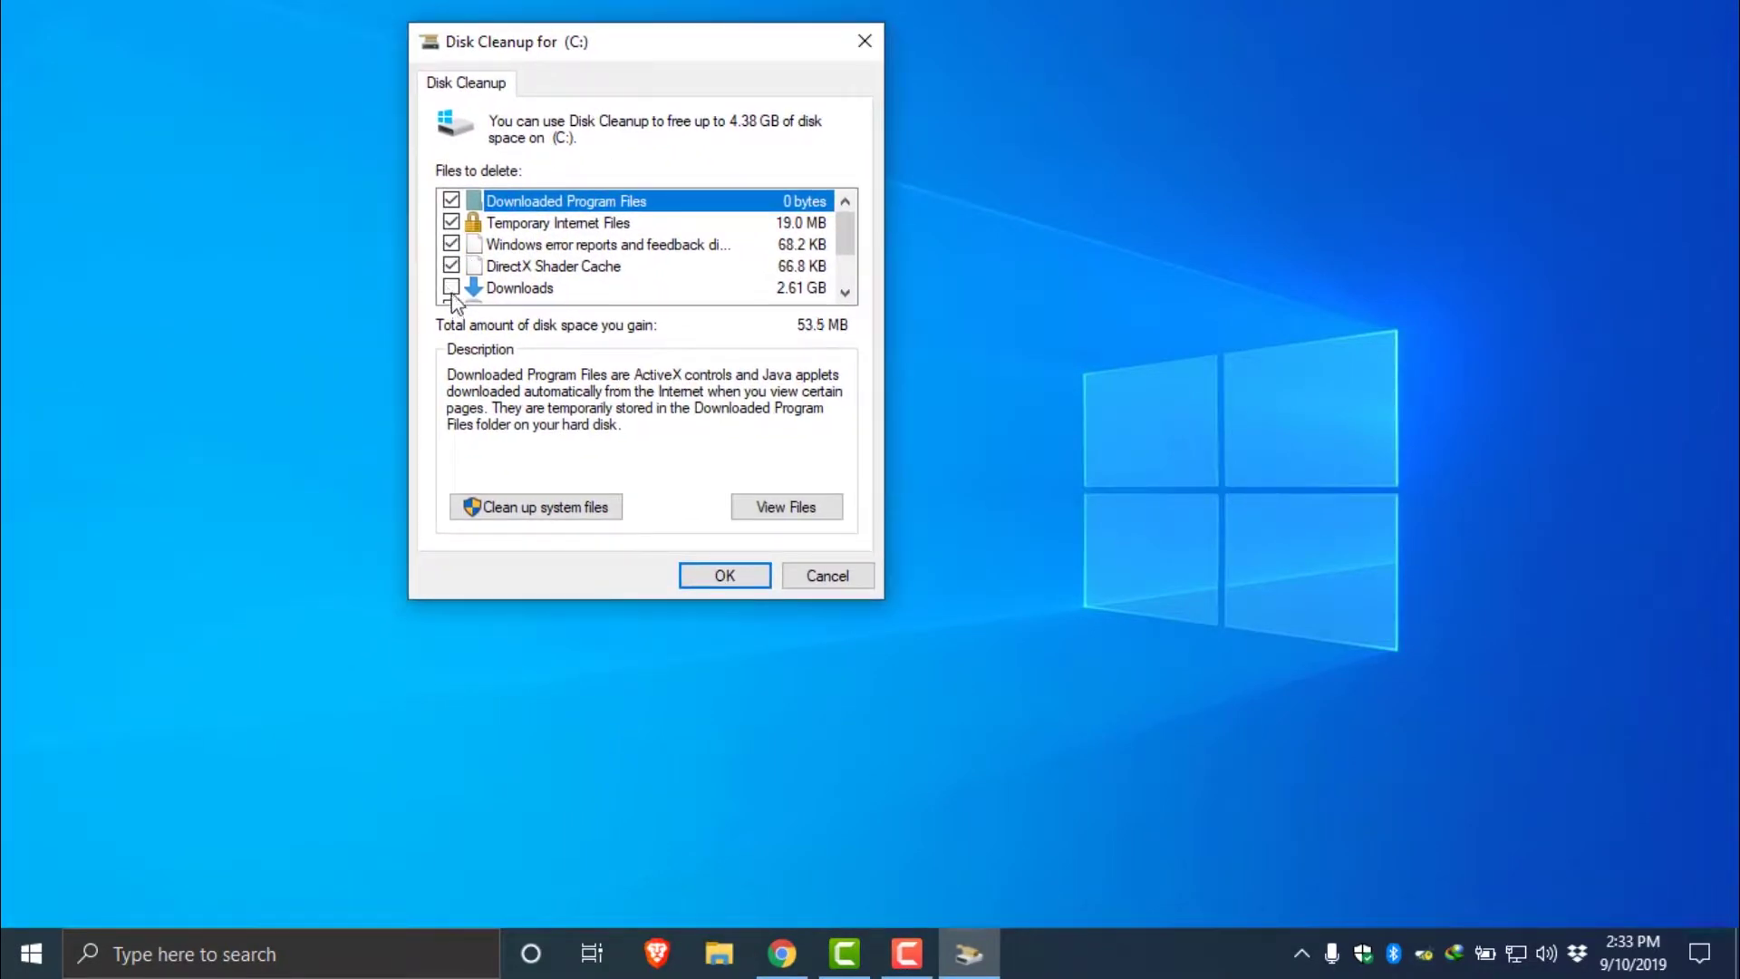
click(451, 287)
scroll(453, 285, down, 1)
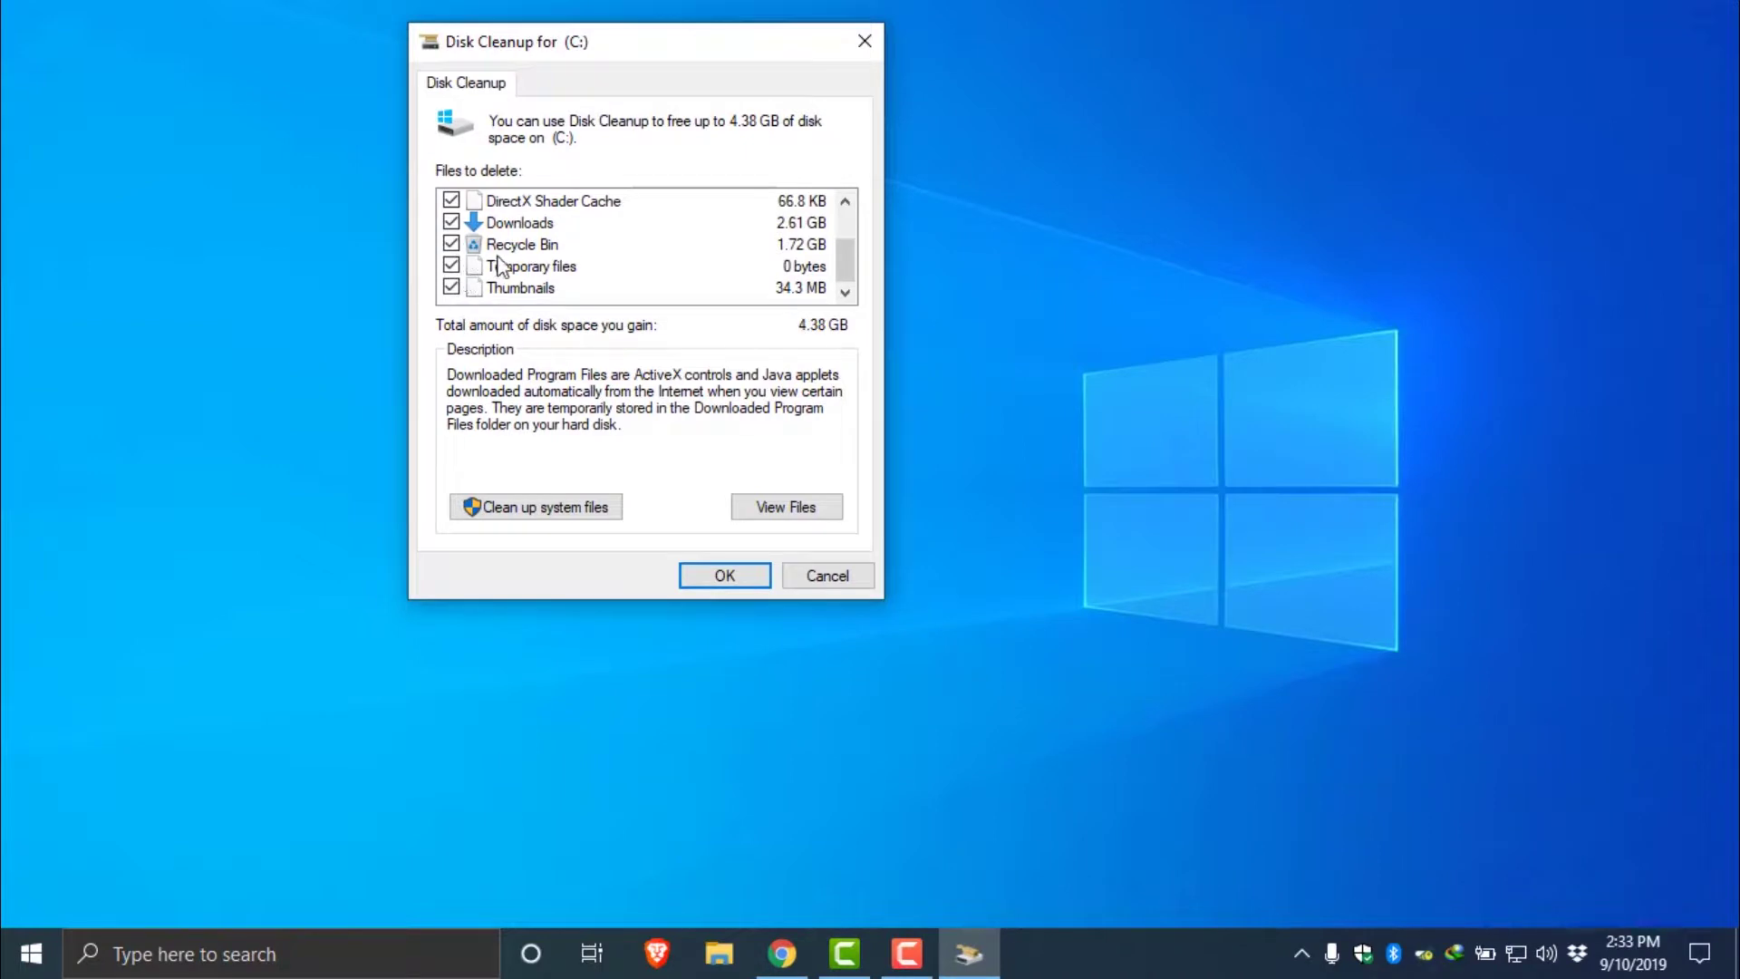
- Rescan drive C: with system files included in the cleanup
click(555, 510)
click(803, 522)
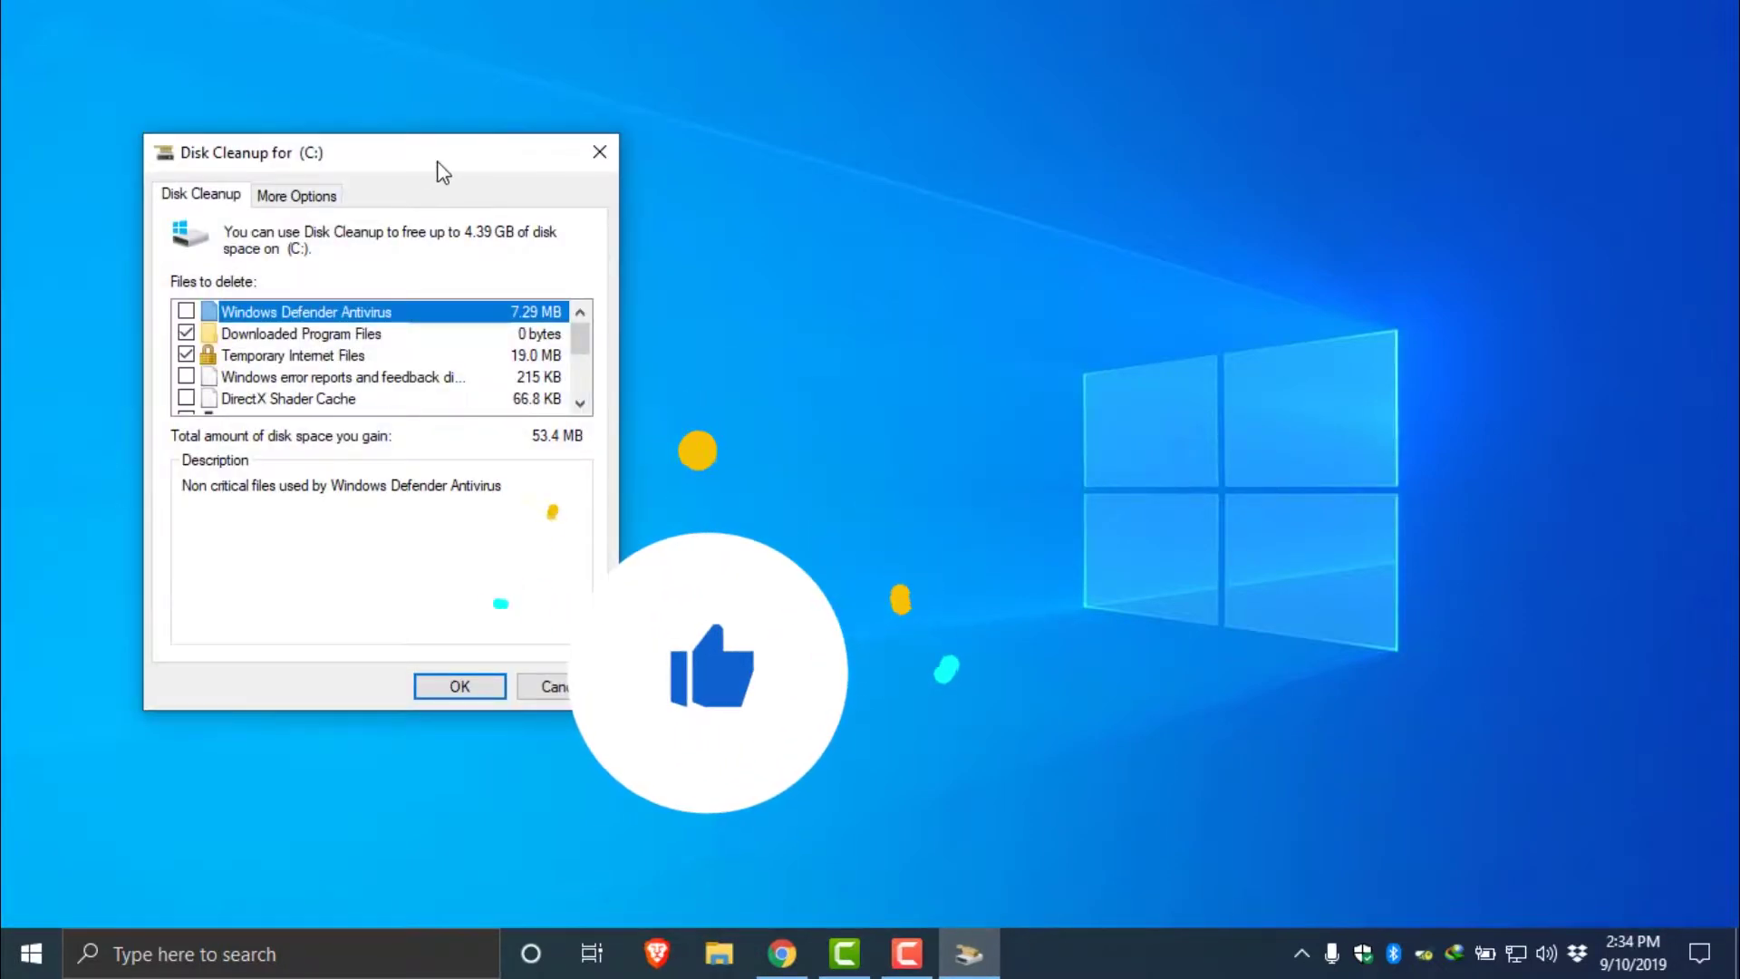
drag(442, 145, 651, 100)
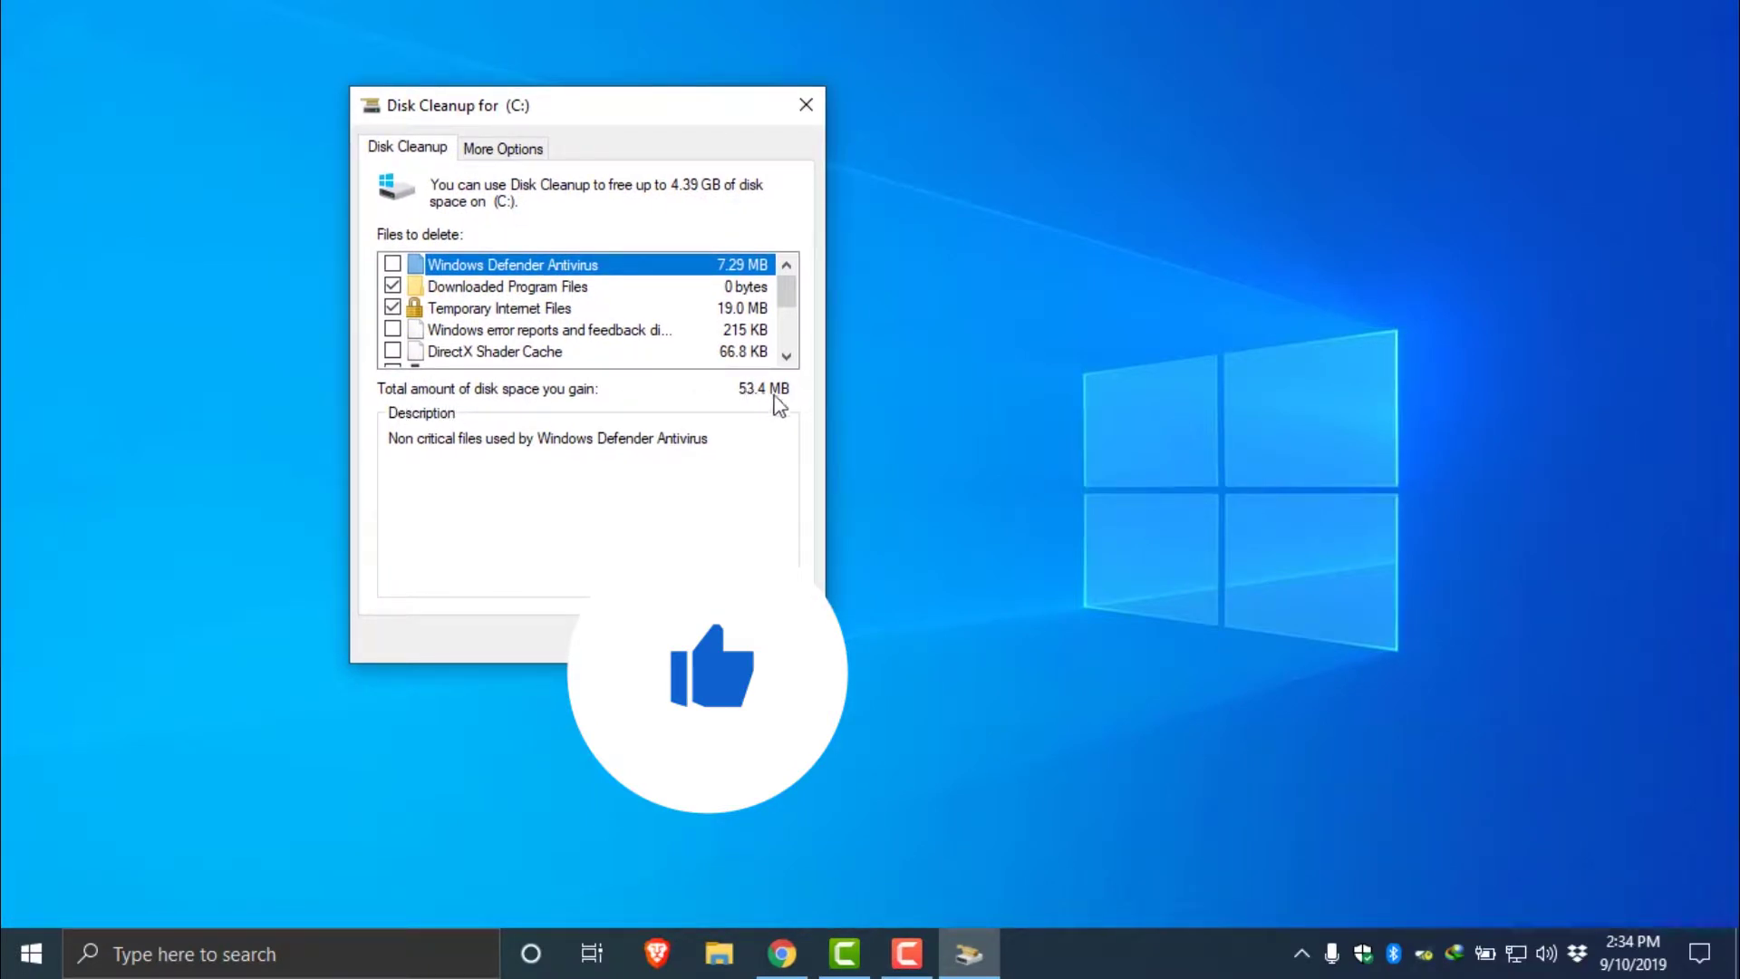
- Mark every remaining file category for deletion, including Windows Defender Antivirus, Windows error reports, DirectX Shader Cache, Downloads, Language Resource Files, Recycle Bin and Temporary files
scroll(399, 340, down, 2)
scroll(398, 340, up, 2)
click(392, 264)
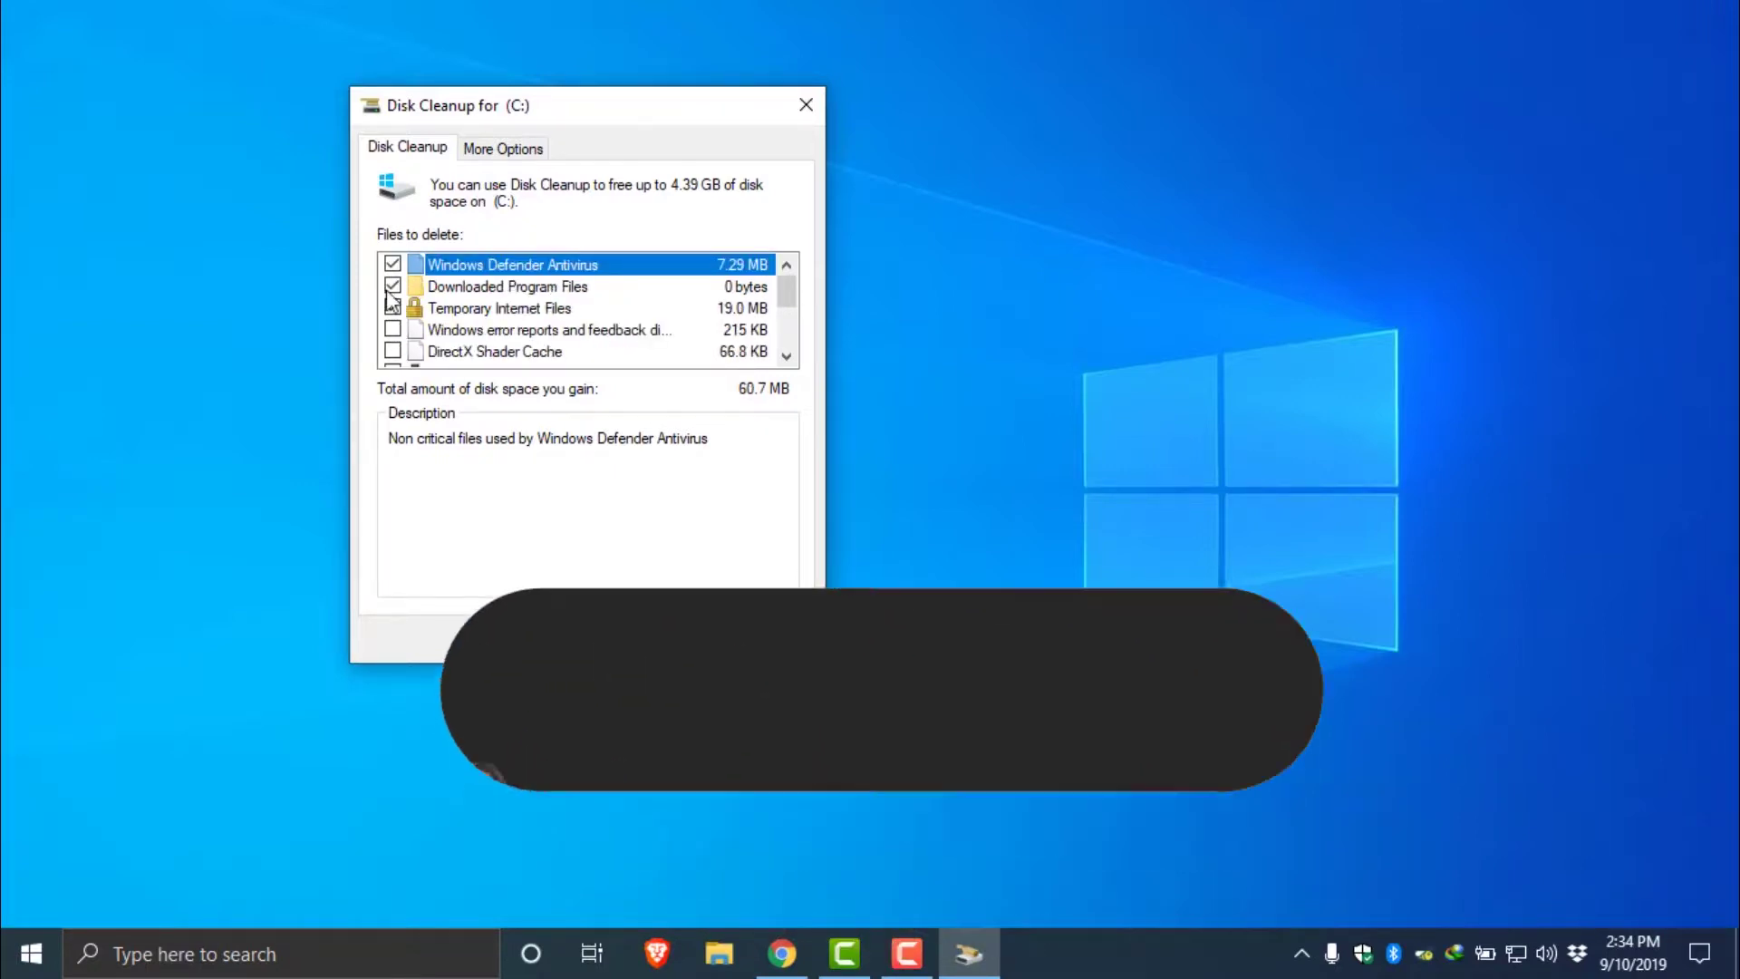
click(393, 329)
click(392, 351)
scroll(394, 353, down, 1)
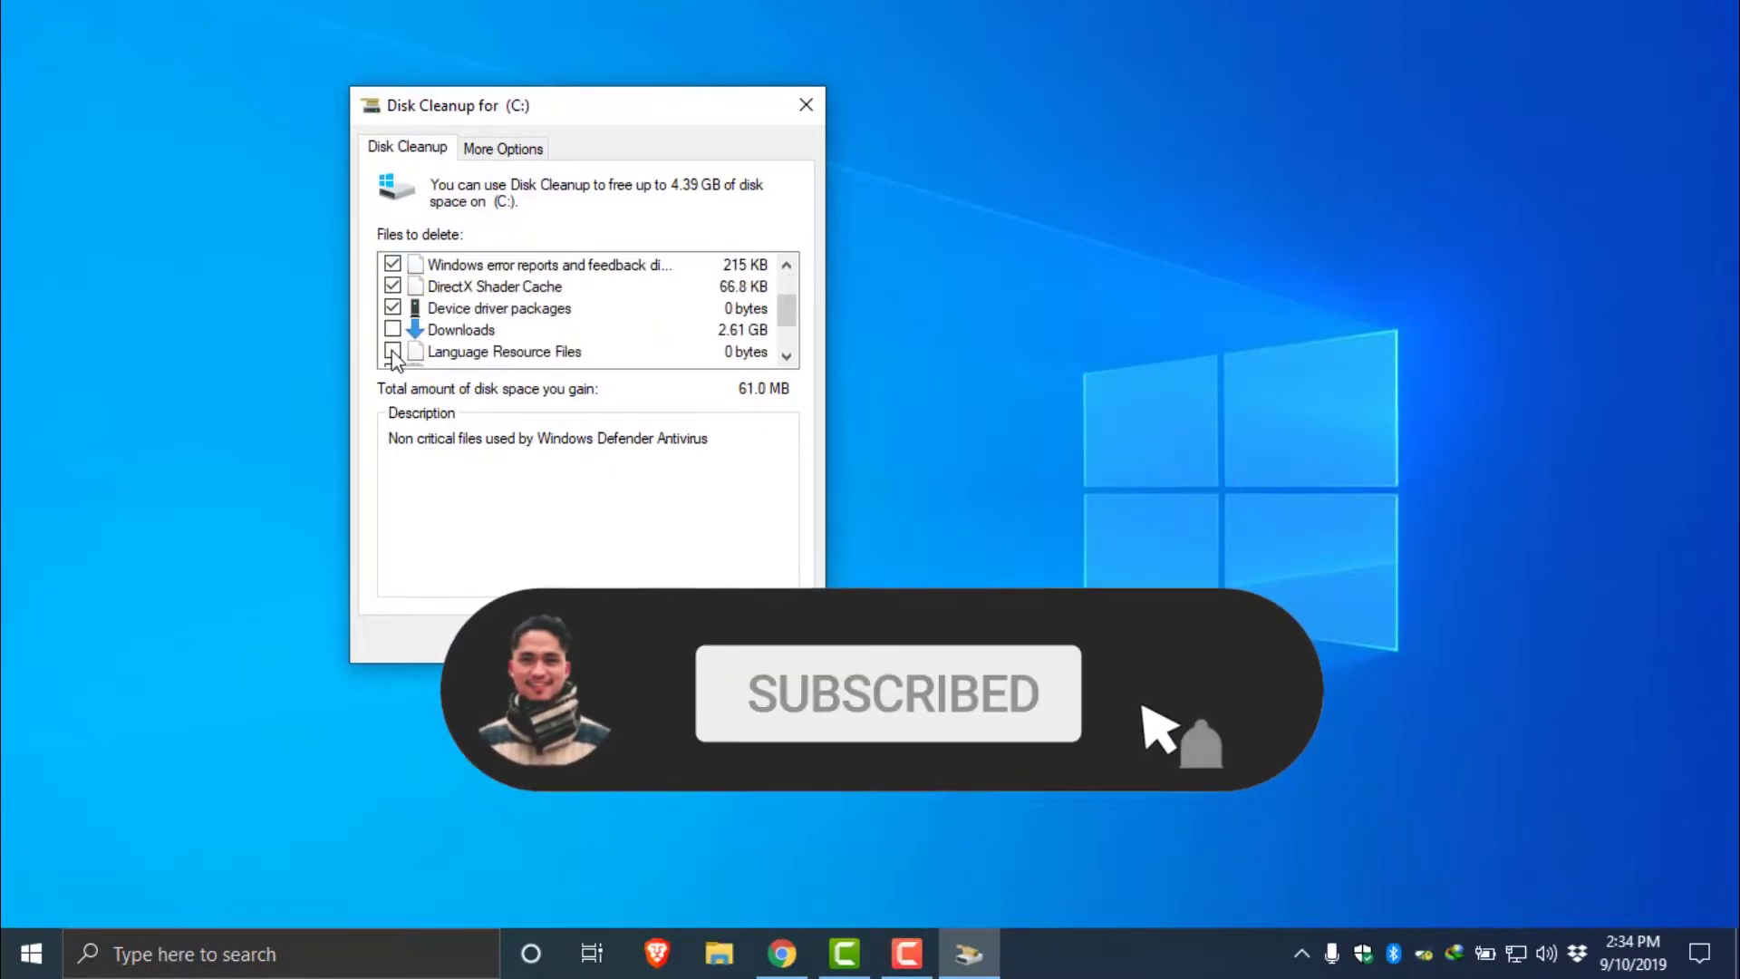
click(393, 351)
click(392, 329)
scroll(395, 344, down, 1)
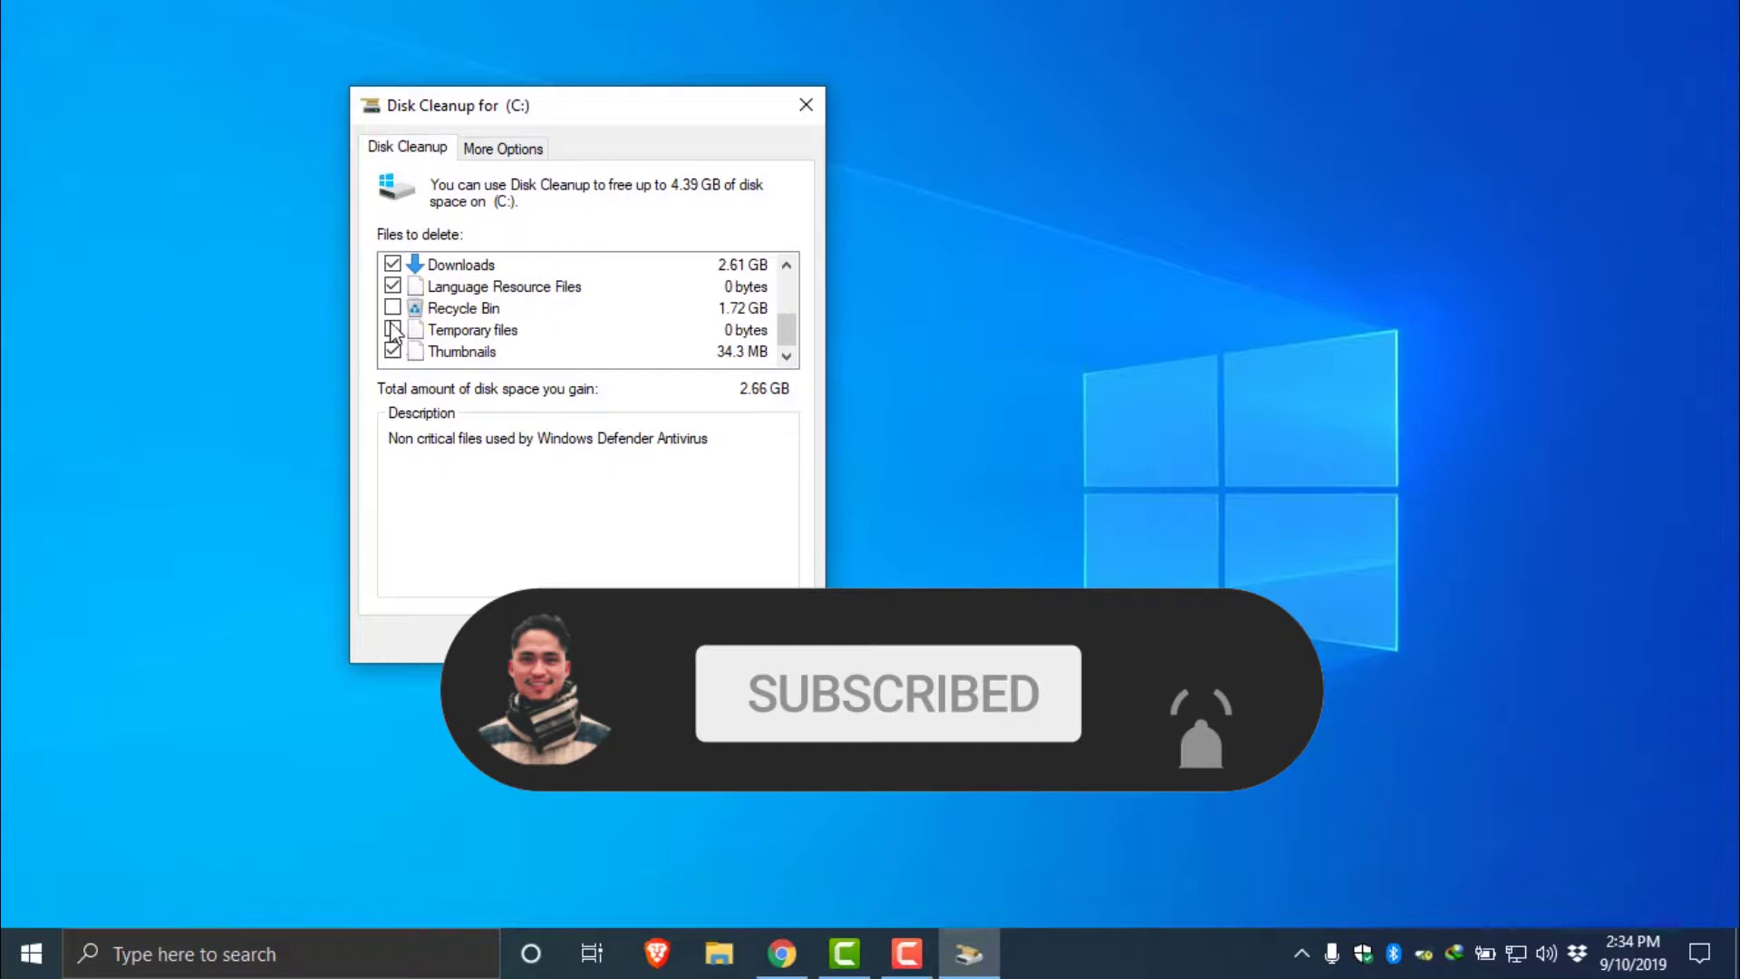
click(392, 308)
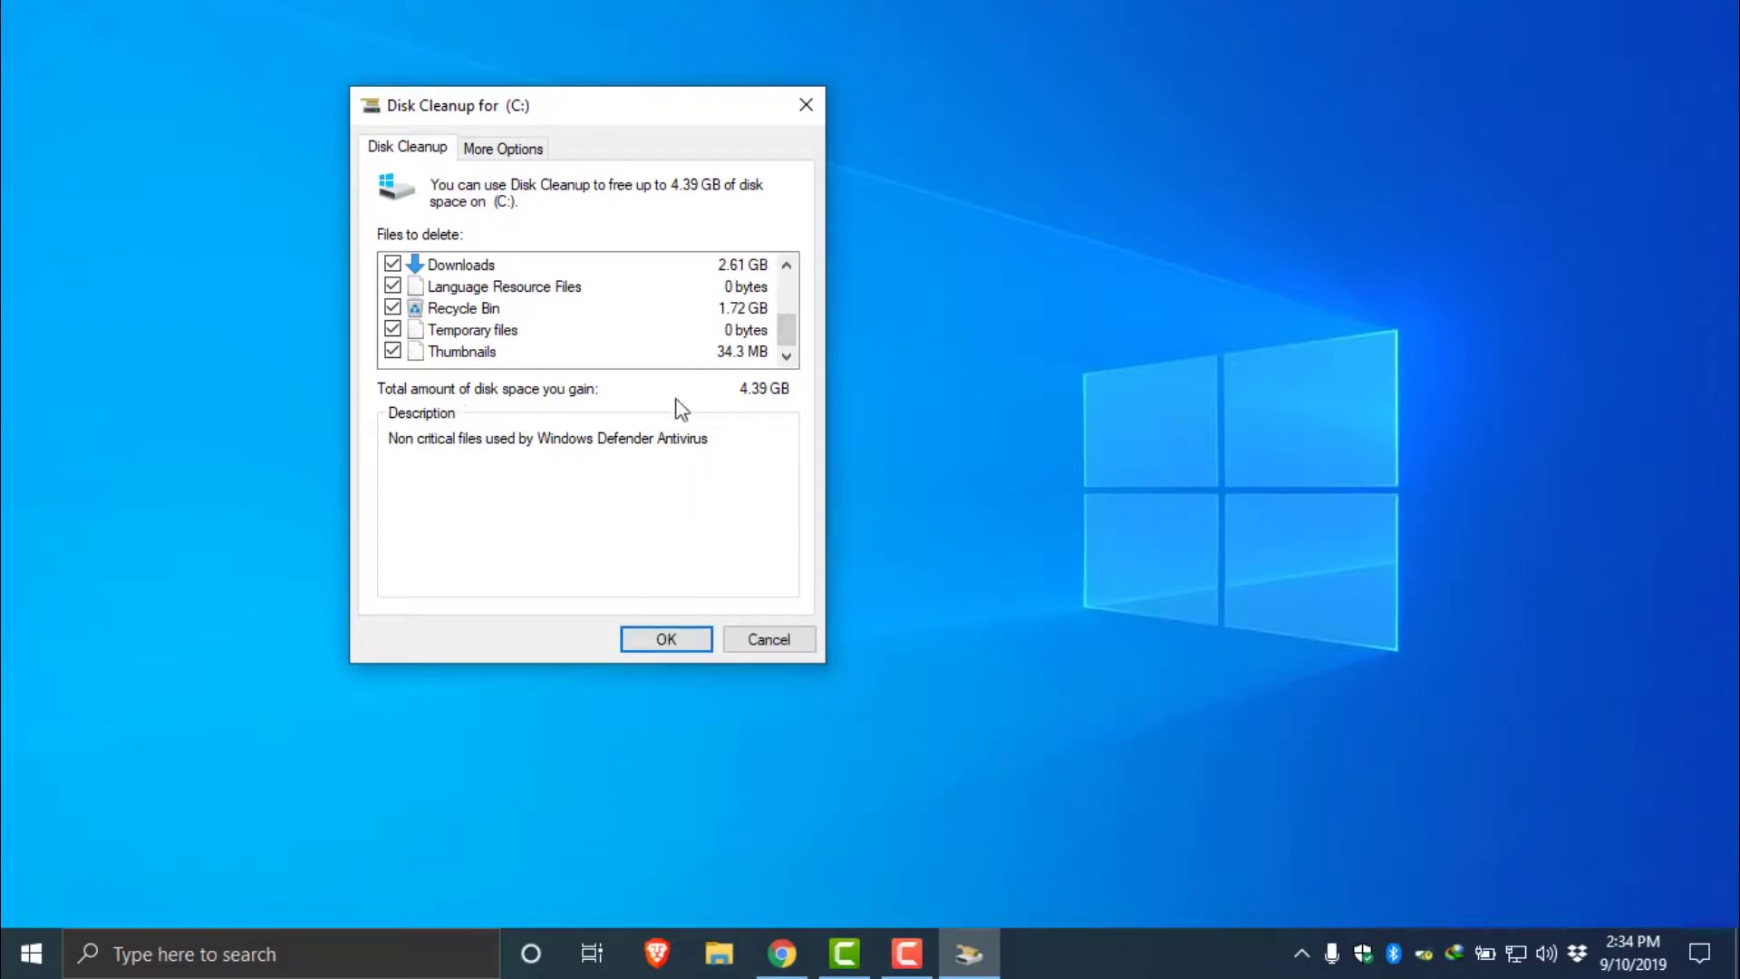
- Exclude Downloads from the cleanup and permanently delete the files in all other marked categories
click(393, 265)
click(667, 641)
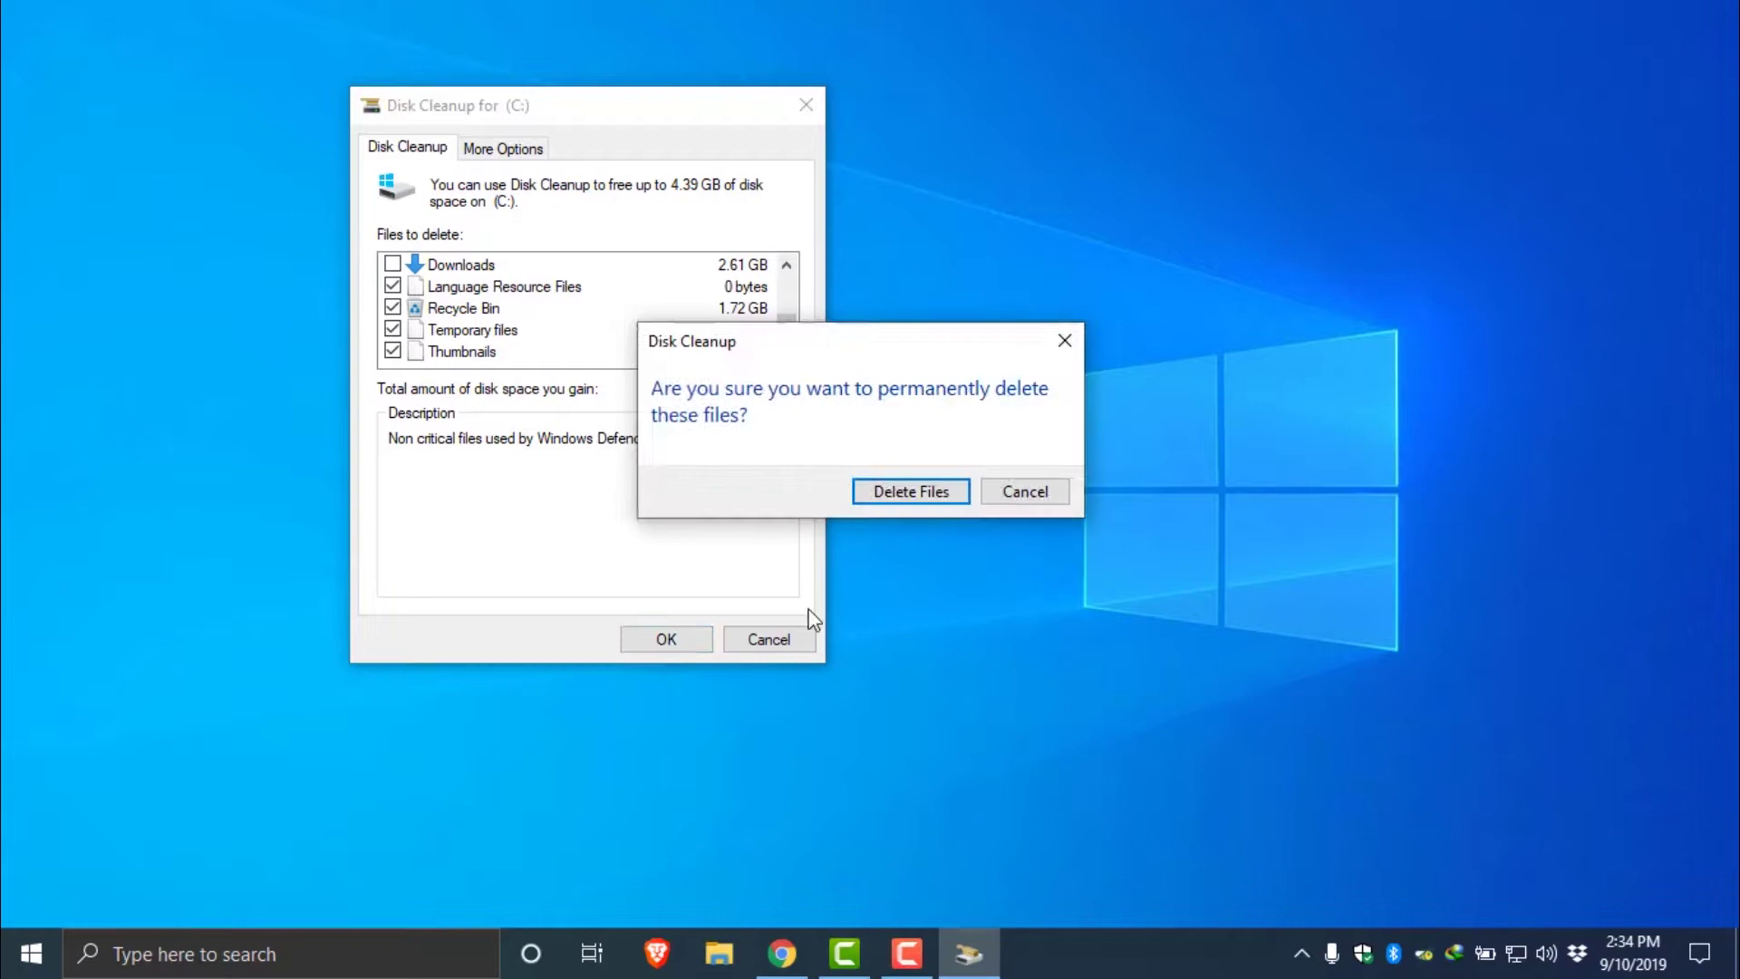
click(910, 494)
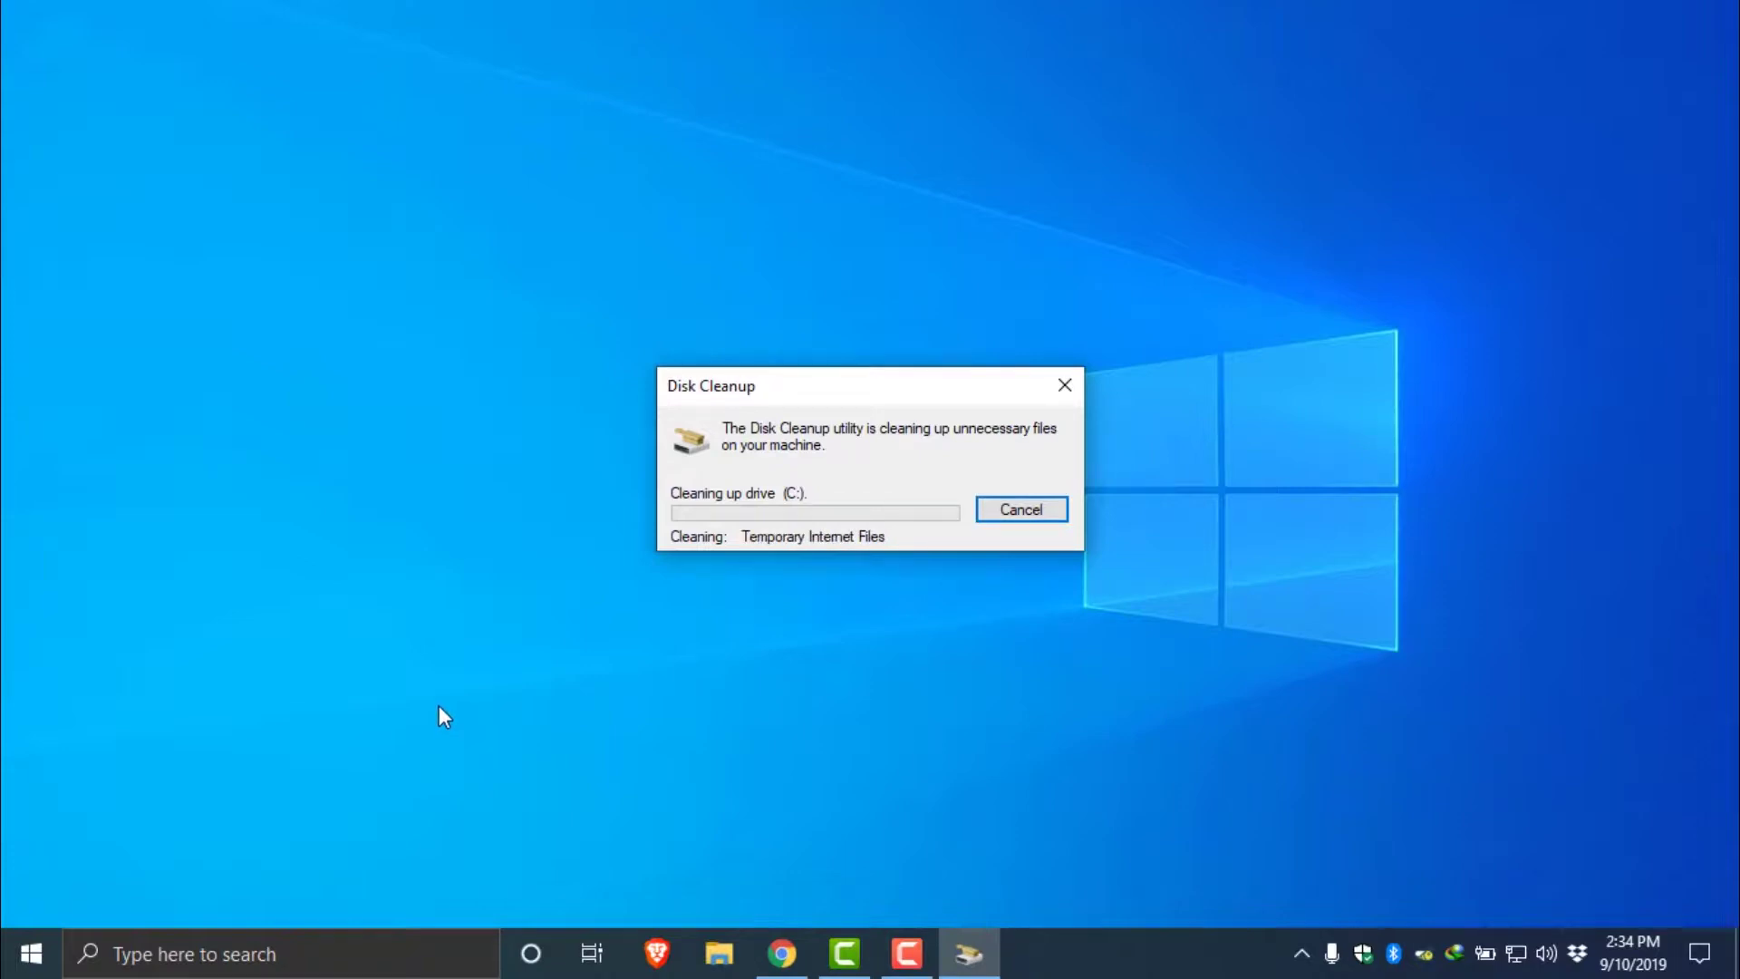
click(30, 953)
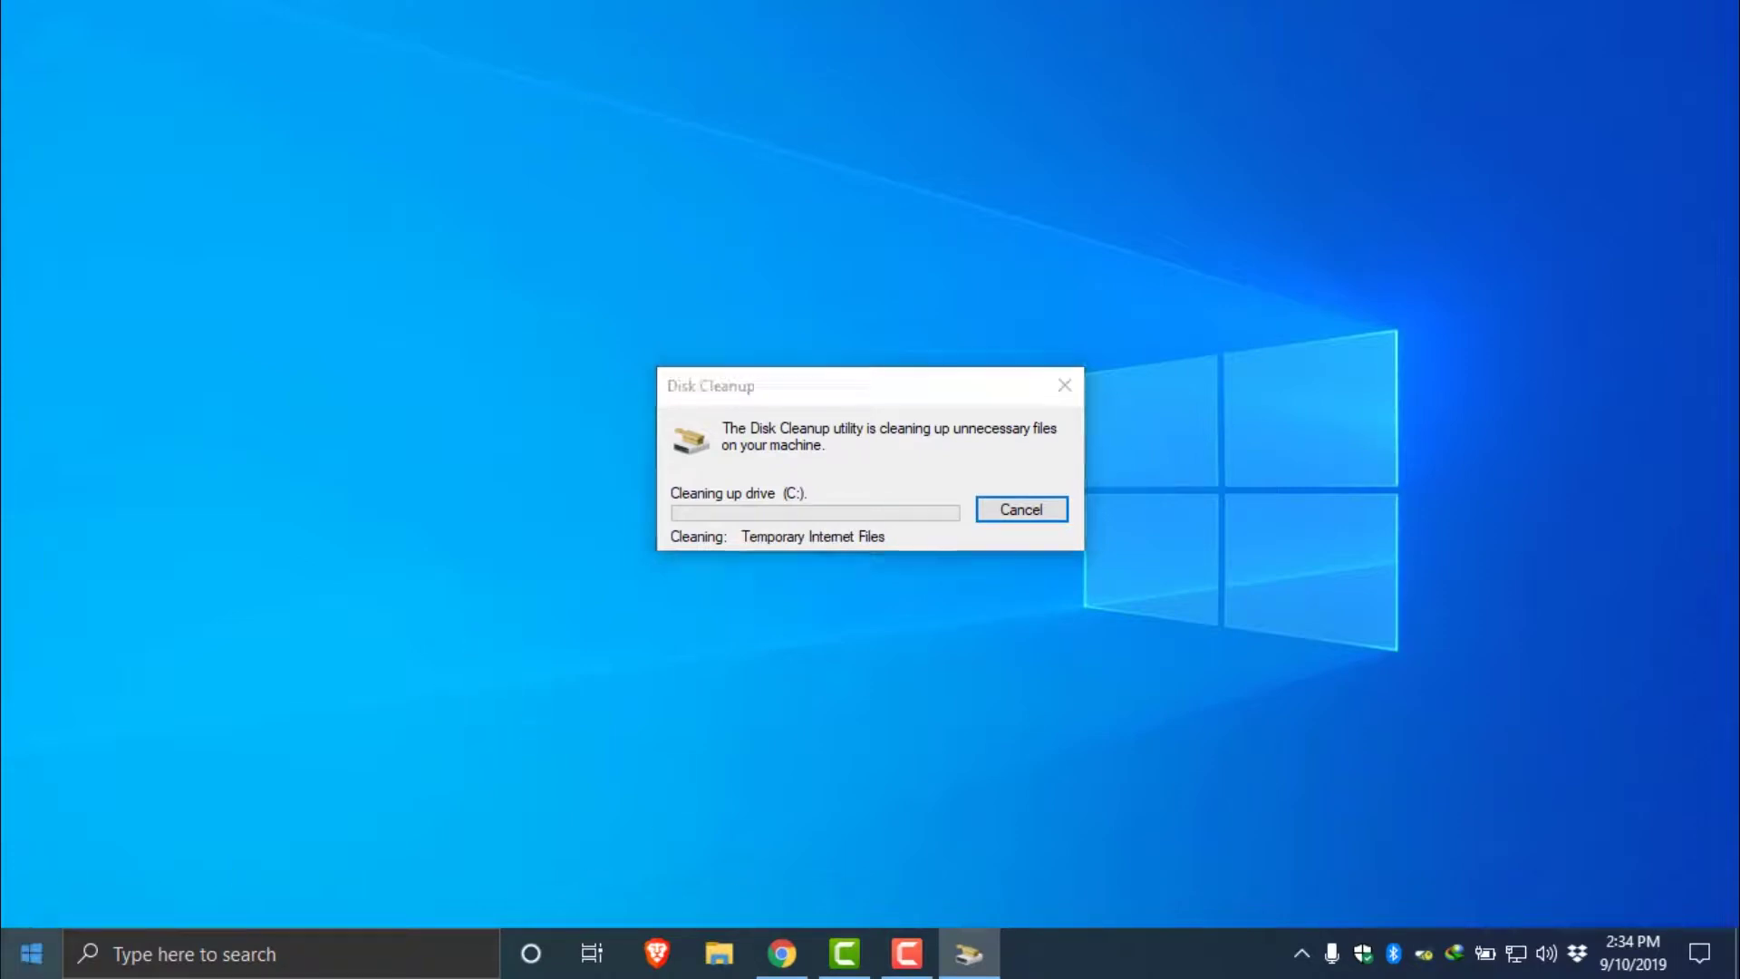
click(972, 754)
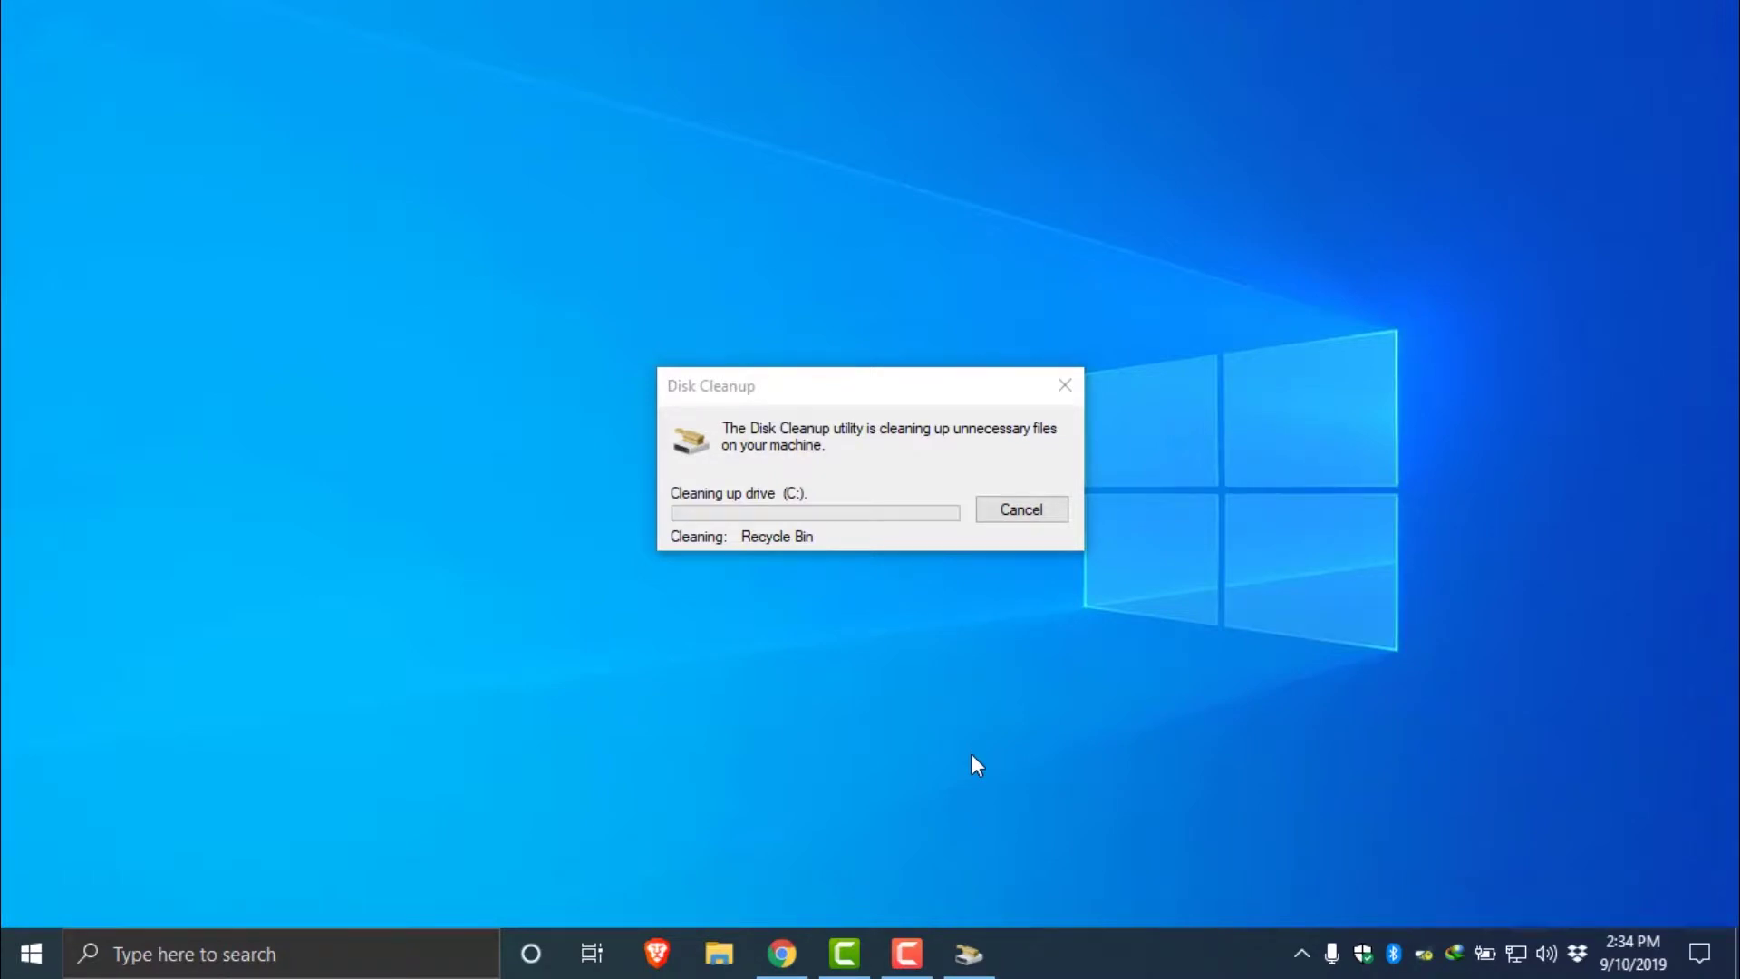
- Open the properties of Local Disk (C:) from This PC and run Disk Cleanup from there
key(super+e)
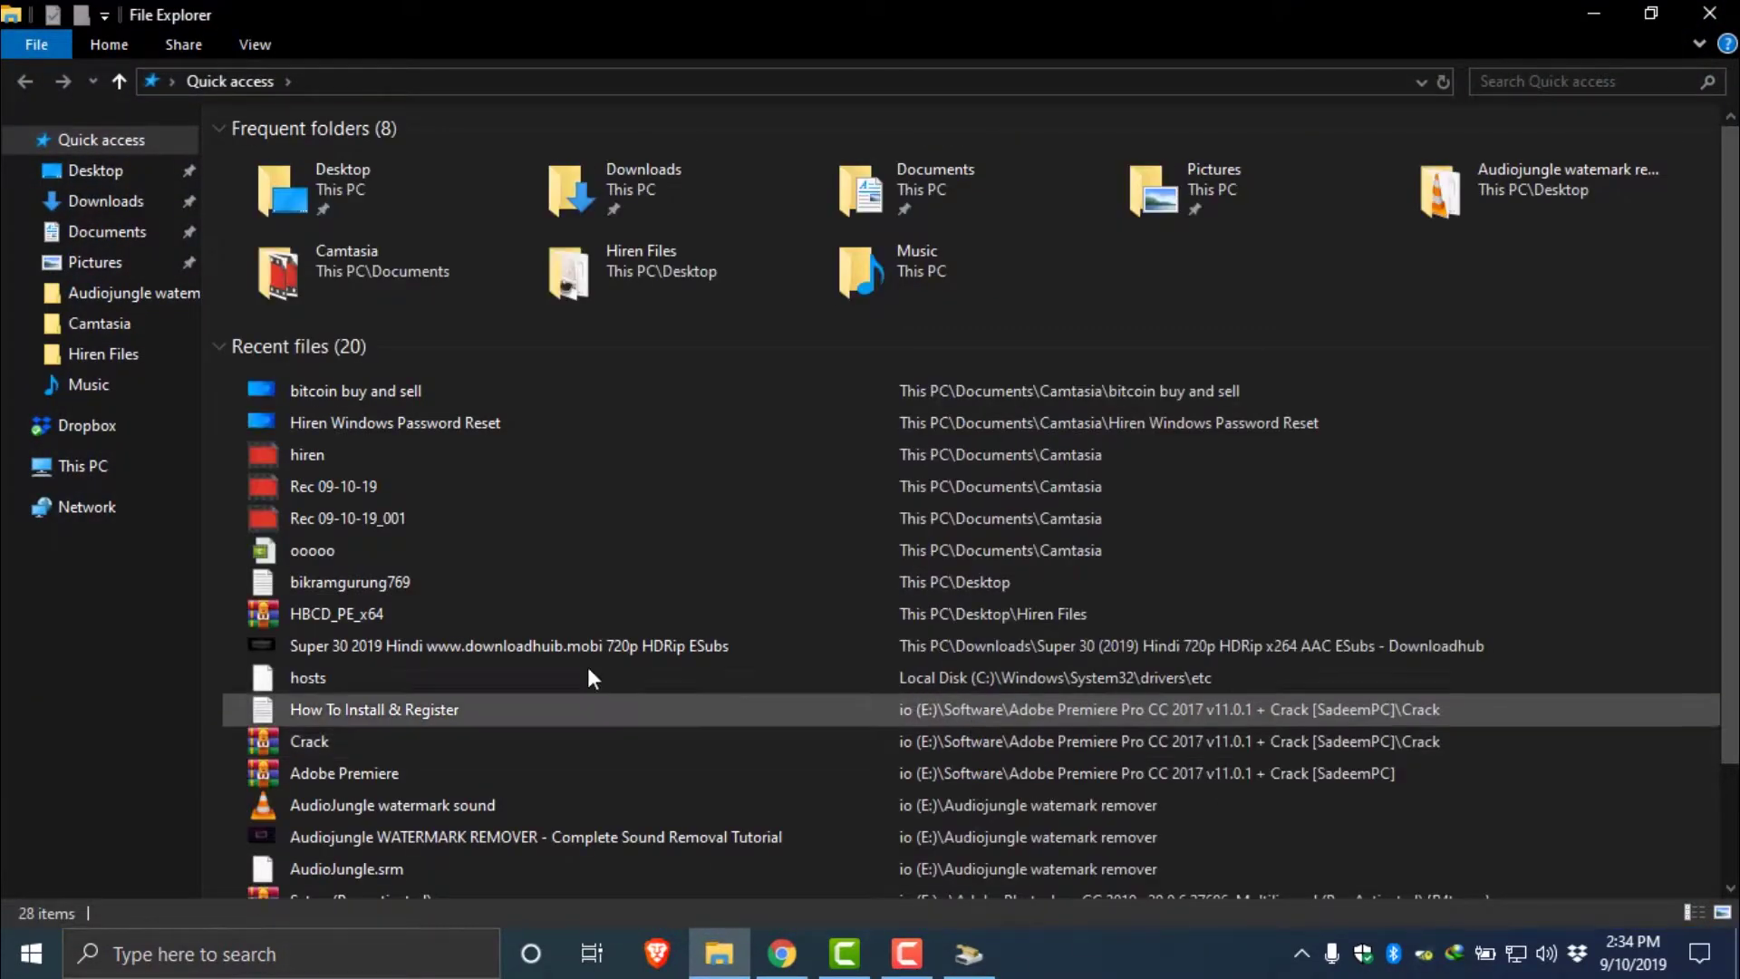
right_click(64, 466)
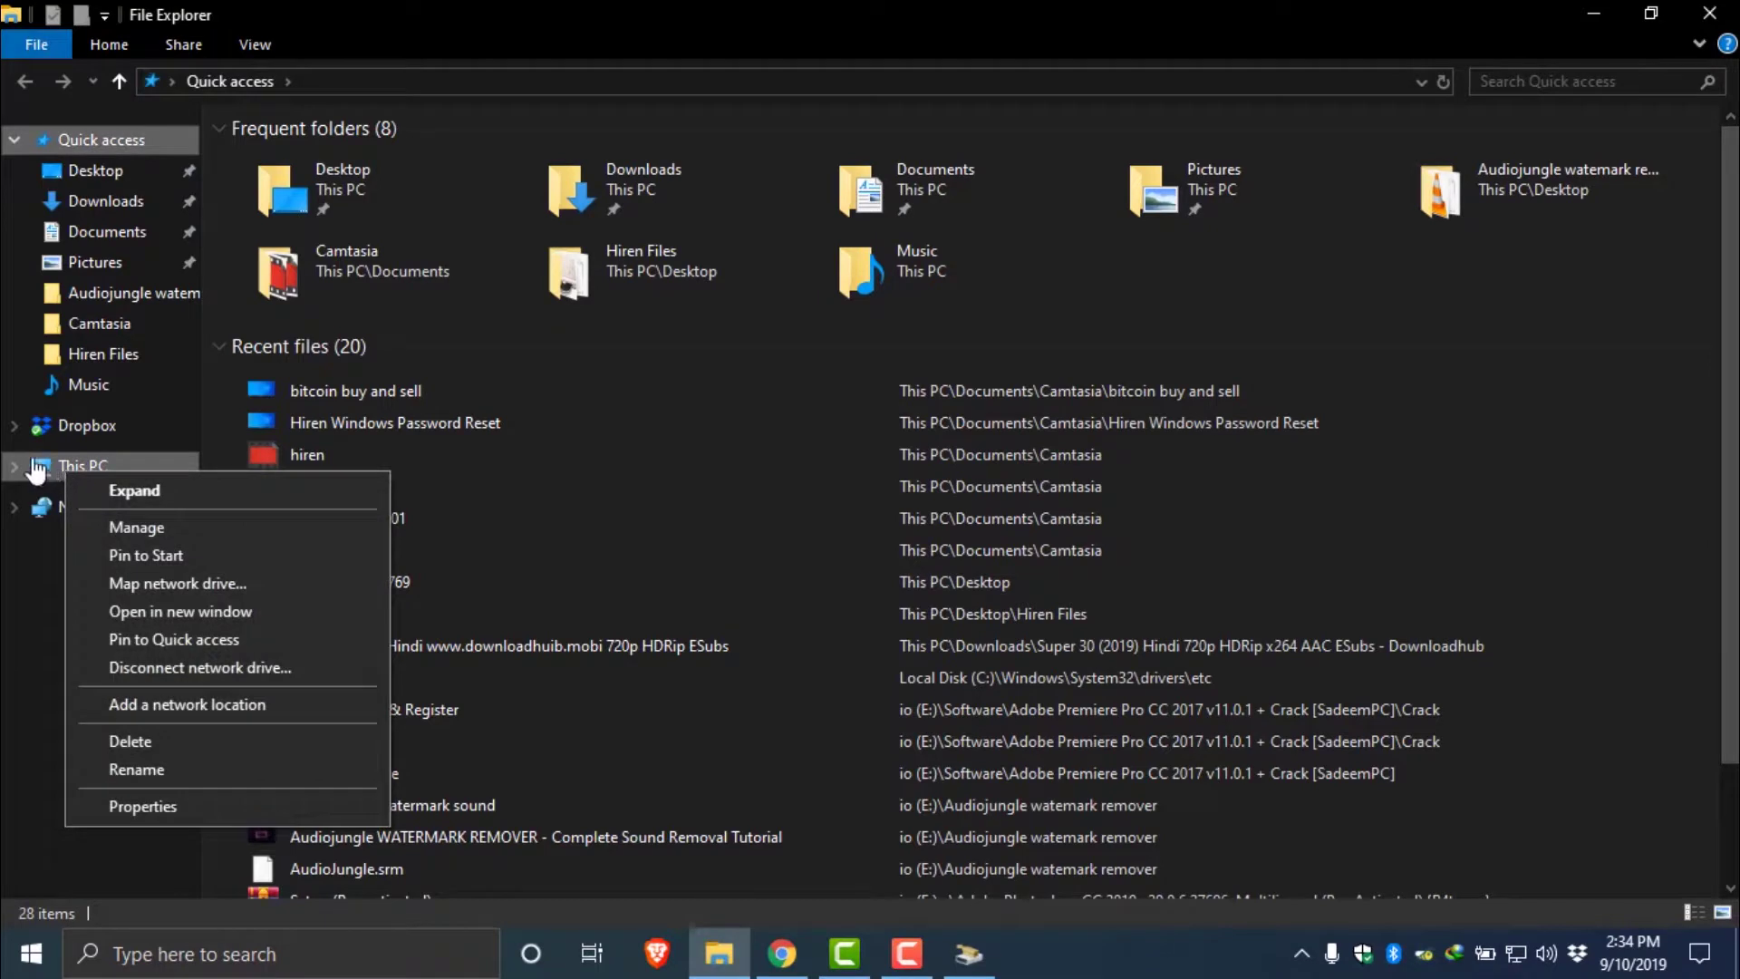
click(147, 459)
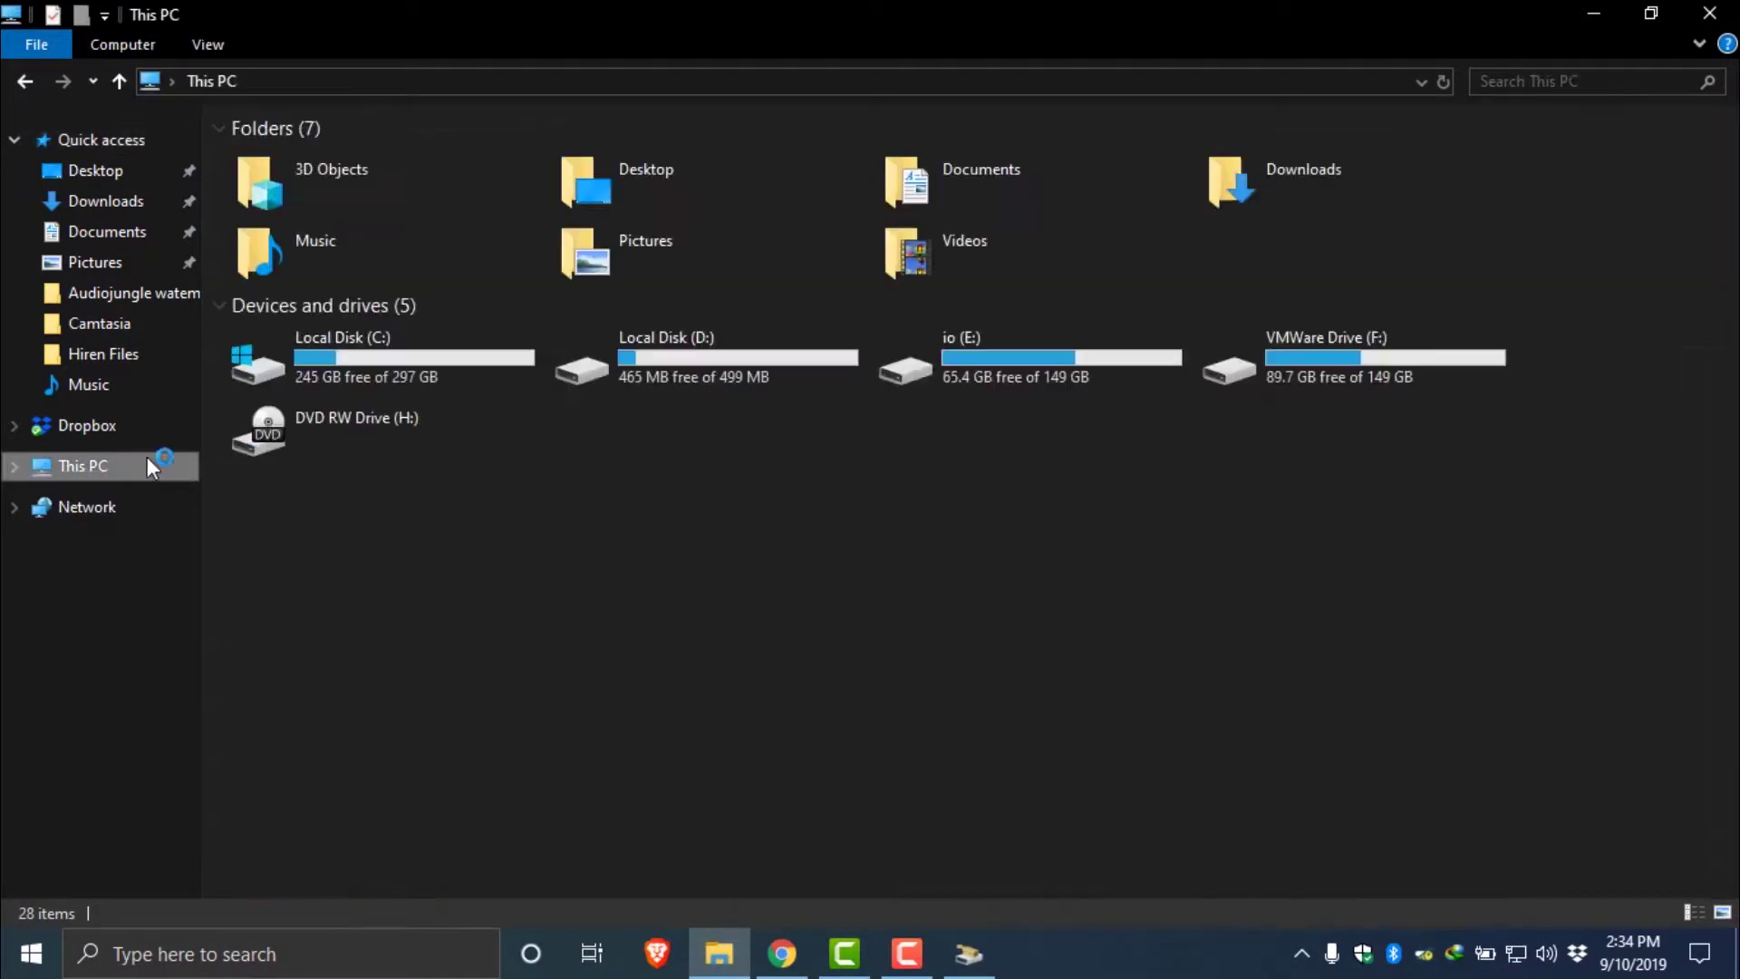
right_click(290, 357)
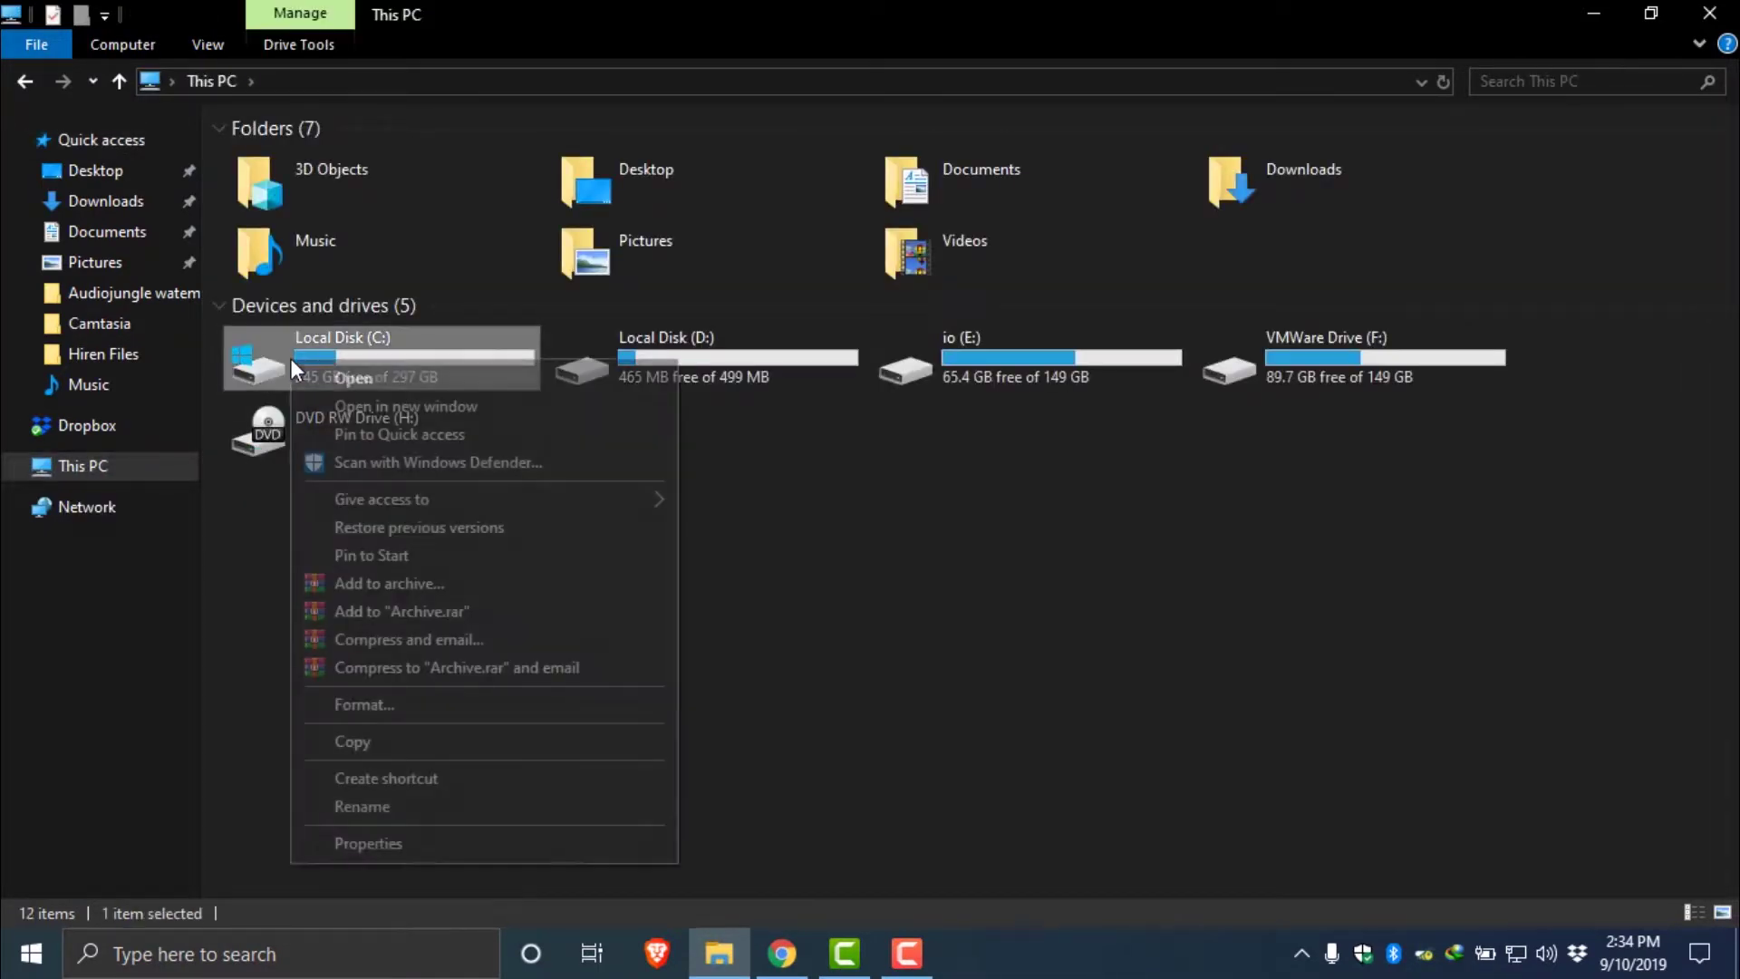
click(359, 841)
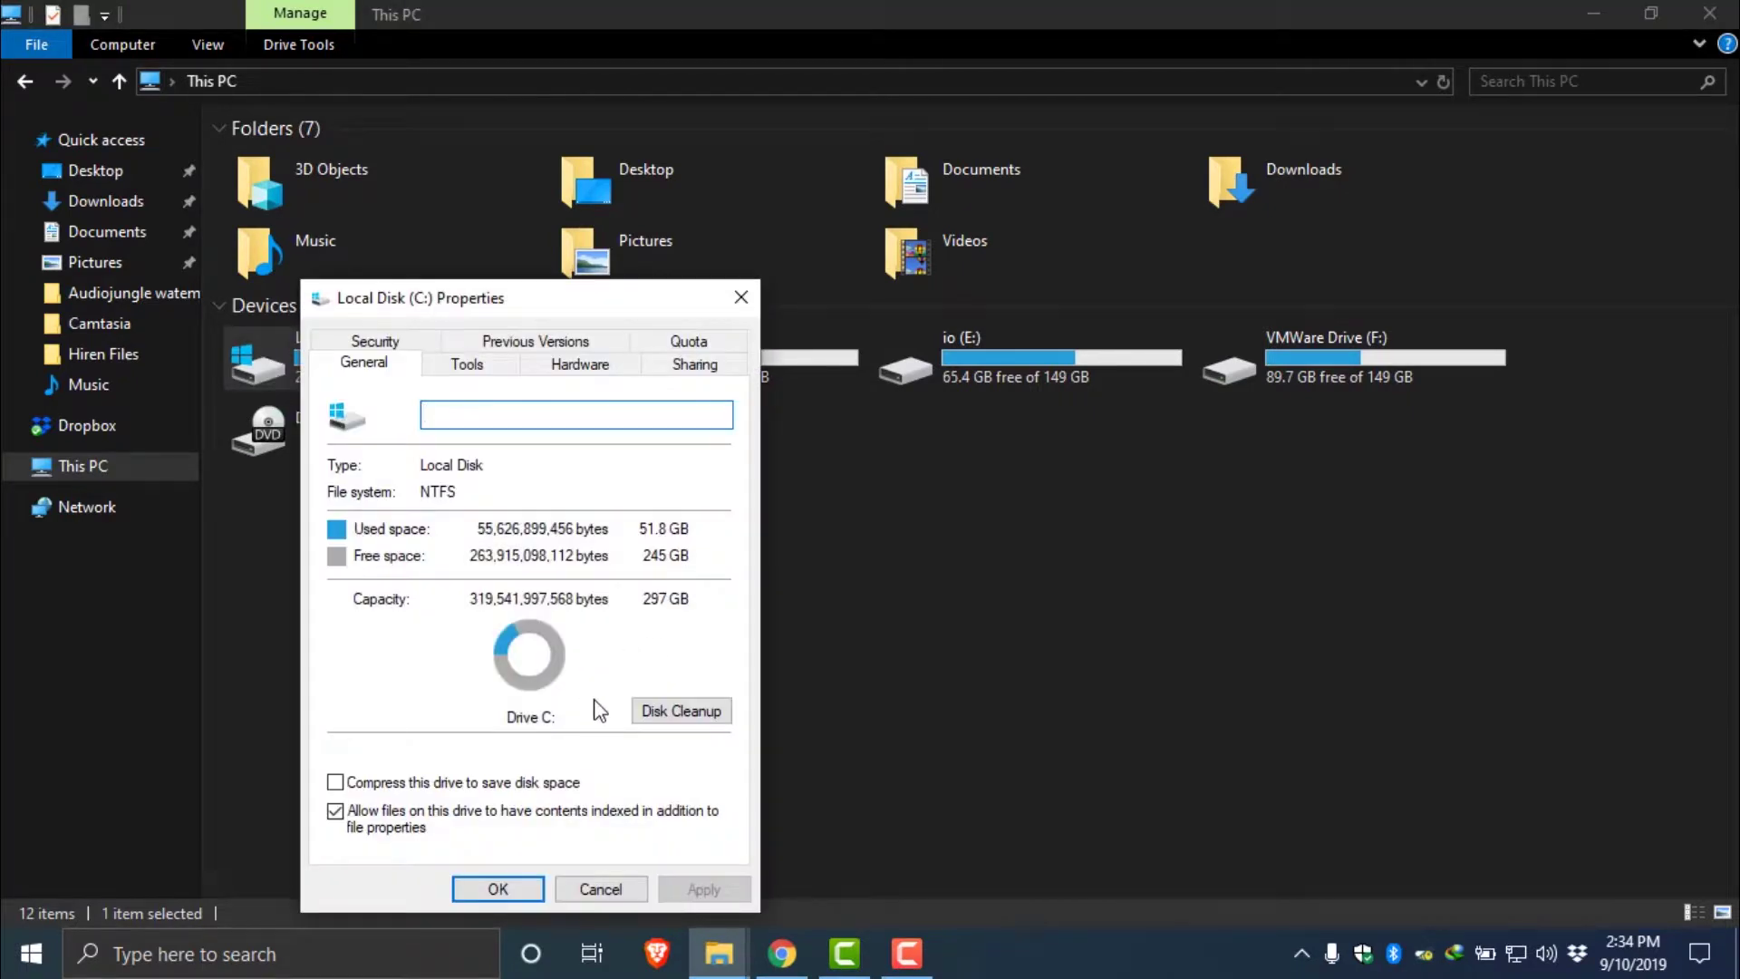
click(671, 714)
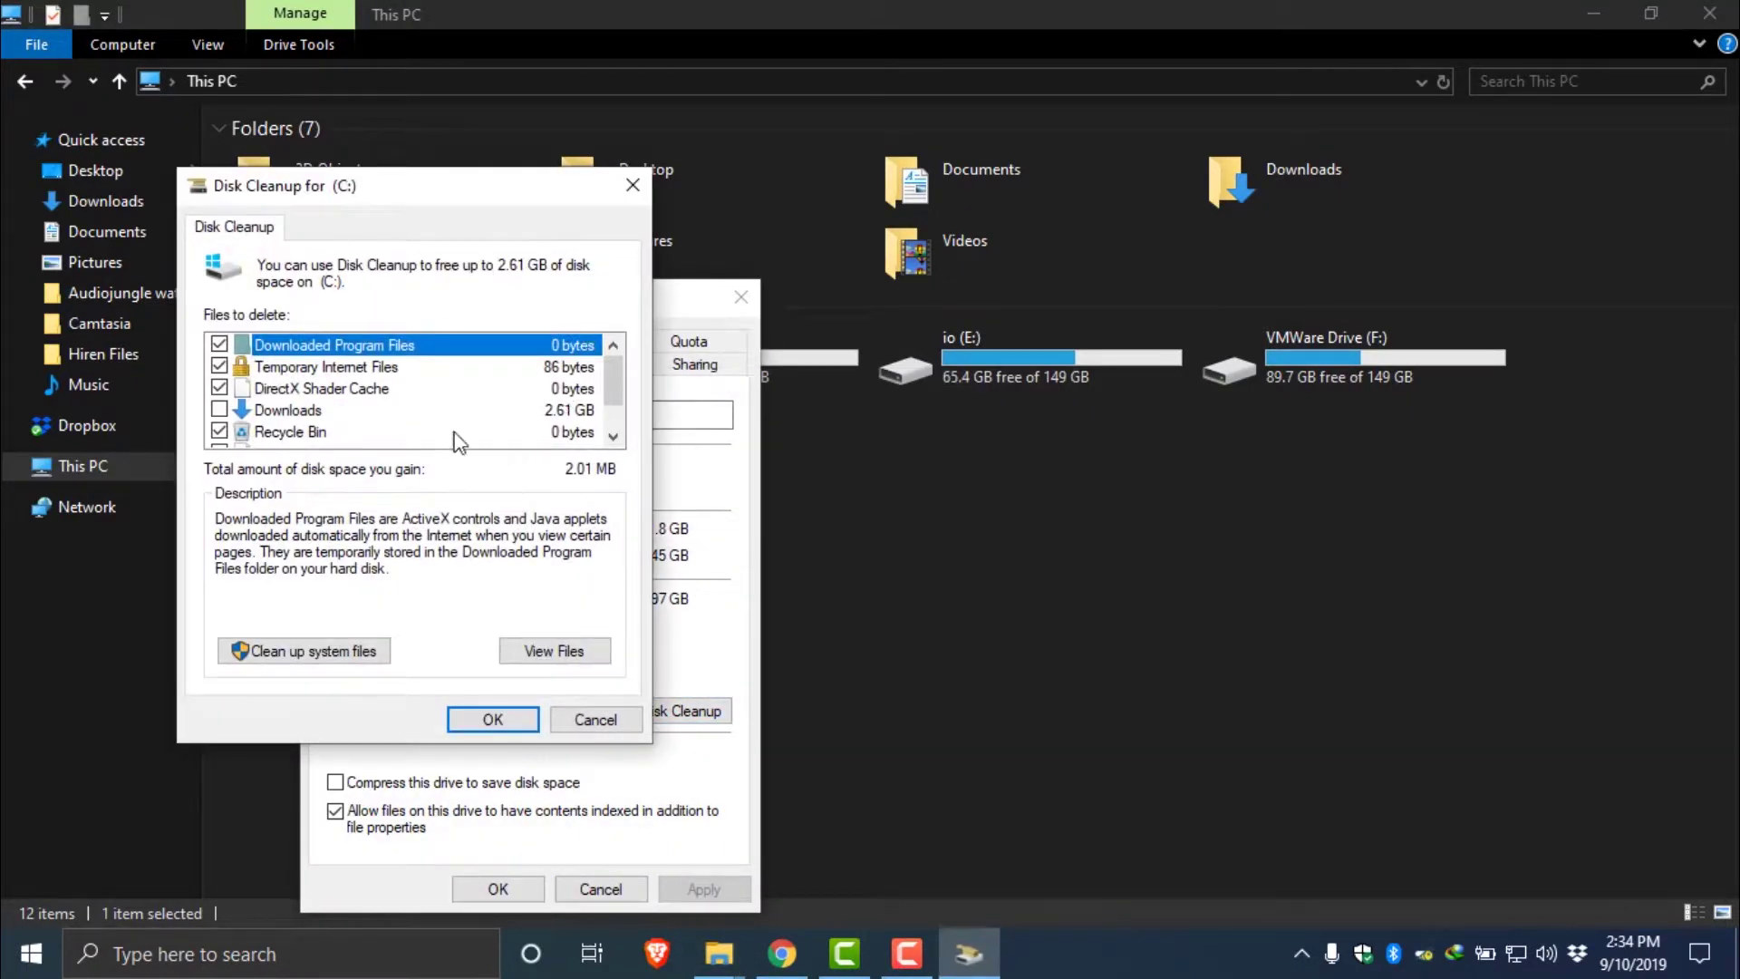
- Review the listed file categories for drive C:, cancel Disk Cleanup and close the drive's properties
scroll(626, 439, down, 1)
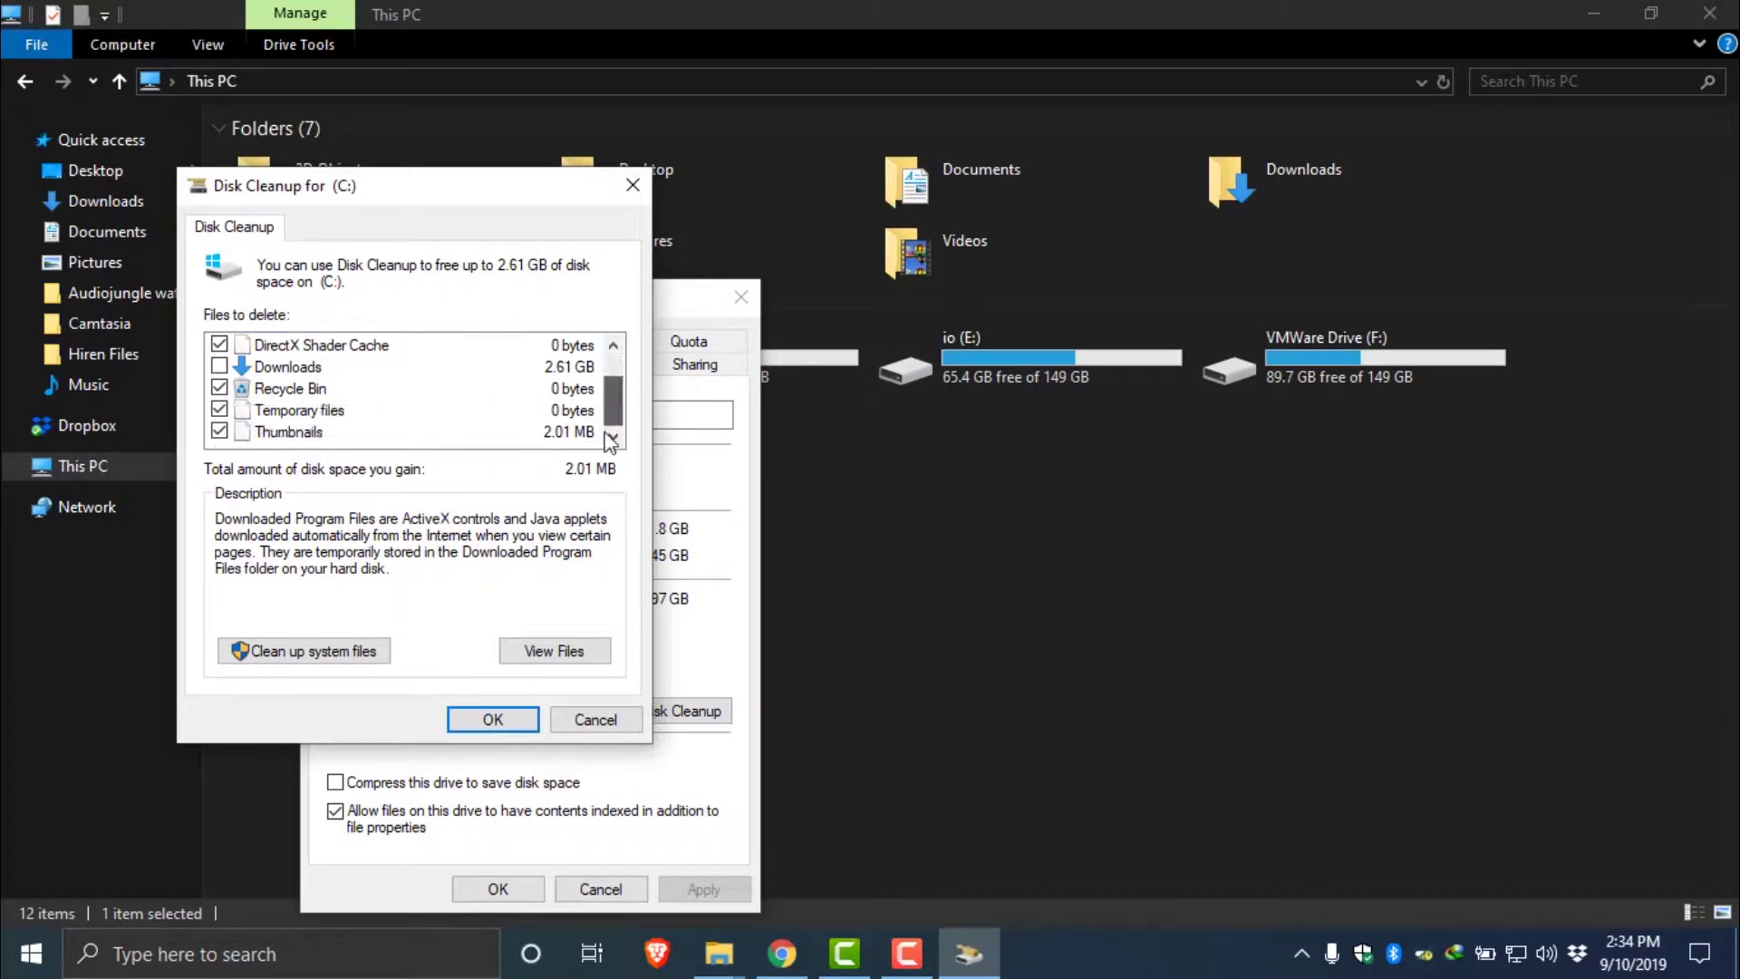
scroll(605, 357, up, 1)
click(662, 178)
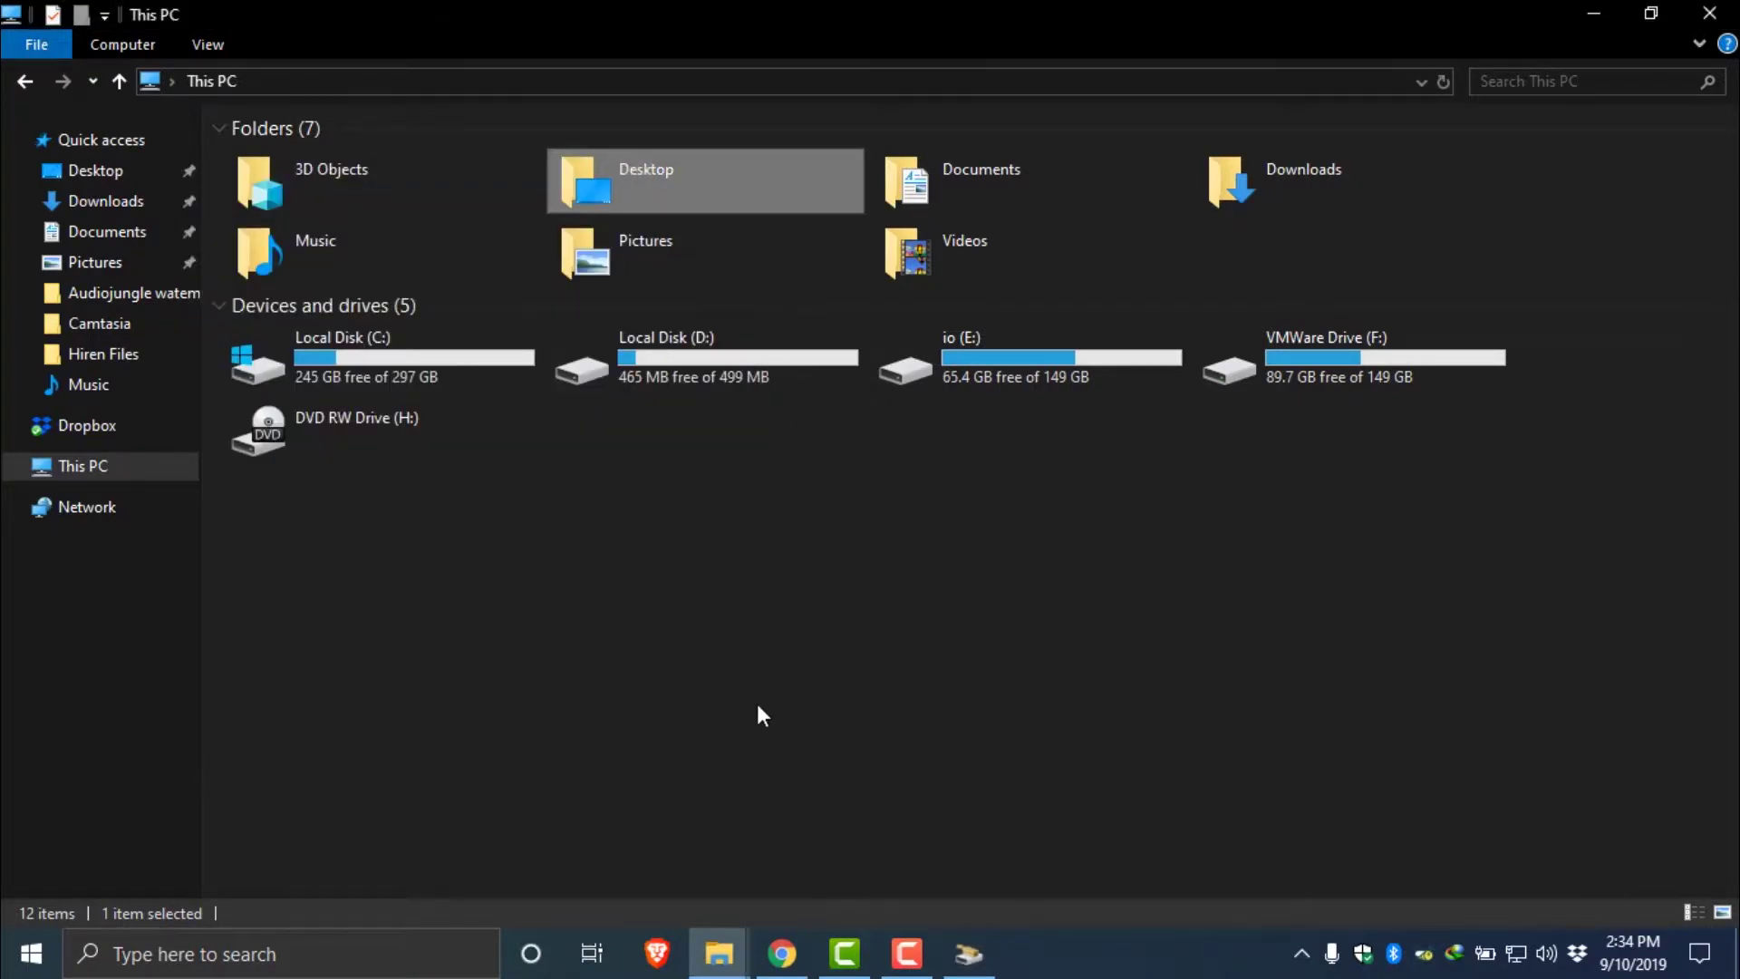
click(968, 951)
click(600, 725)
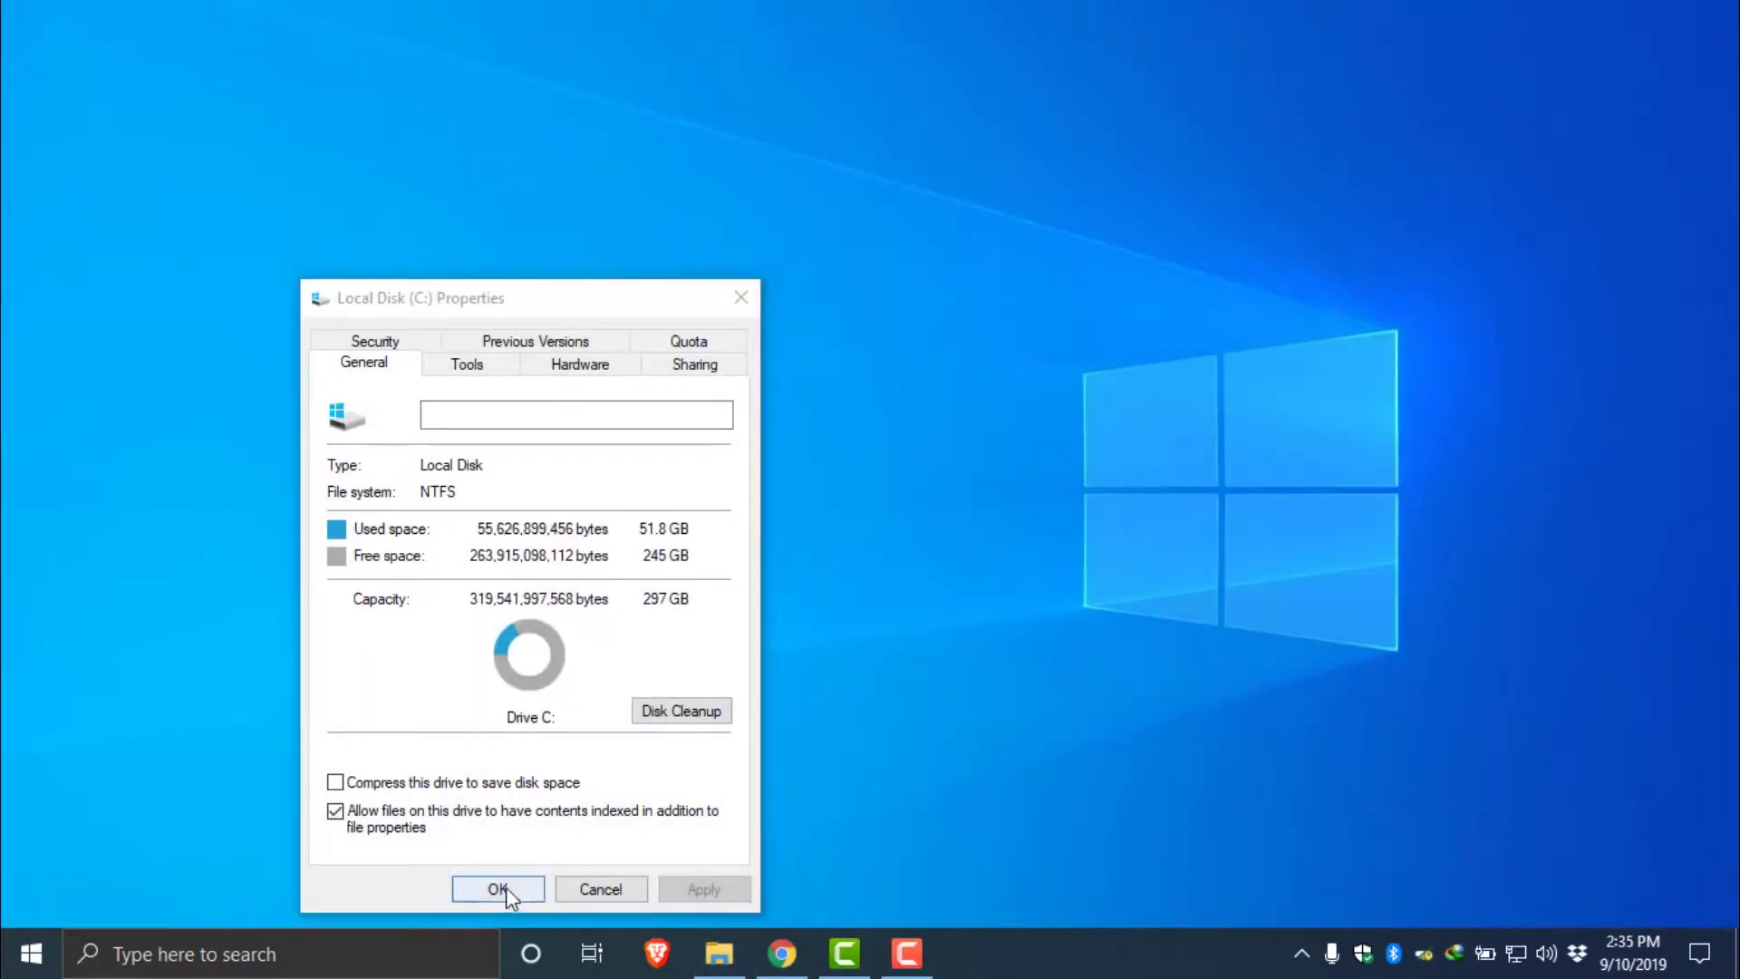
click(497, 888)
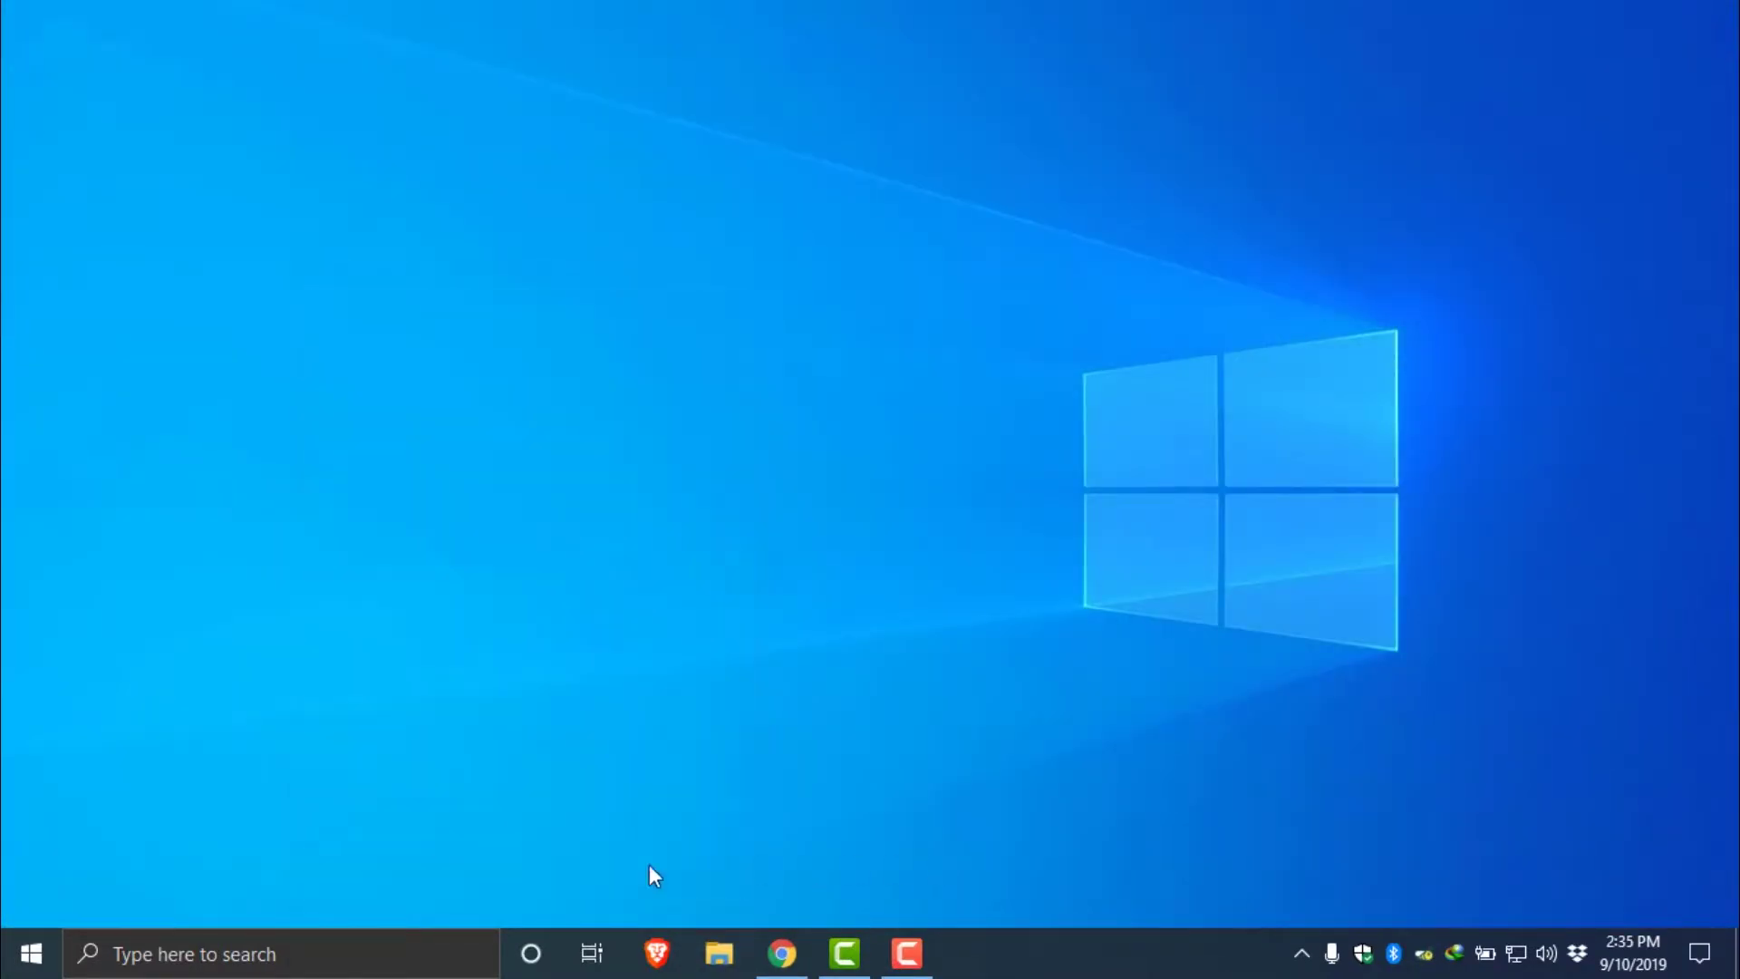
click(31, 954)
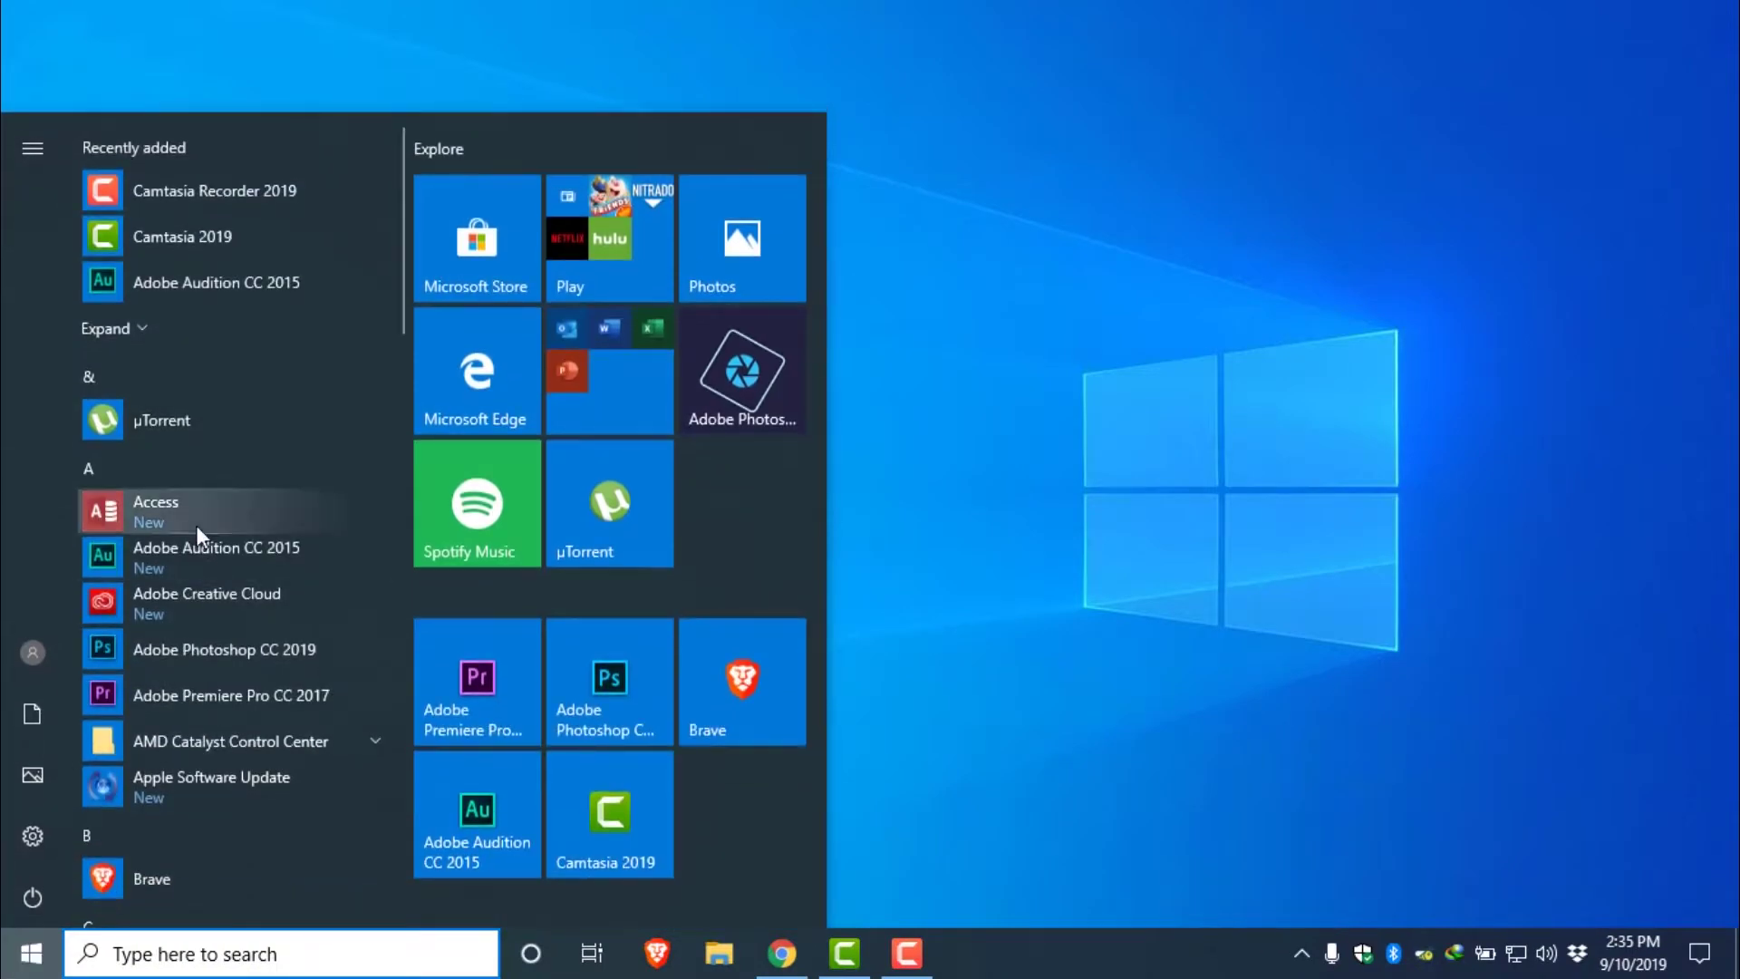
click(1305, 633)
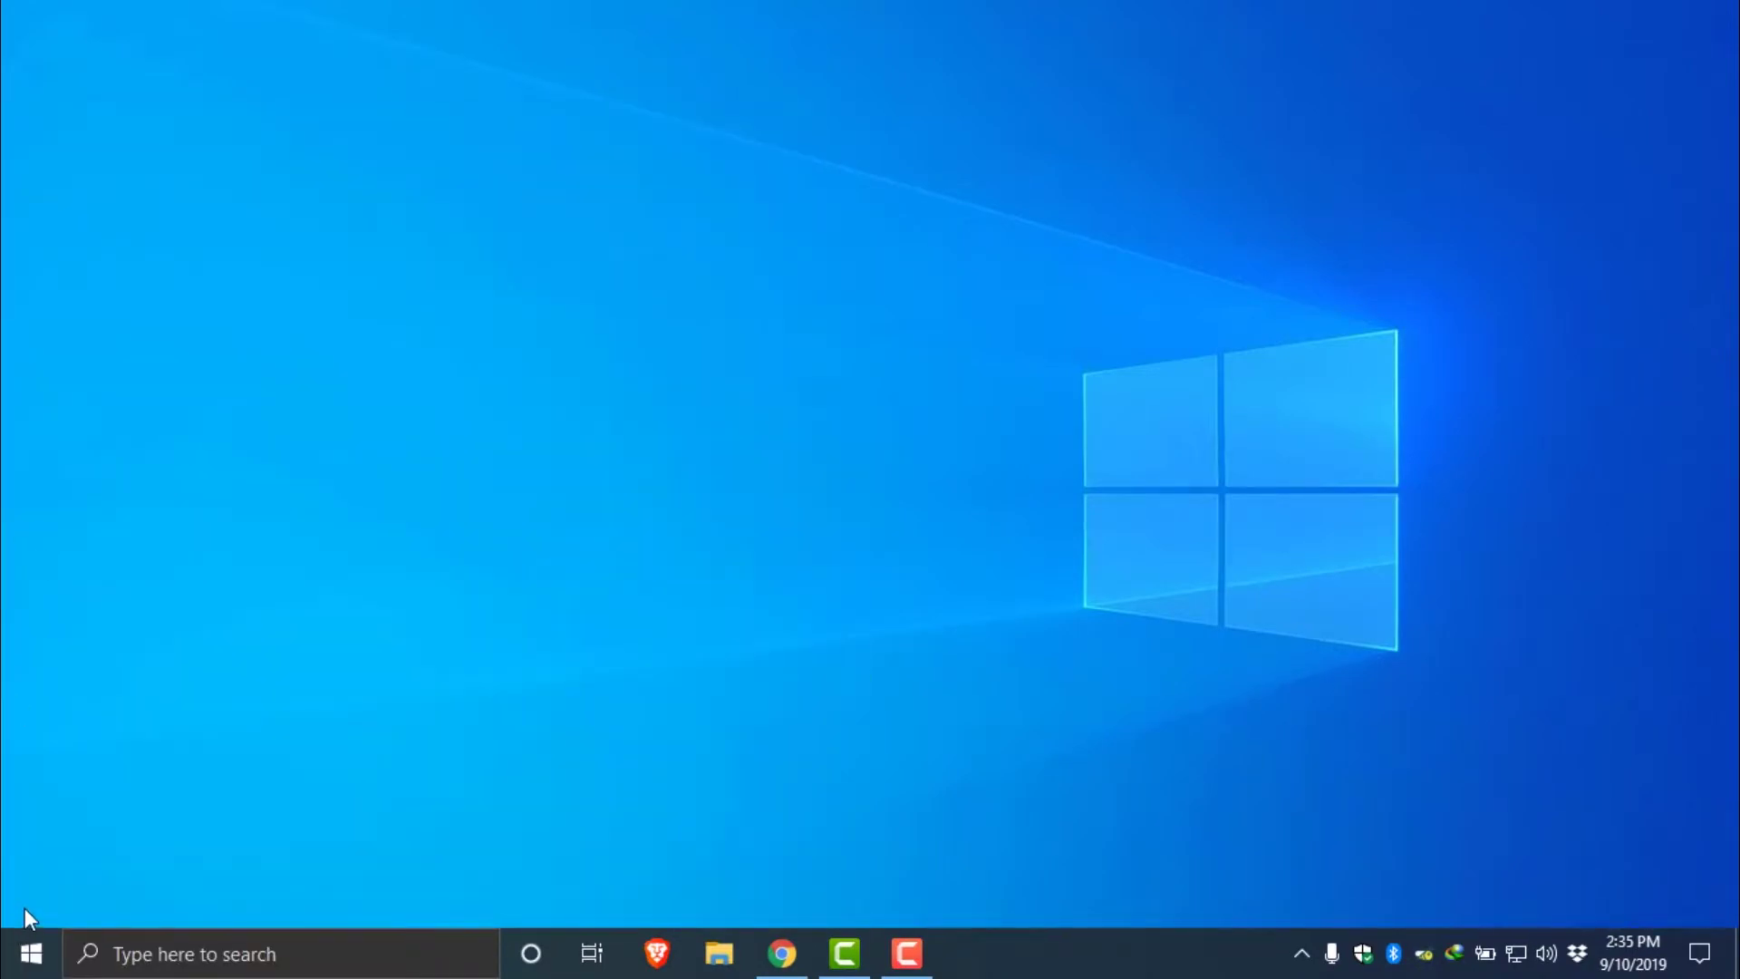
key(super+e)
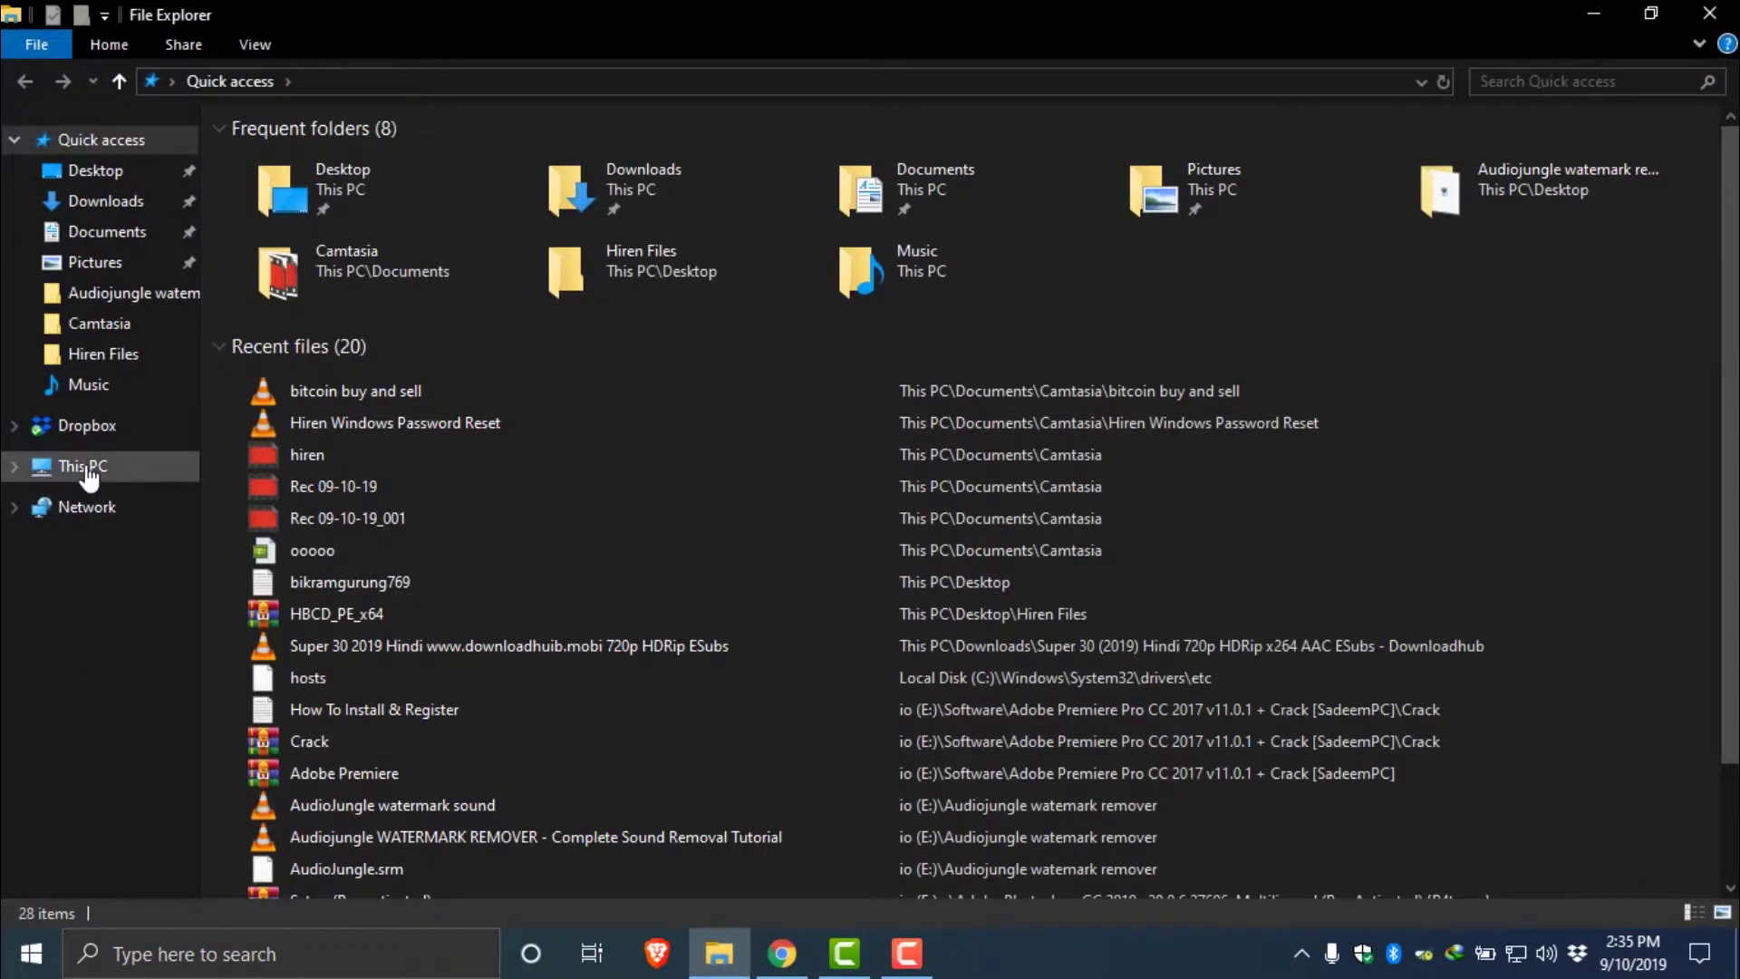
right_click(88, 473)
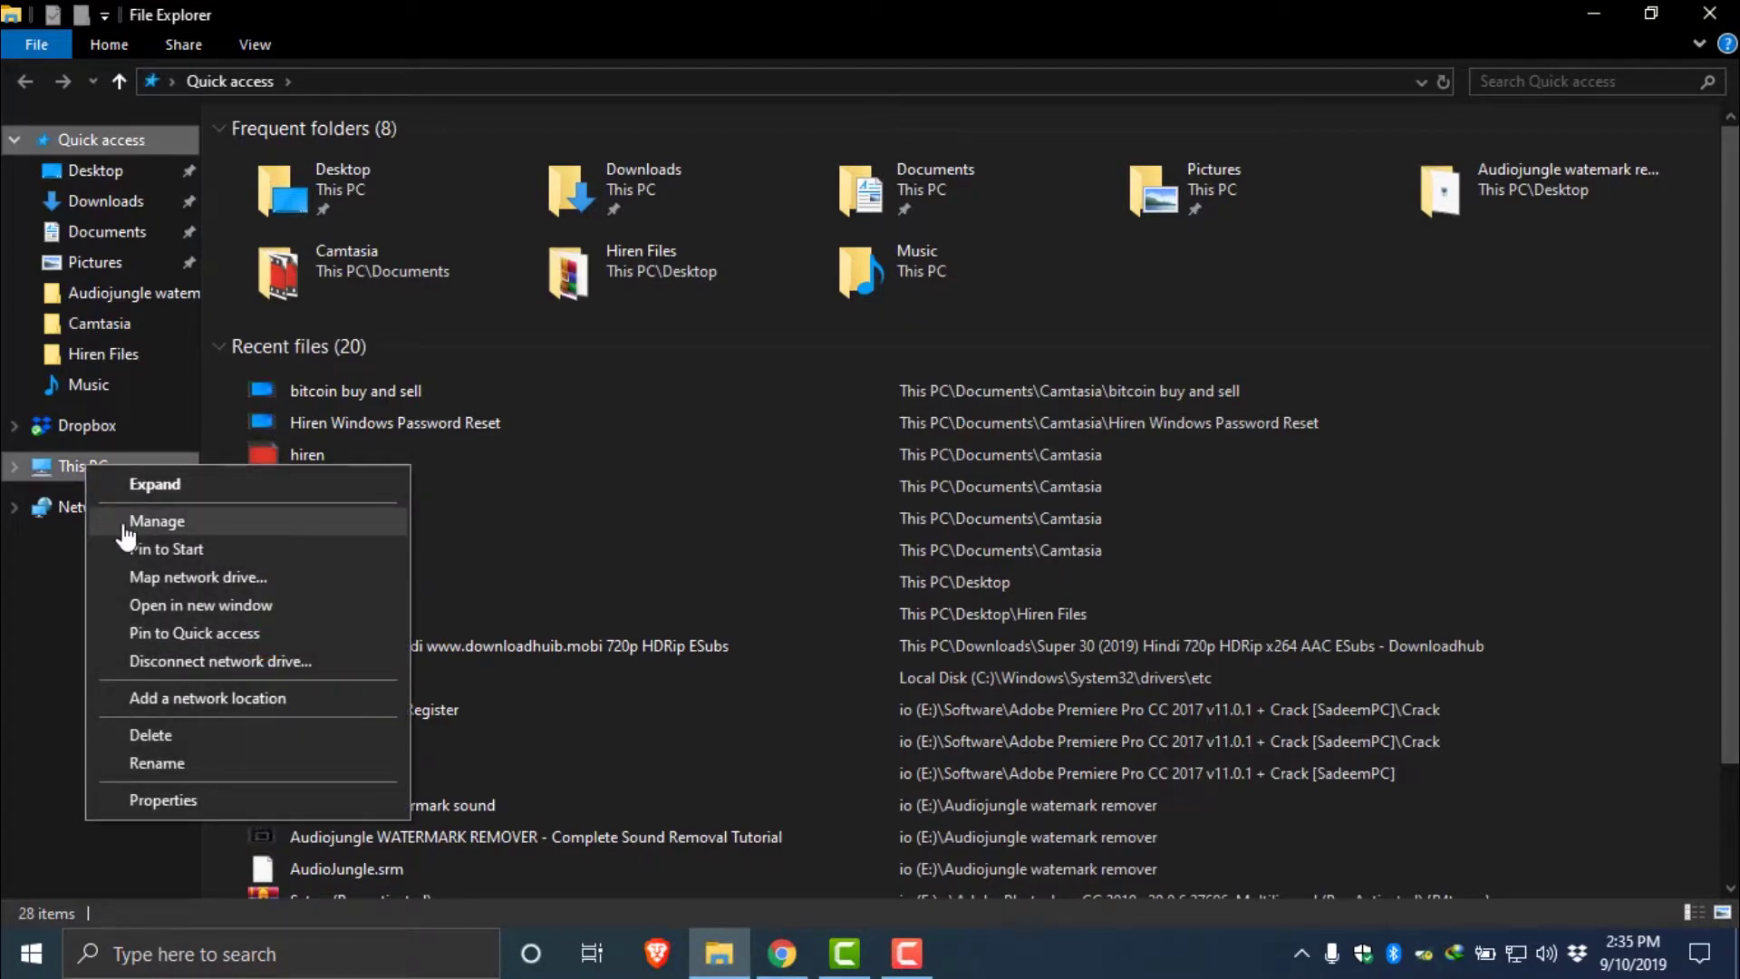
click(125, 524)
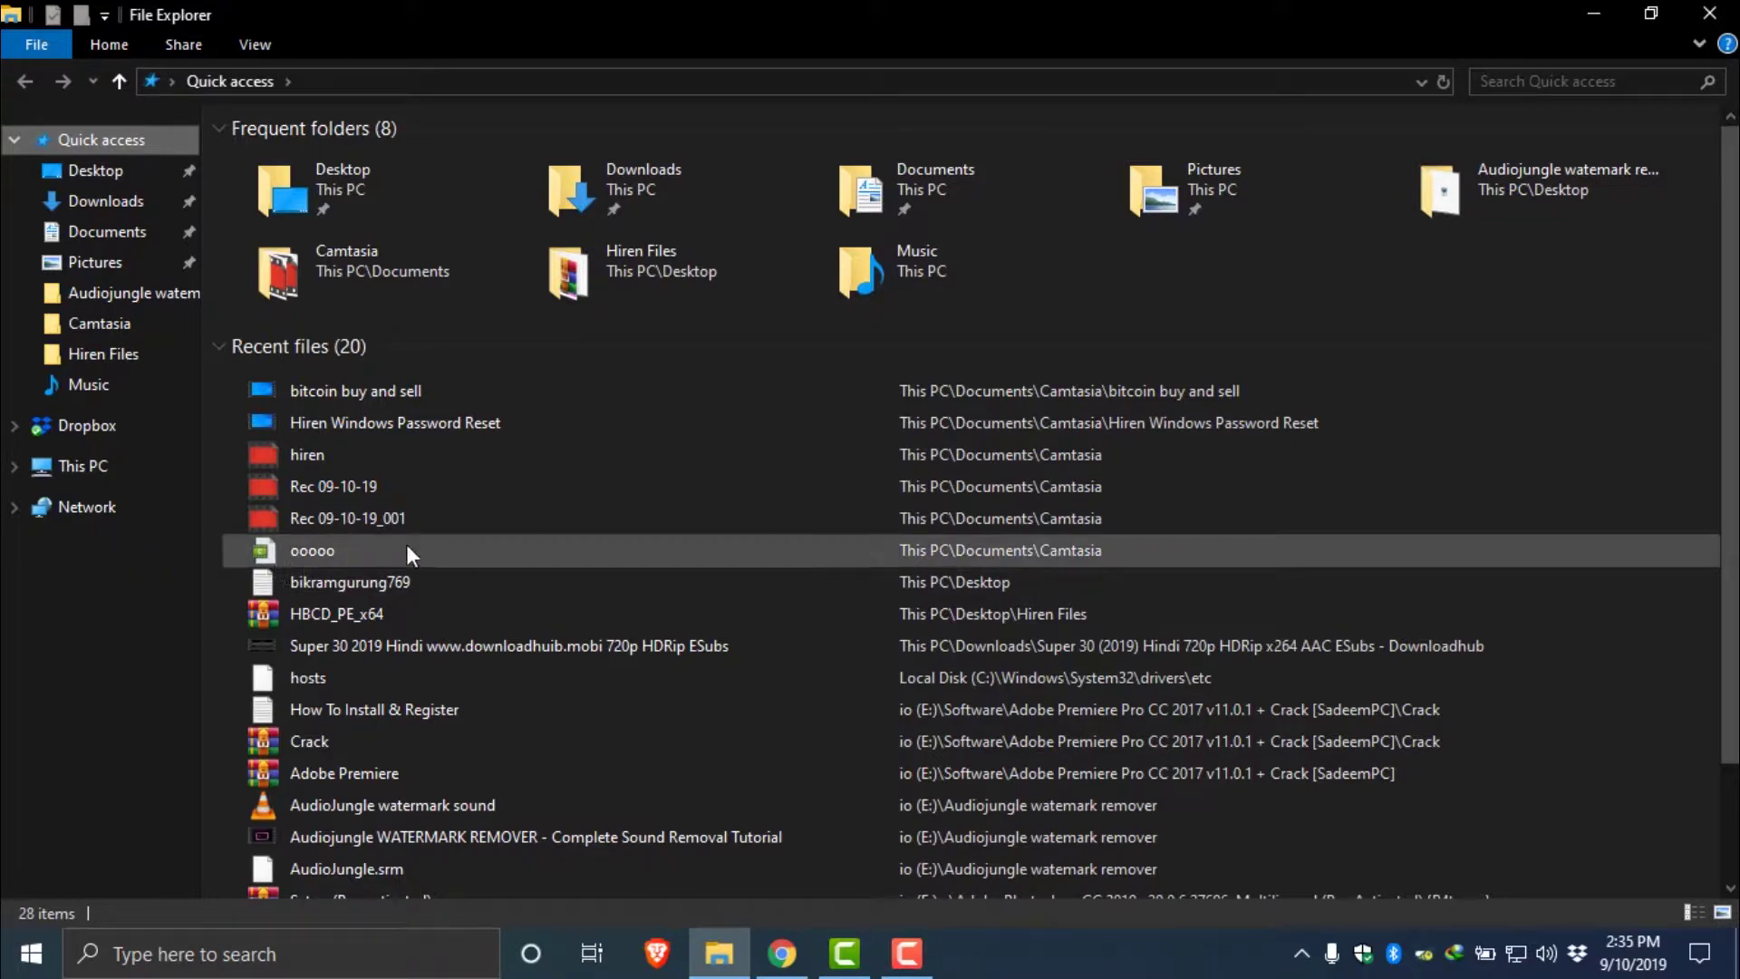
click(1710, 13)
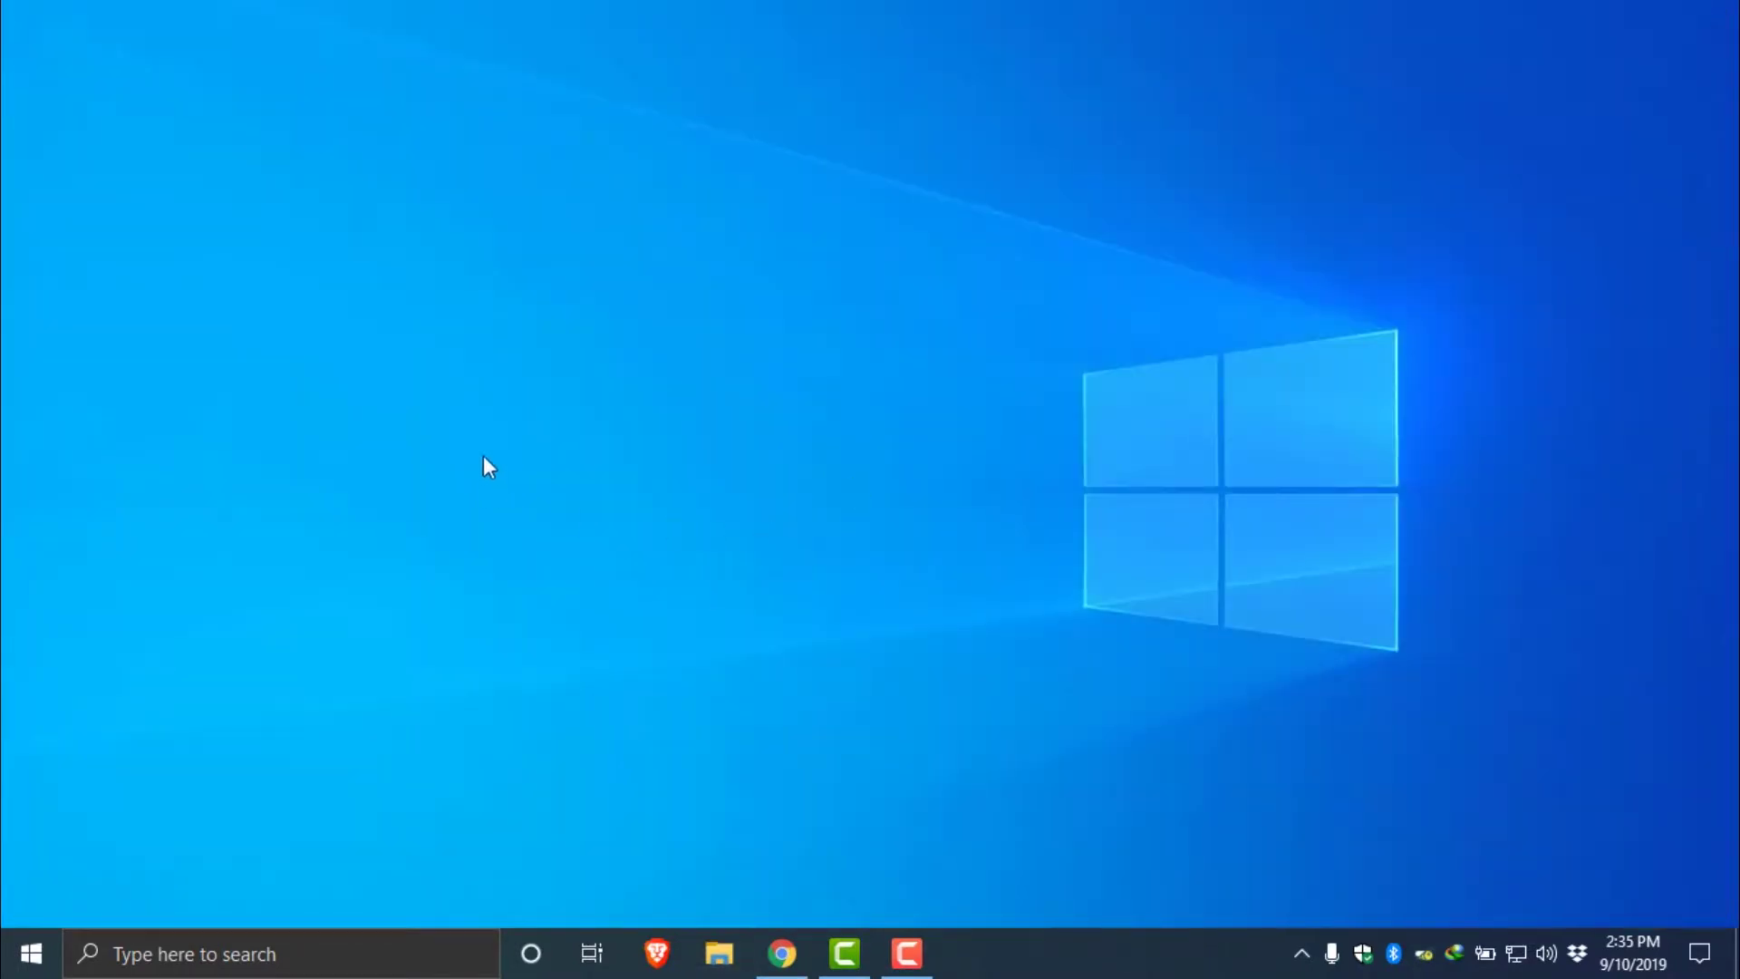
right_click(524, 405)
click(595, 553)
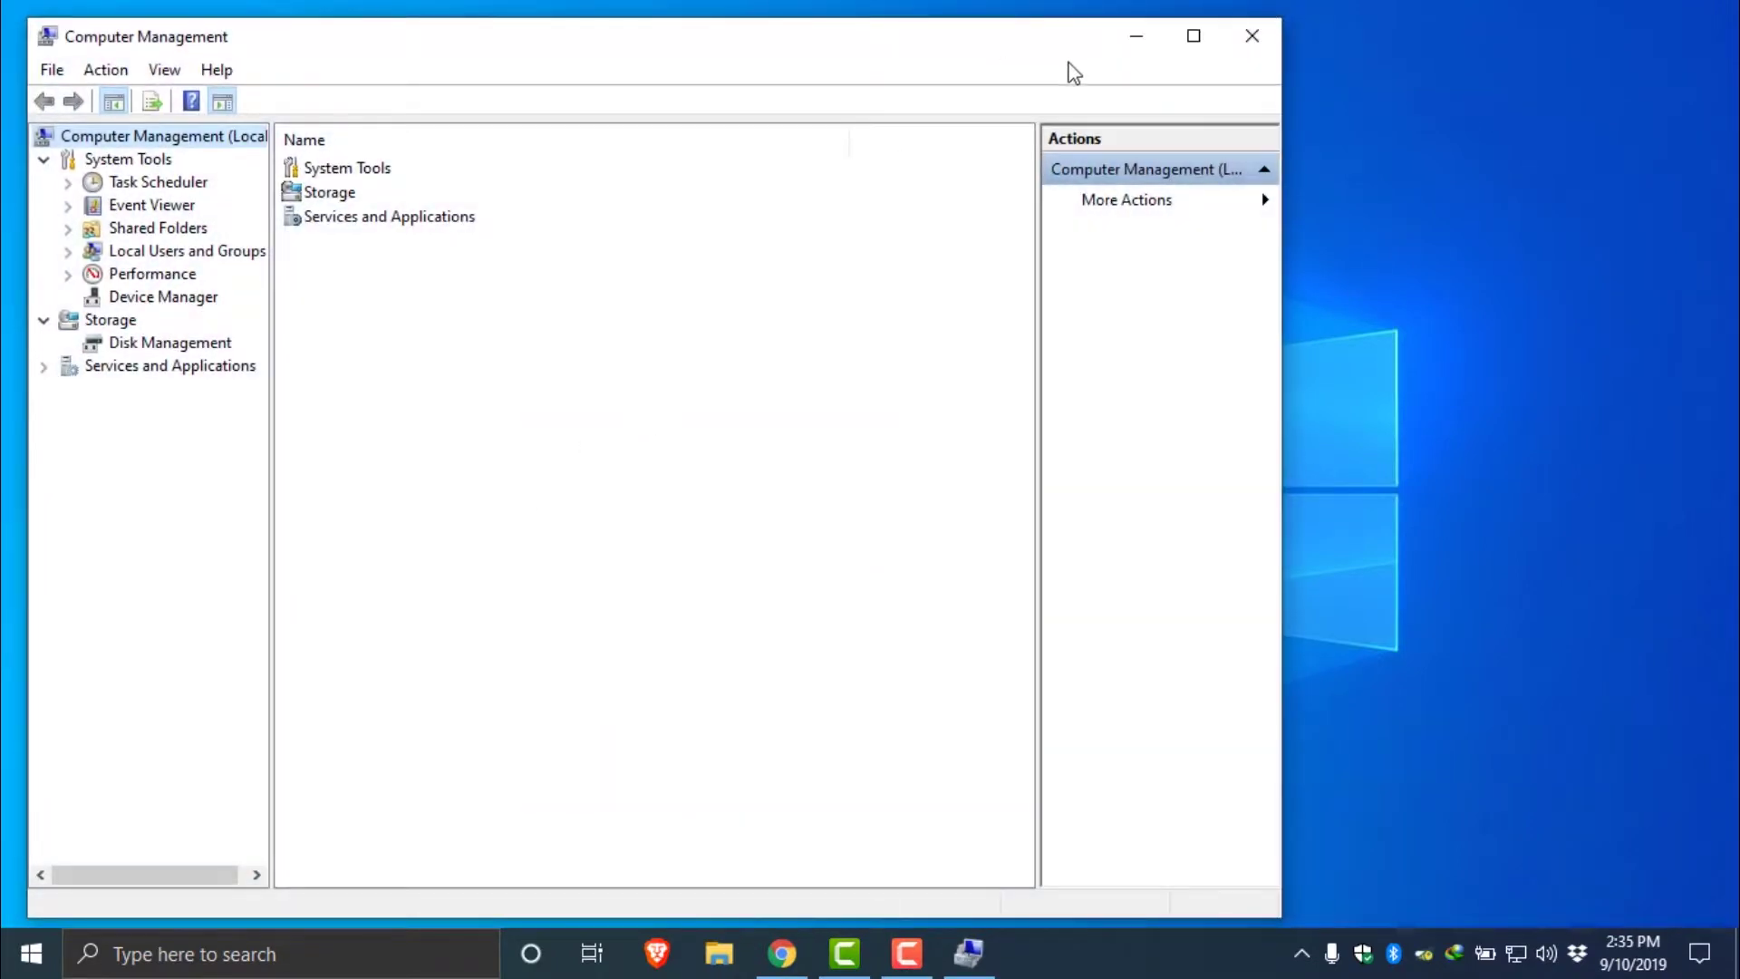
click(1194, 35)
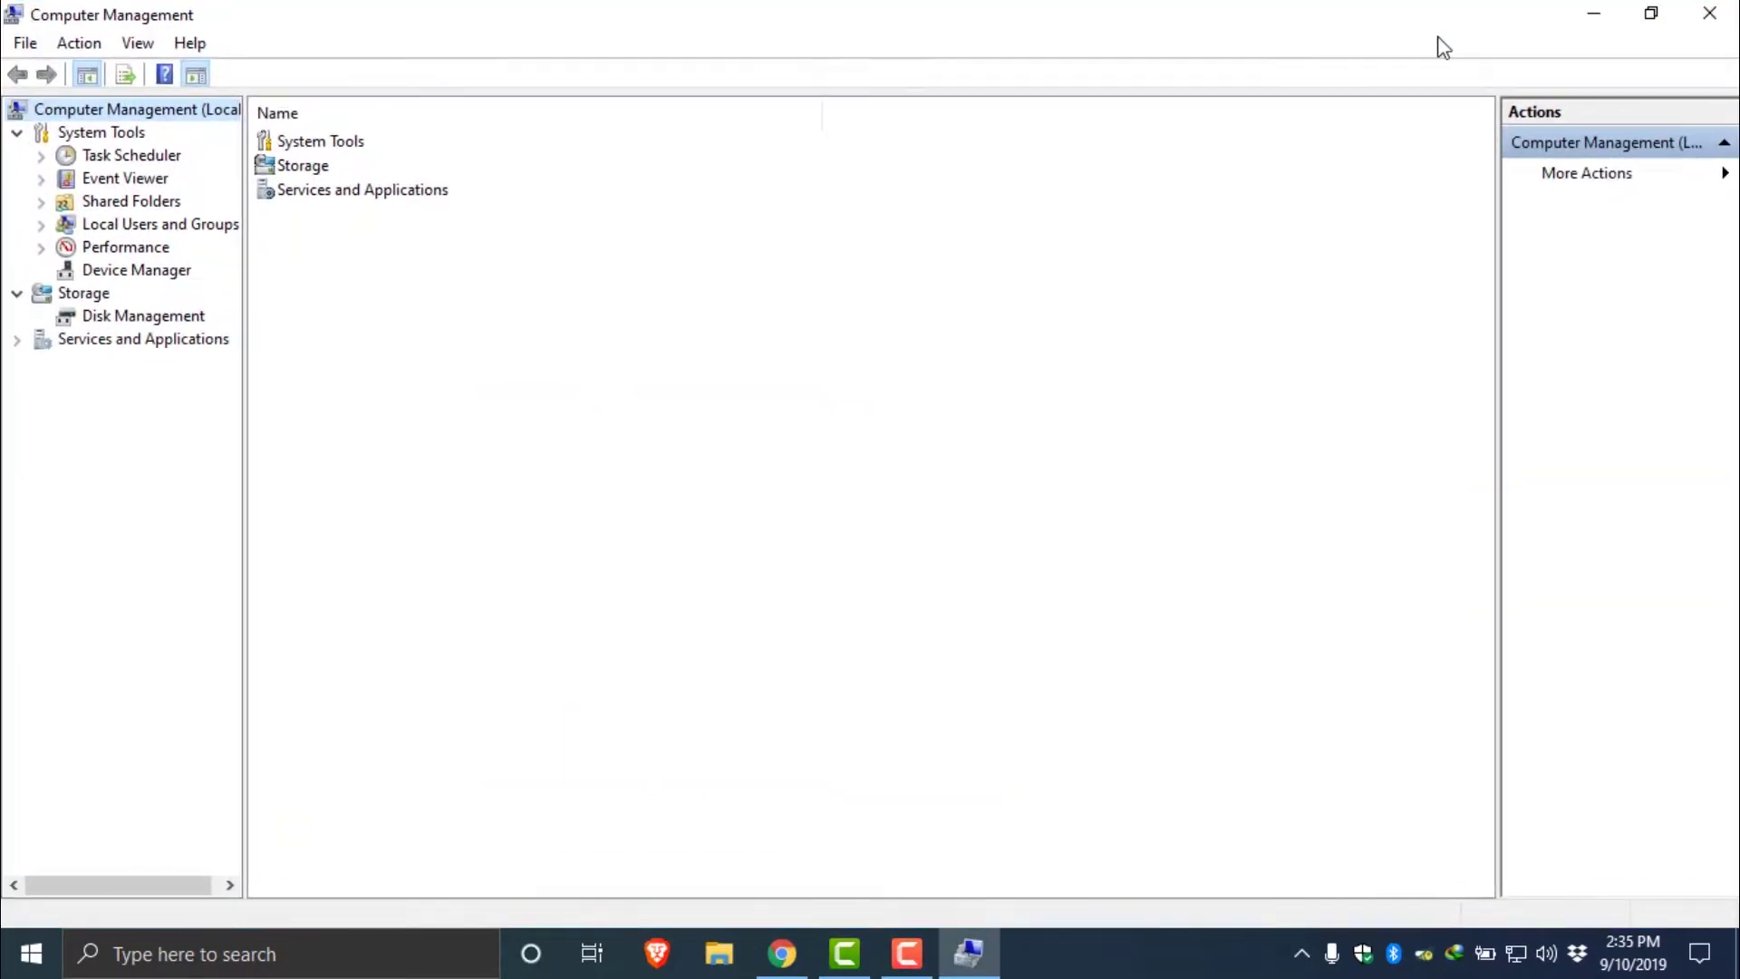
click(1722, 18)
- Show the desktop icons
right_click(742, 281)
mouse_move(956, 374)
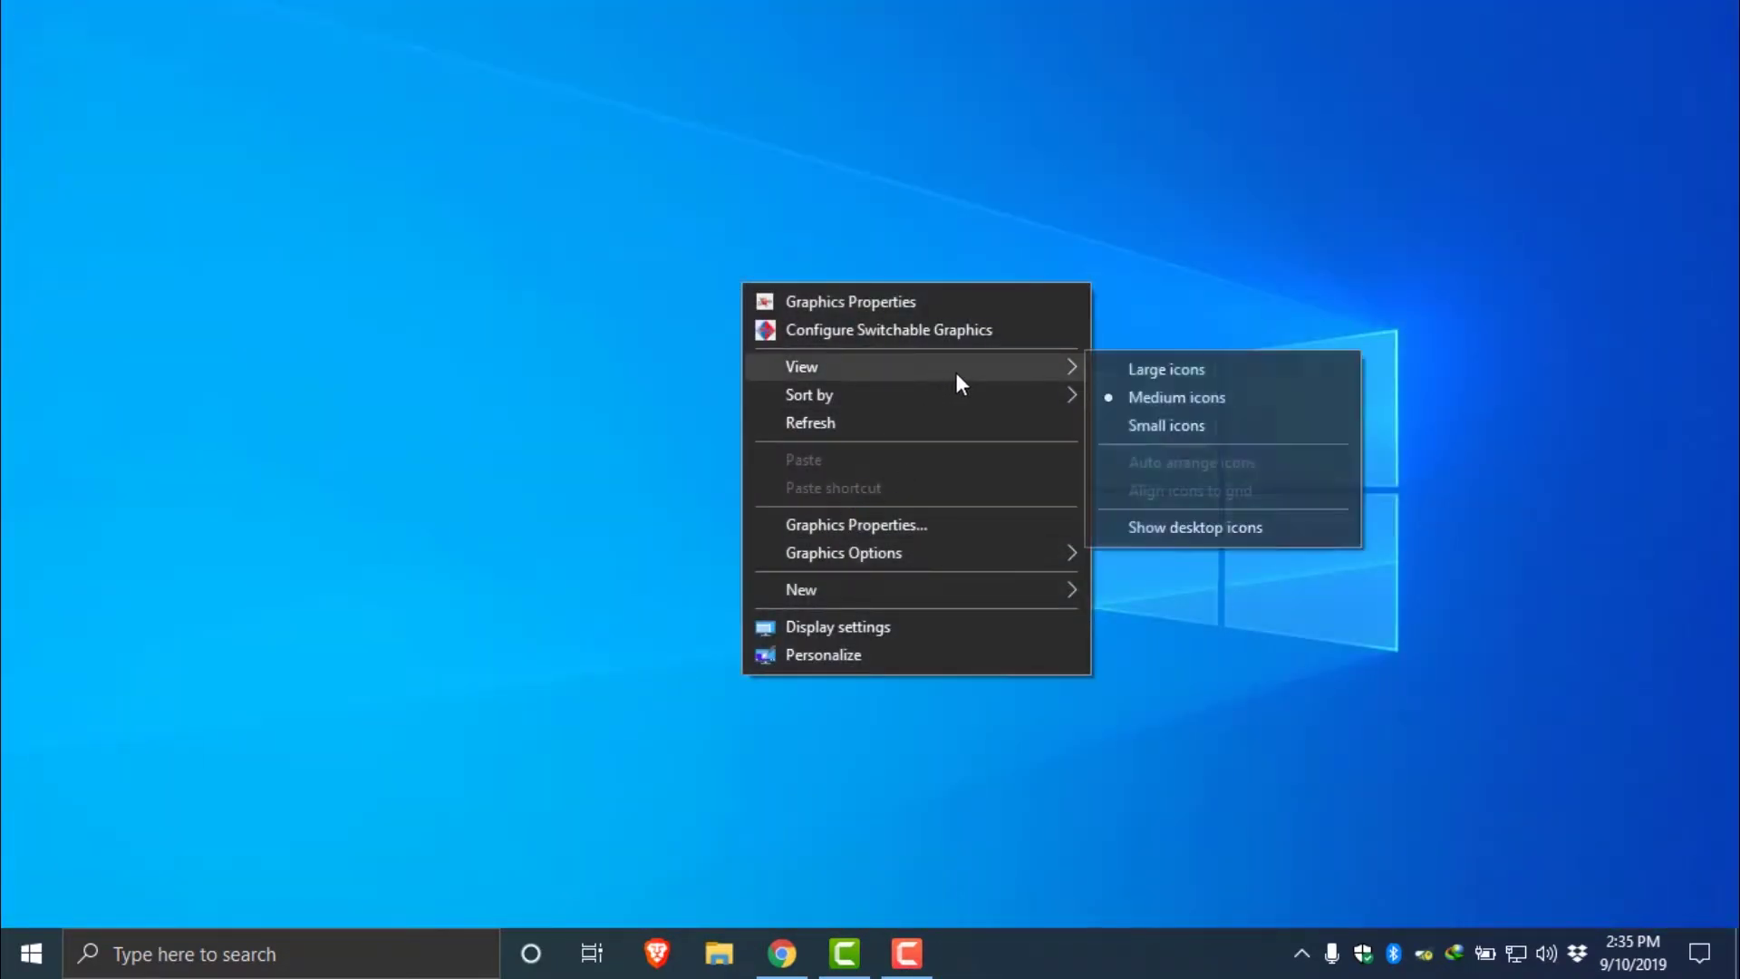
click(1120, 526)
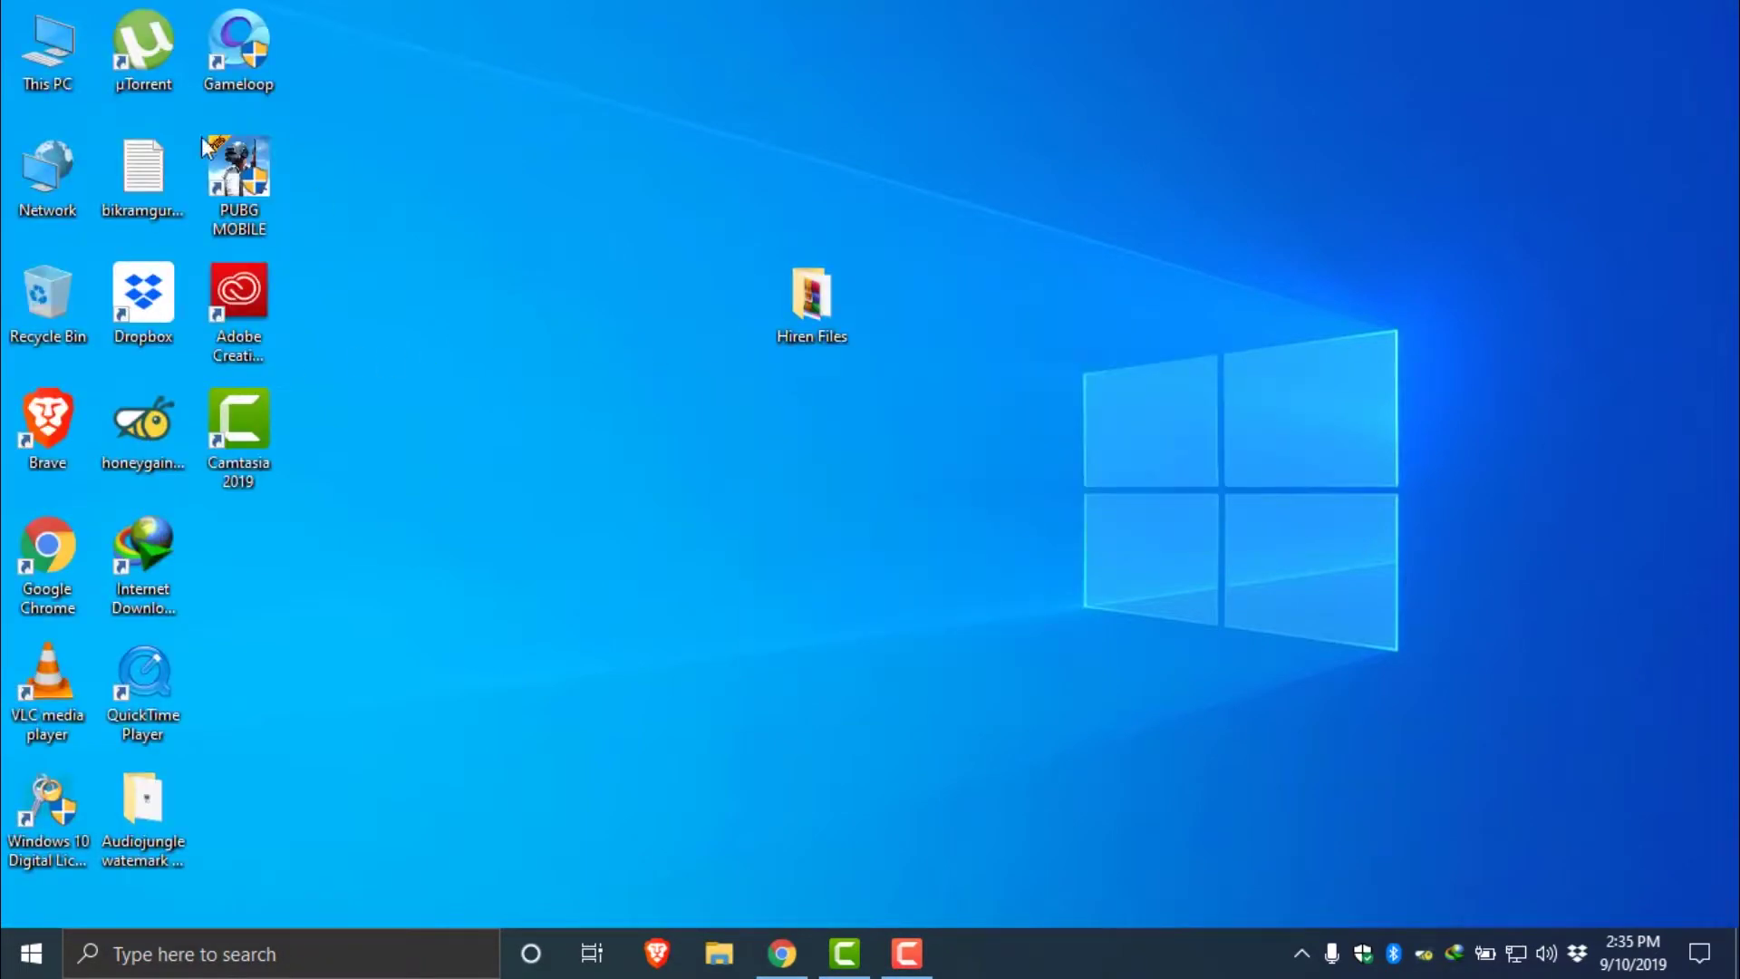
- Open the system properties of This PC from the desktop and maximize the window
right_click(57, 65)
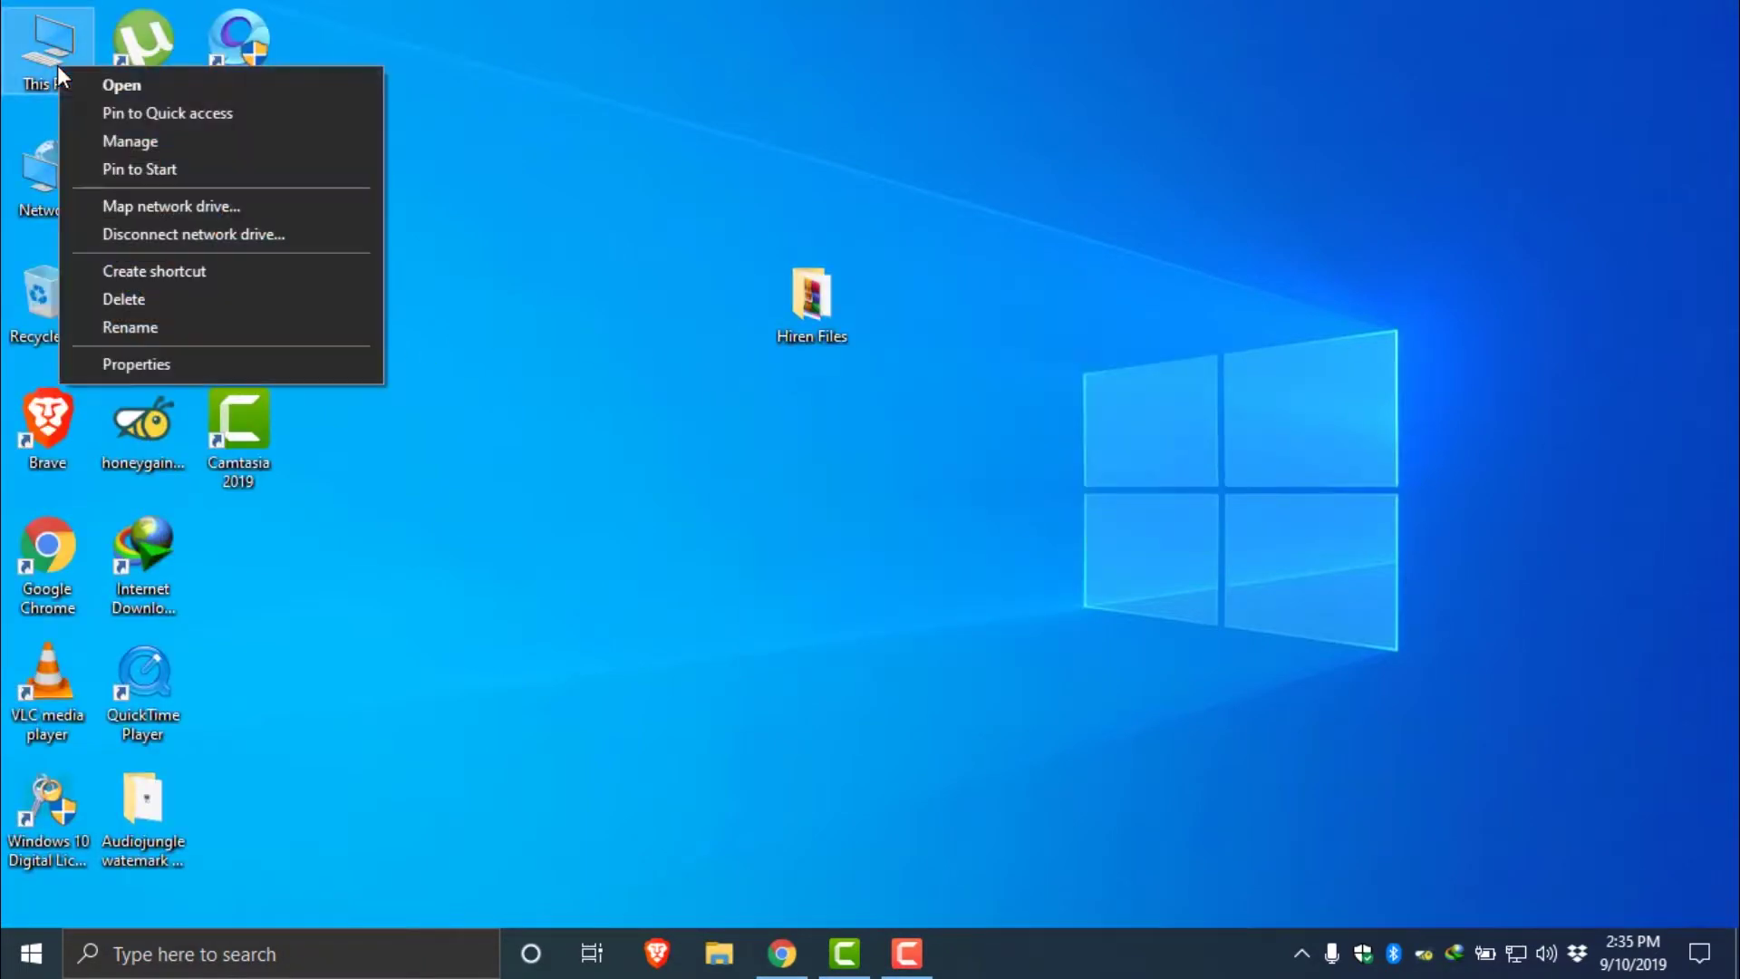
click(117, 363)
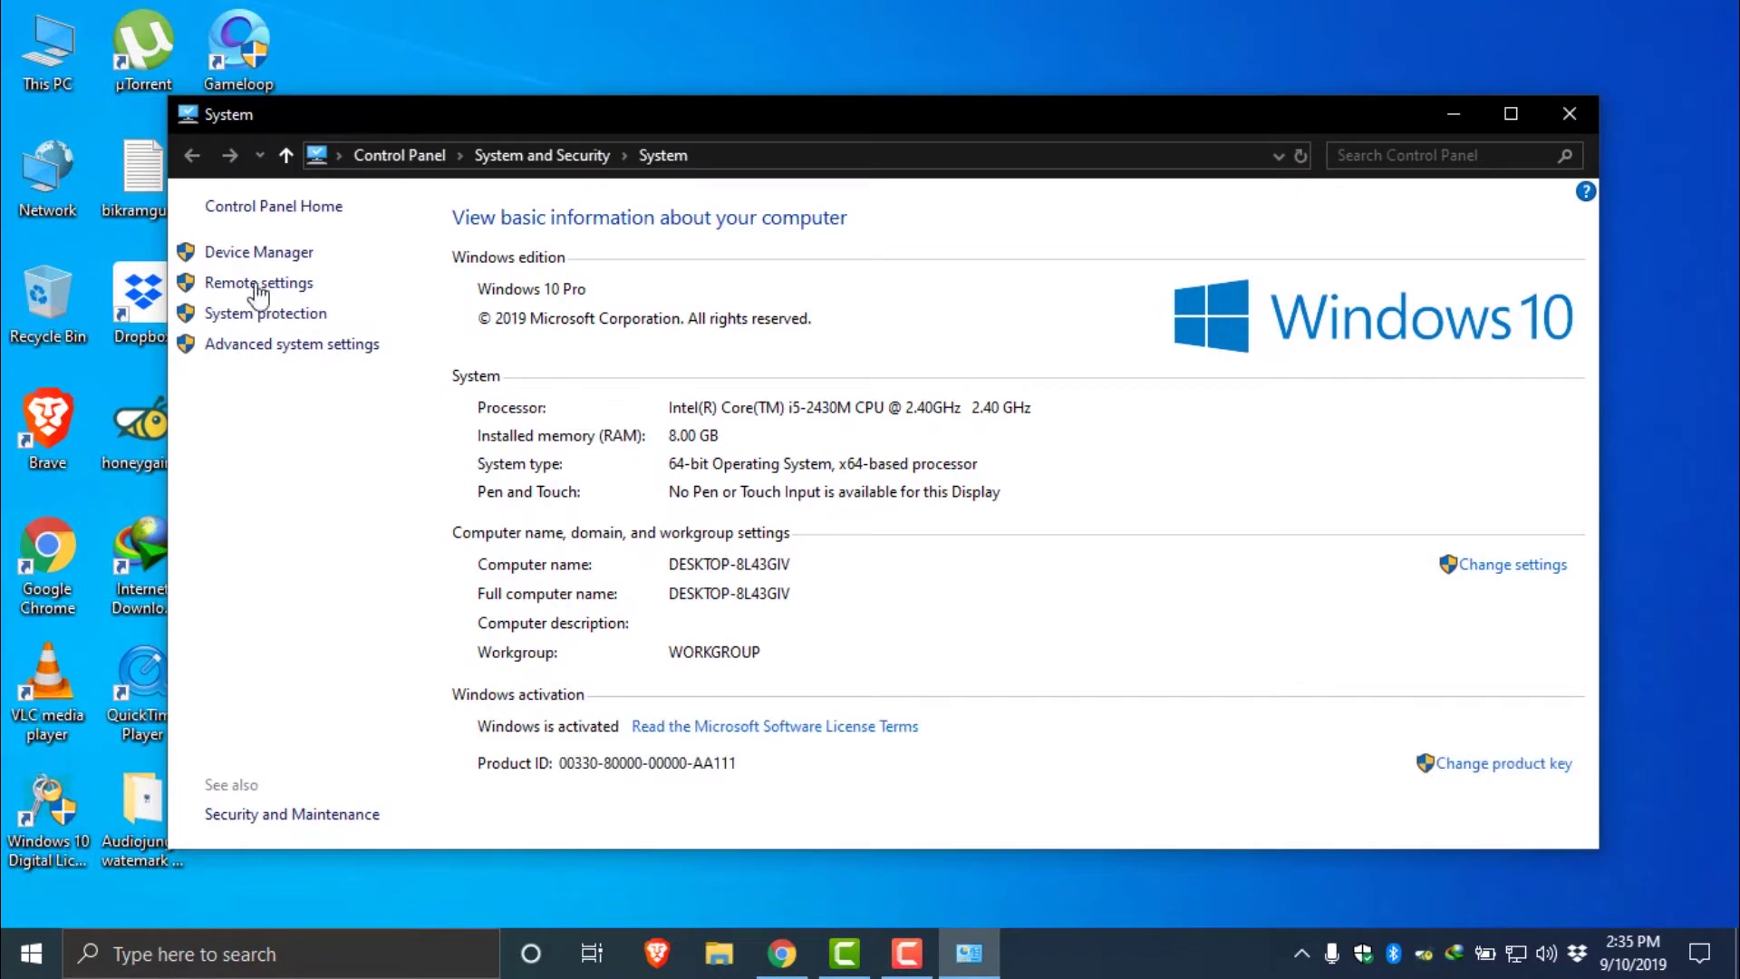
click(60, 80)
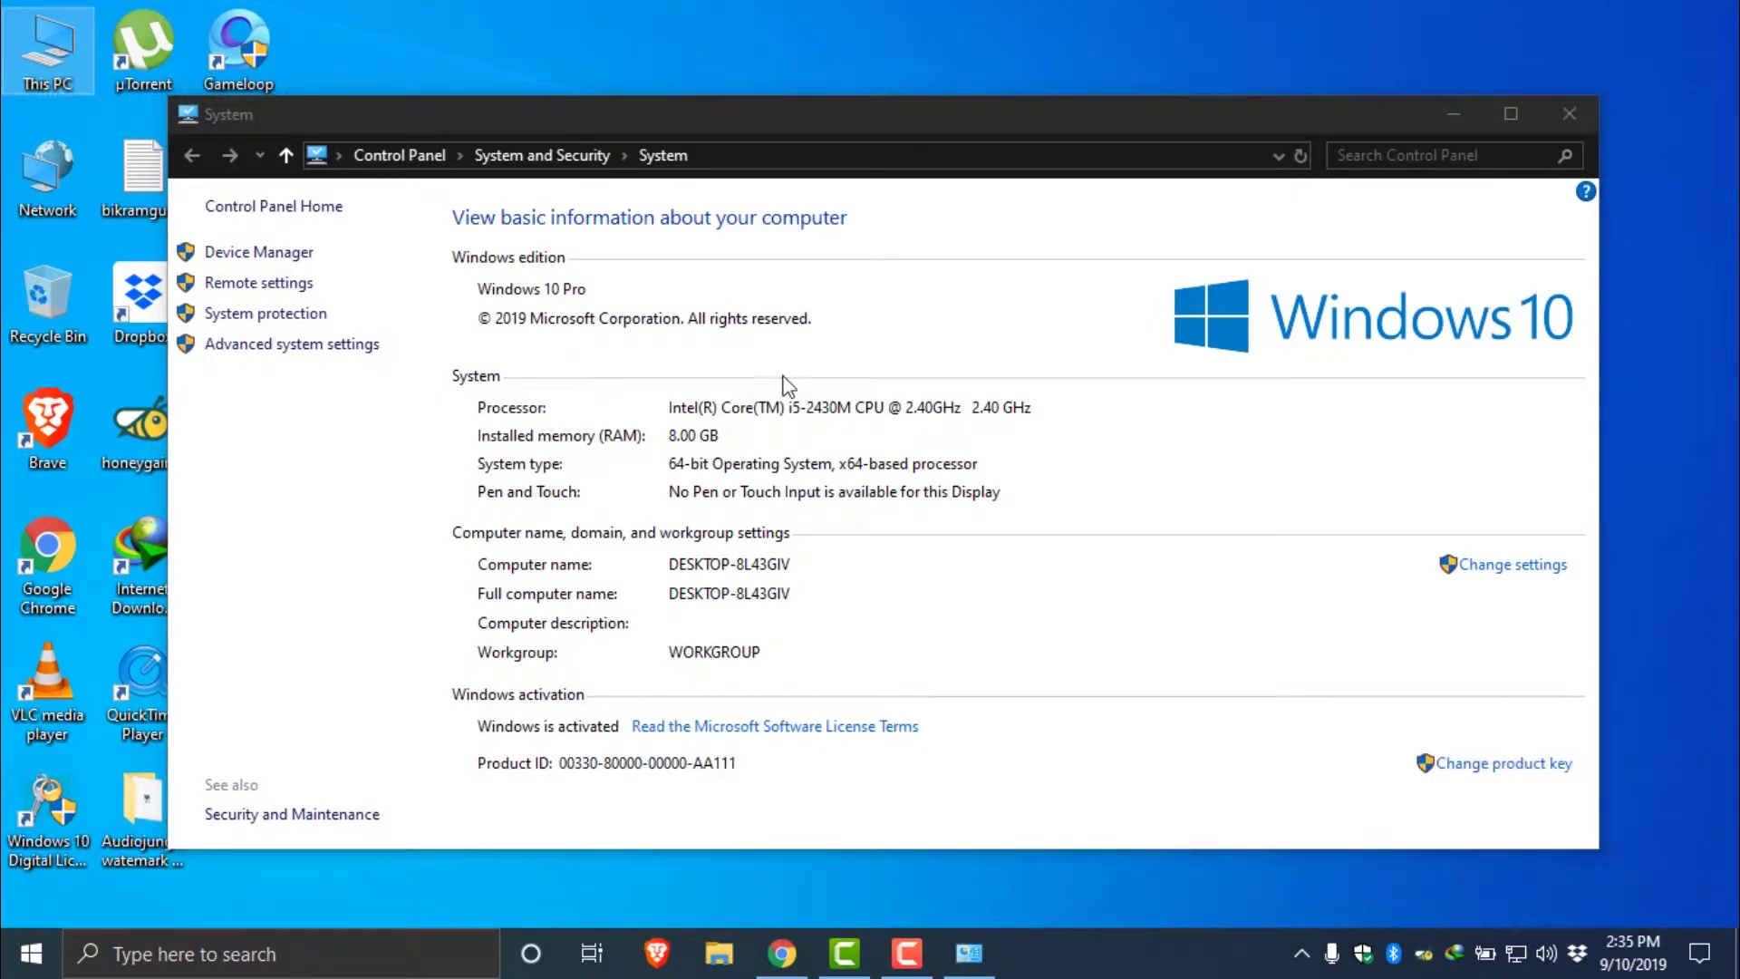
click(1504, 109)
click(1506, 109)
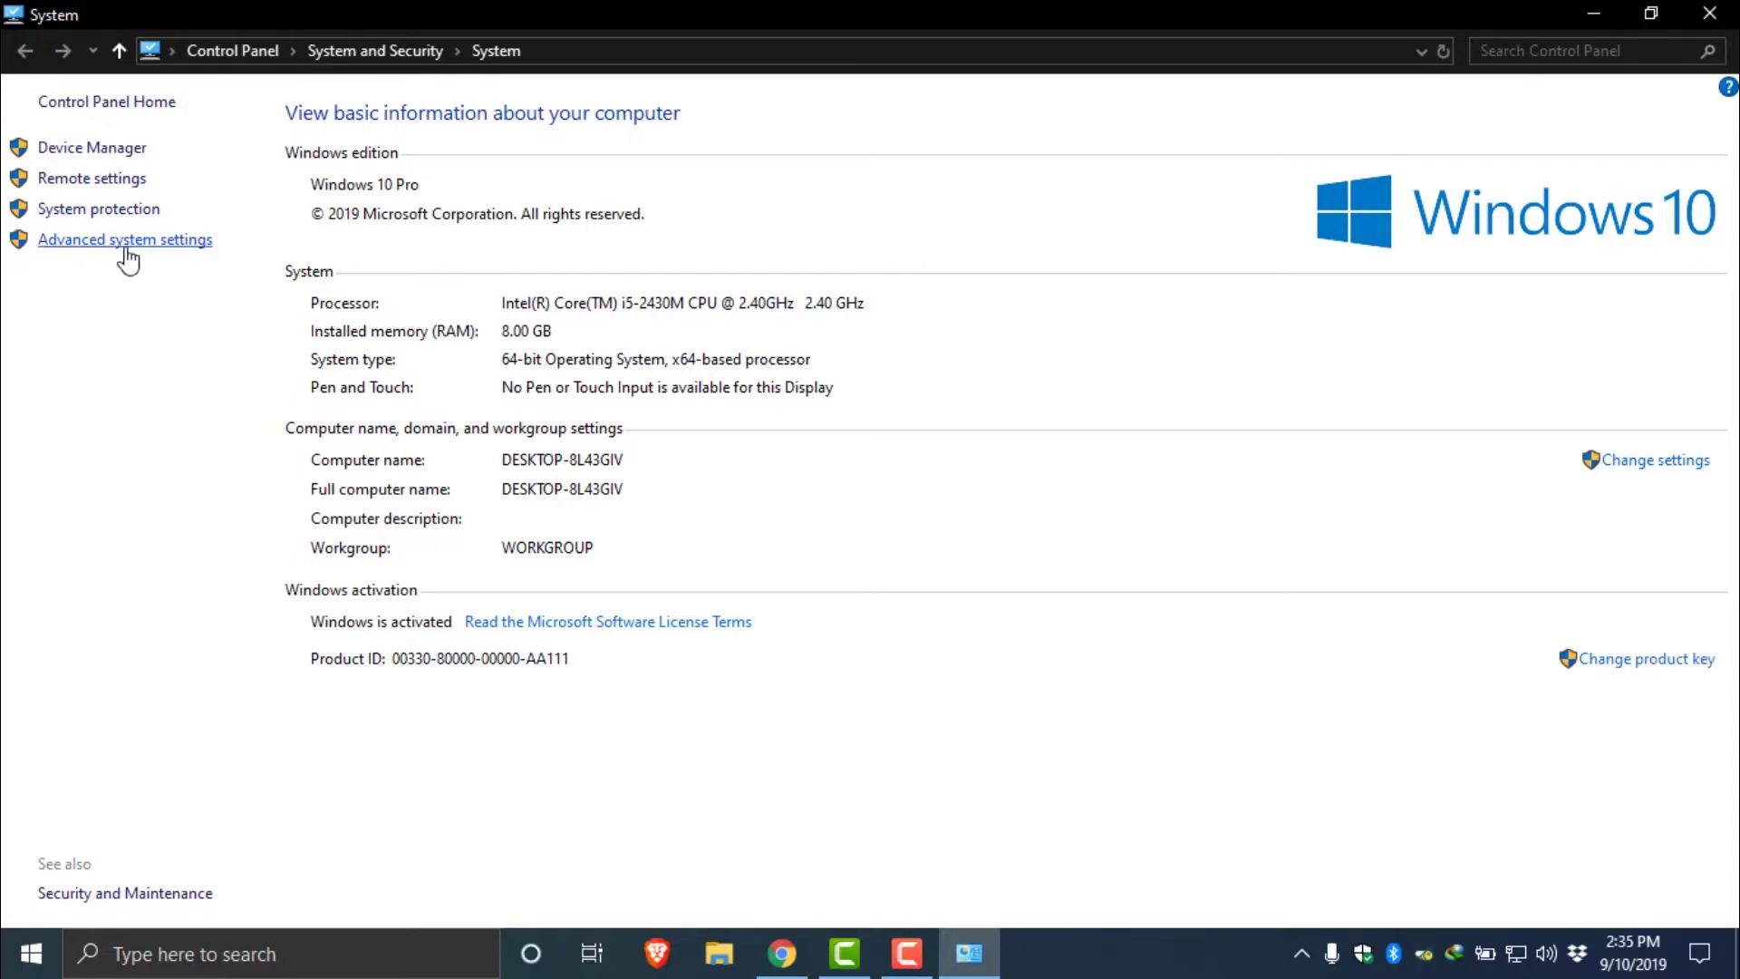
- Open the System Protection settings and bring up the restore configuration for Local Disk (C:)
click(93, 217)
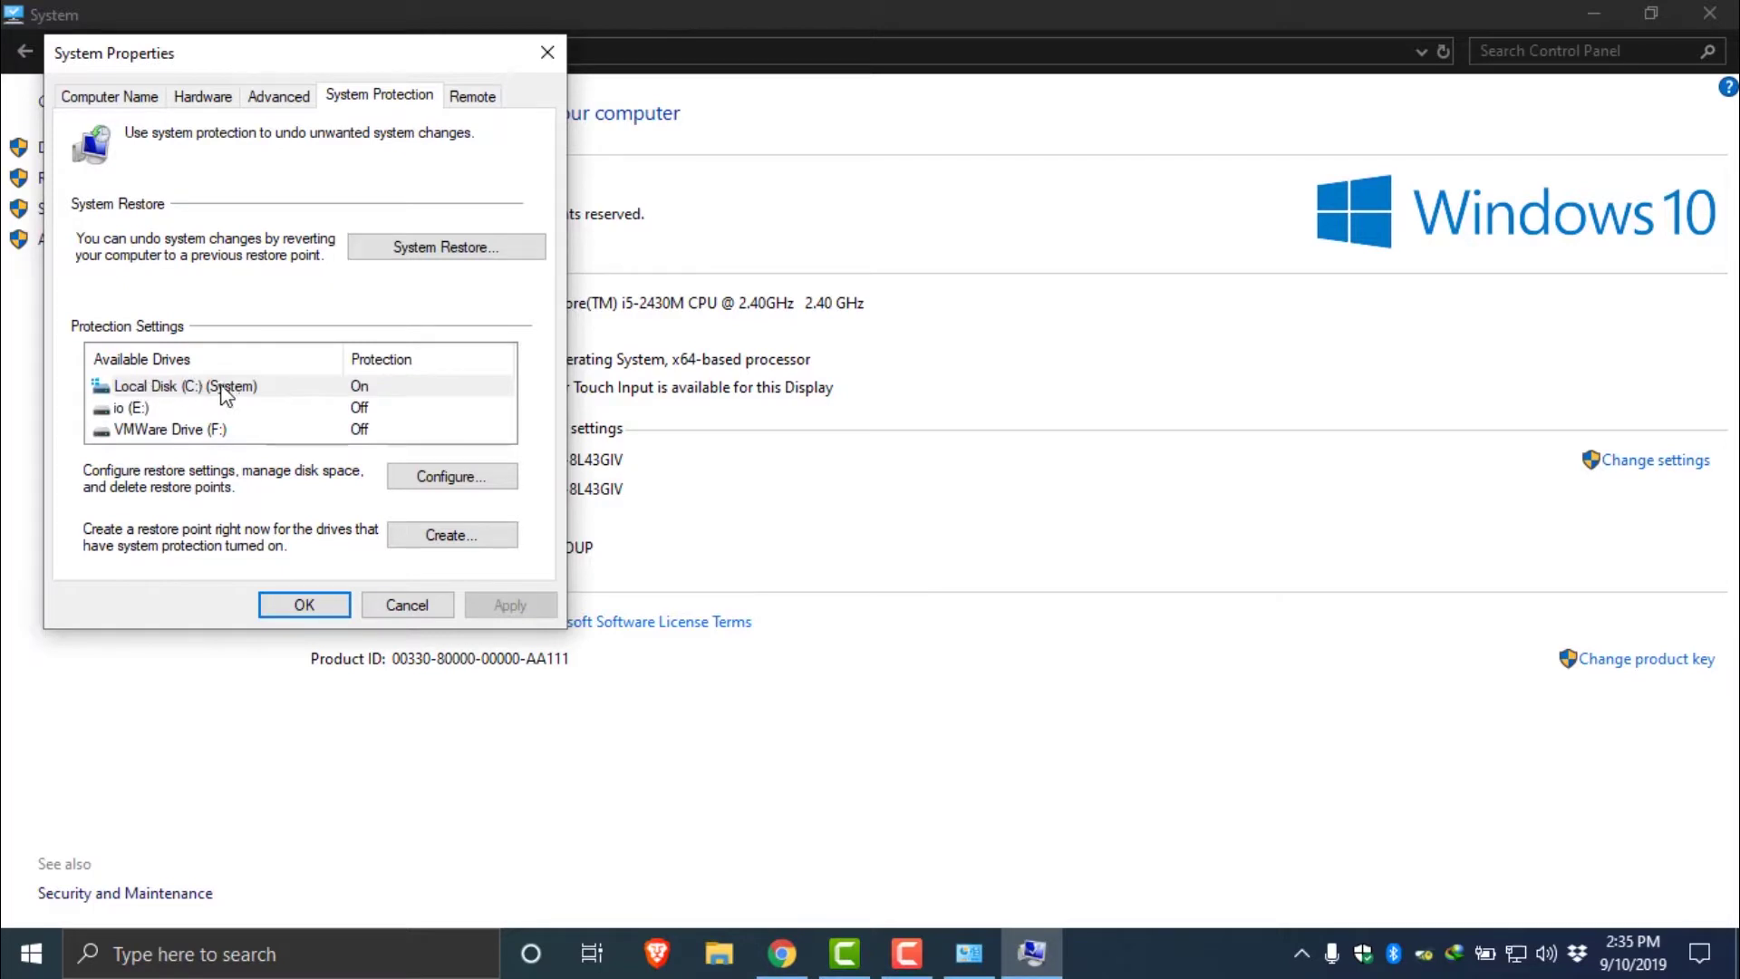
click(367, 392)
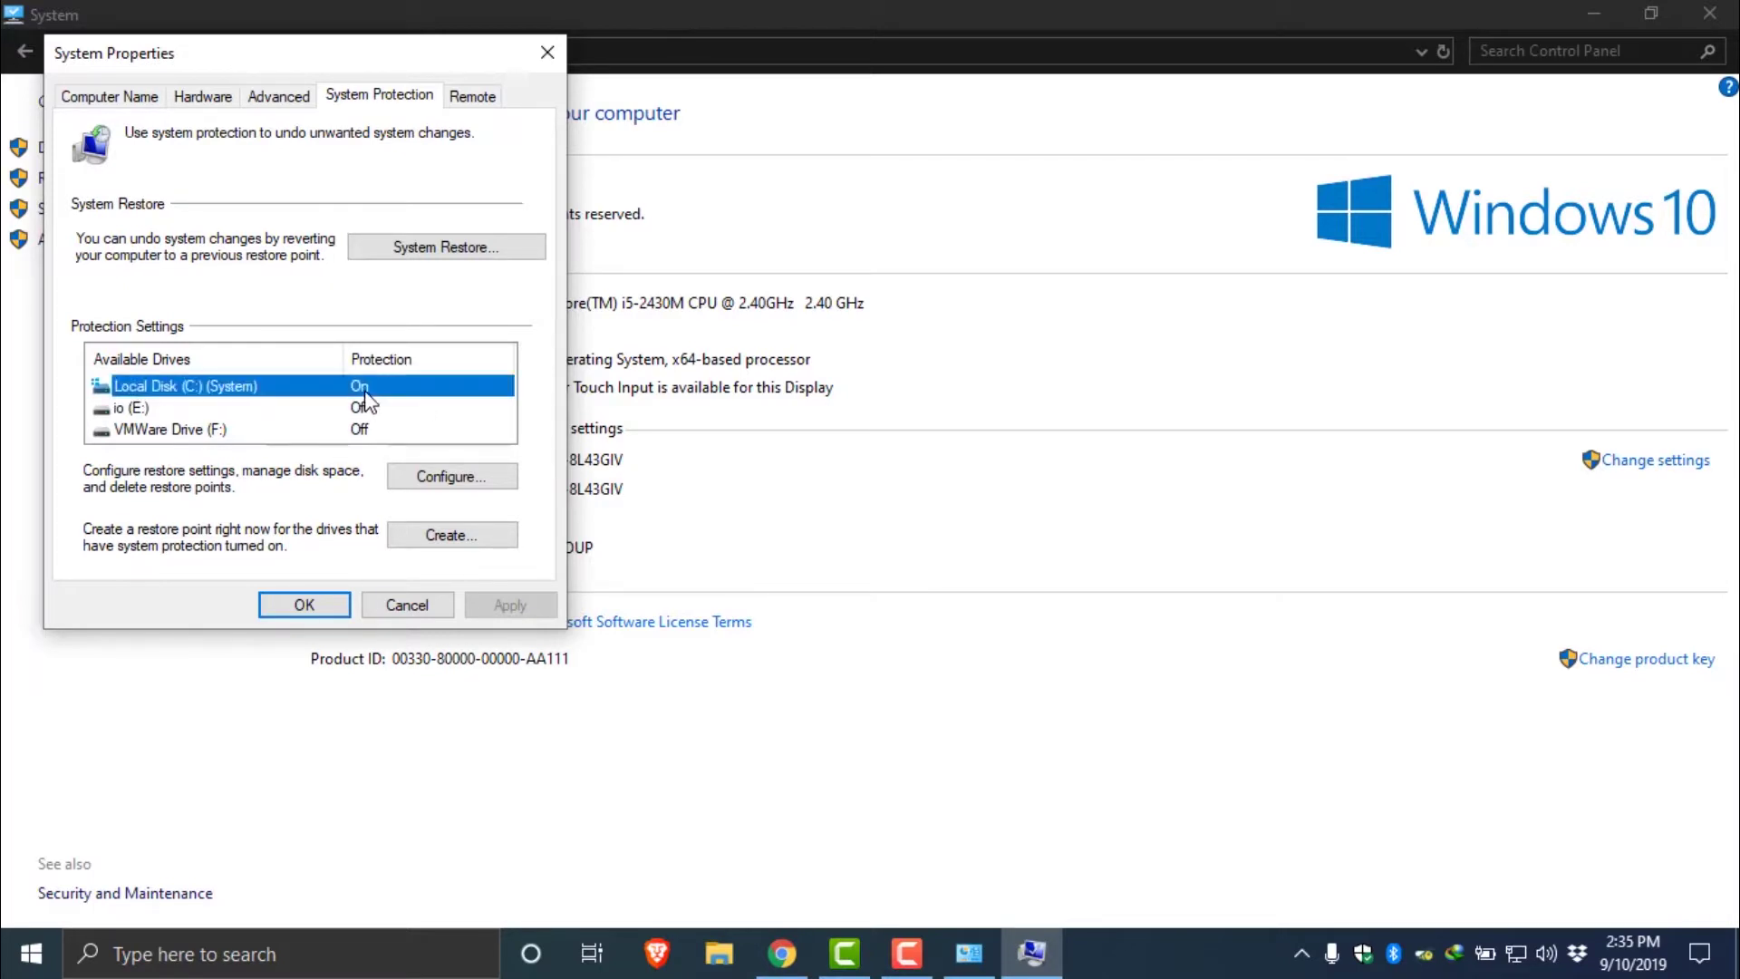
click(444, 488)
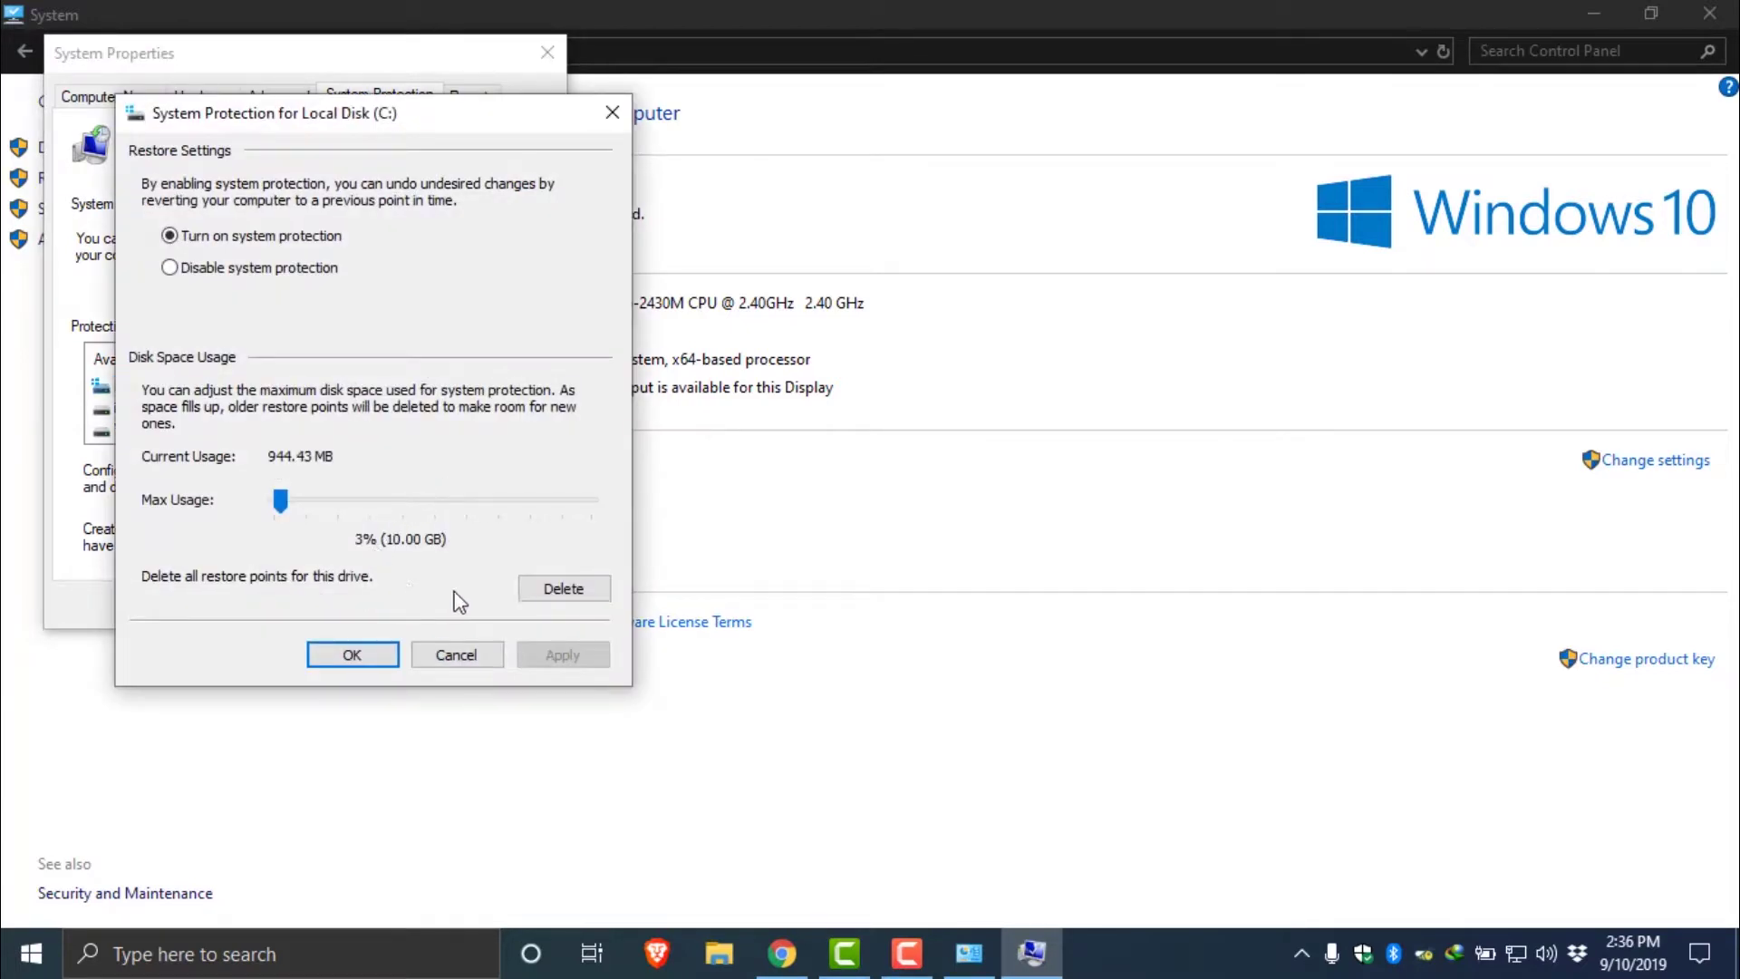
- Delete all restore points for Local Disk (C:), confirm the deletion and accept the drive's protection settings
click(569, 589)
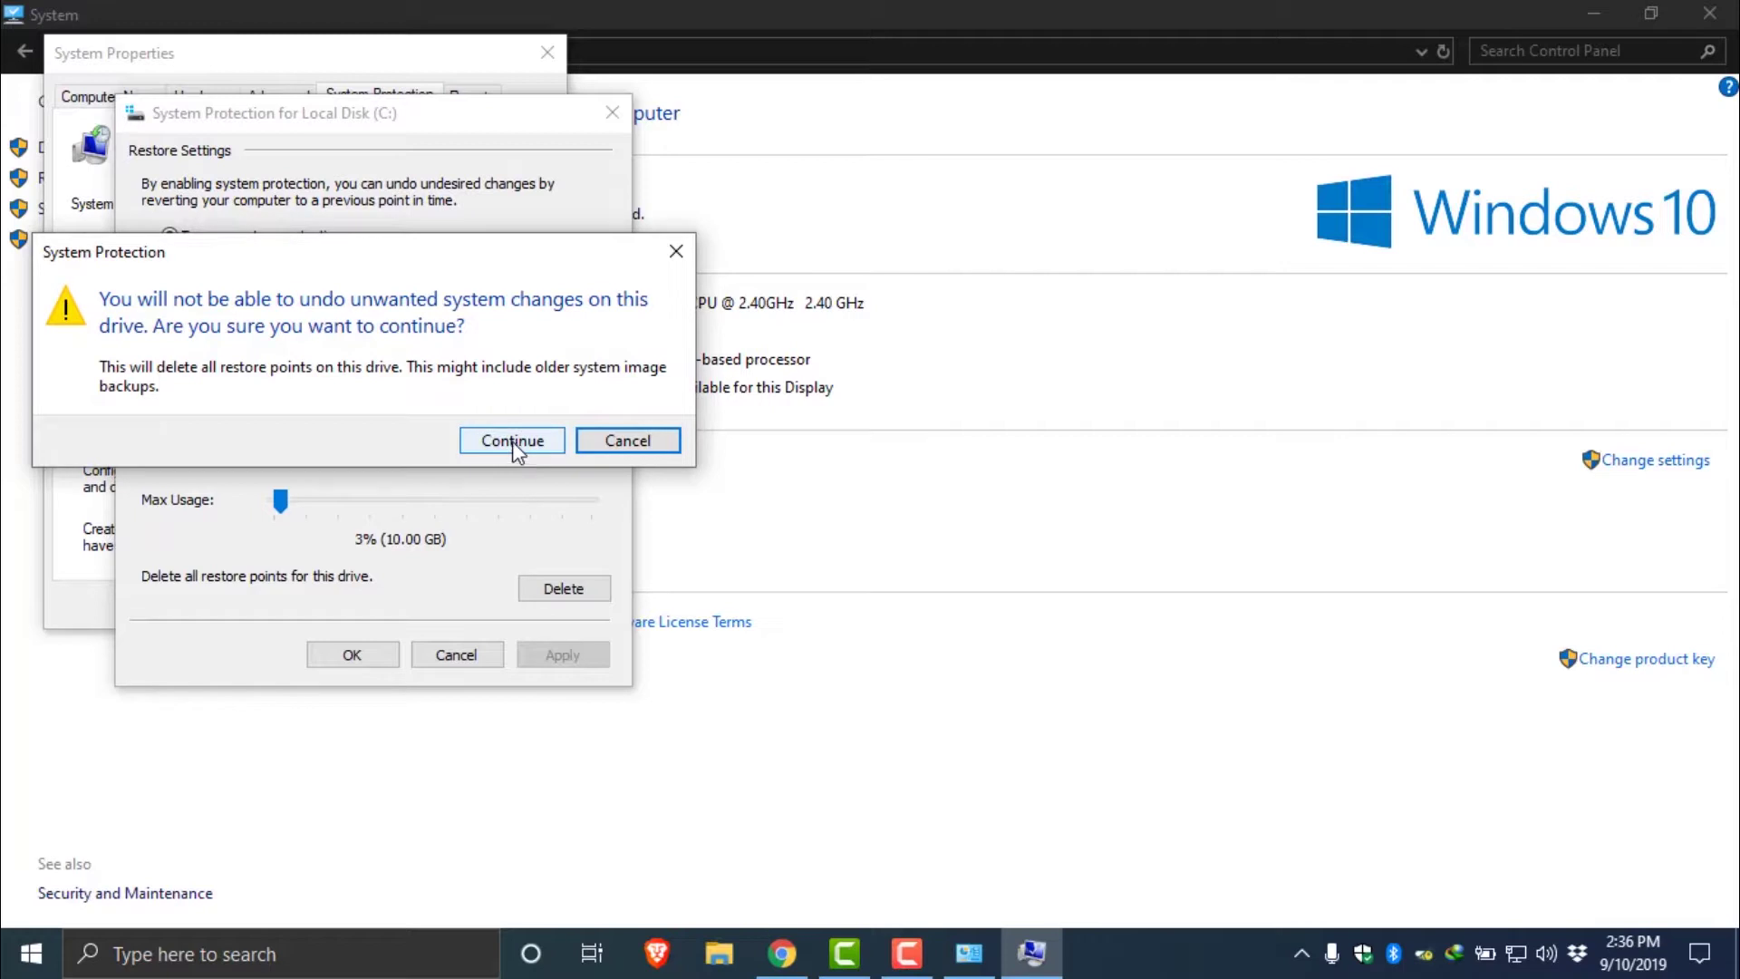
click(513, 442)
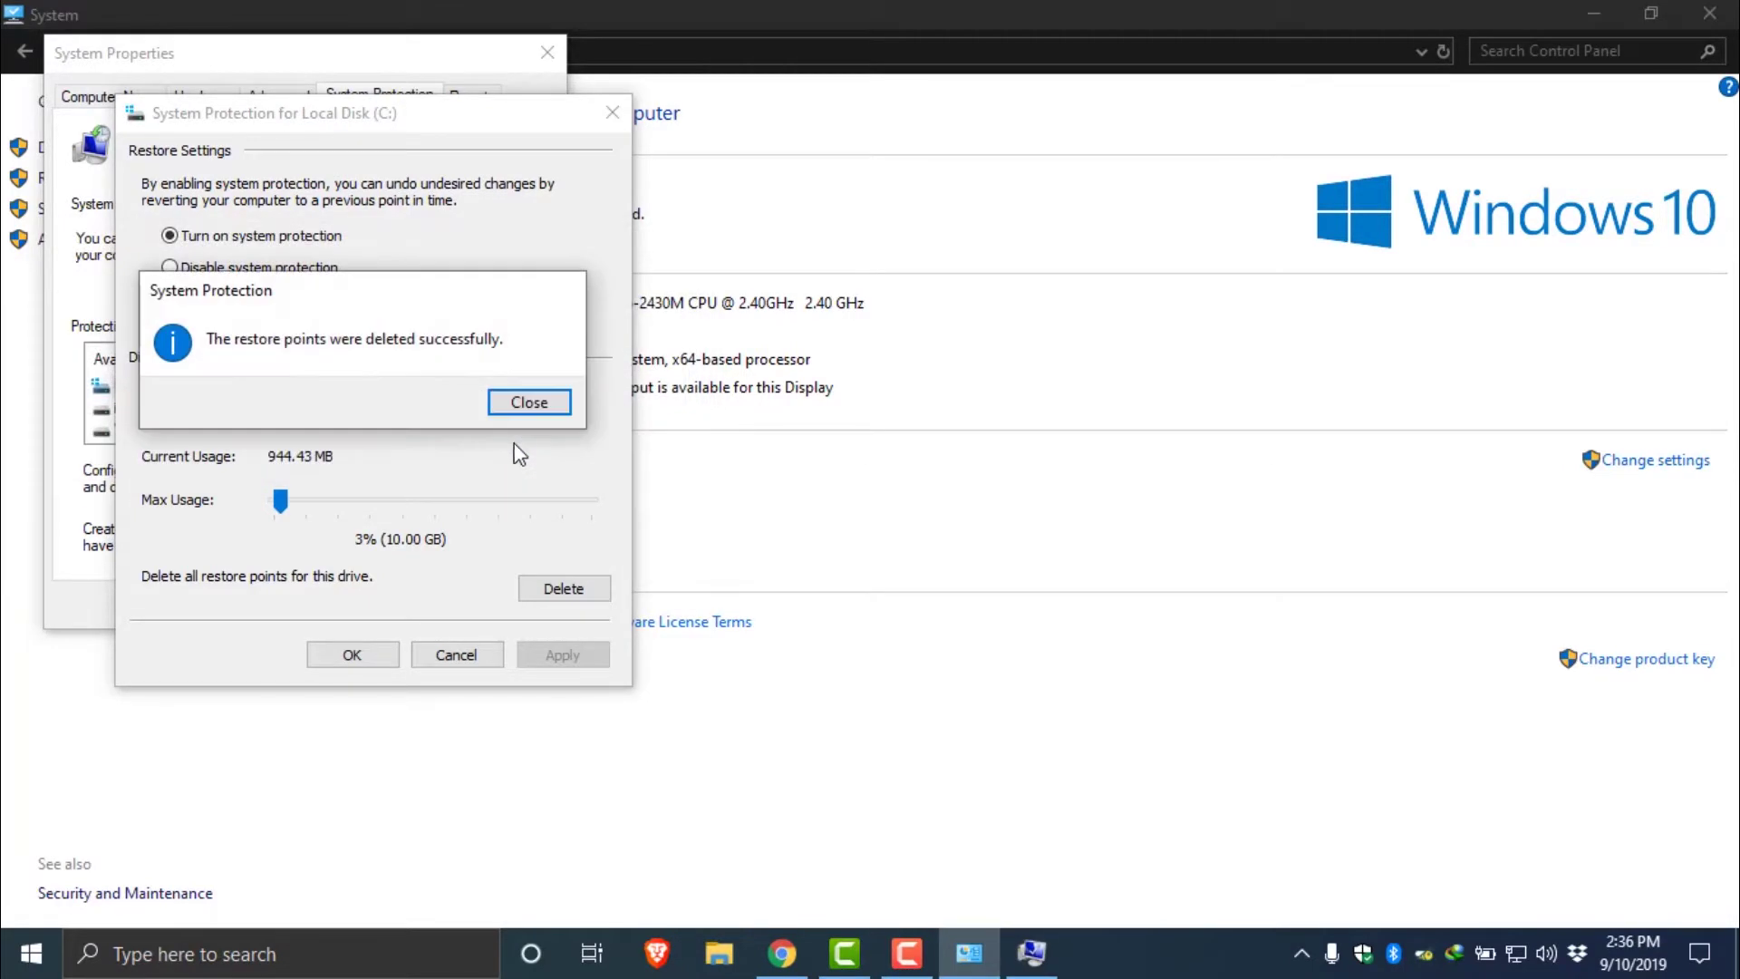
click(514, 403)
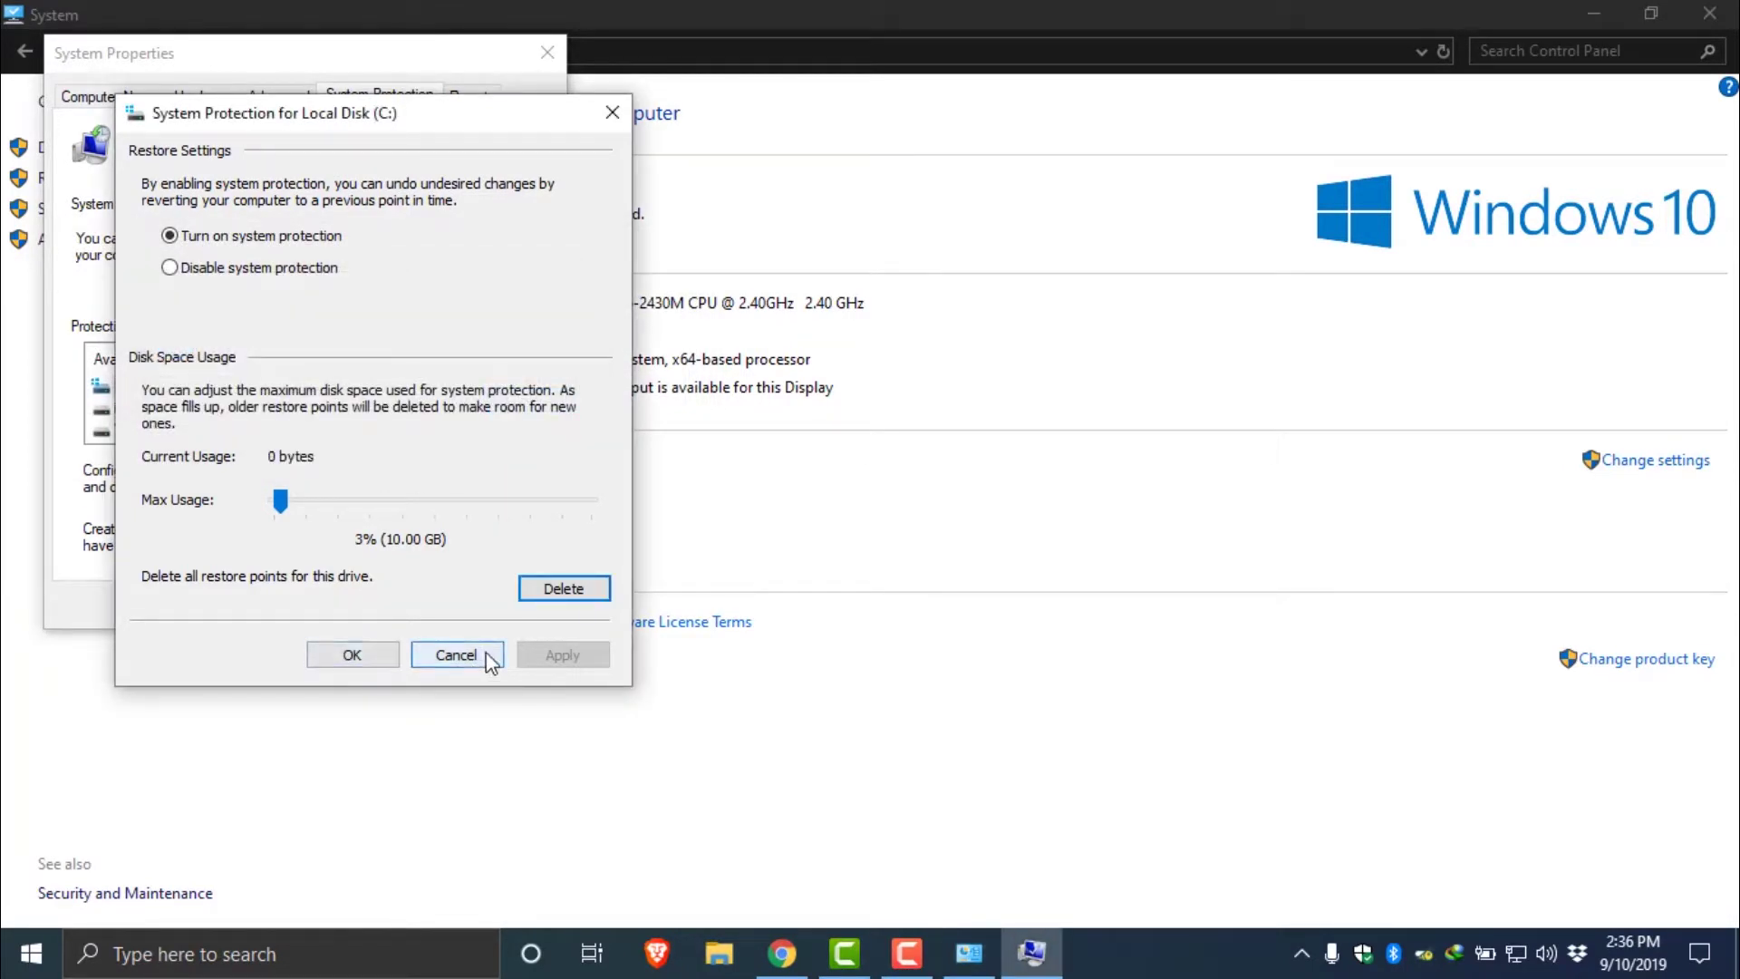
click(354, 654)
- Create a new restore point with the description "Ce", then close System Properties and the System window
click(222, 395)
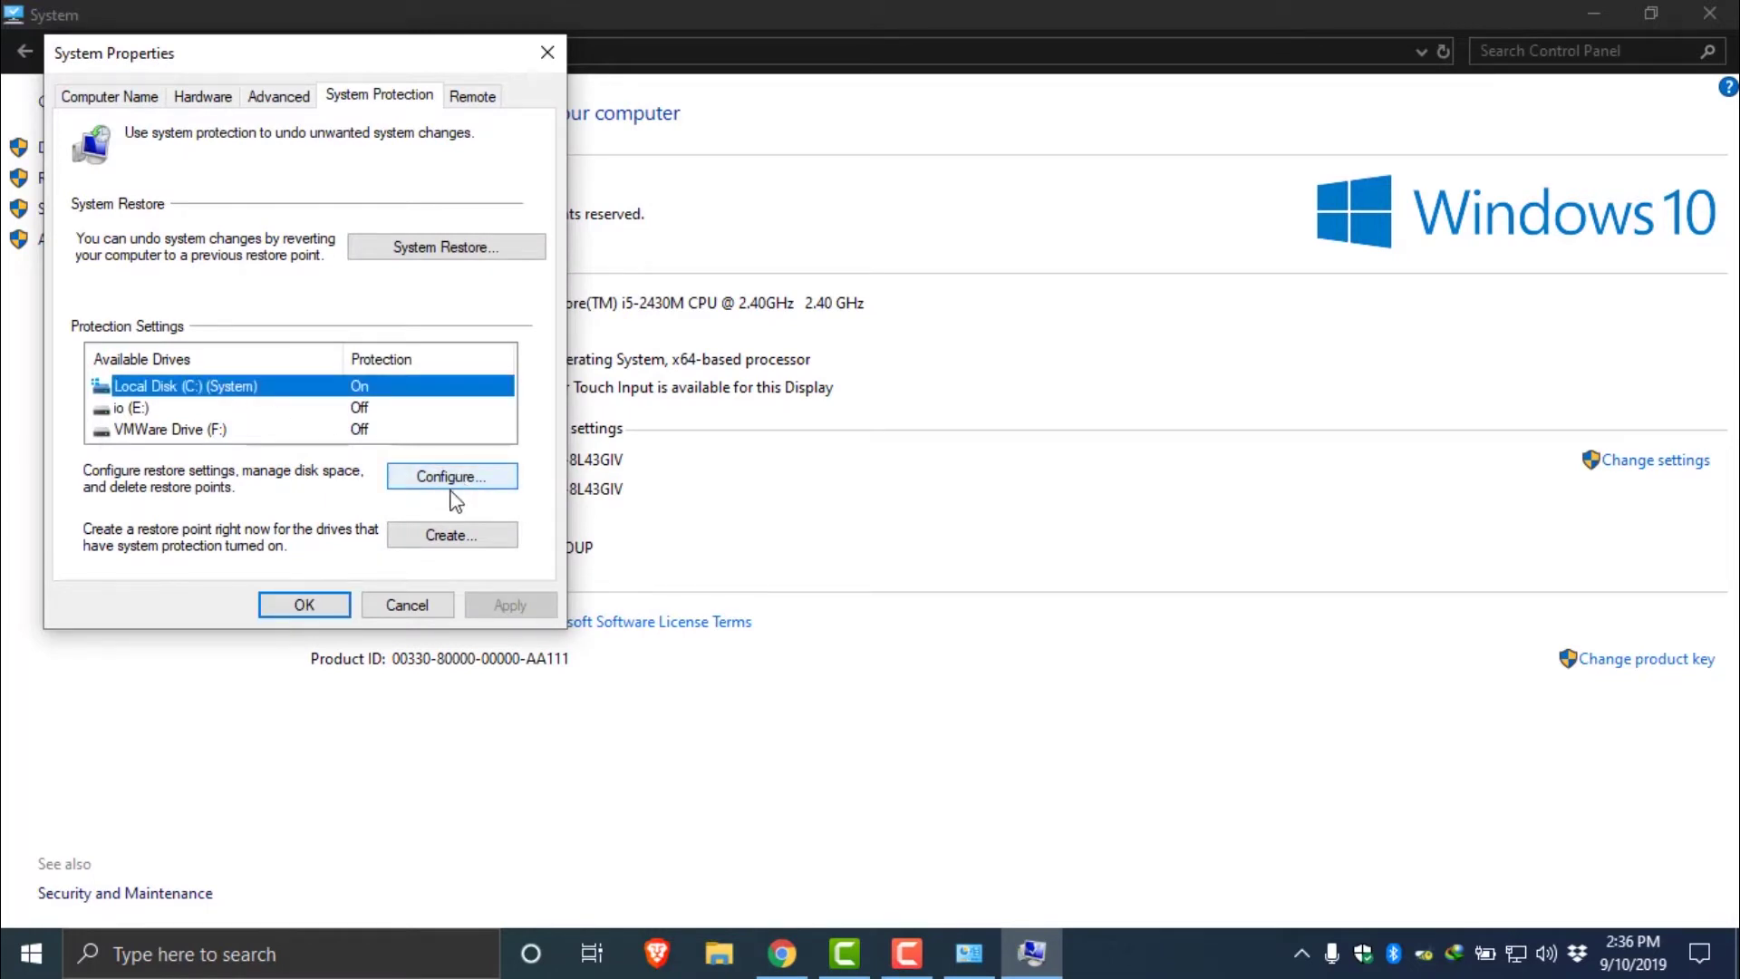
click(436, 541)
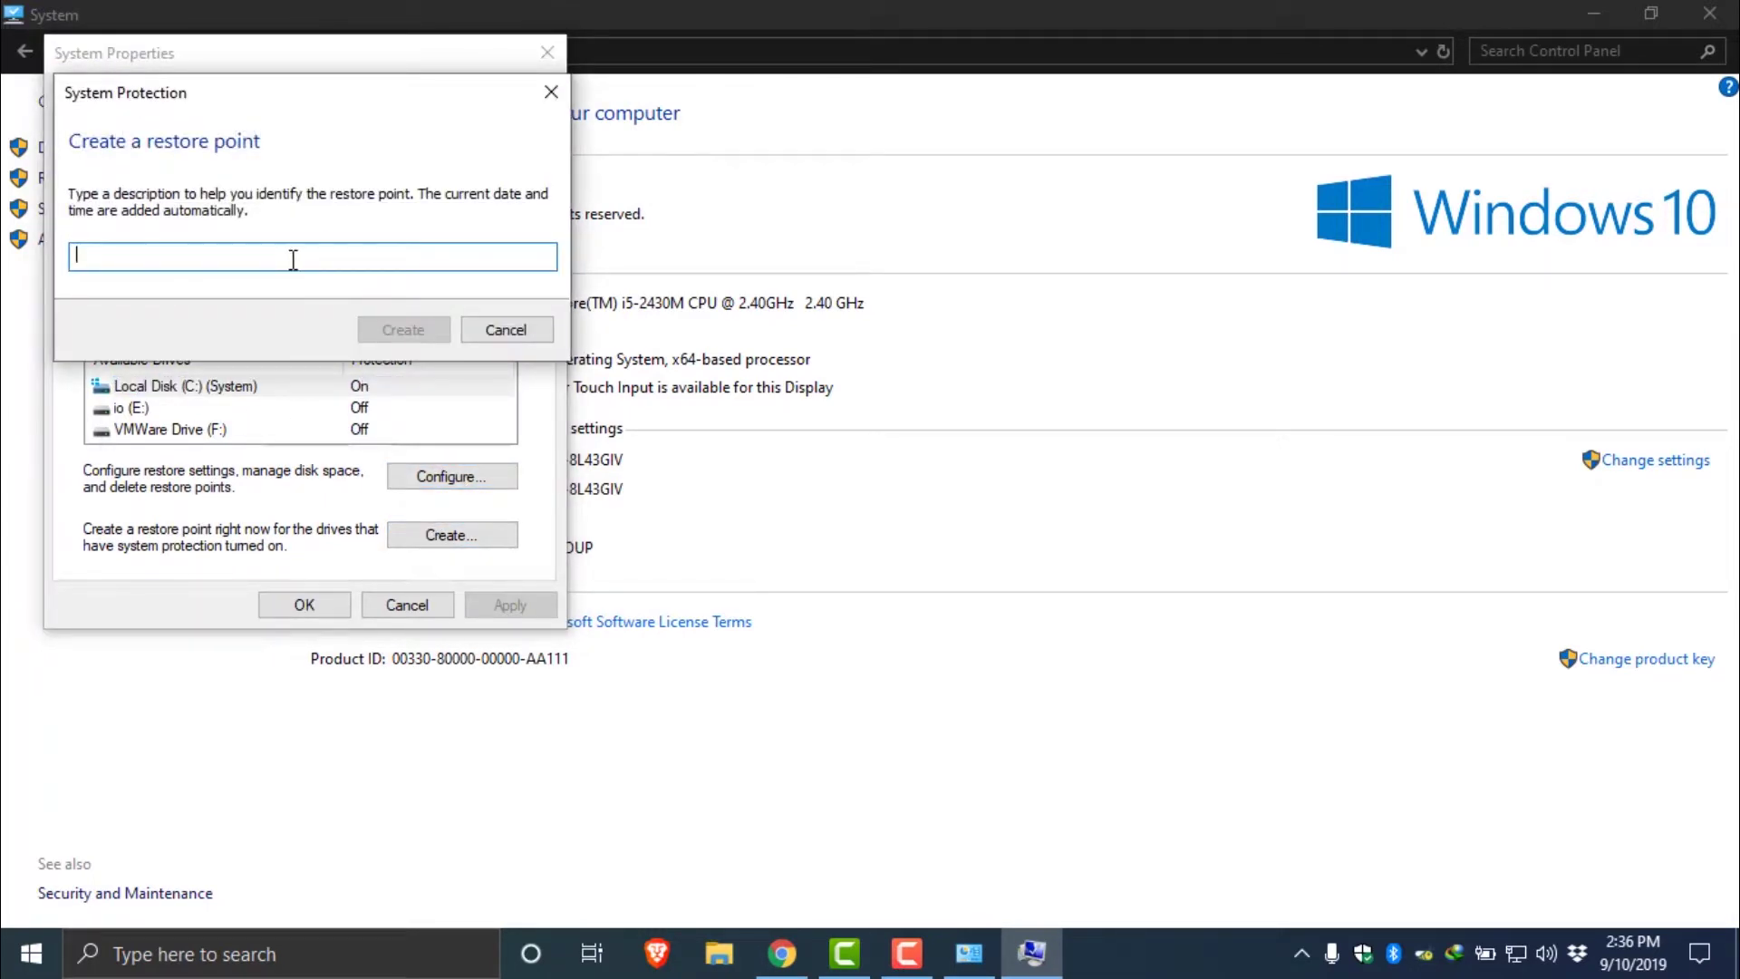
text(B)
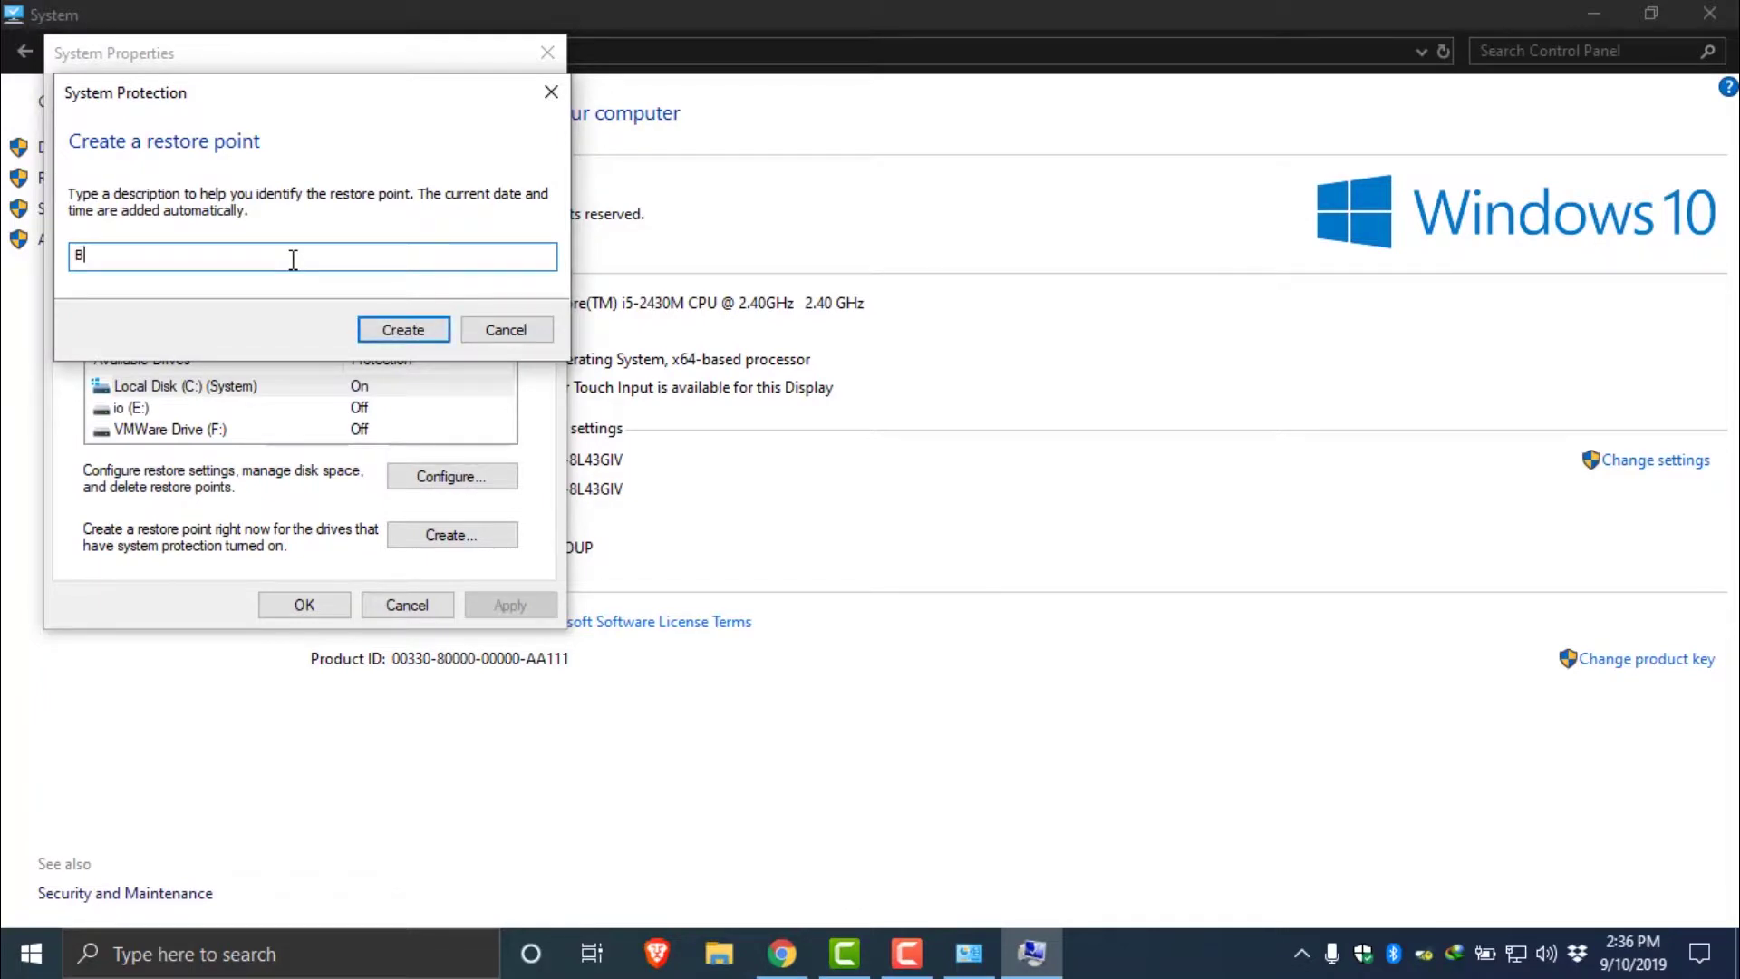
key(BackSpace)
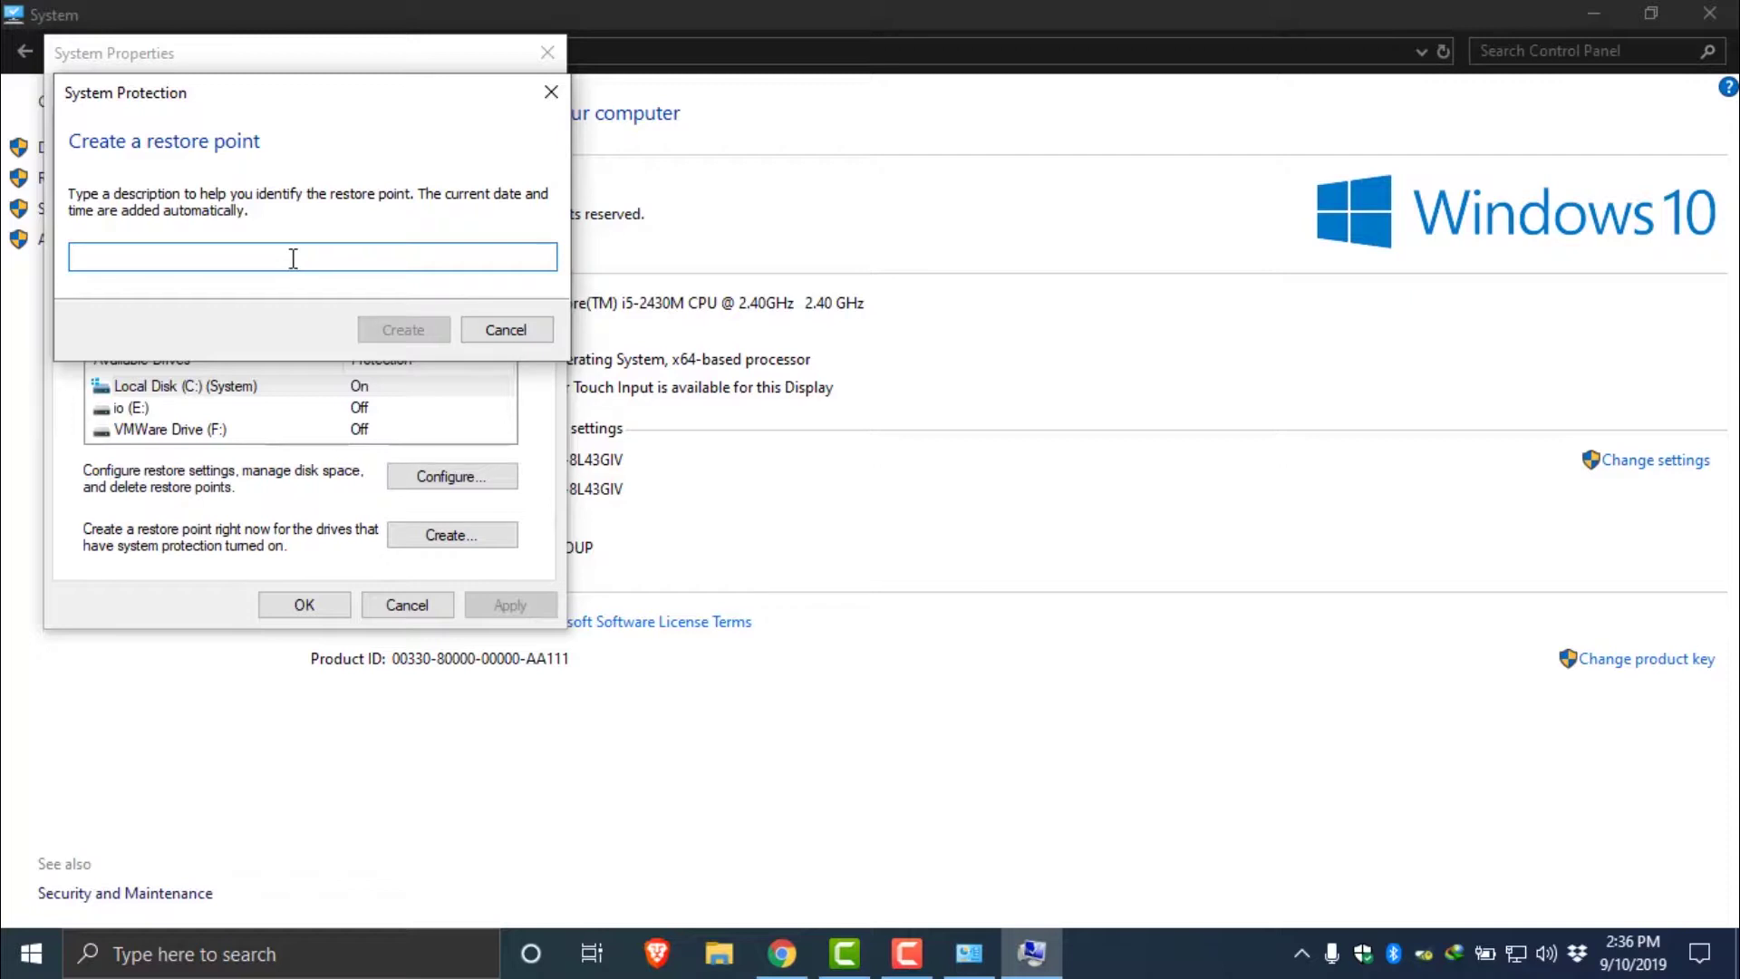
text(ce)
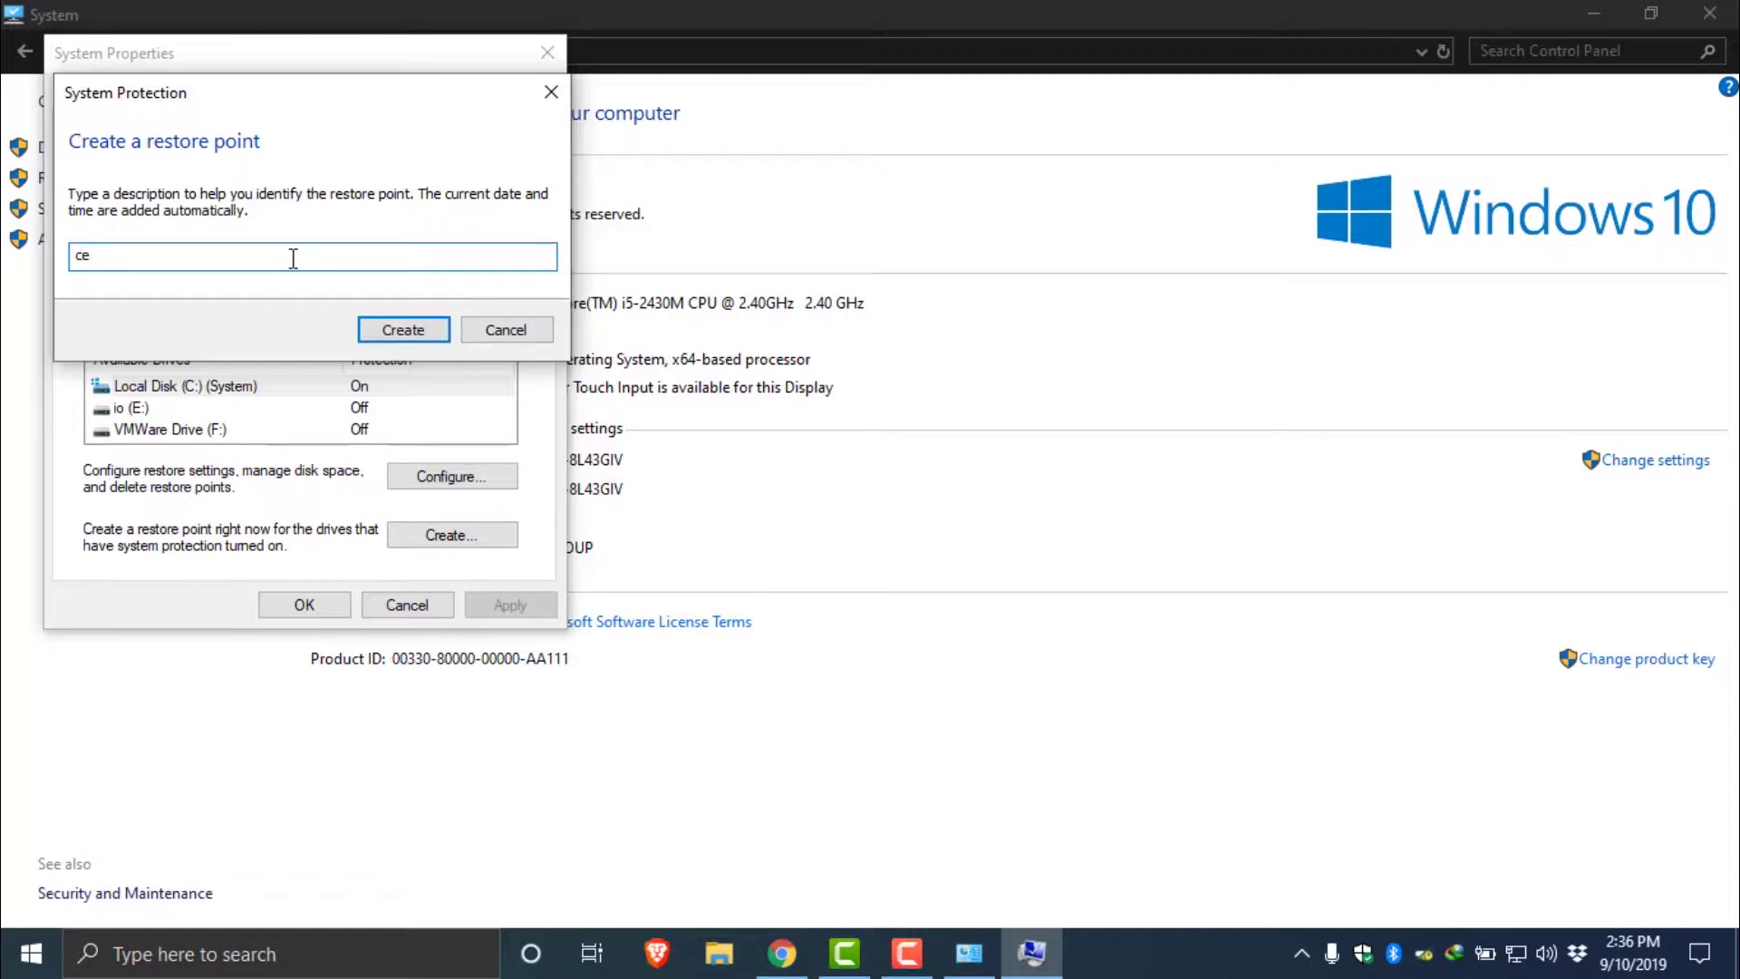
key(BackSpace)
text(Ce)
click(399, 335)
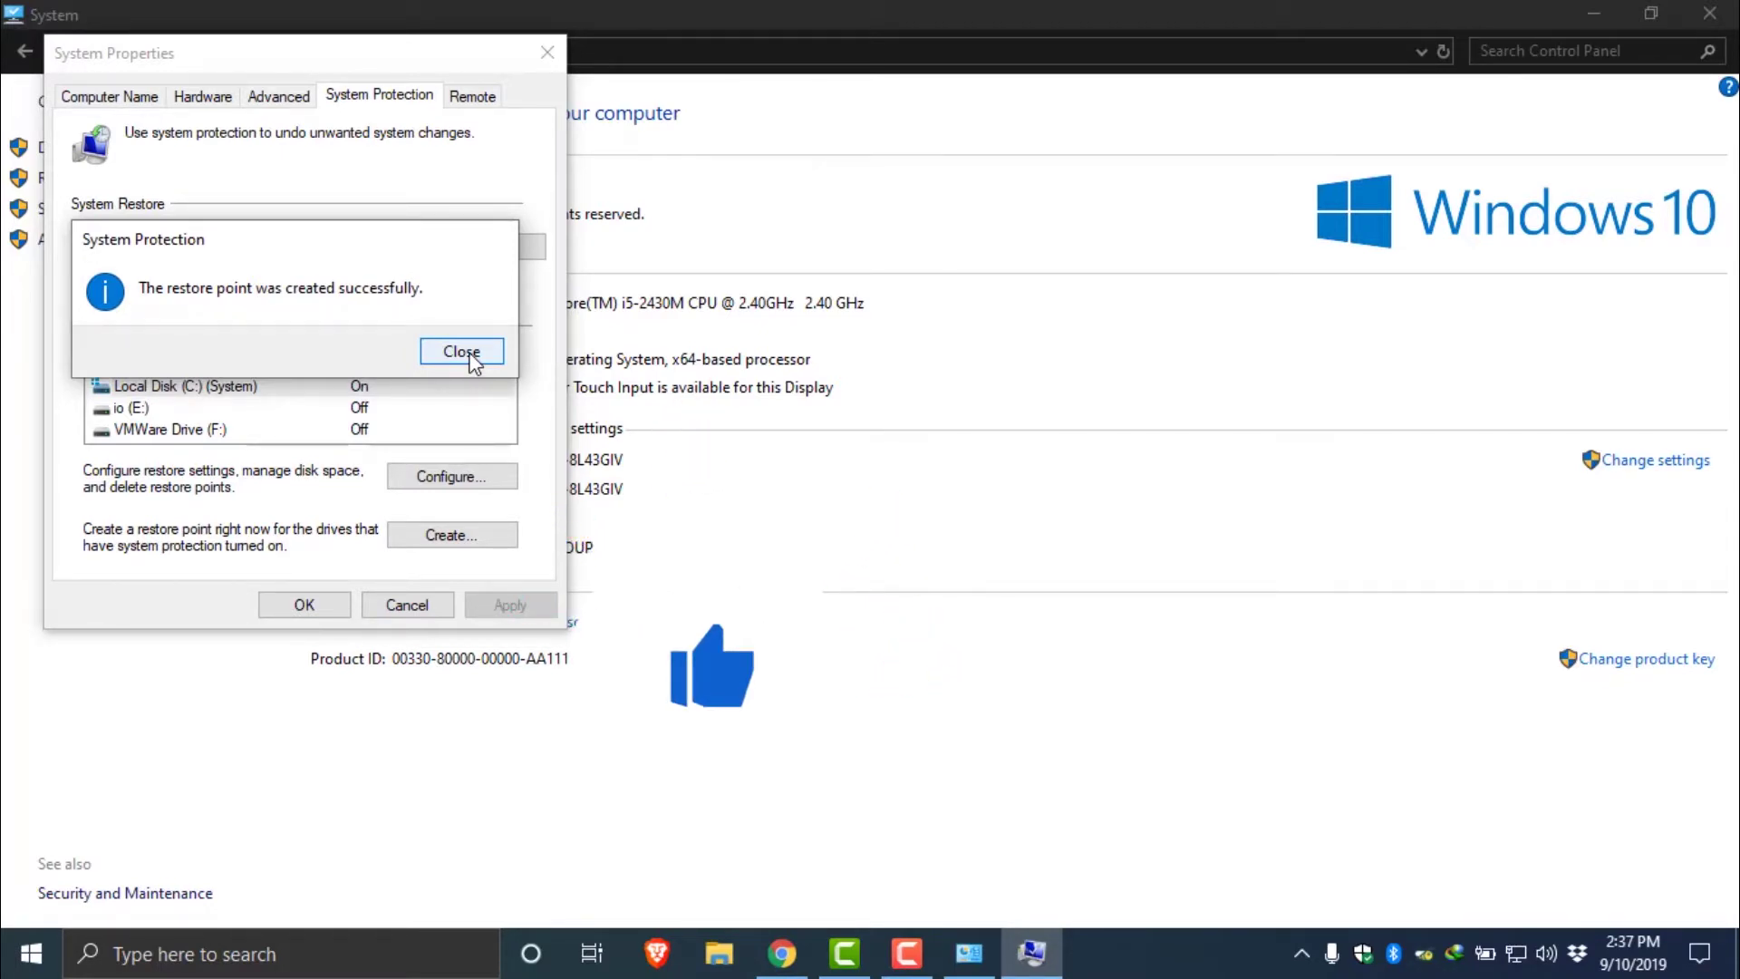
click(468, 358)
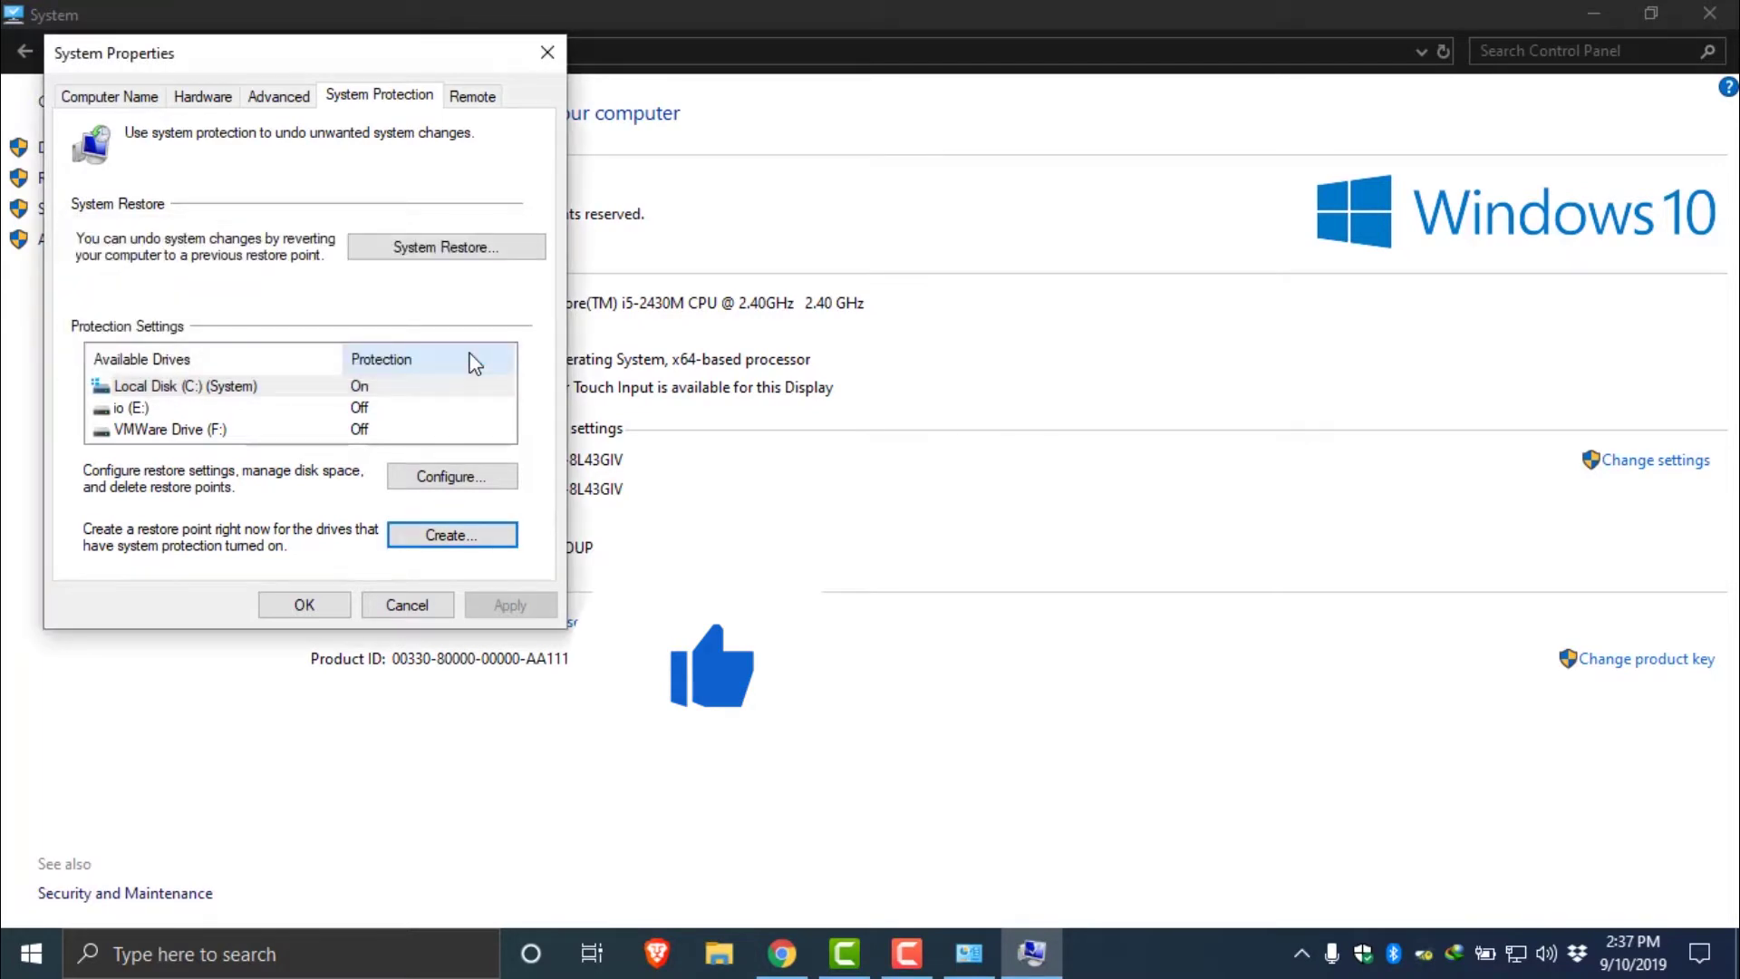
click(303, 606)
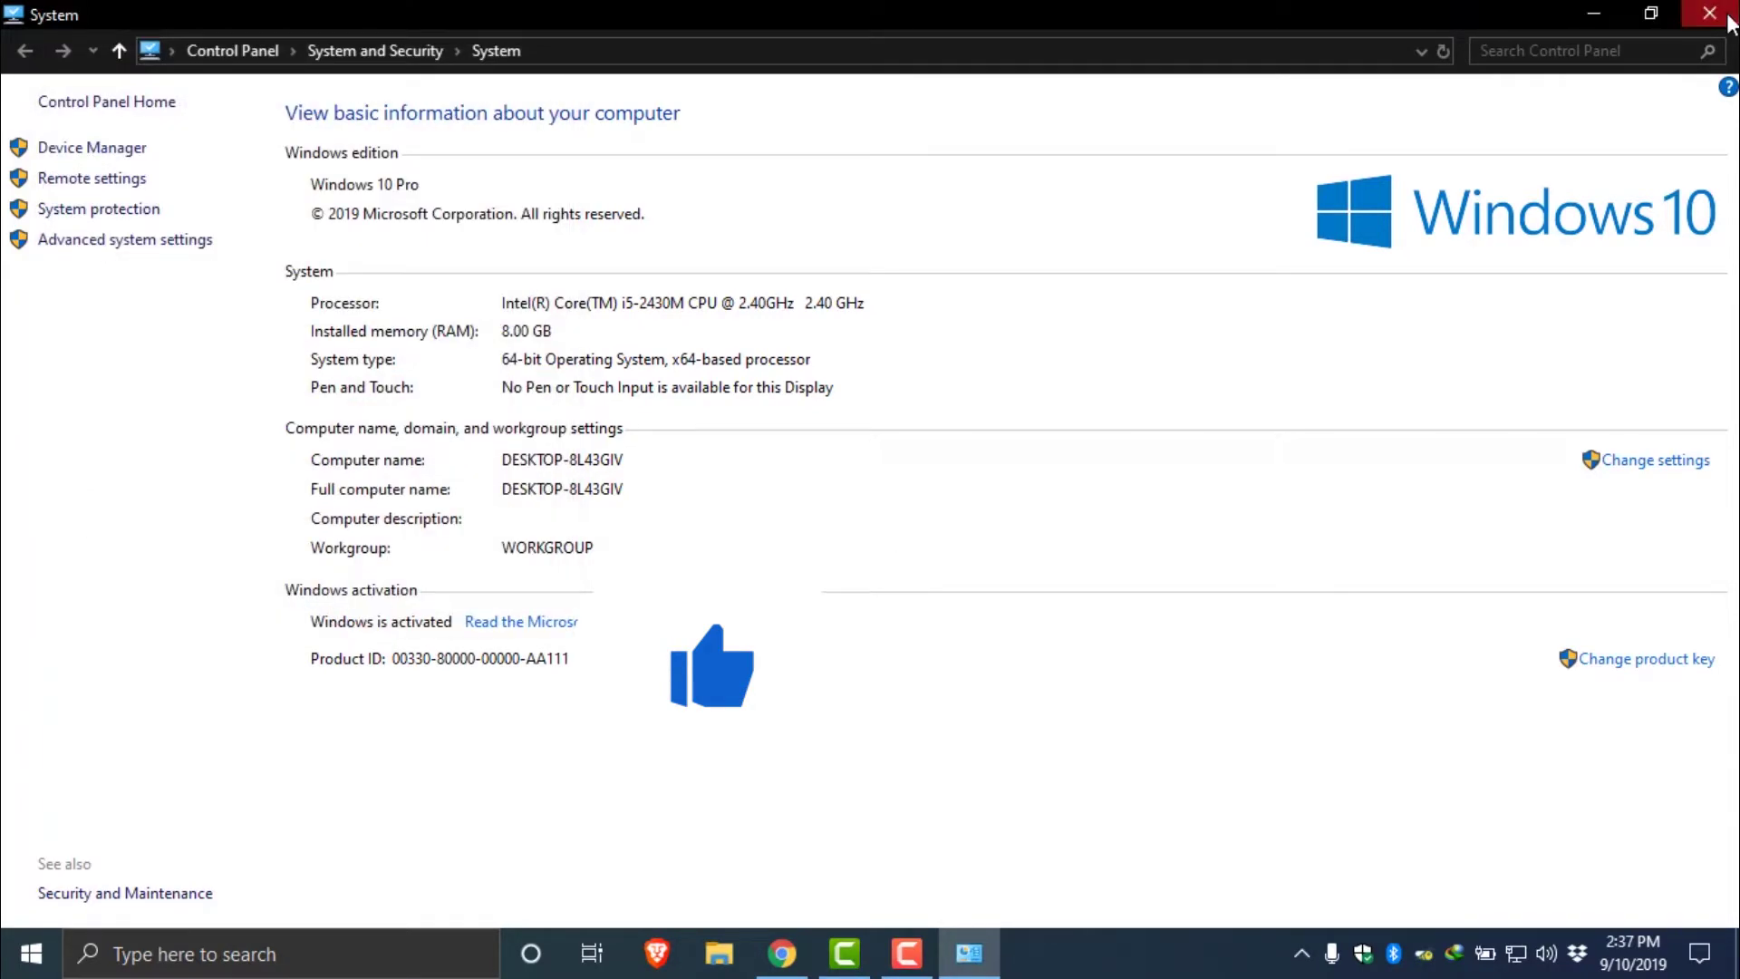
click(1709, 15)
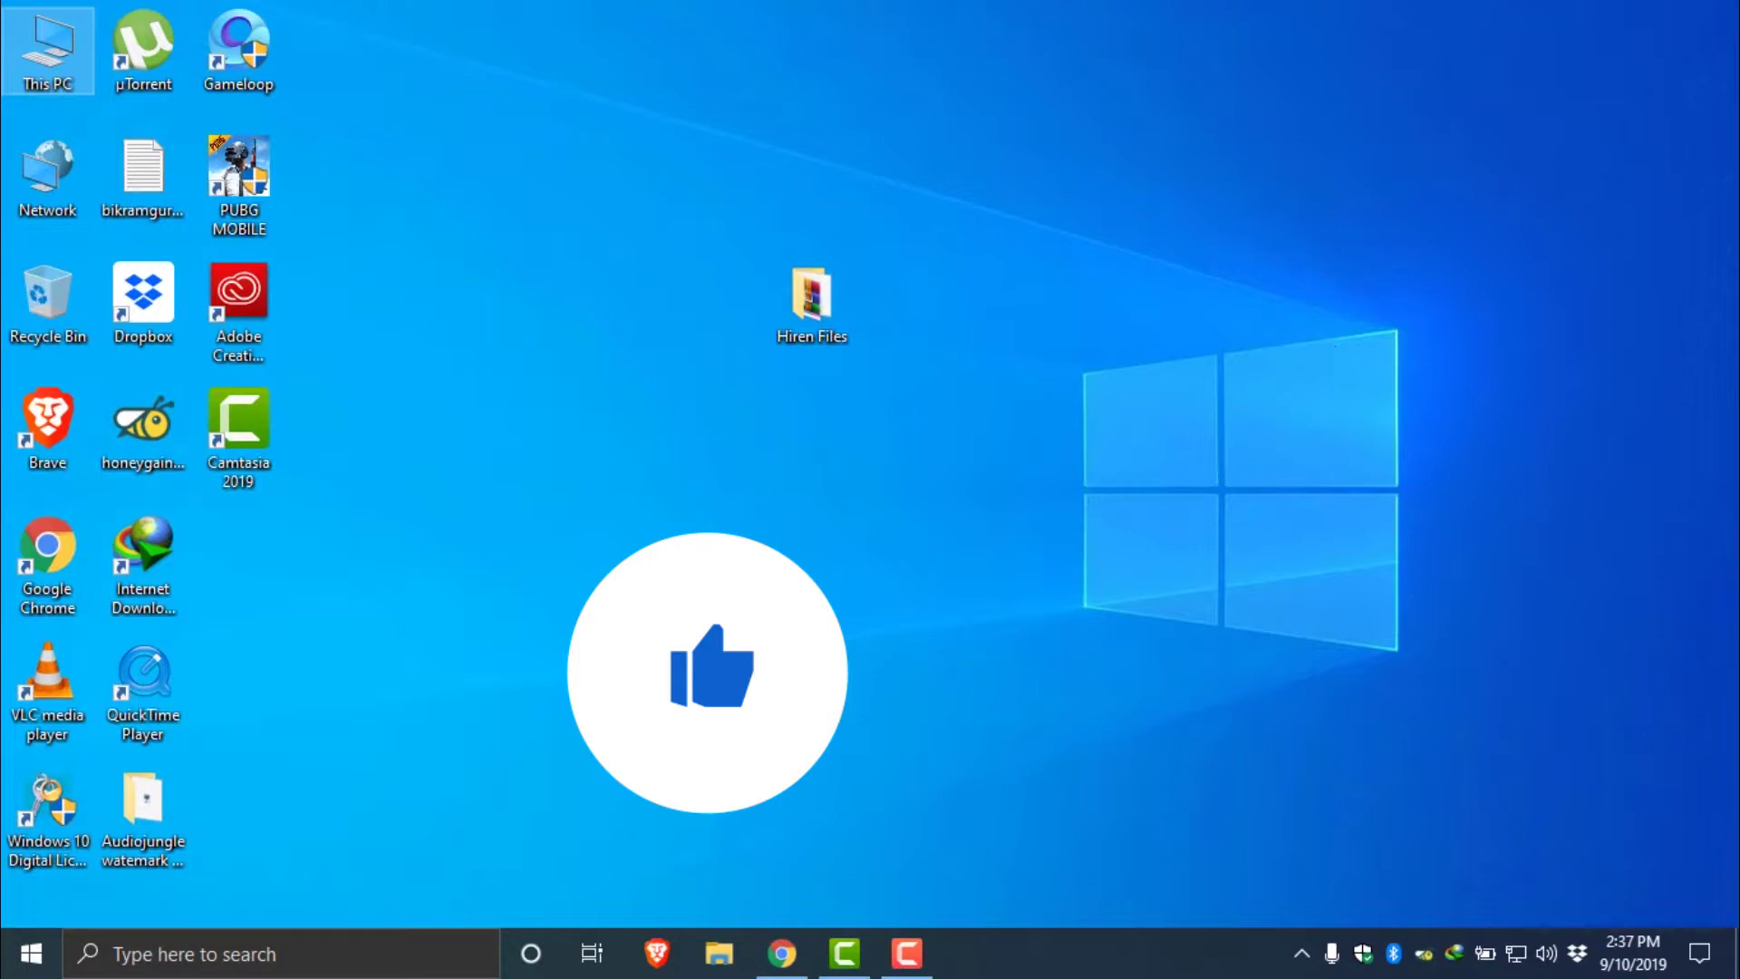
- Hide the desktop icons
right_click(1345, 445)
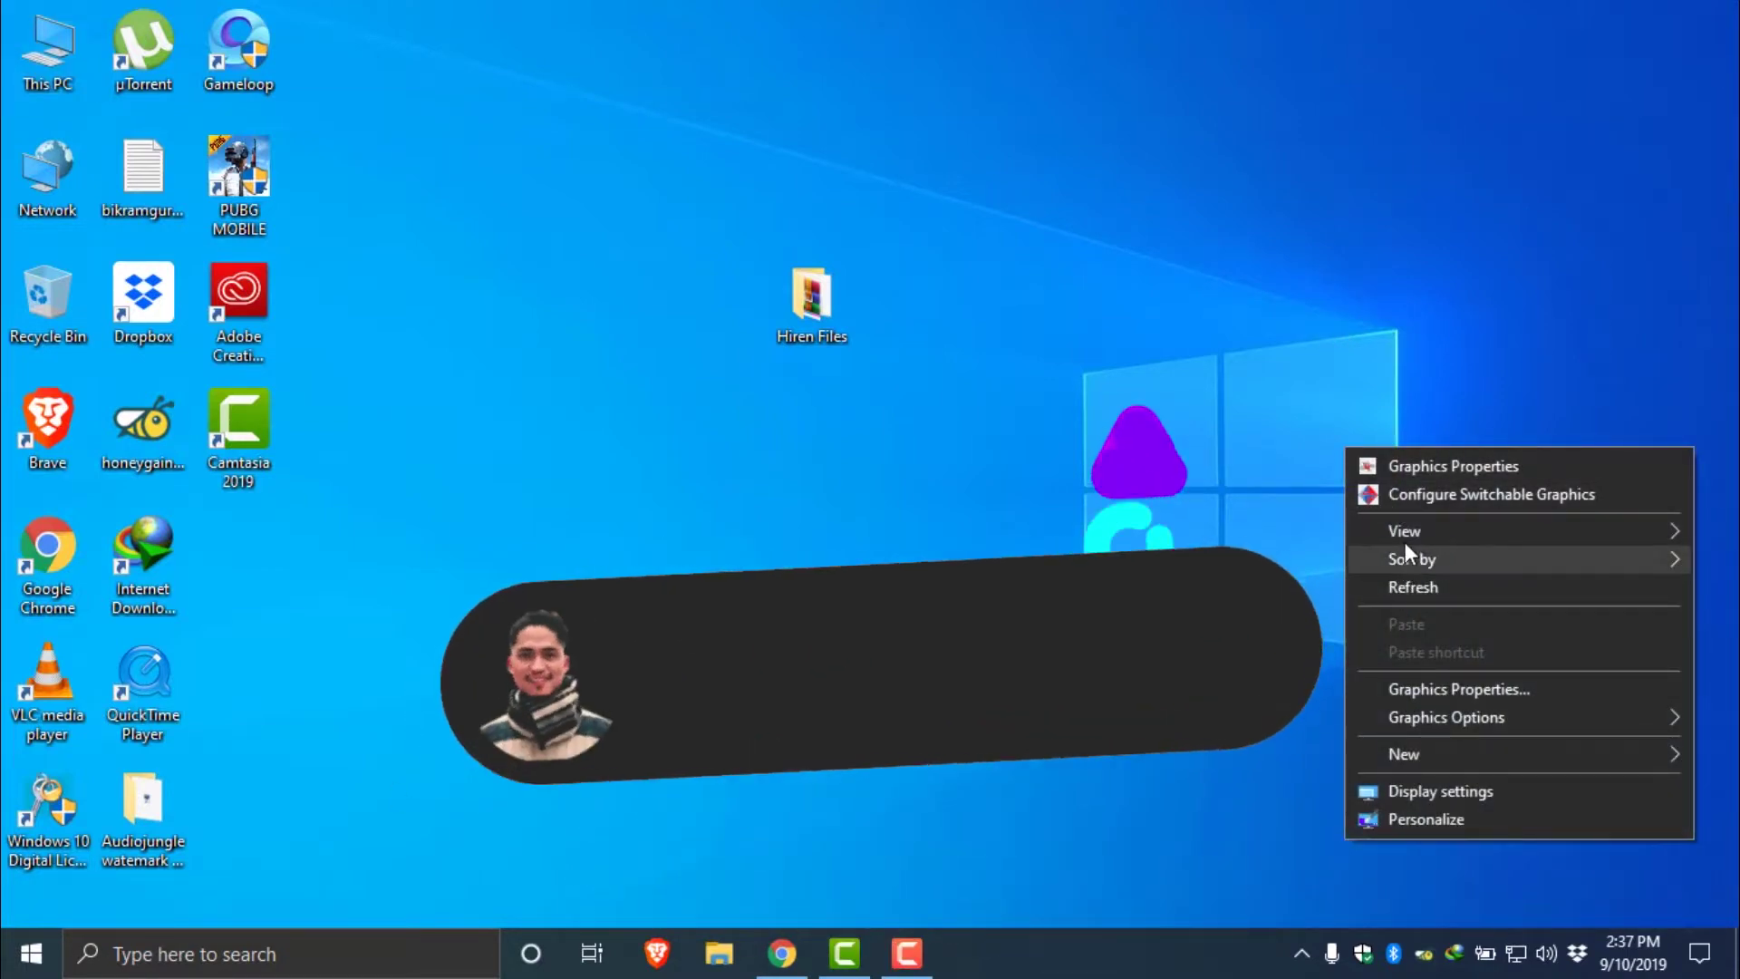
mouse_move(1405, 535)
key(Escape)
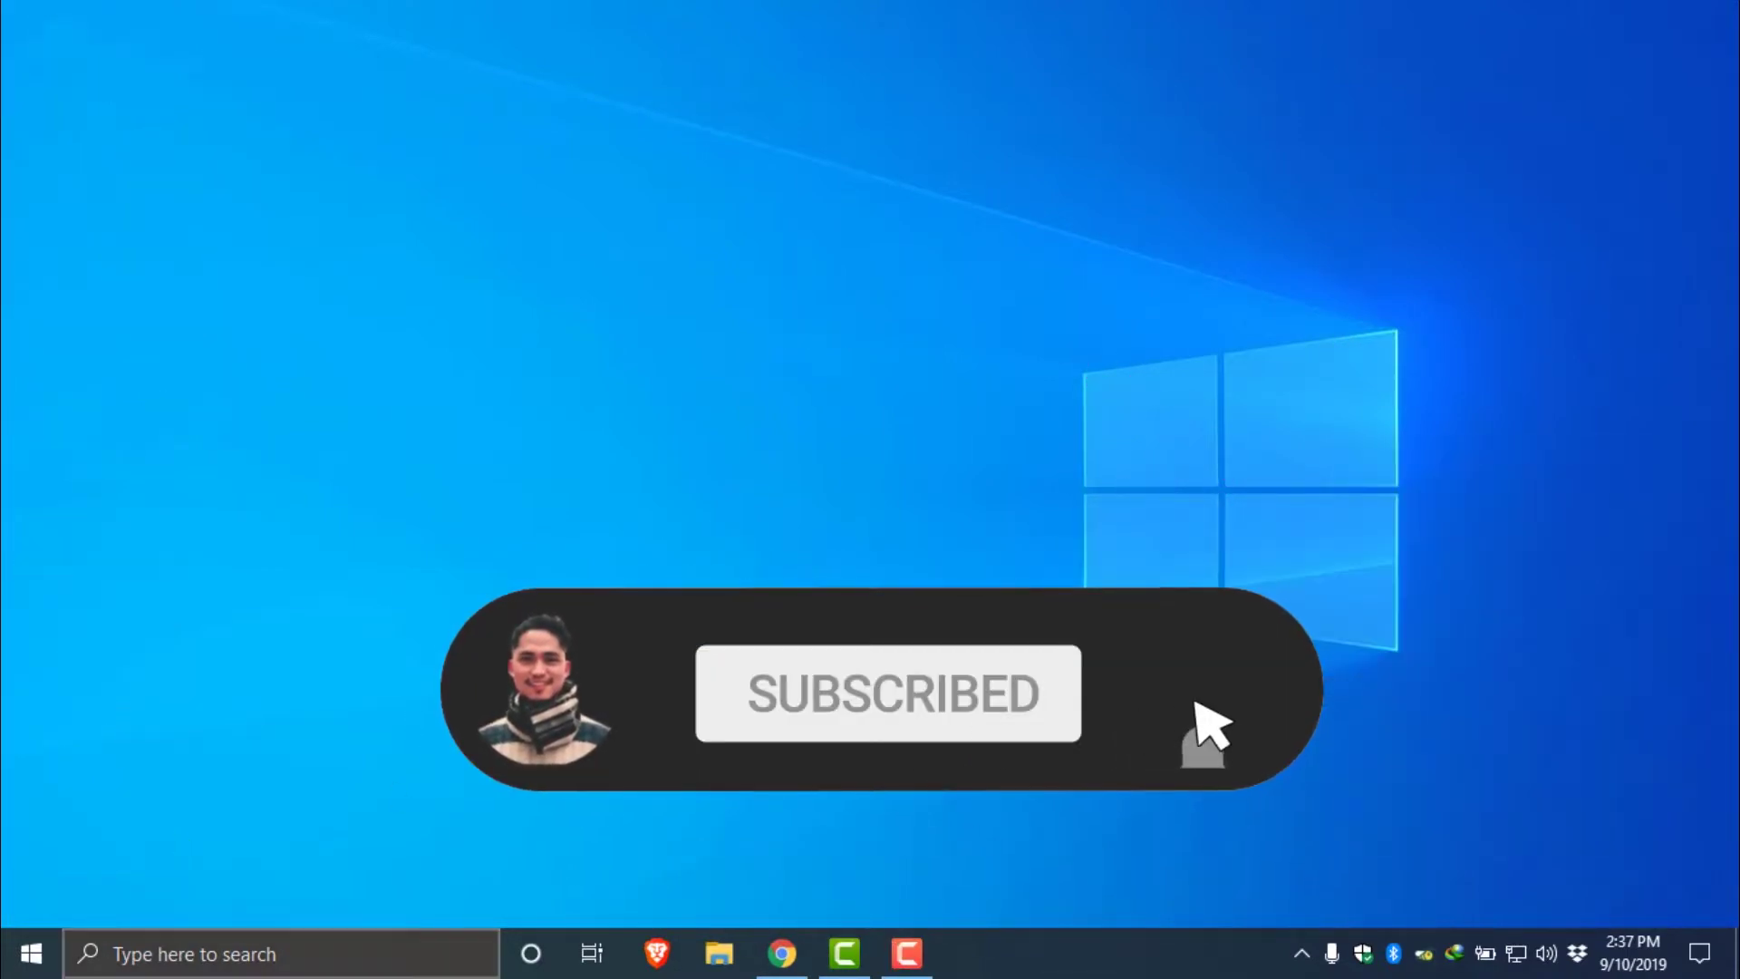
- Open the Prefetch folder with the Run command "prefetch" and grant permanent access to it
click(49, 971)
click(32, 953)
right_click(31, 953)
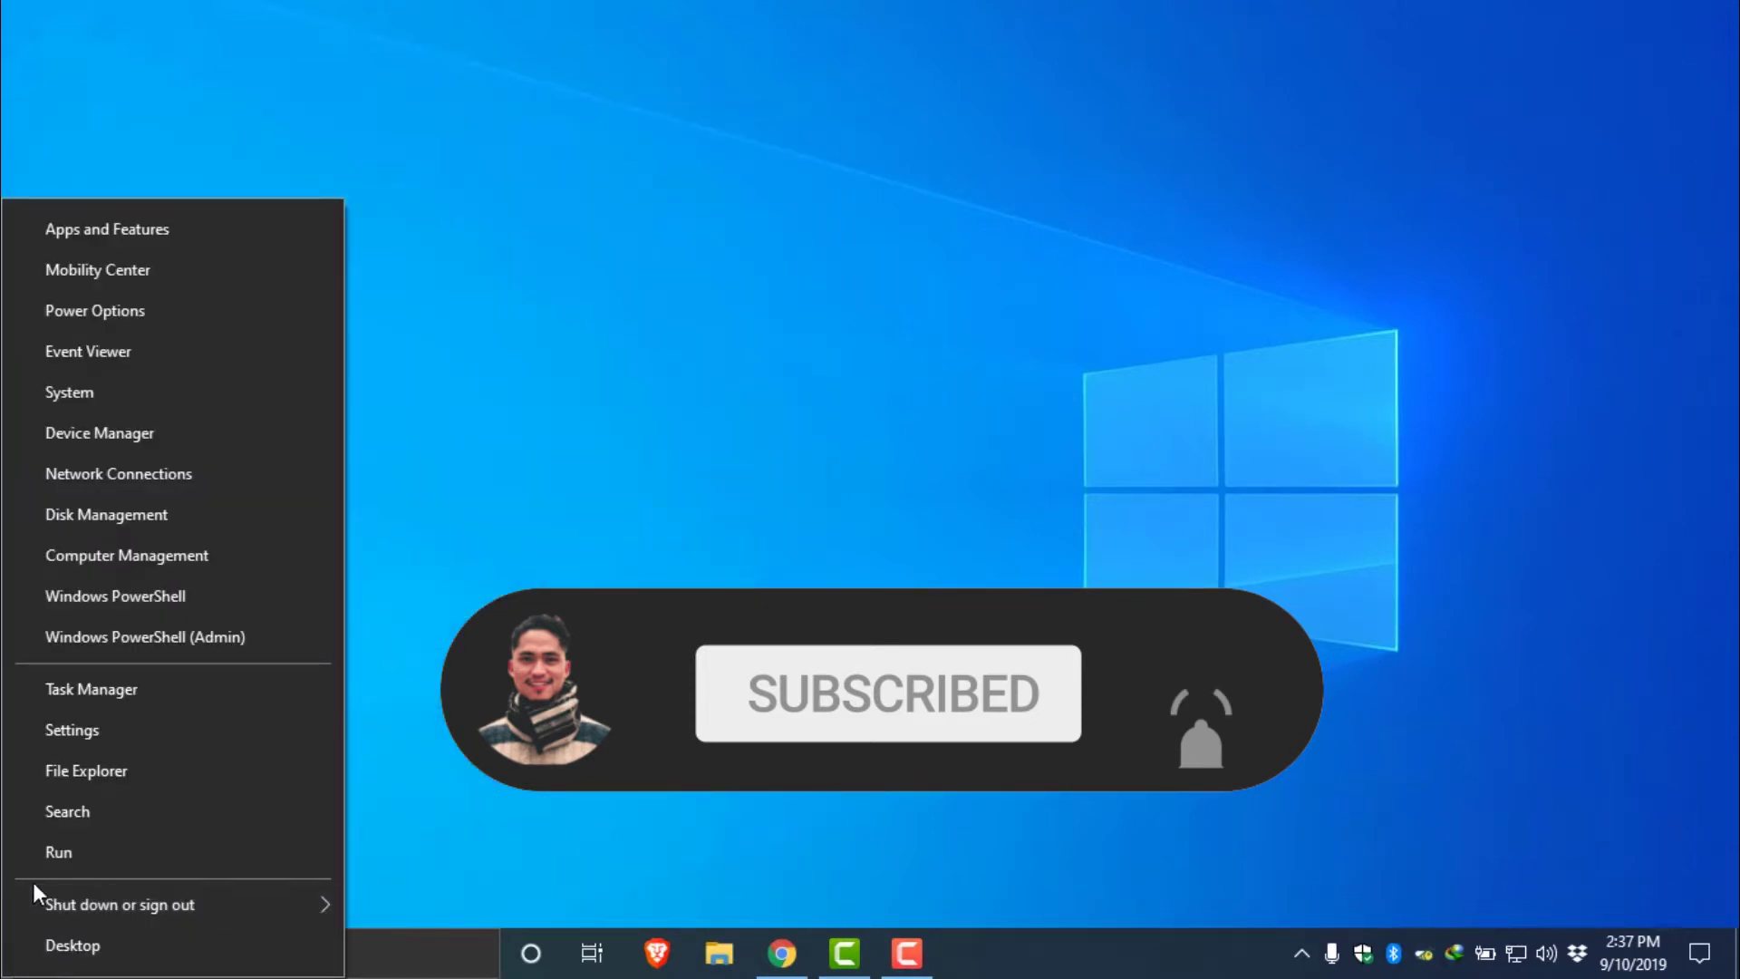
click(56, 853)
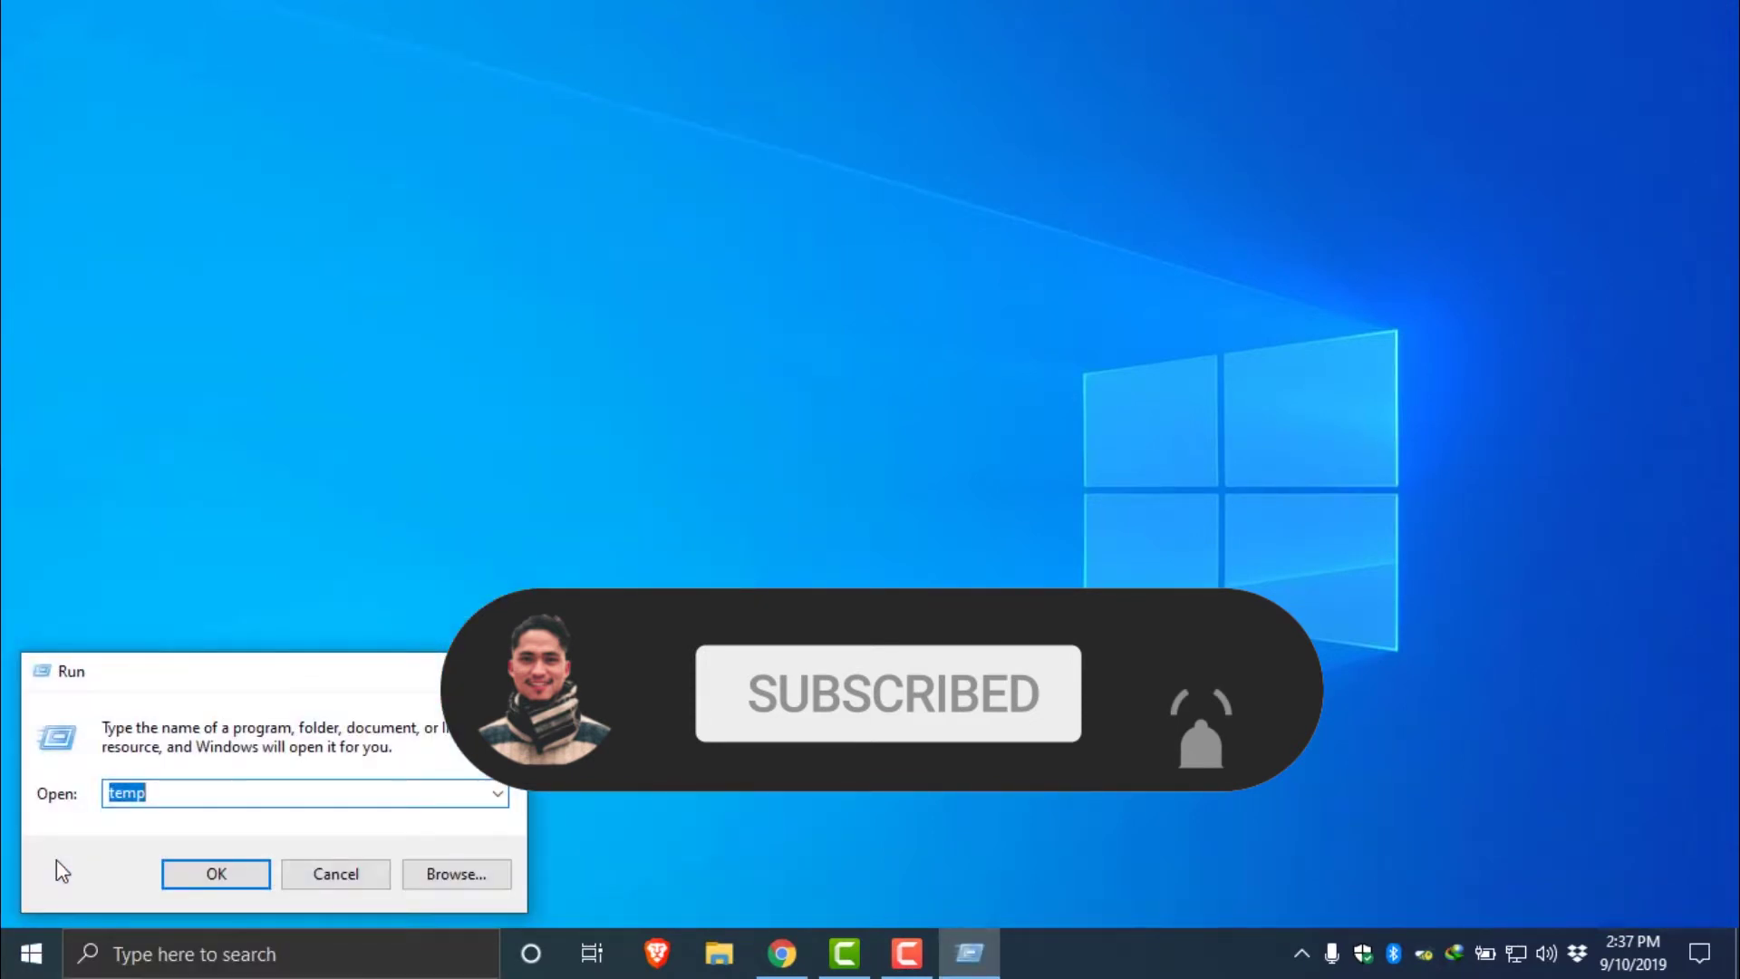
text(prefetch)
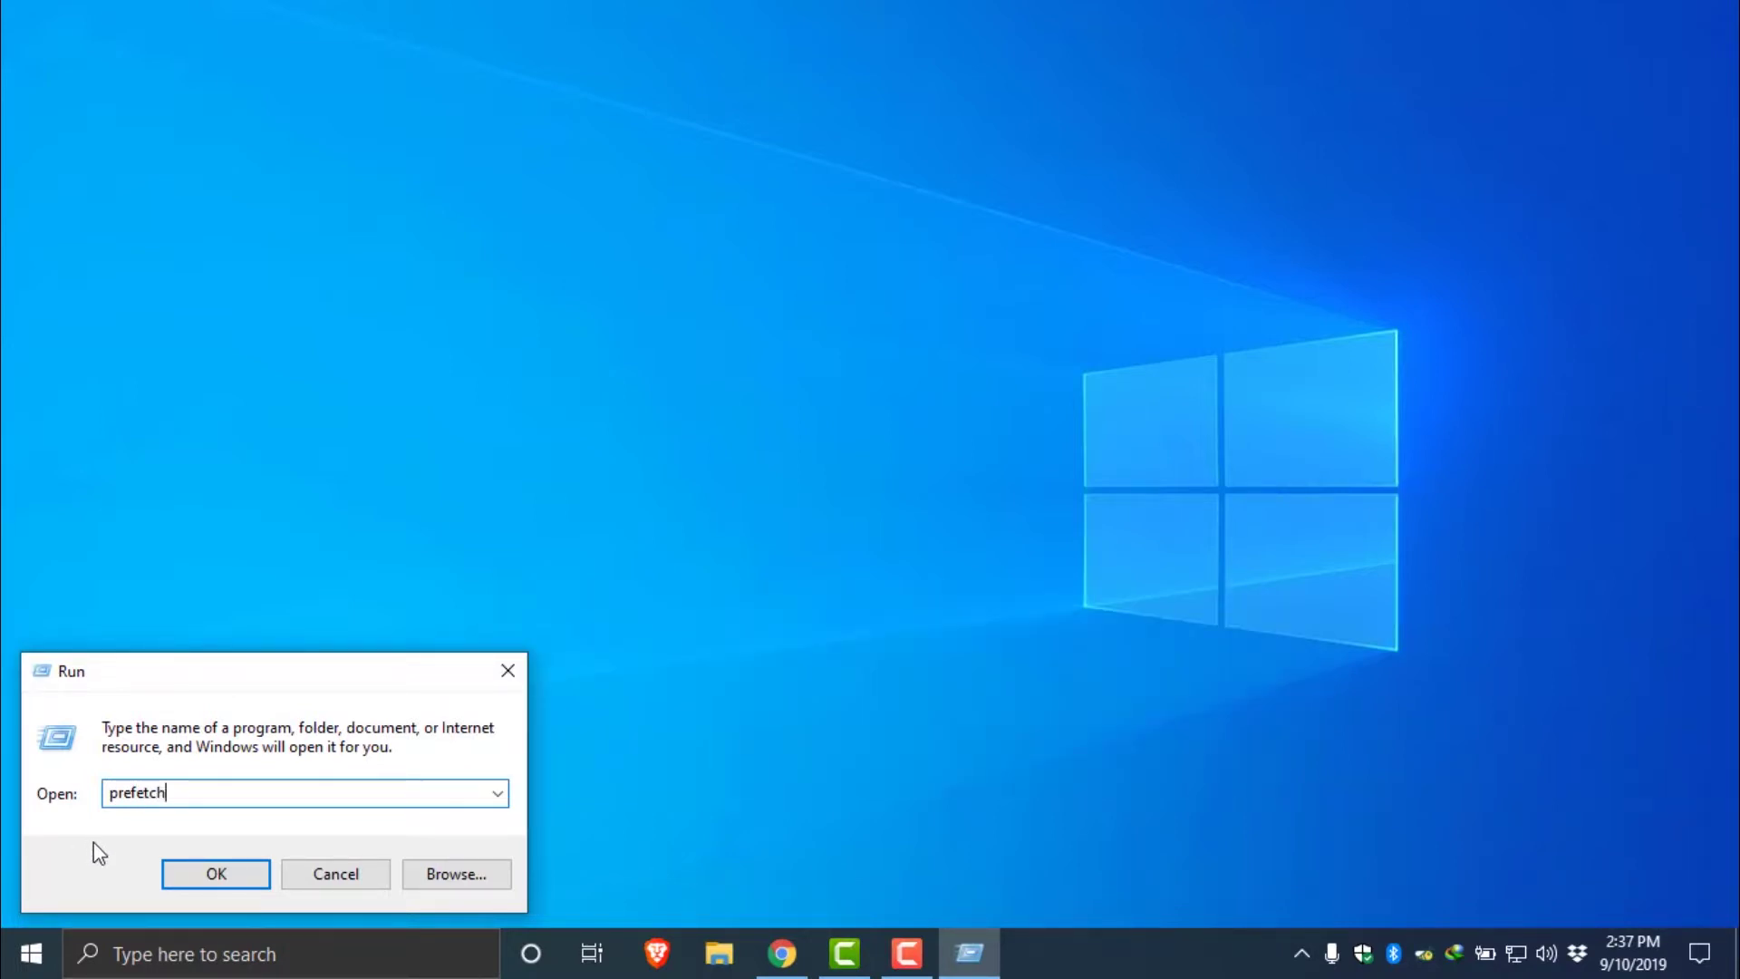
key(Return)
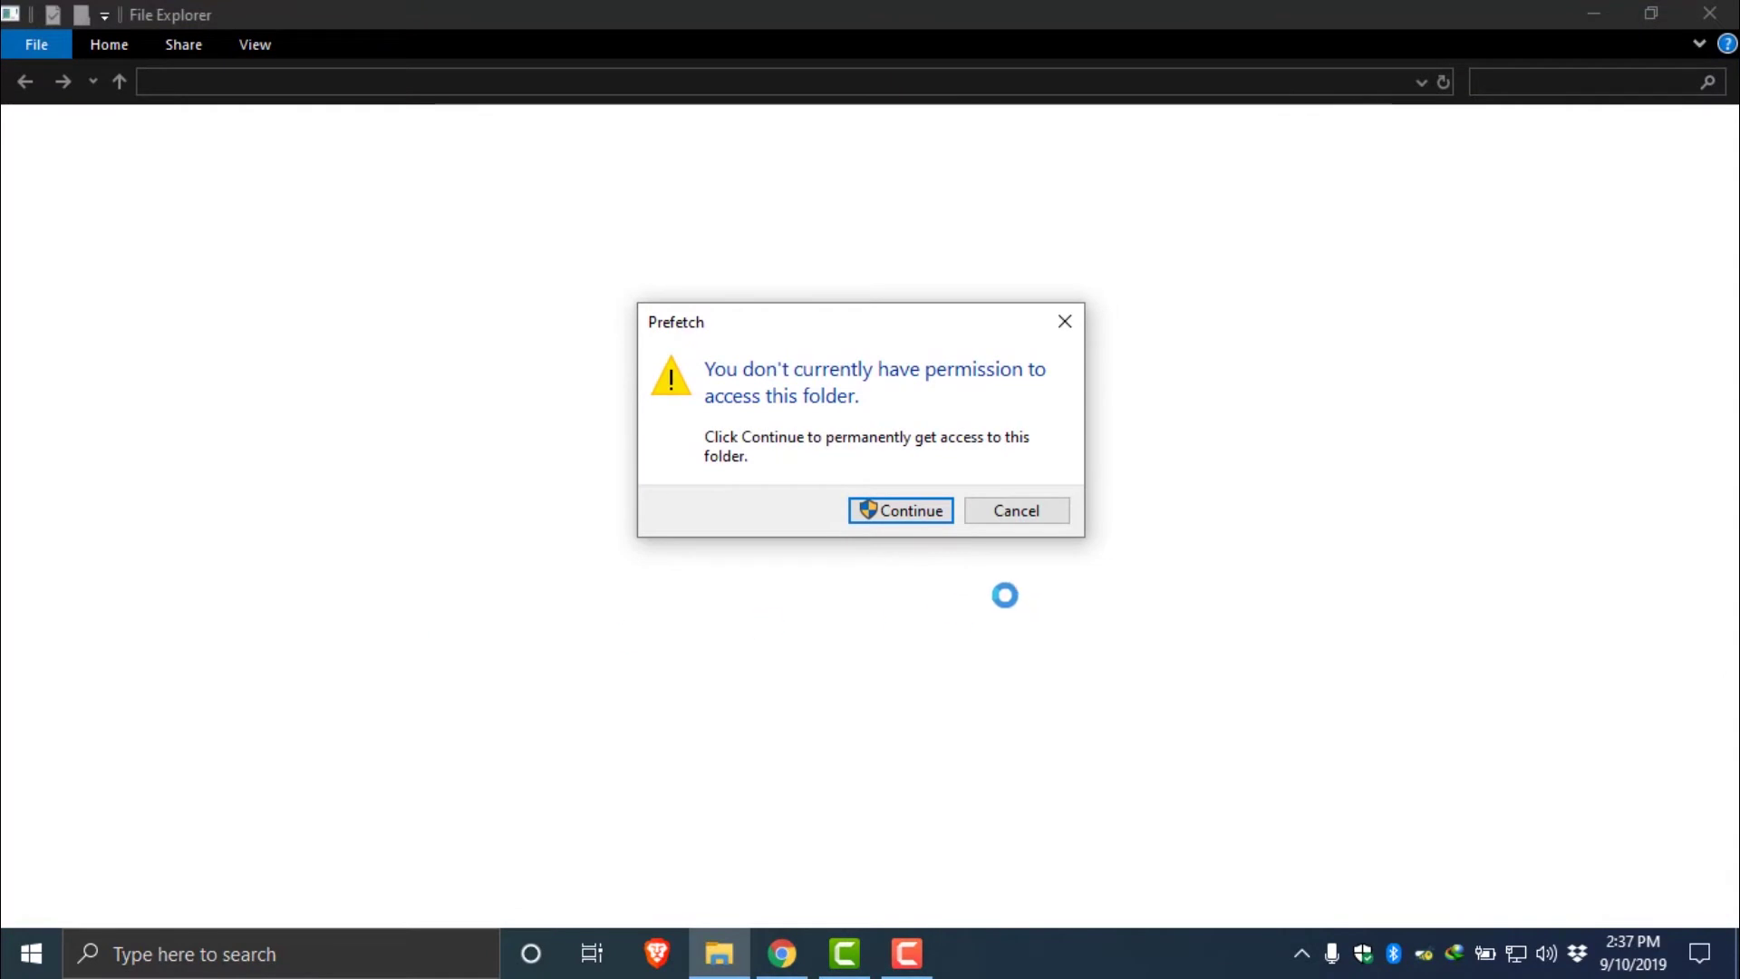
click(899, 511)
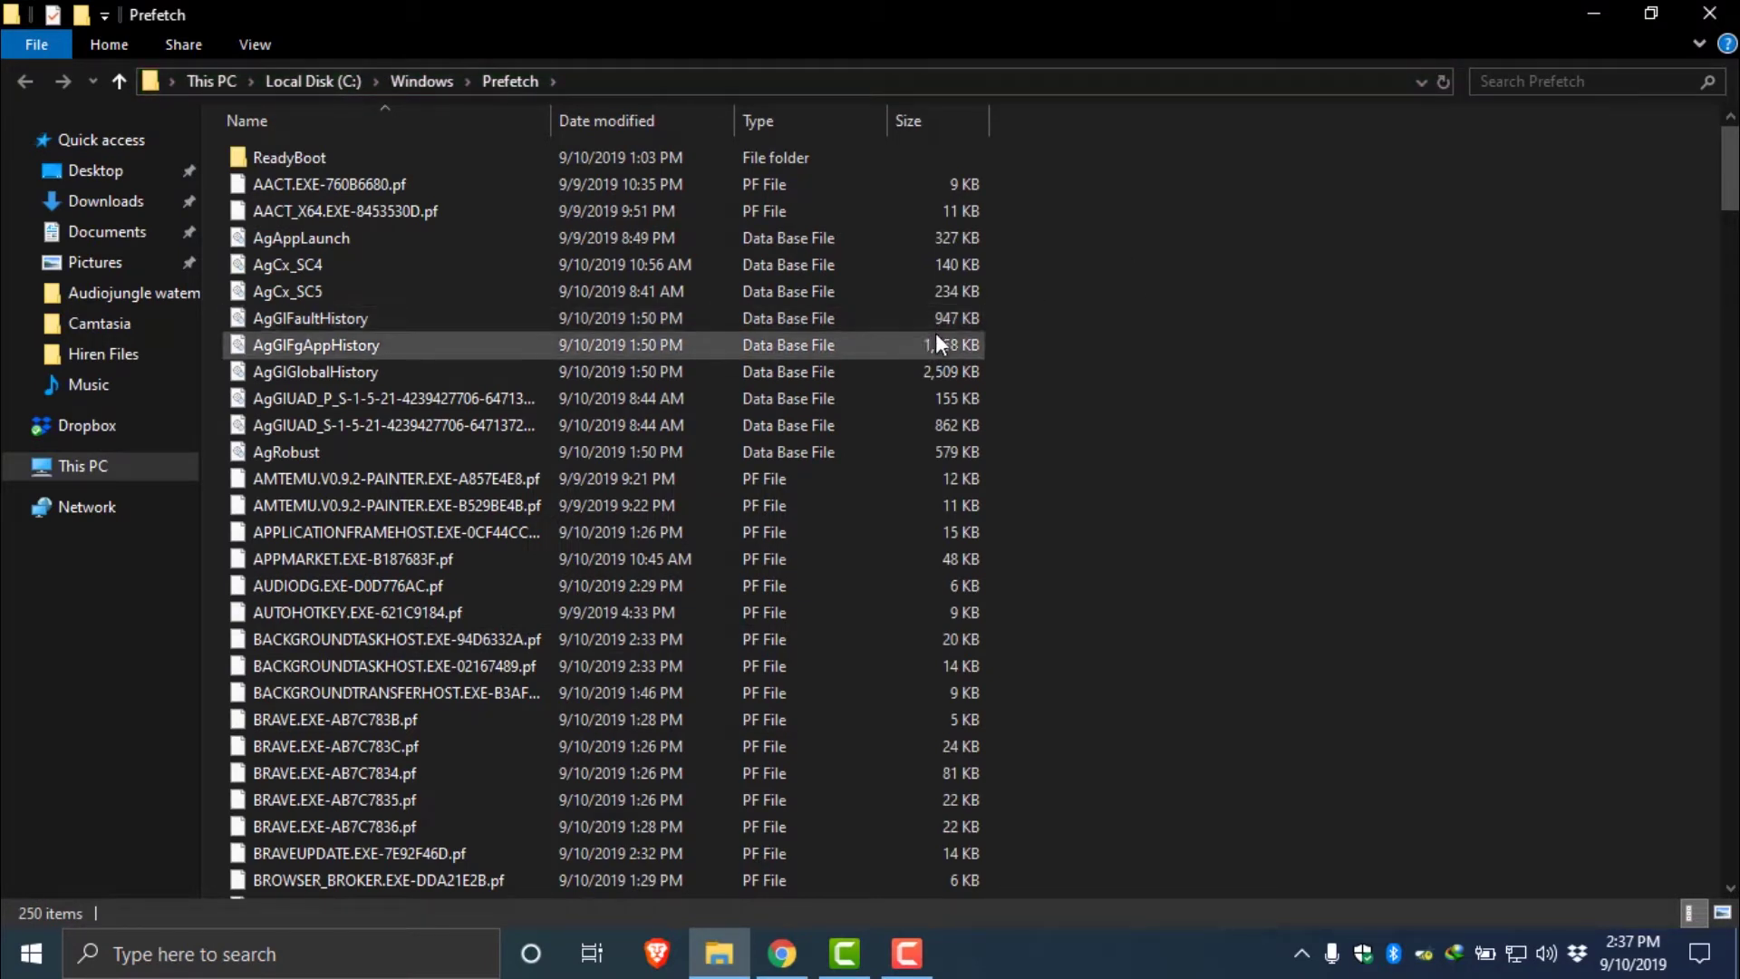
- Delete all items in the Prefetch folder and close its window
key(ctrl+a)
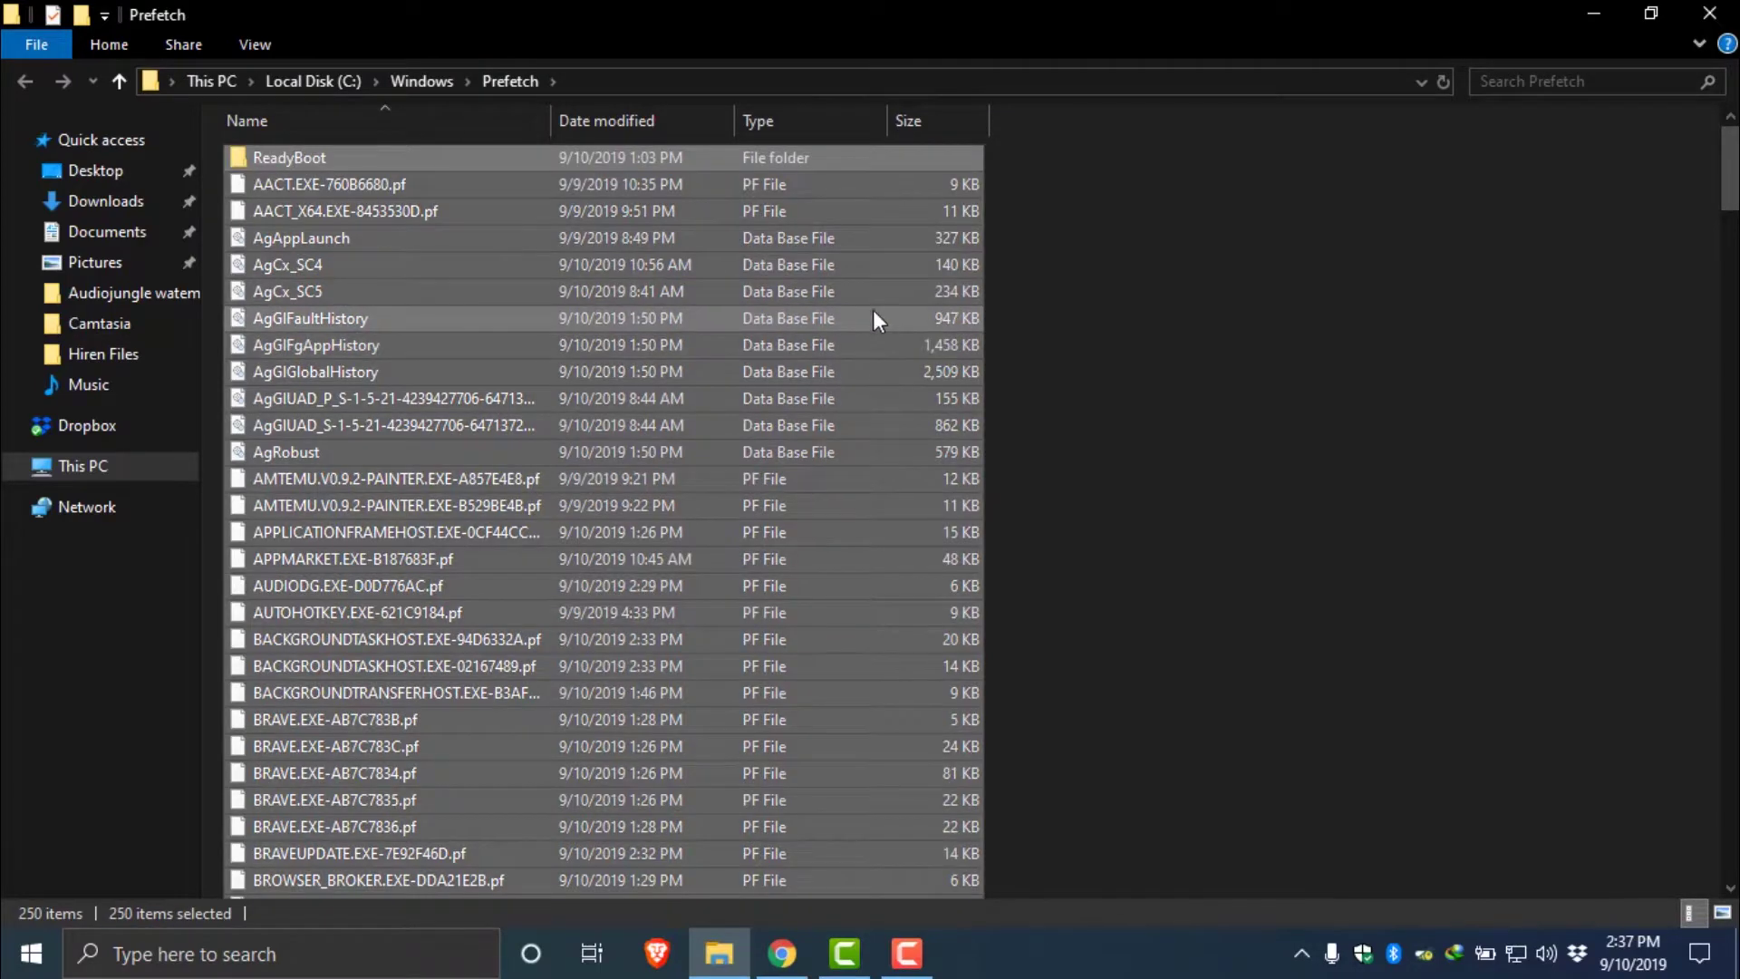
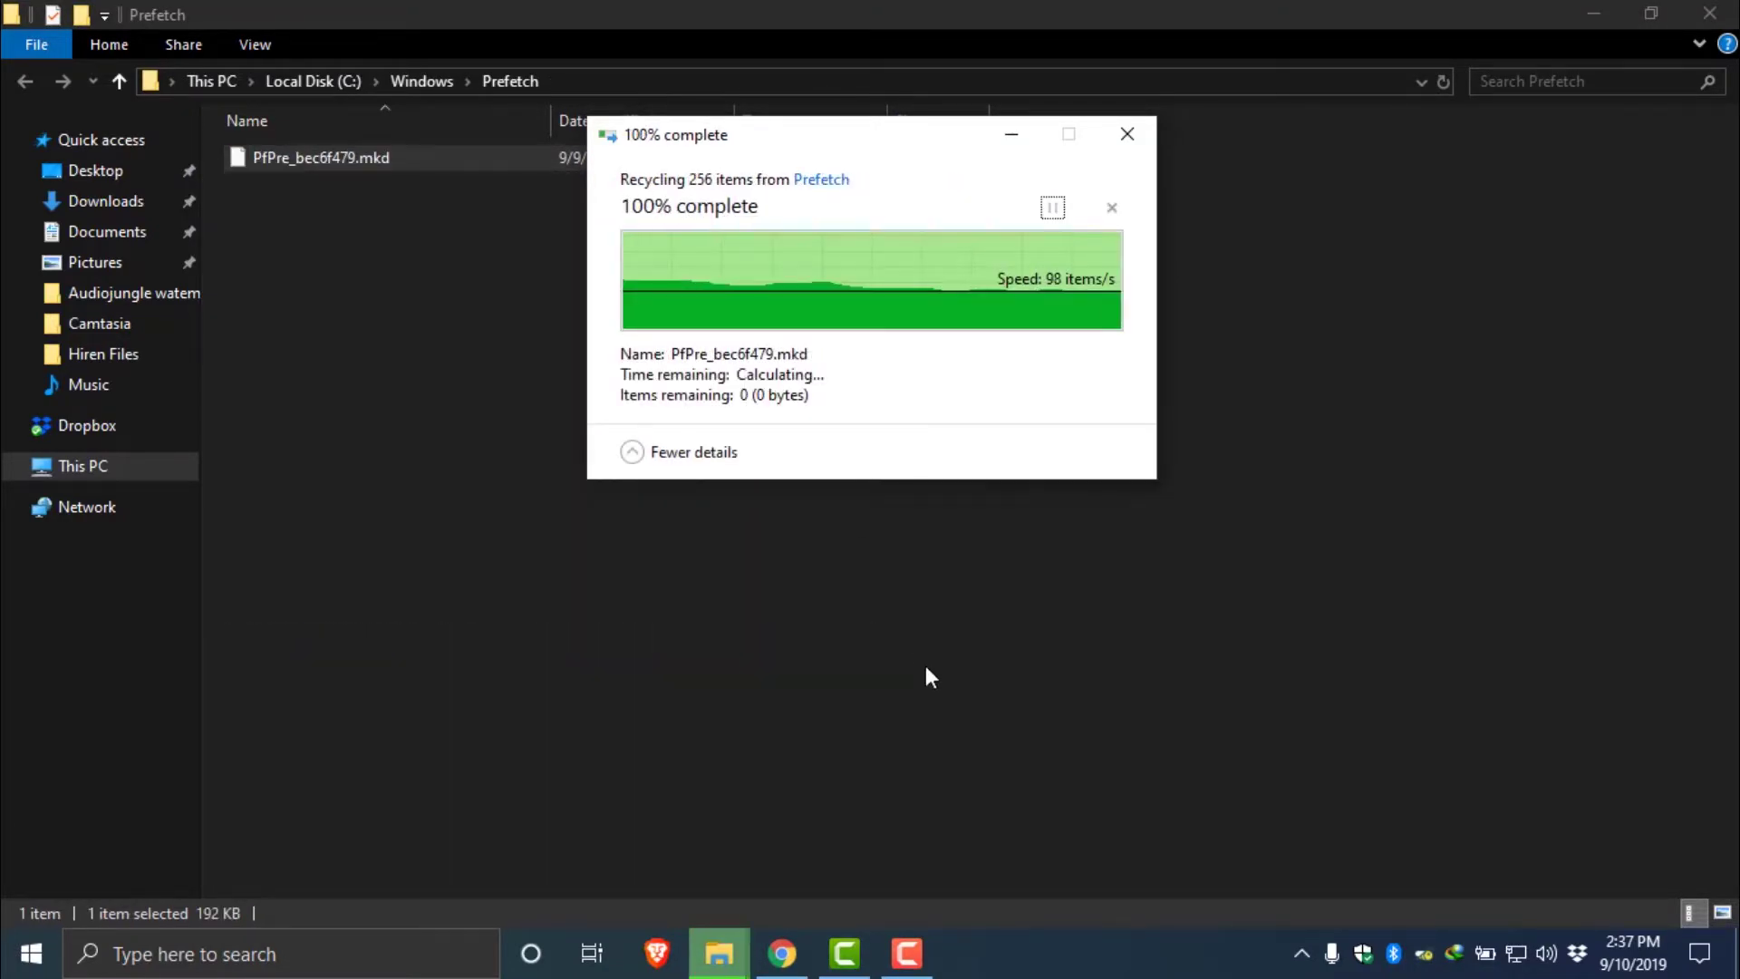
click(1711, 15)
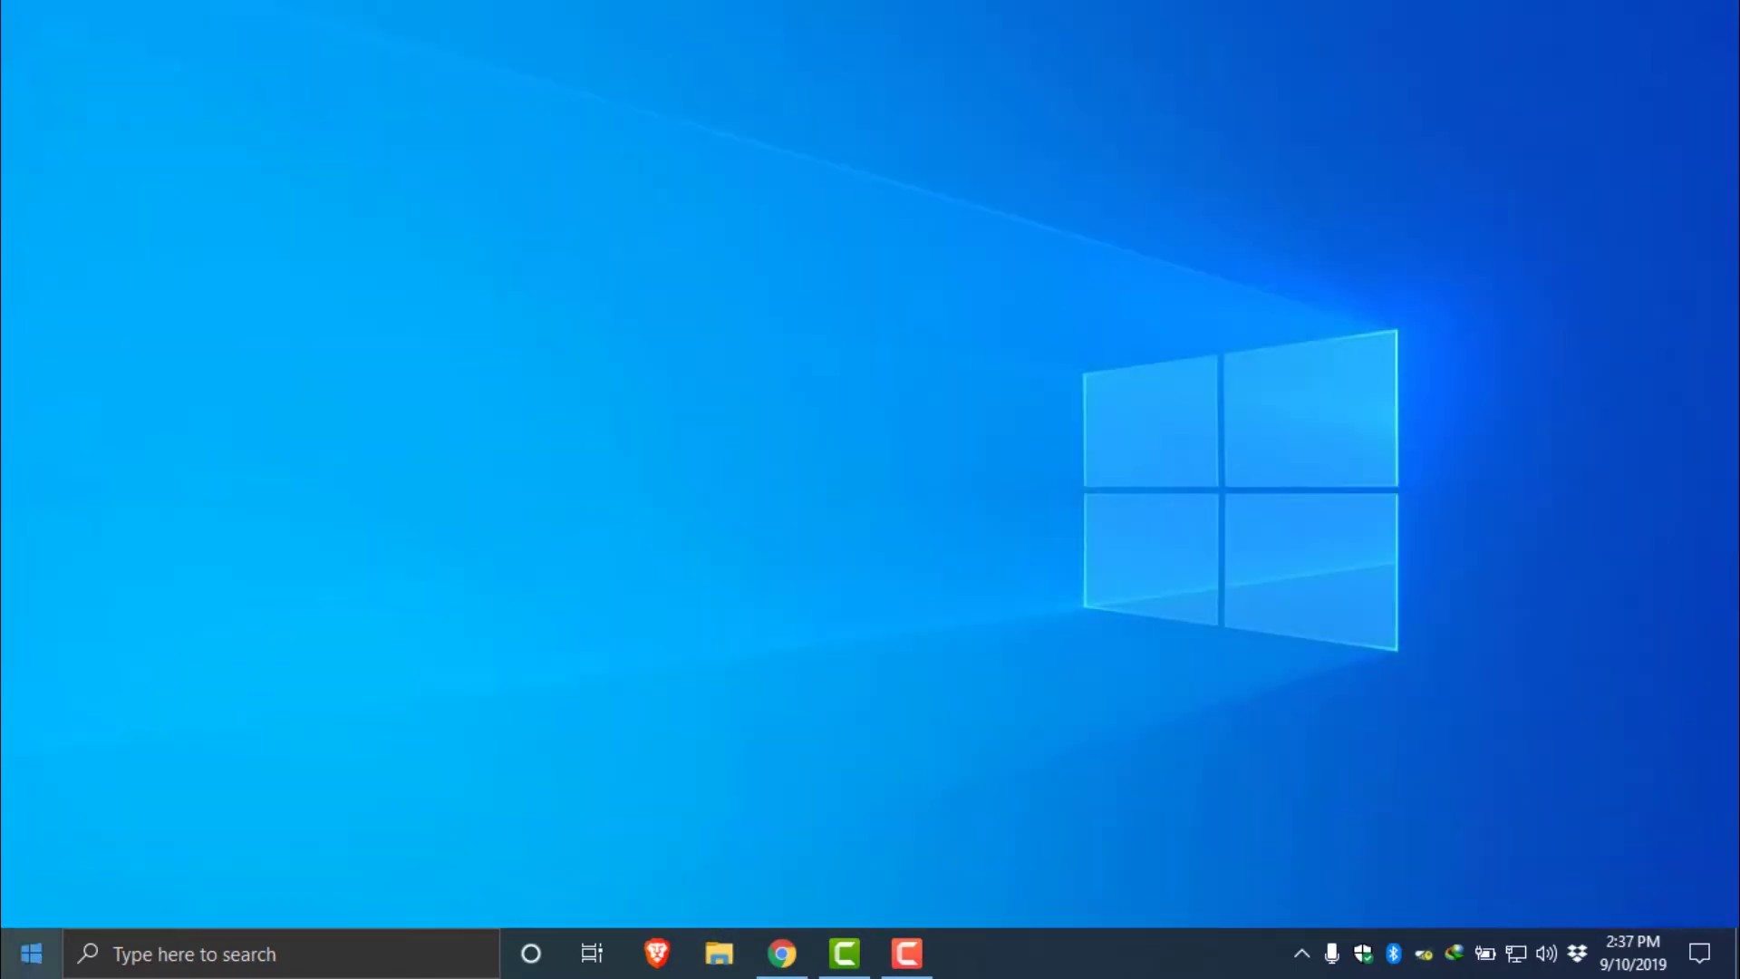
click(30, 953)
click(852, 587)
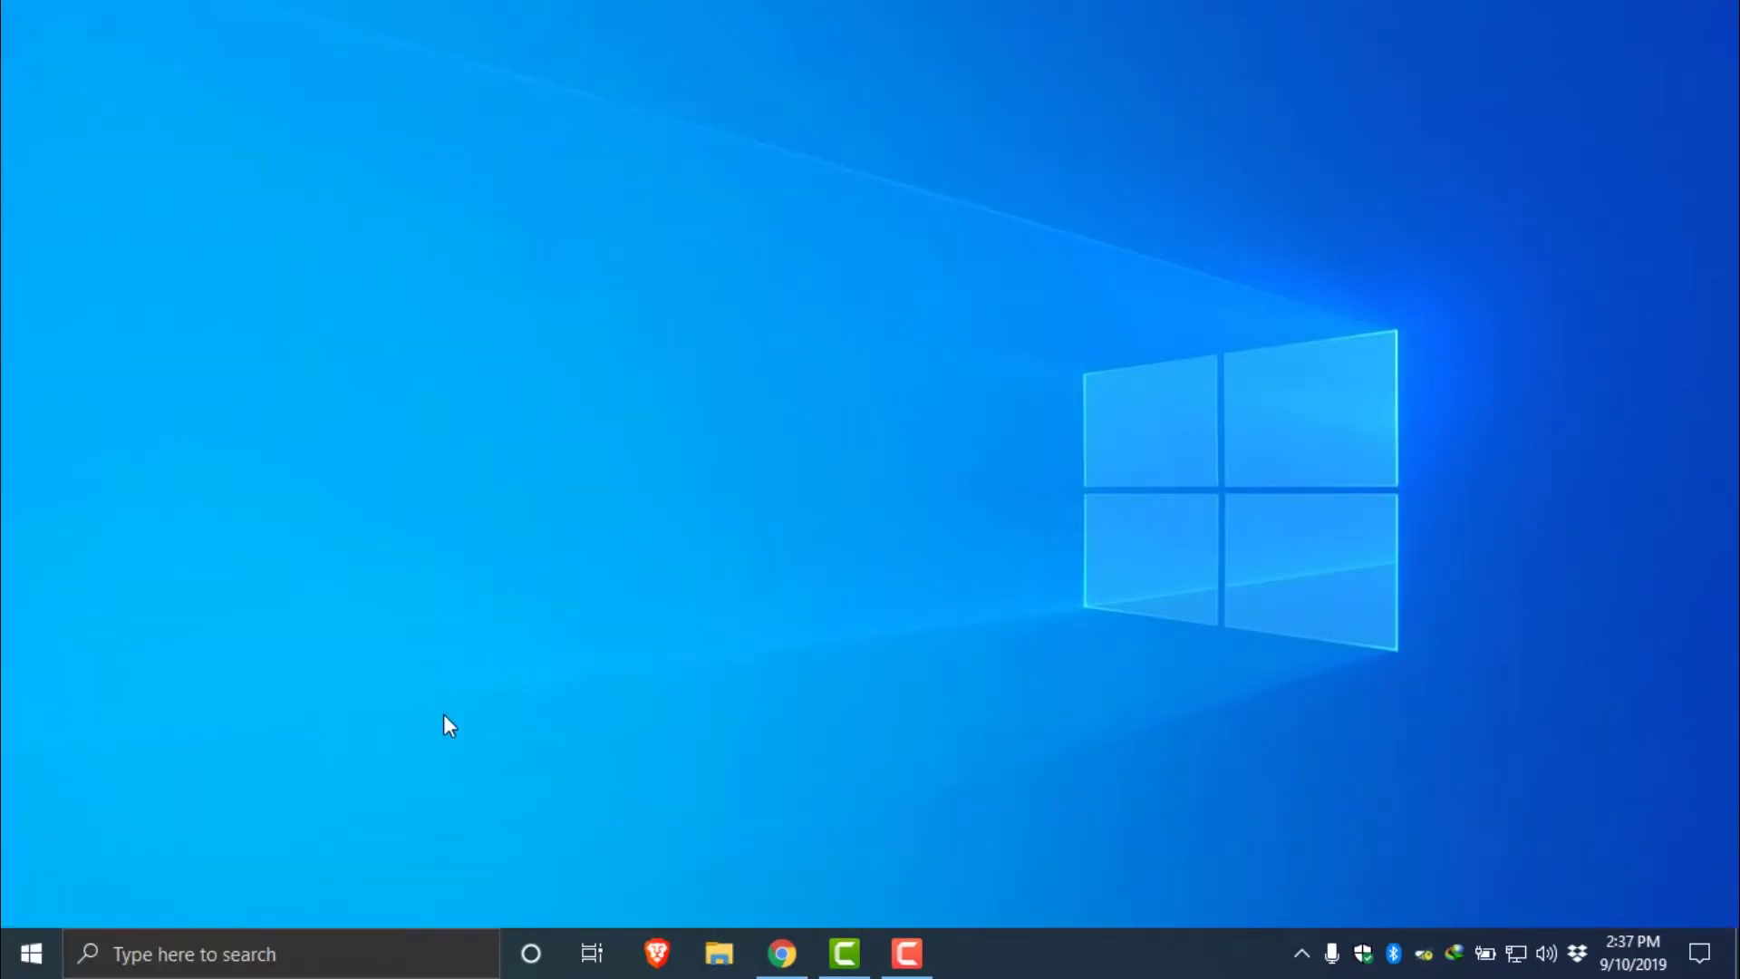
- Open the system properties of This PC from File Explorer and bring up the Performance Options in the advanced system settings
click(31, 952)
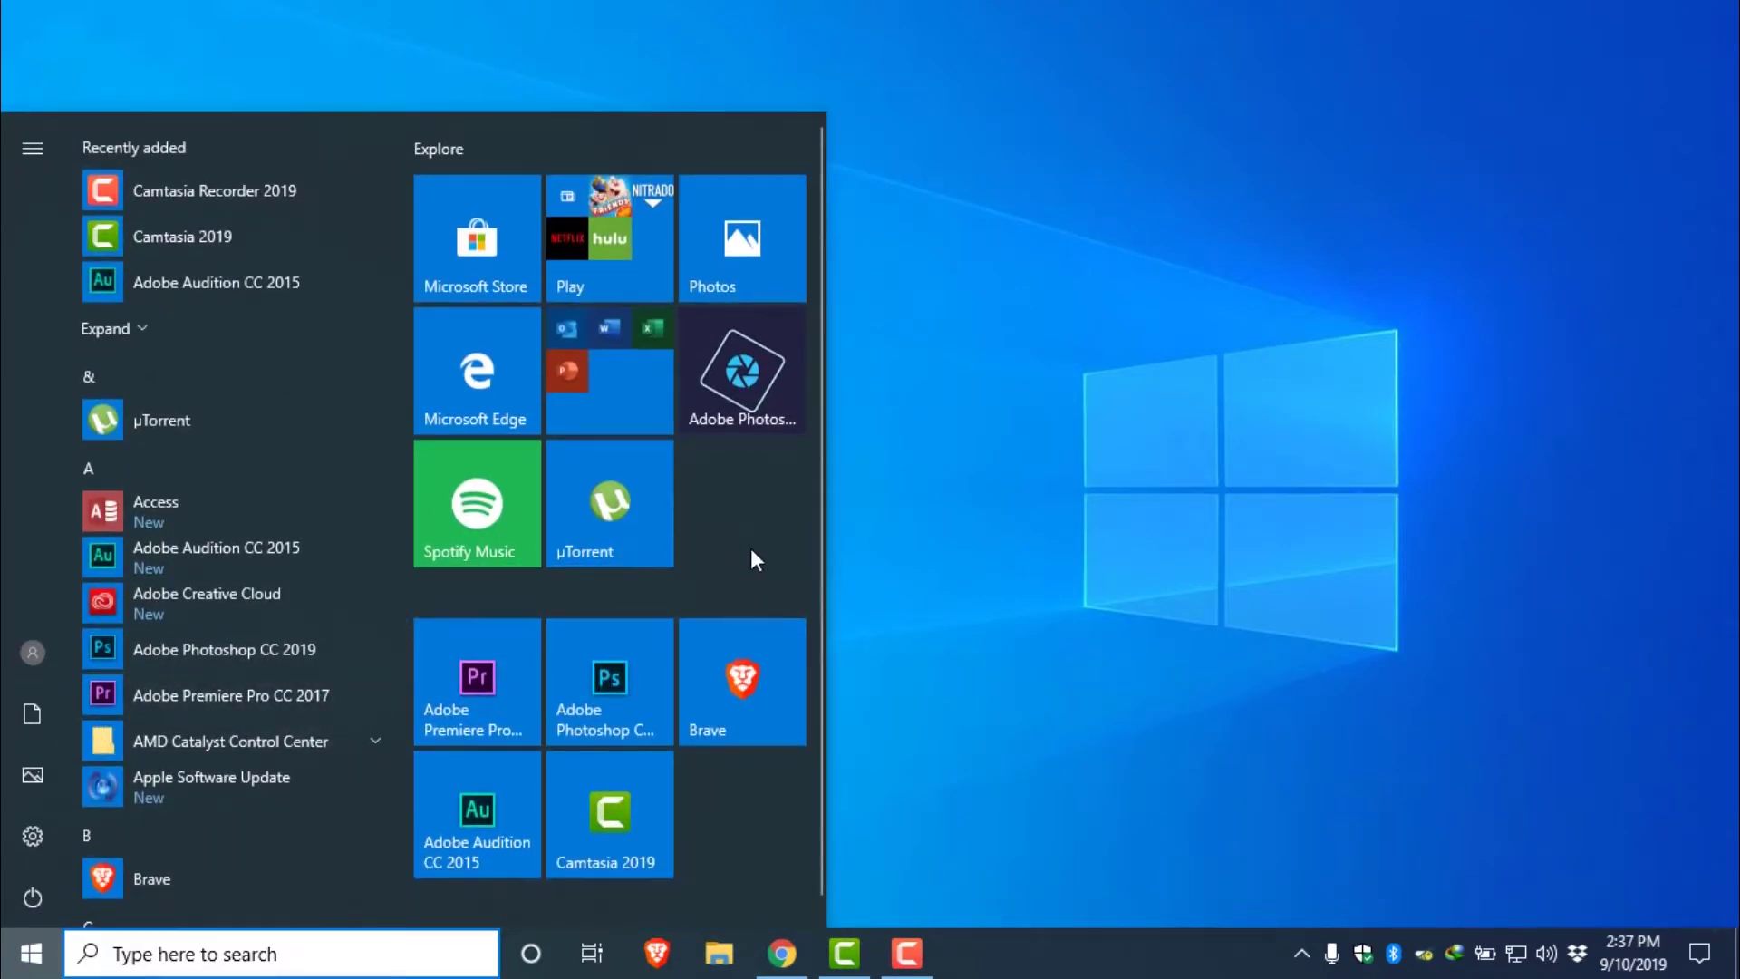
key(super+e)
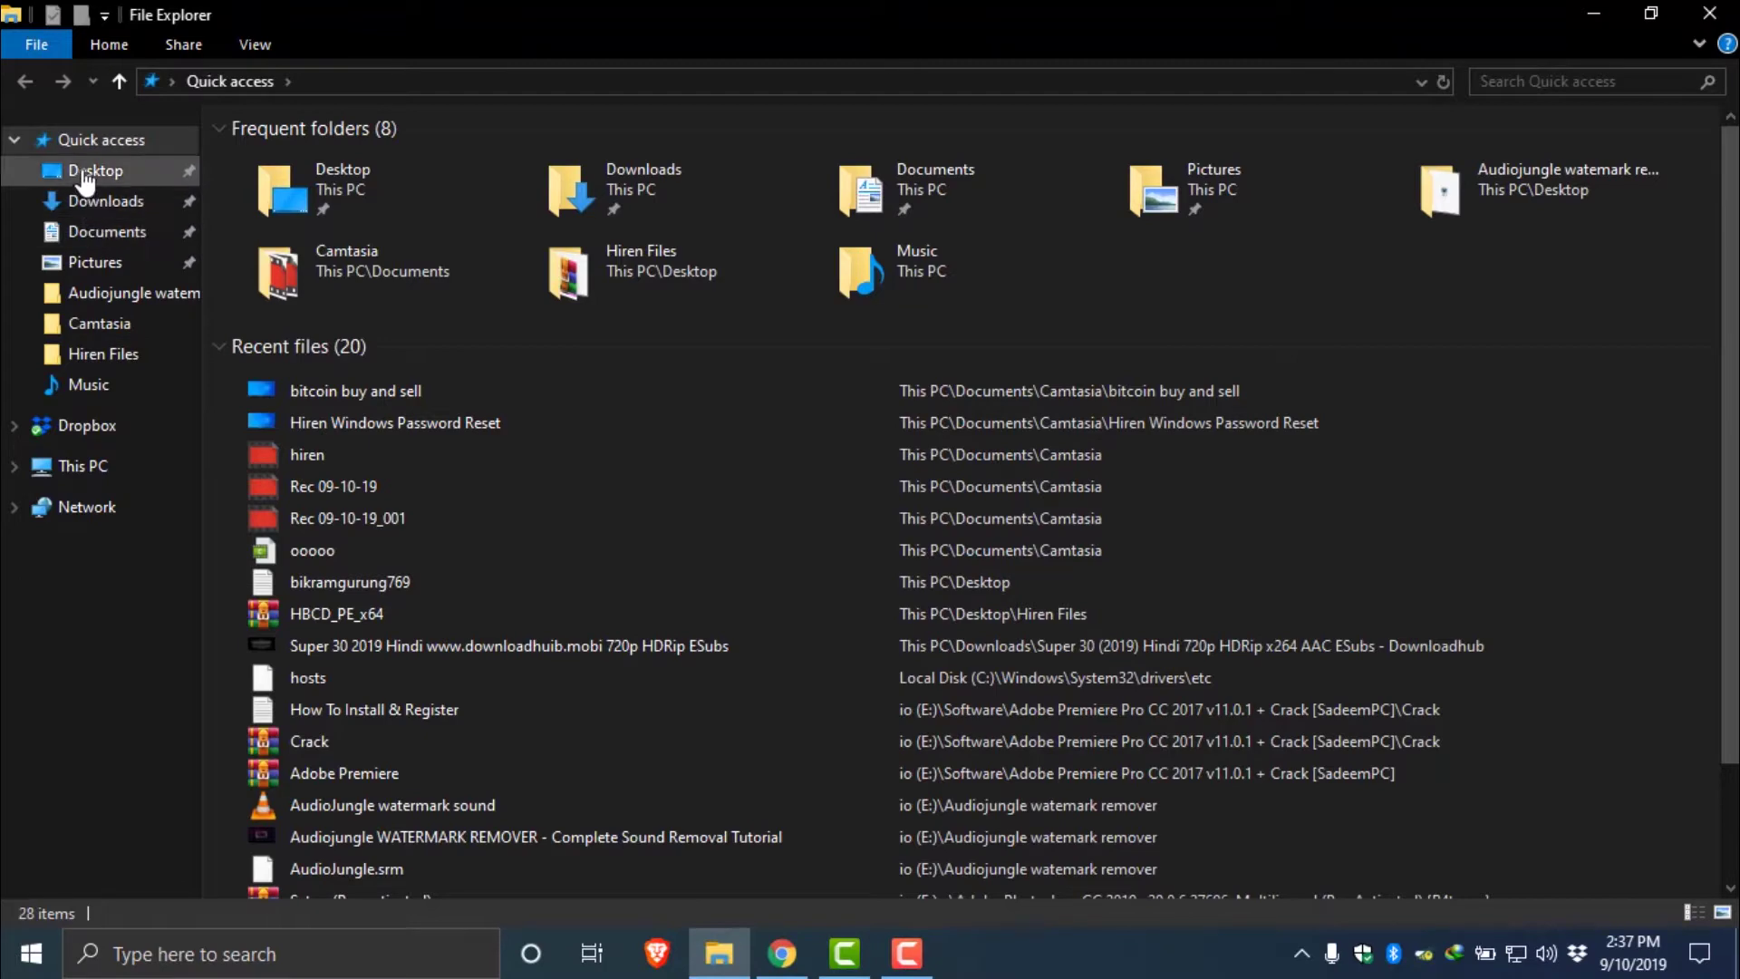
right_click(57, 464)
click(136, 798)
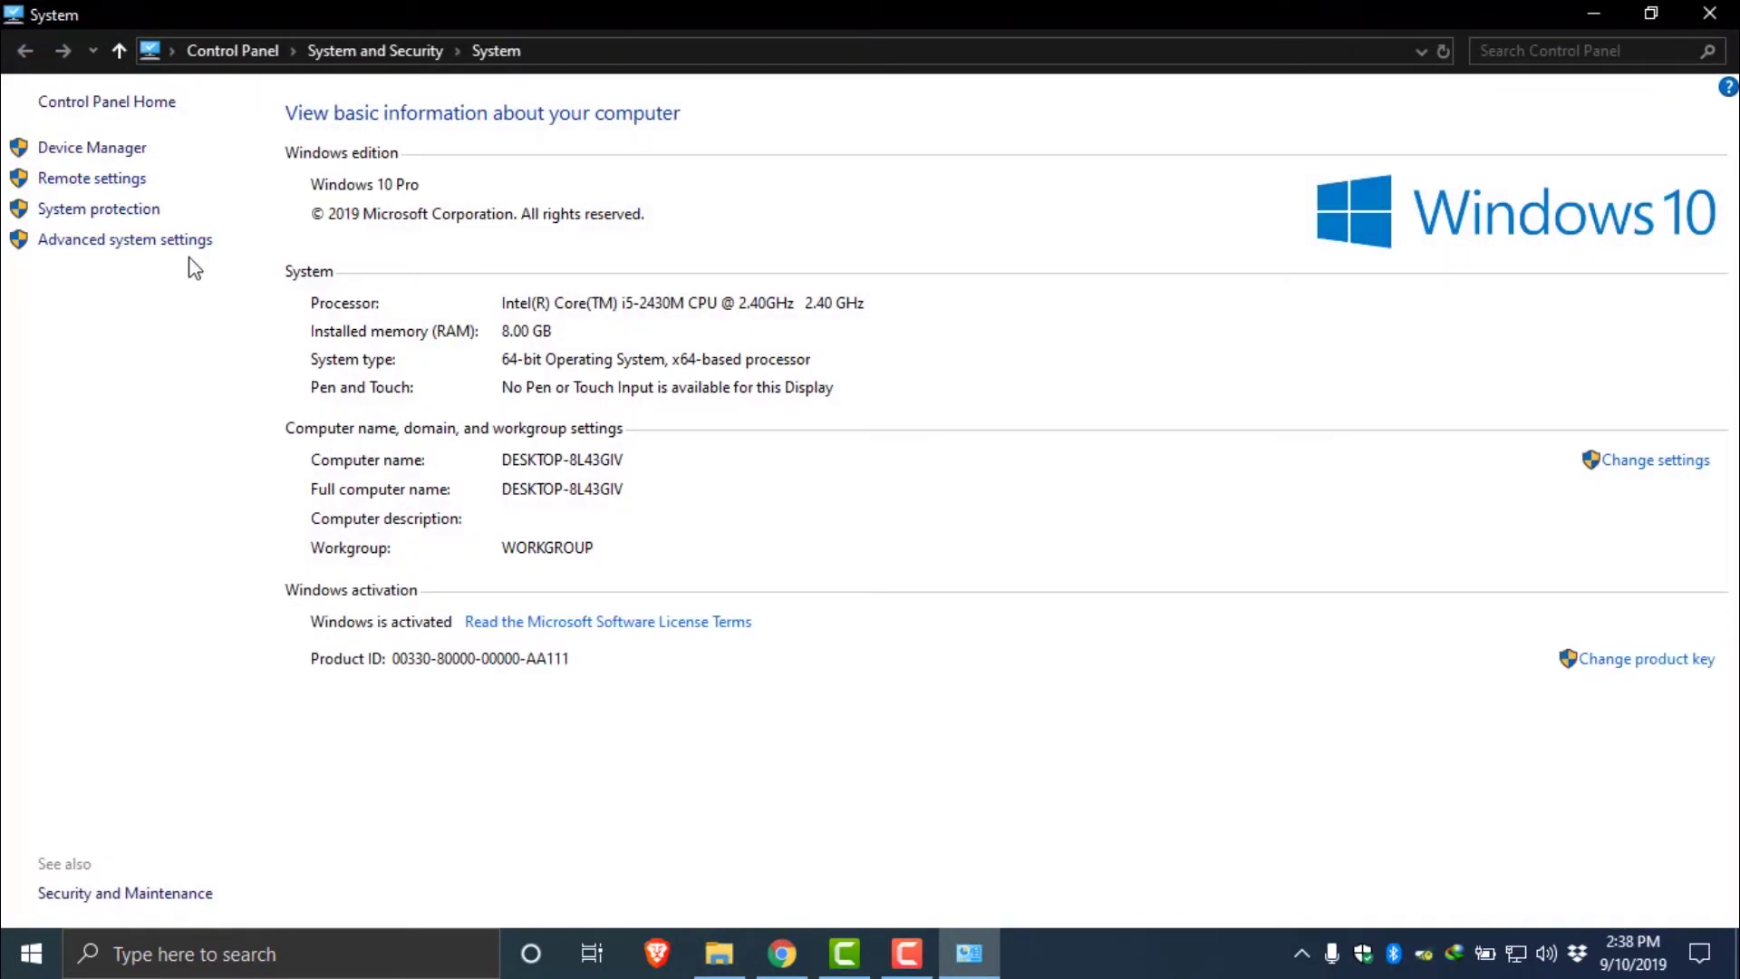
click(118, 243)
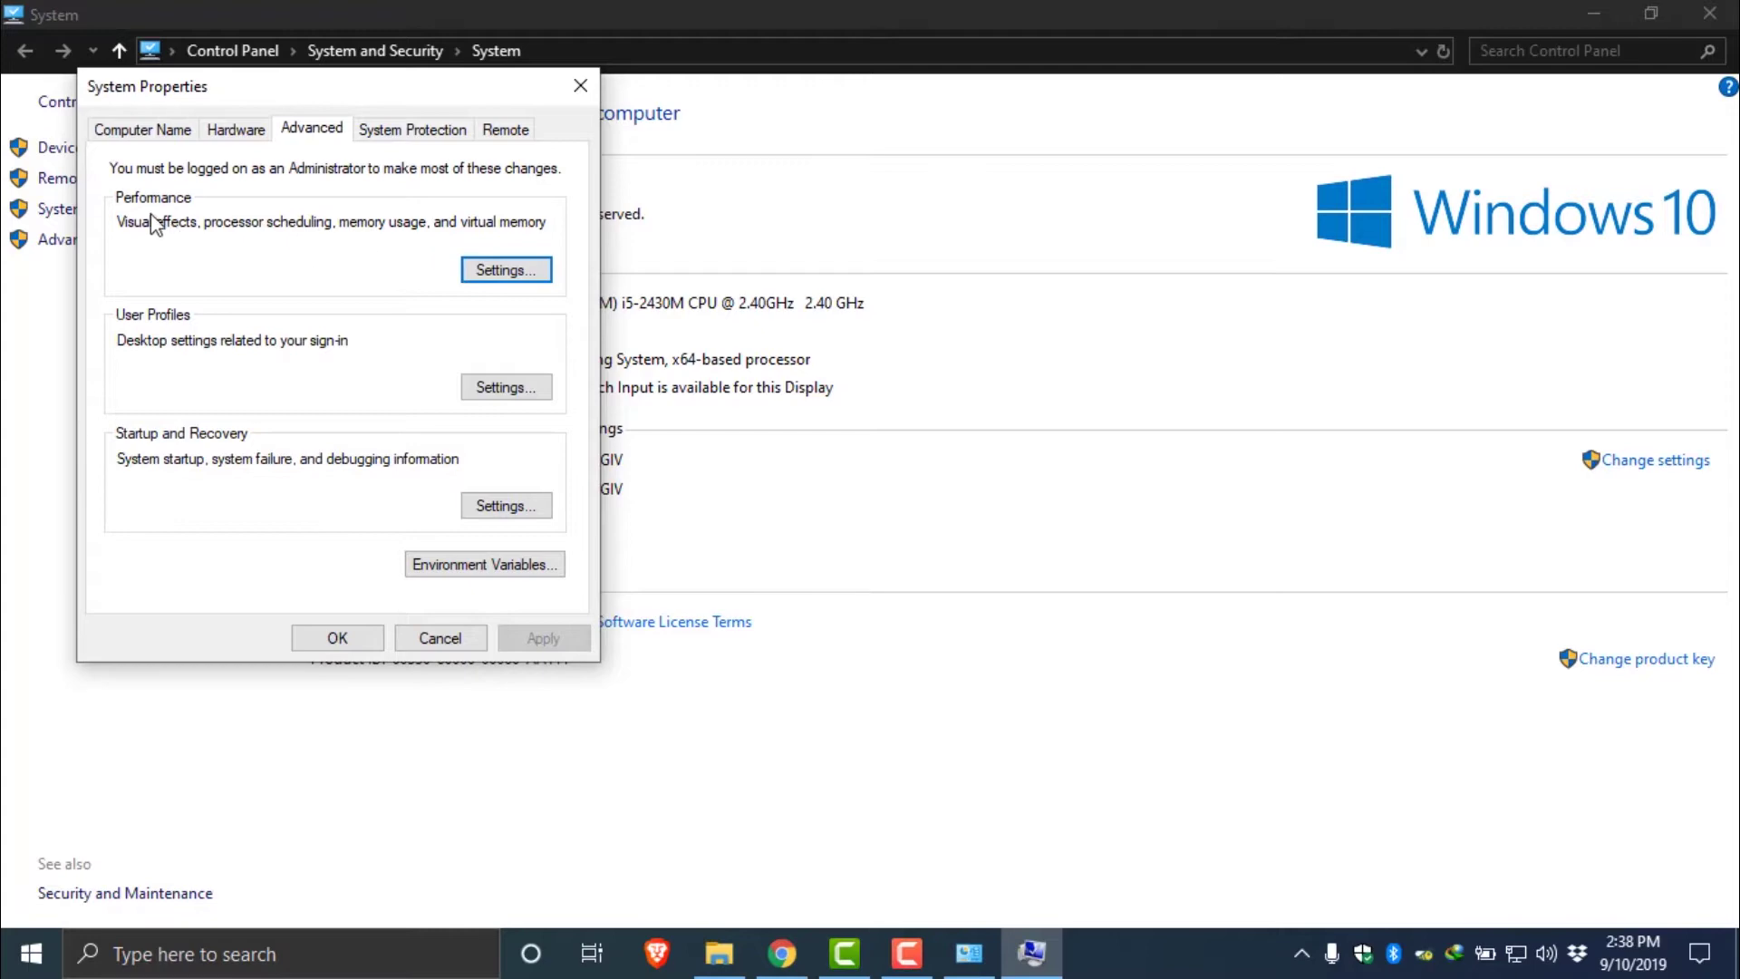
click(506, 270)
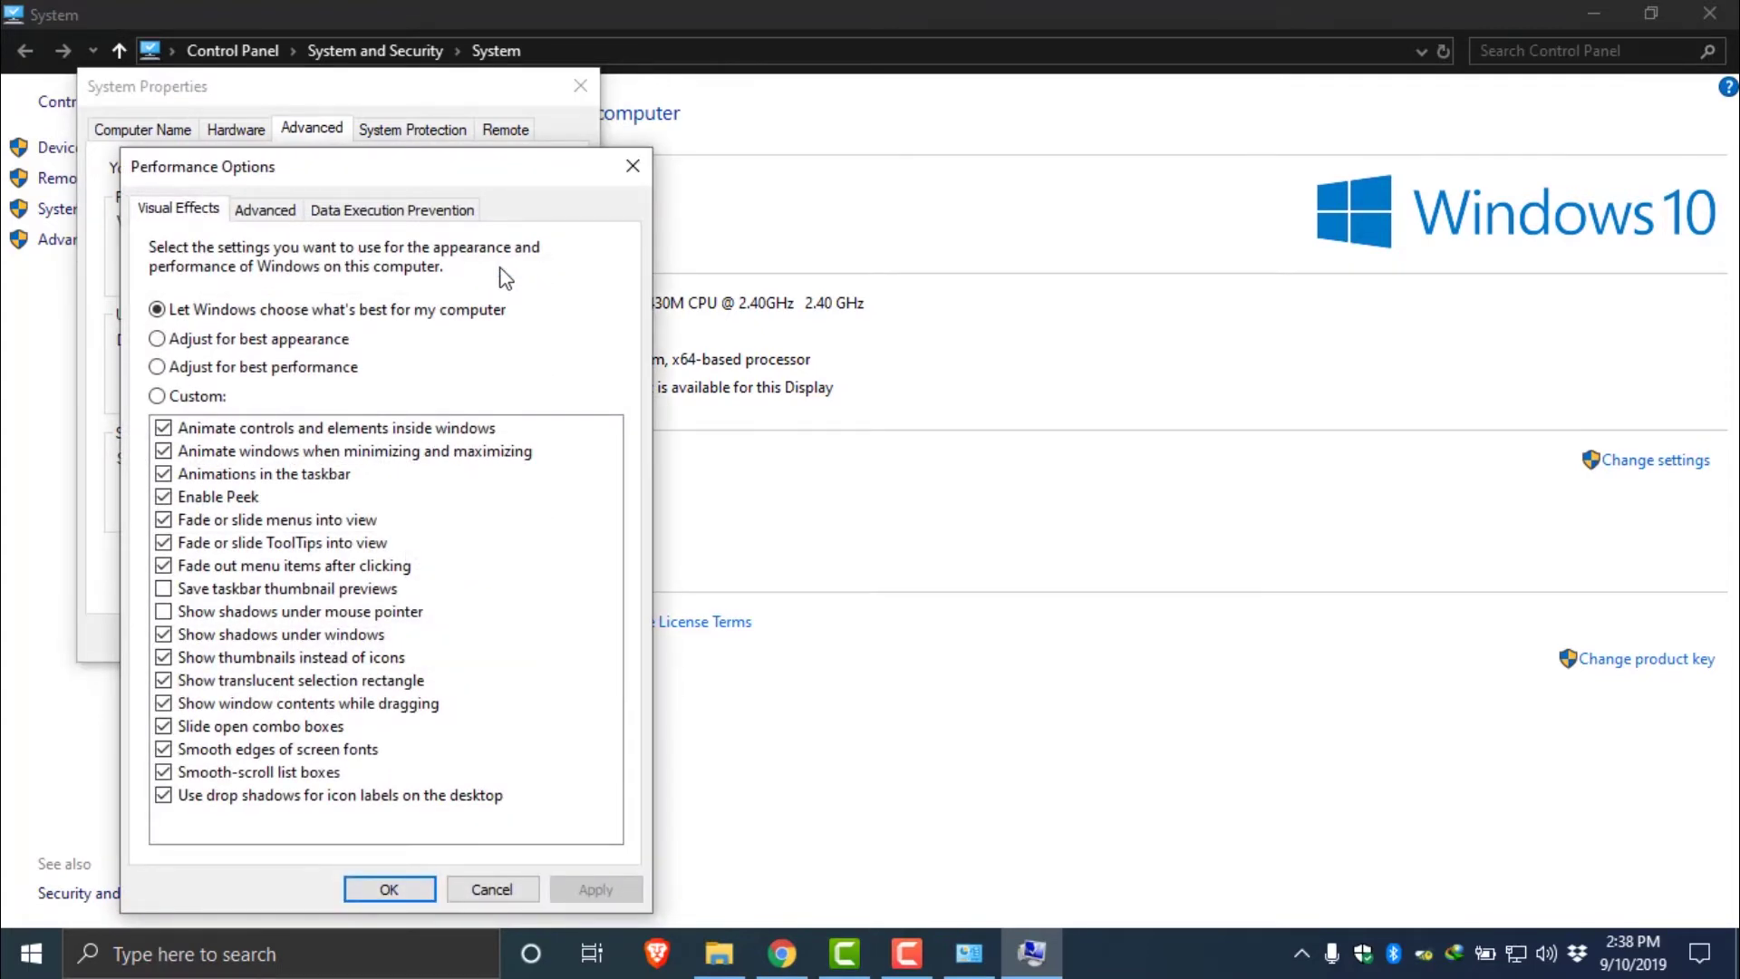
- Set the visual effects to Adjust for best performance, apply the change and close both settings dialogs
drag(443, 177, 1051, 94)
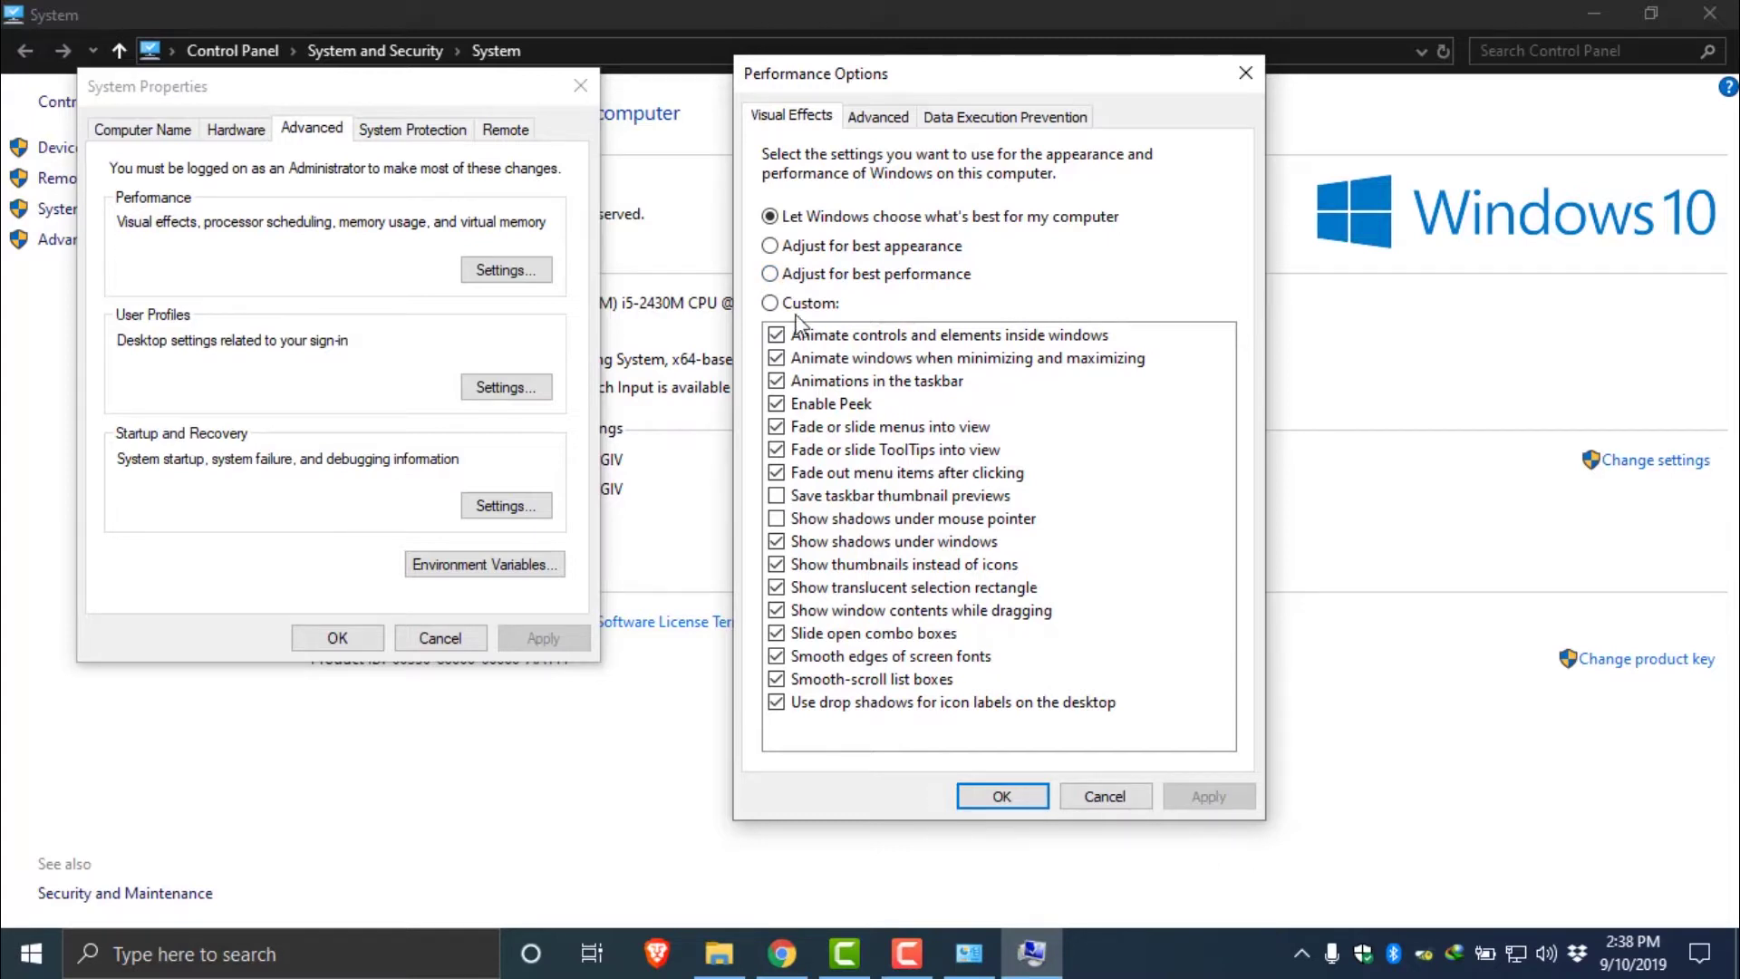
click(770, 280)
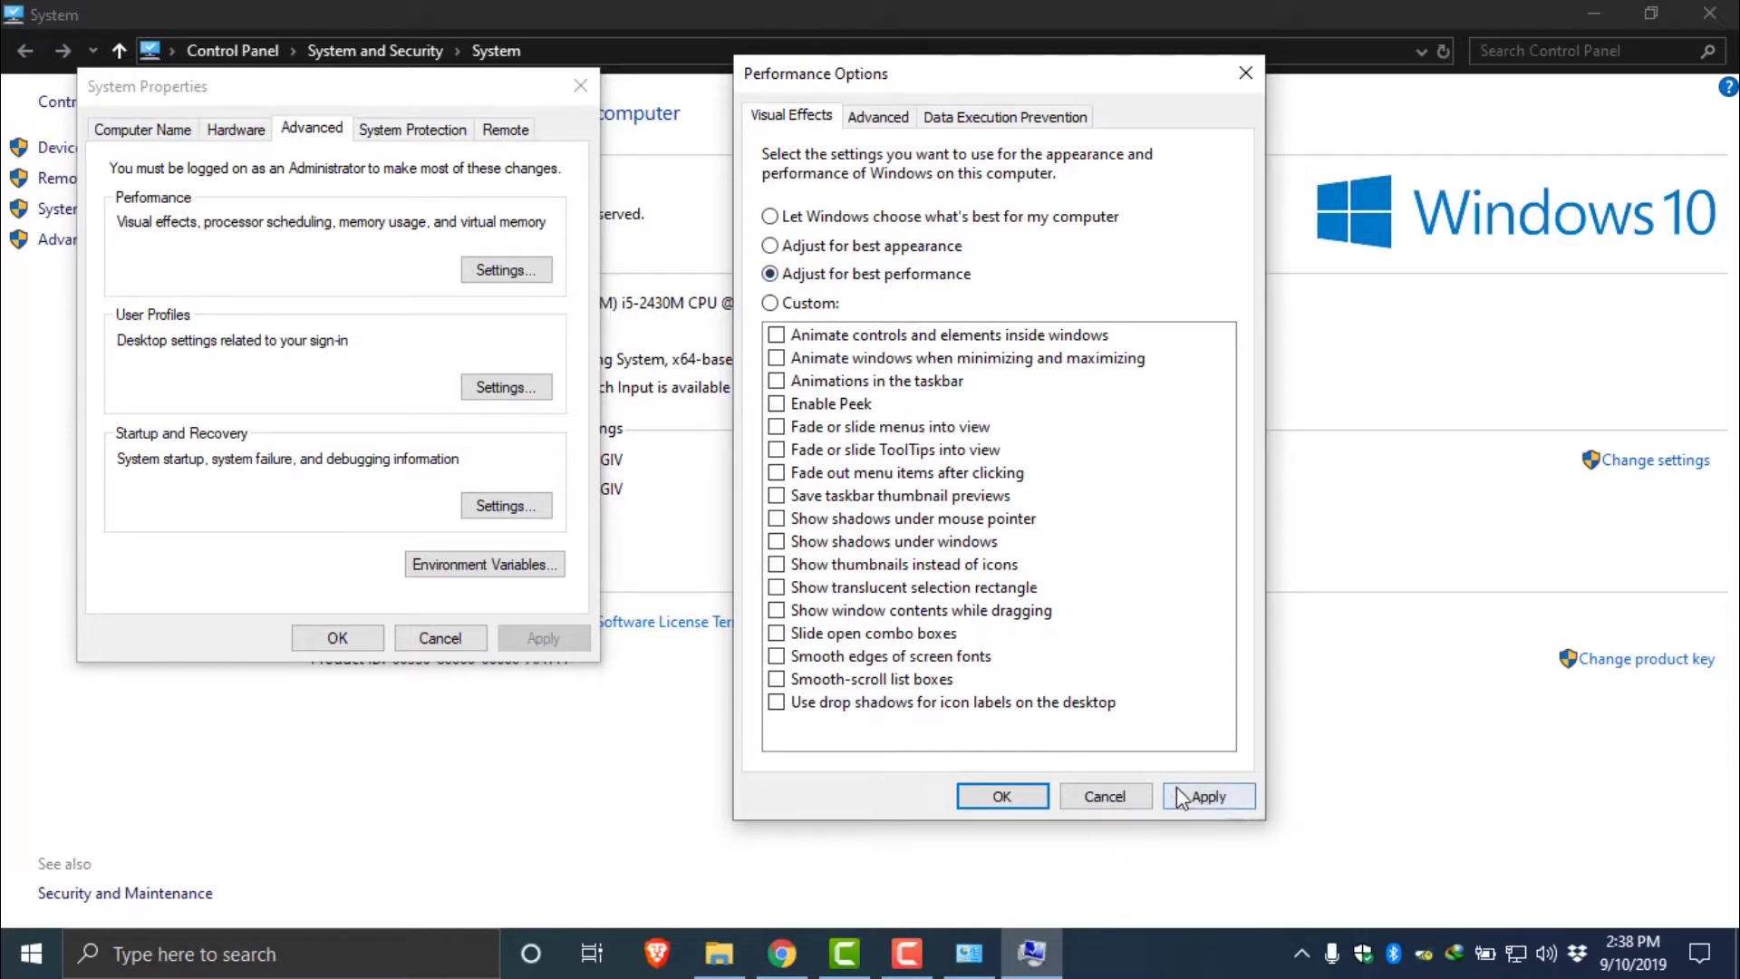
click(1211, 798)
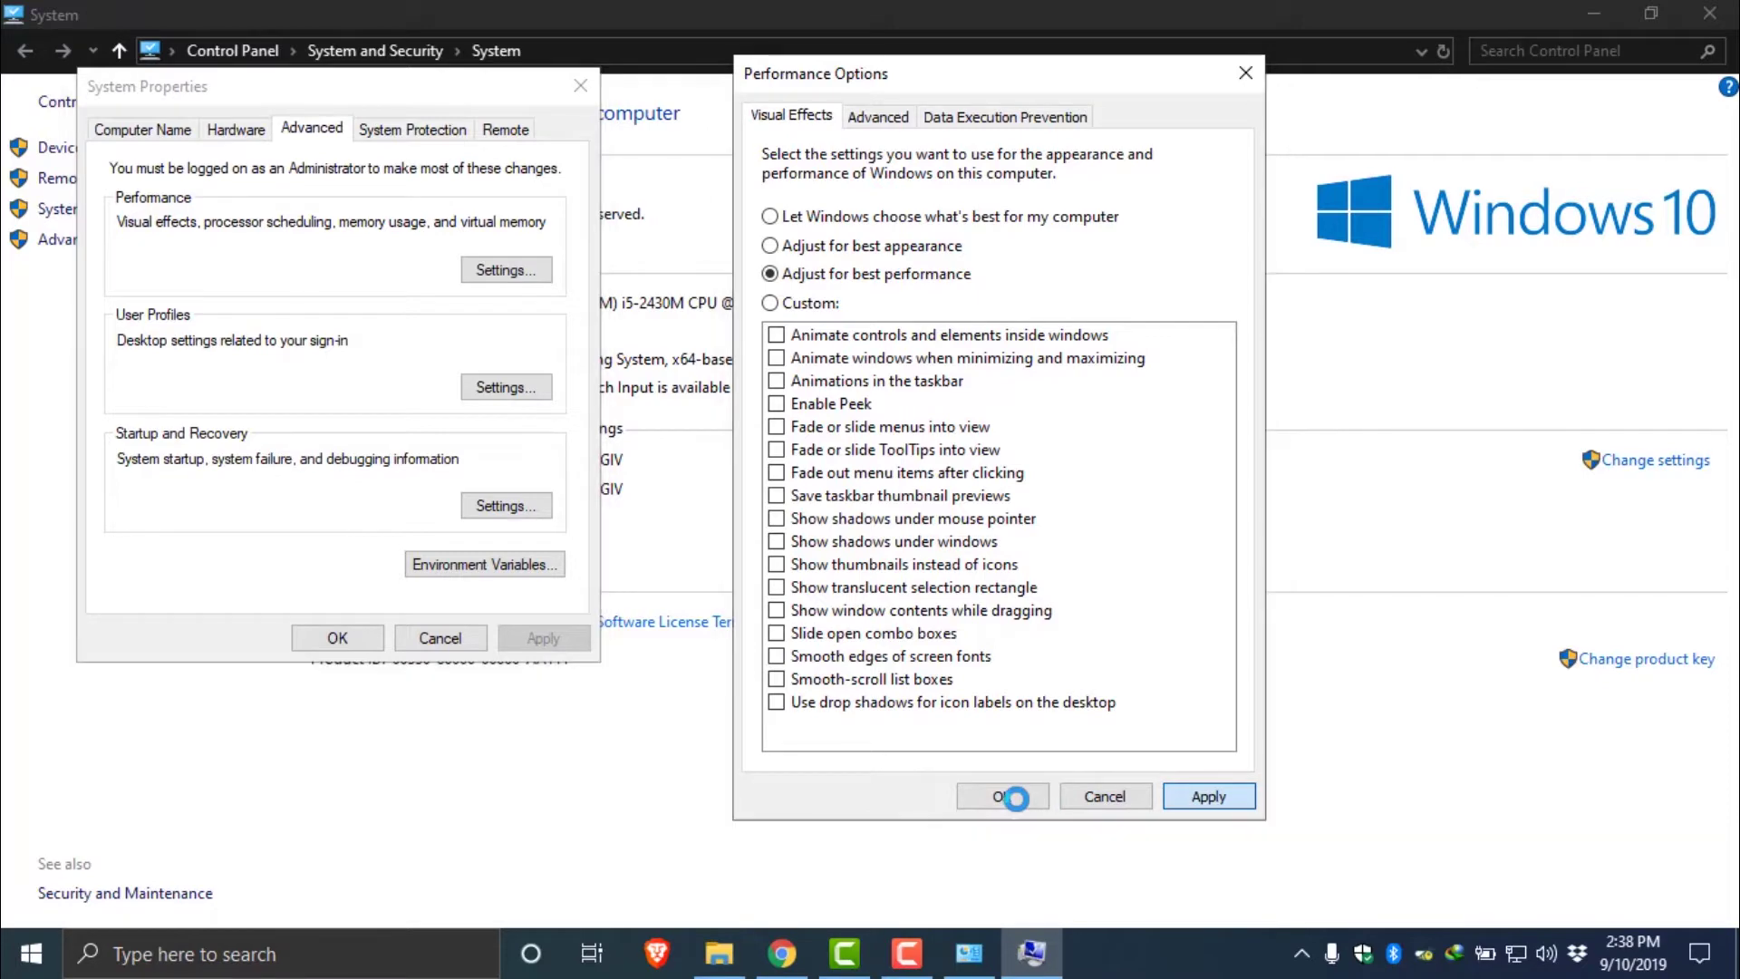
click(1006, 797)
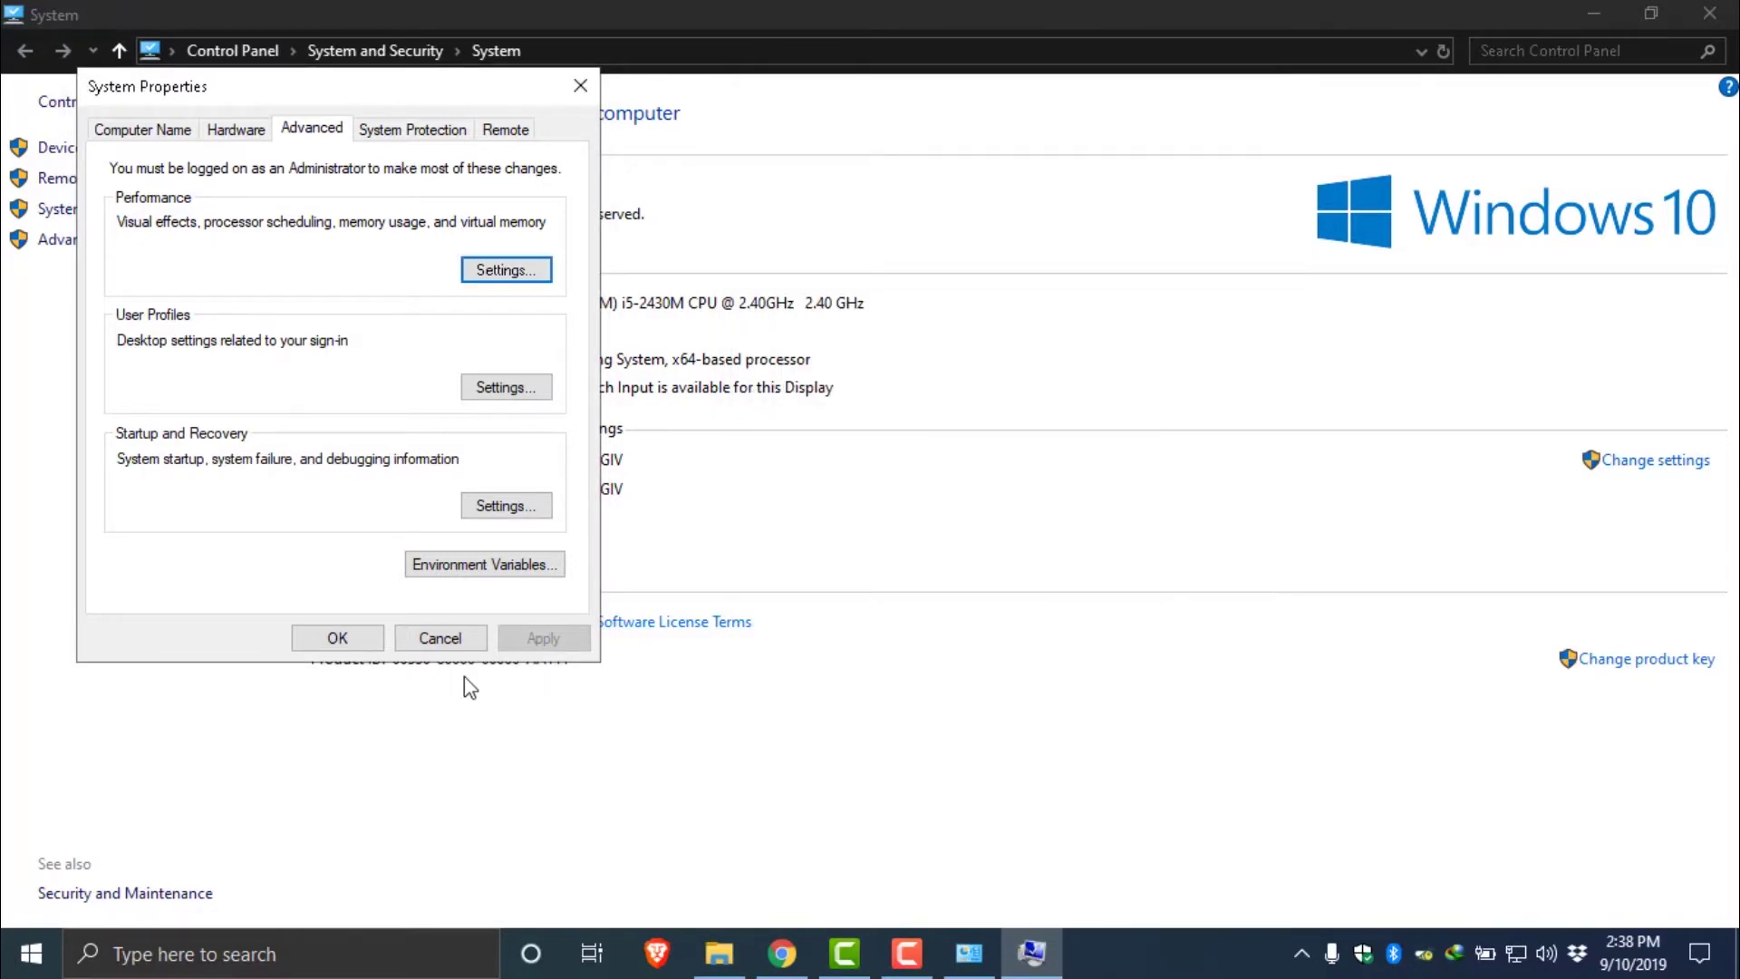
click(335, 639)
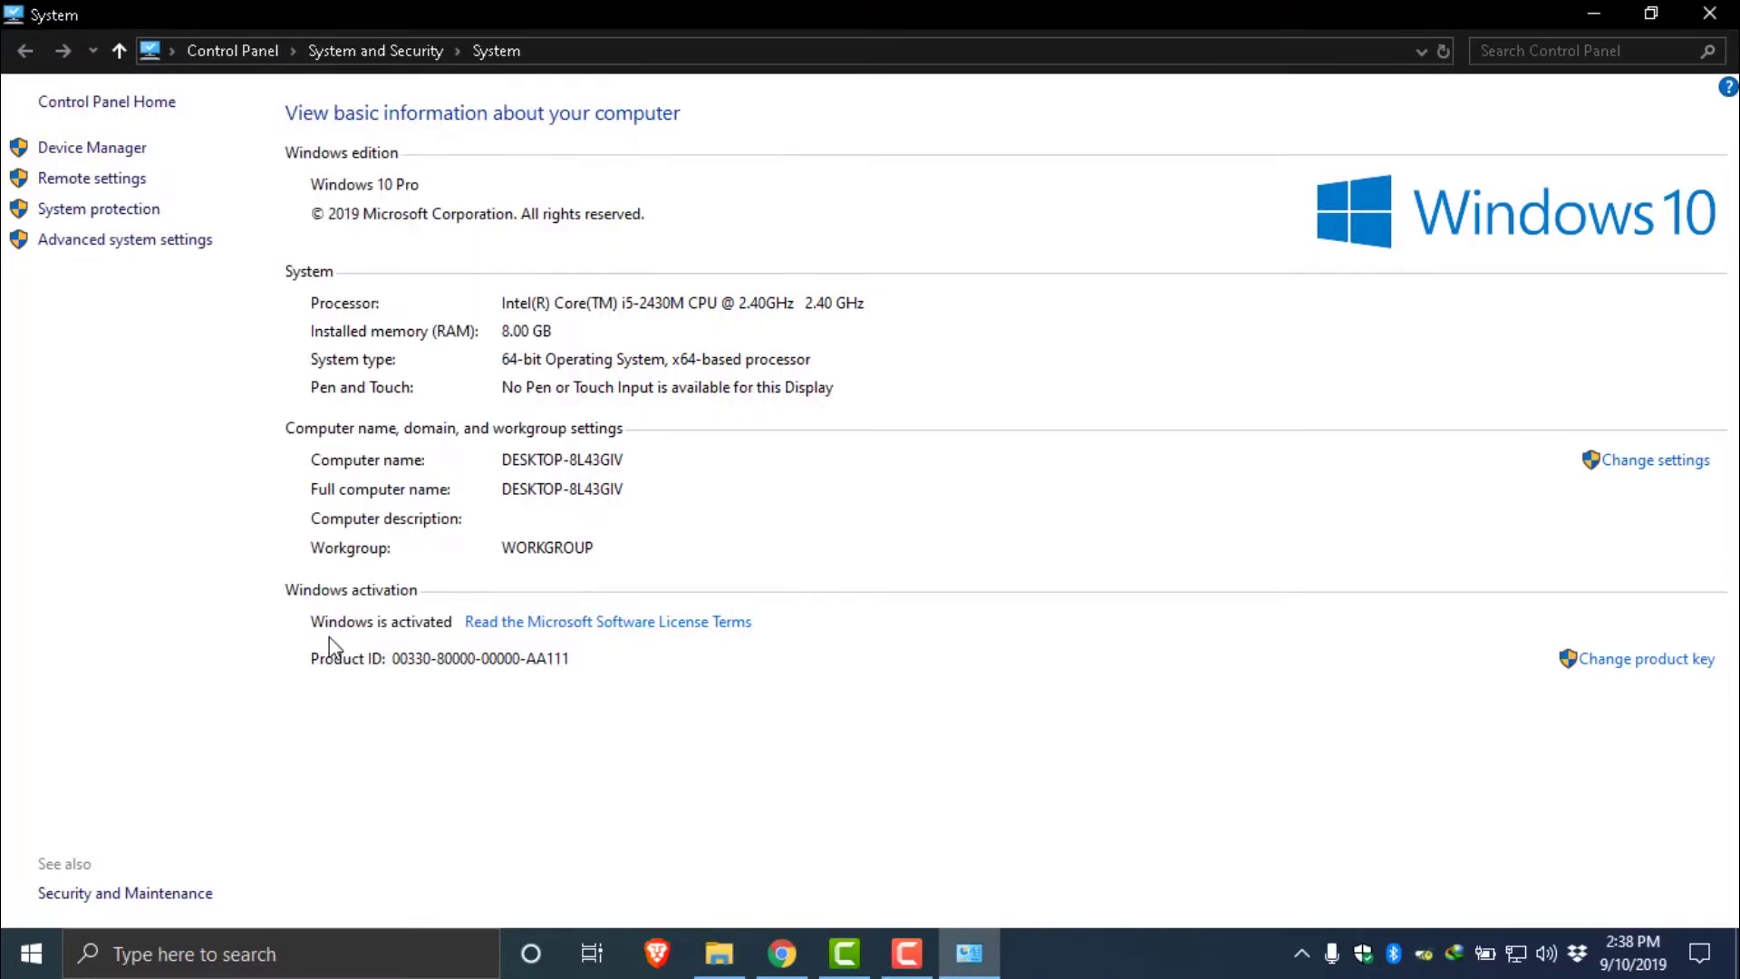
- Minimize the System and File Explorer windows and refresh the desktop twice
click(1594, 13)
click(1594, 14)
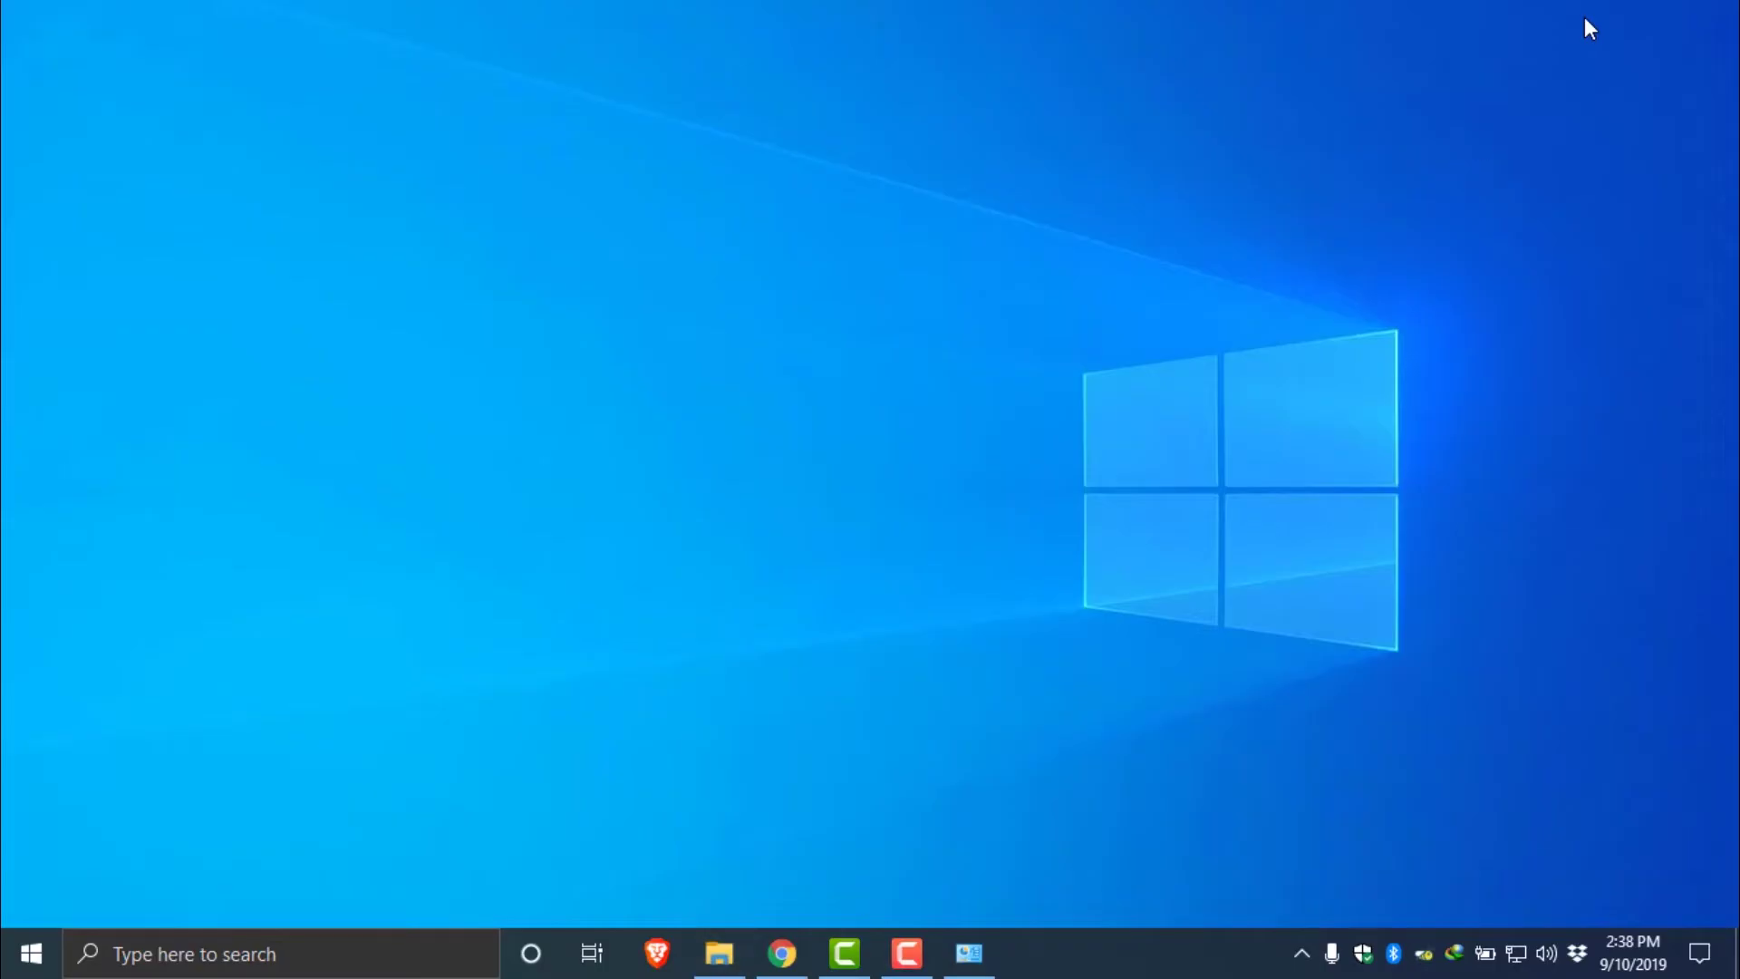
right_click(846, 265)
click(943, 411)
right_click(894, 334)
click(906, 470)
- Open the system properties of This PC from File Explorer
click(31, 953)
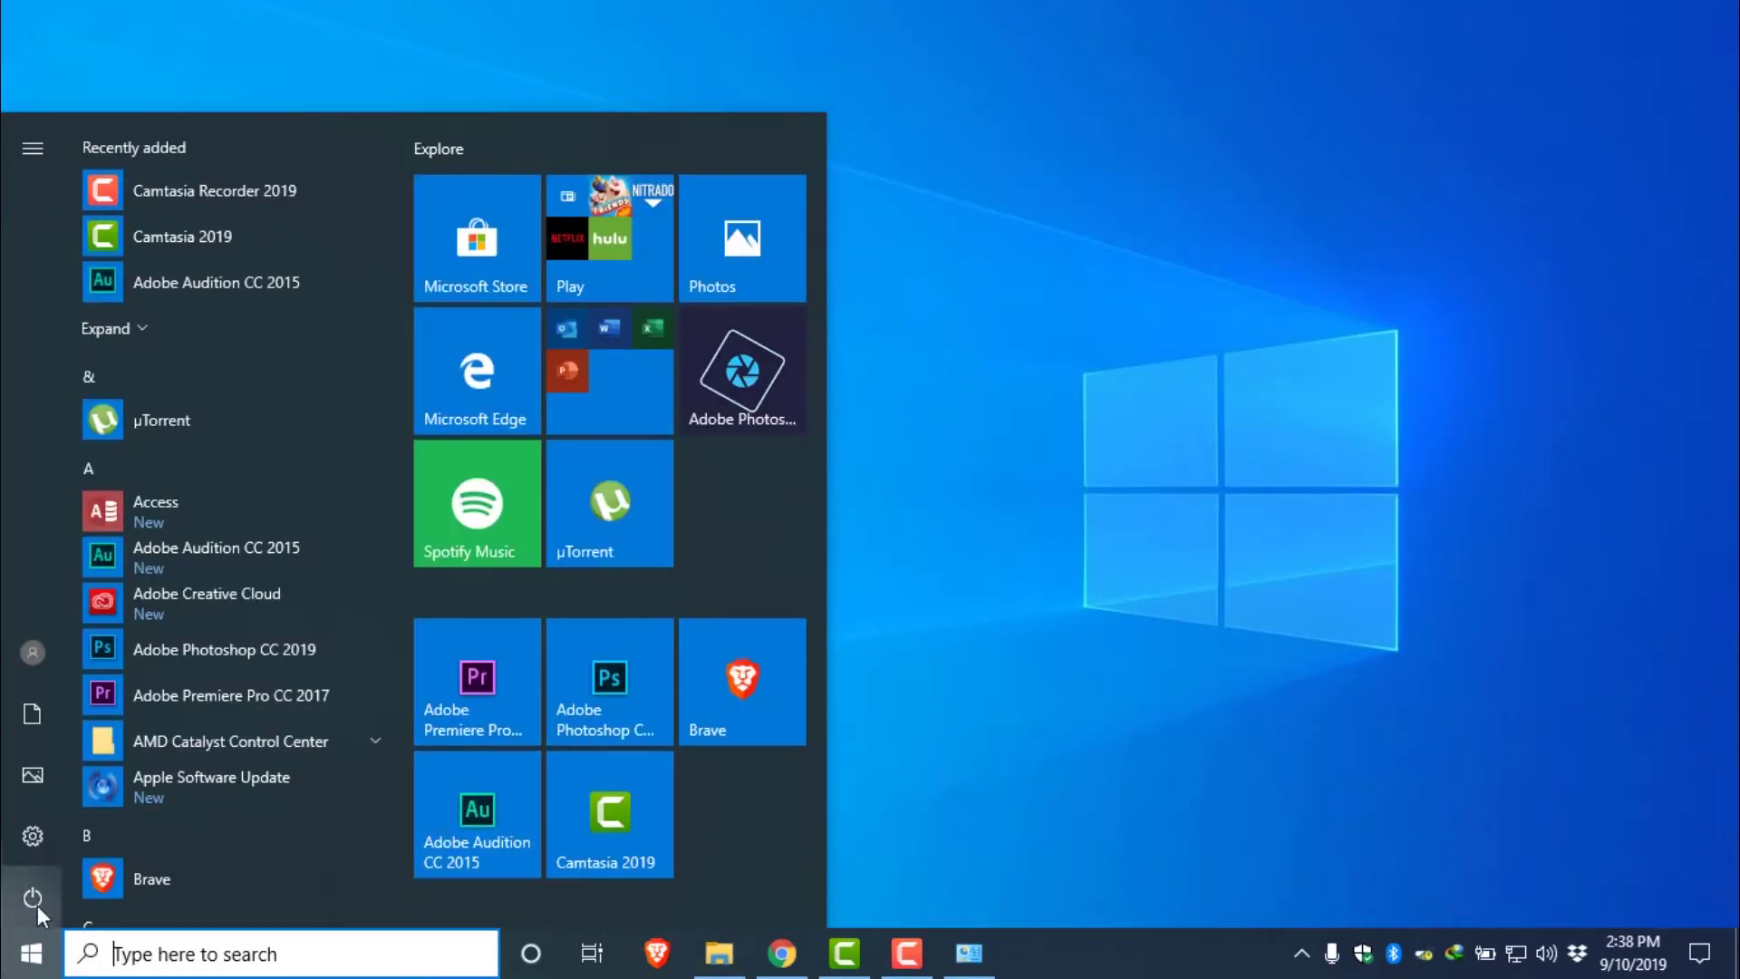
click(725, 957)
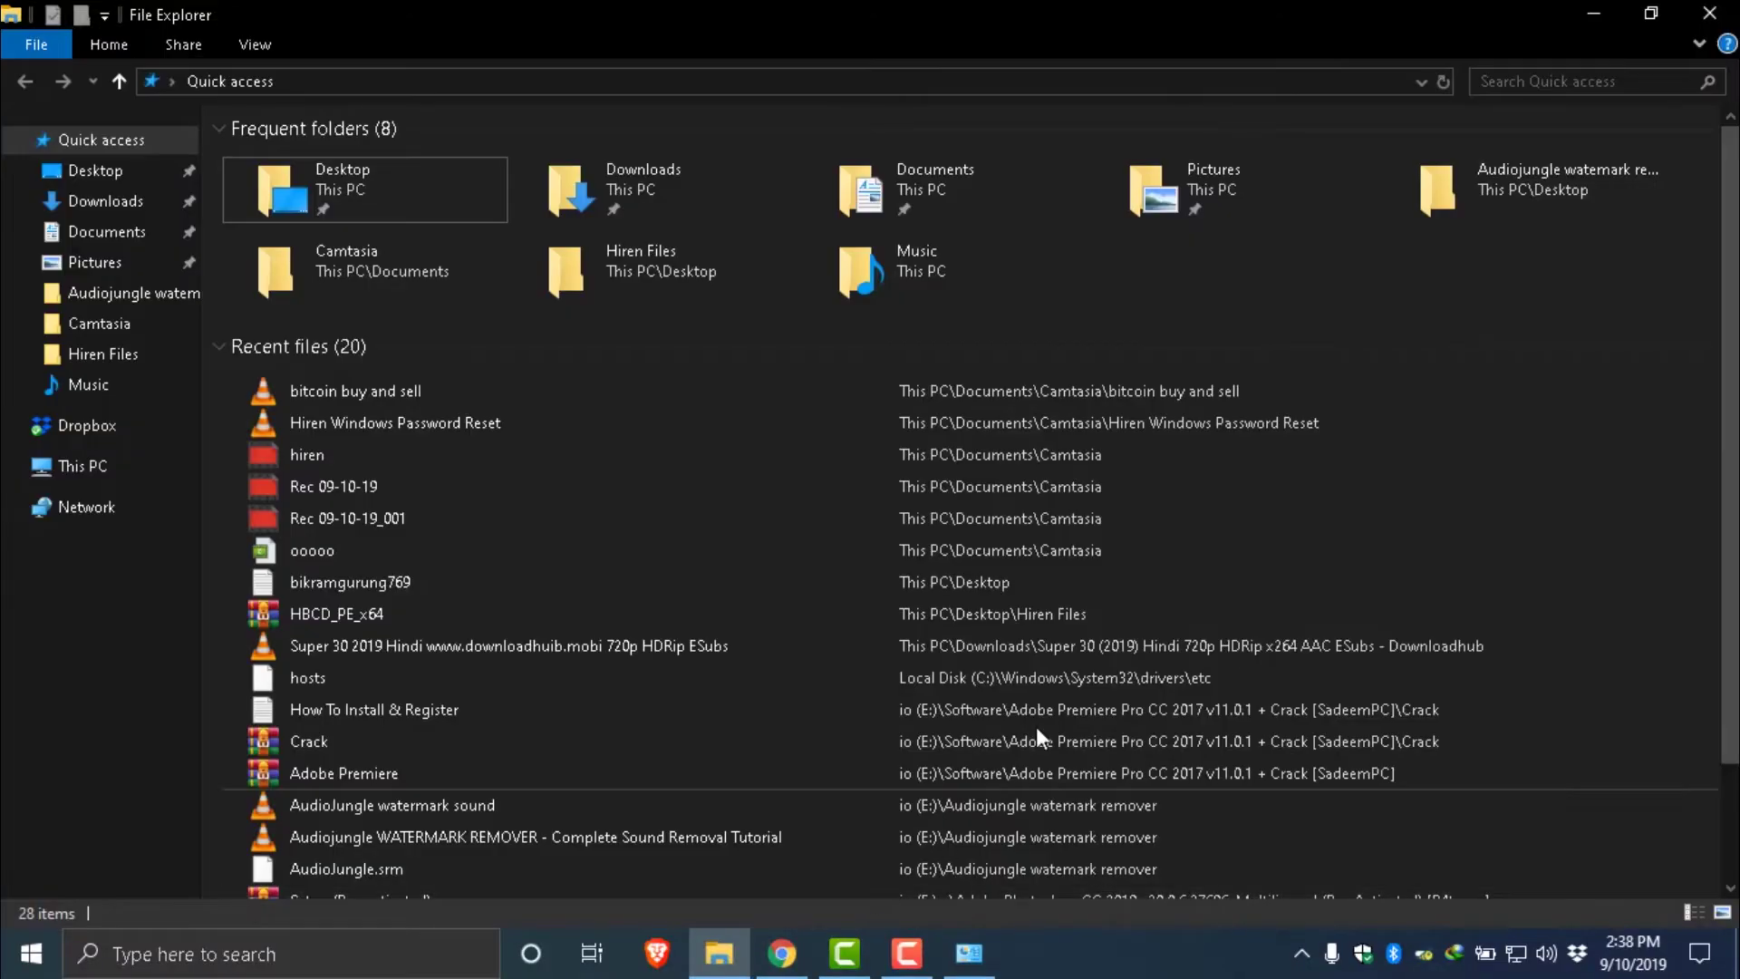
click(90, 466)
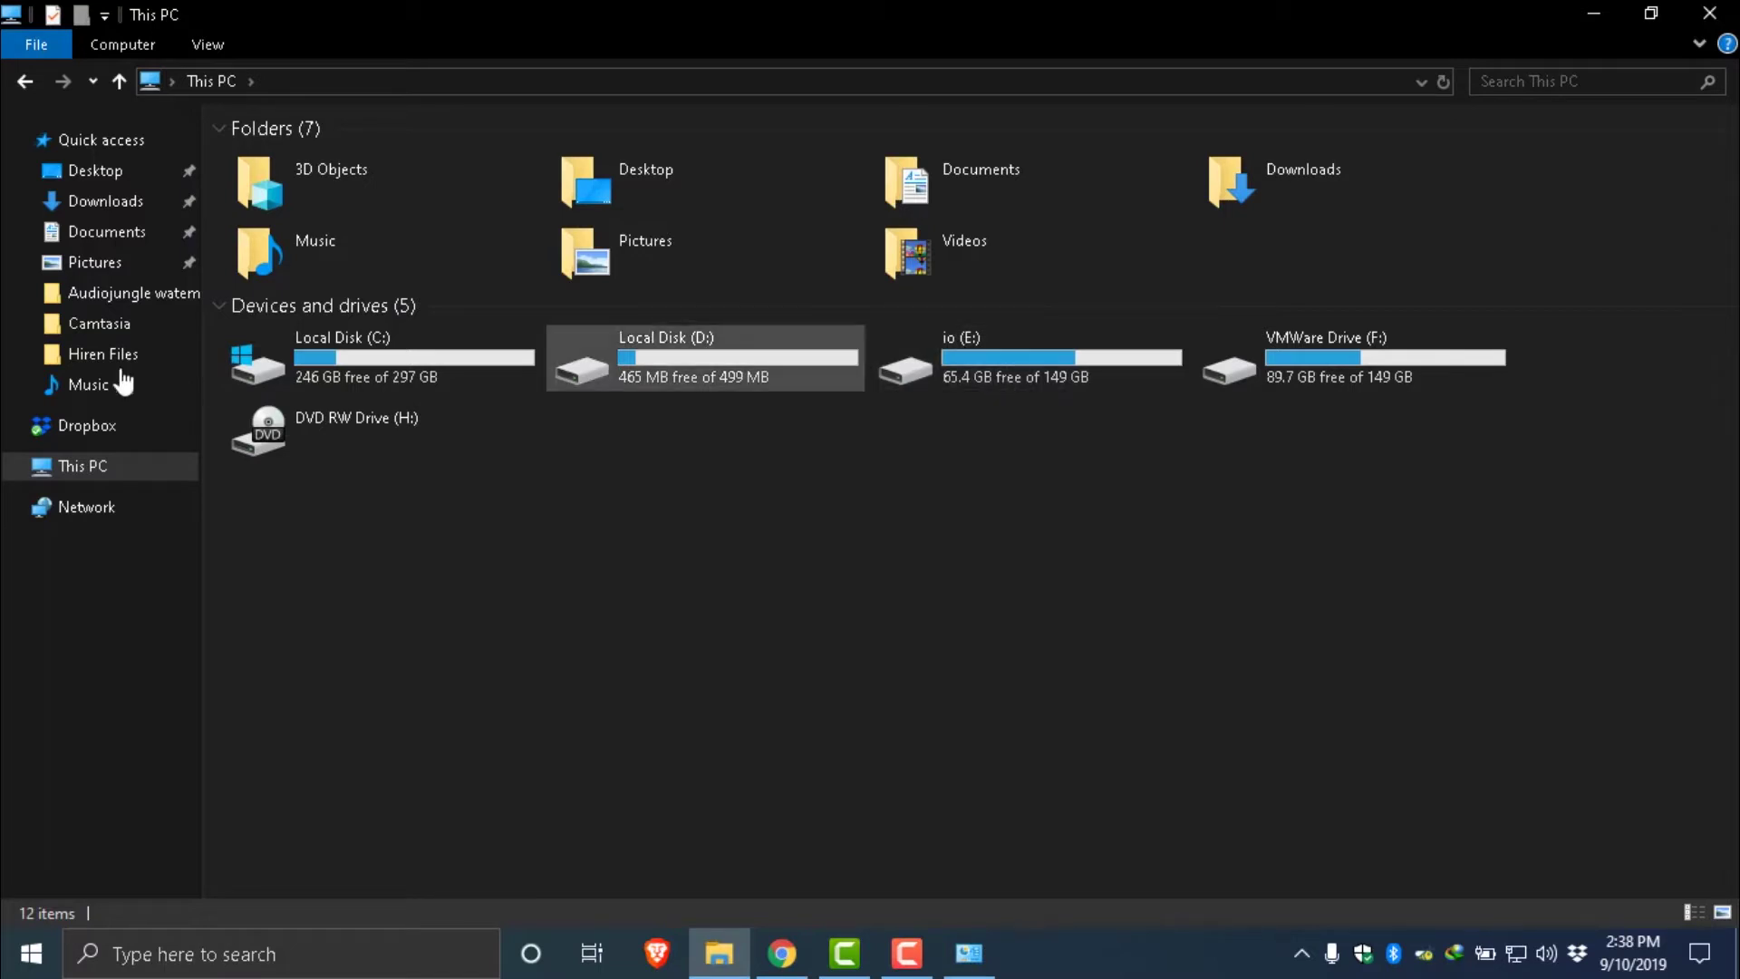
right_click(43, 475)
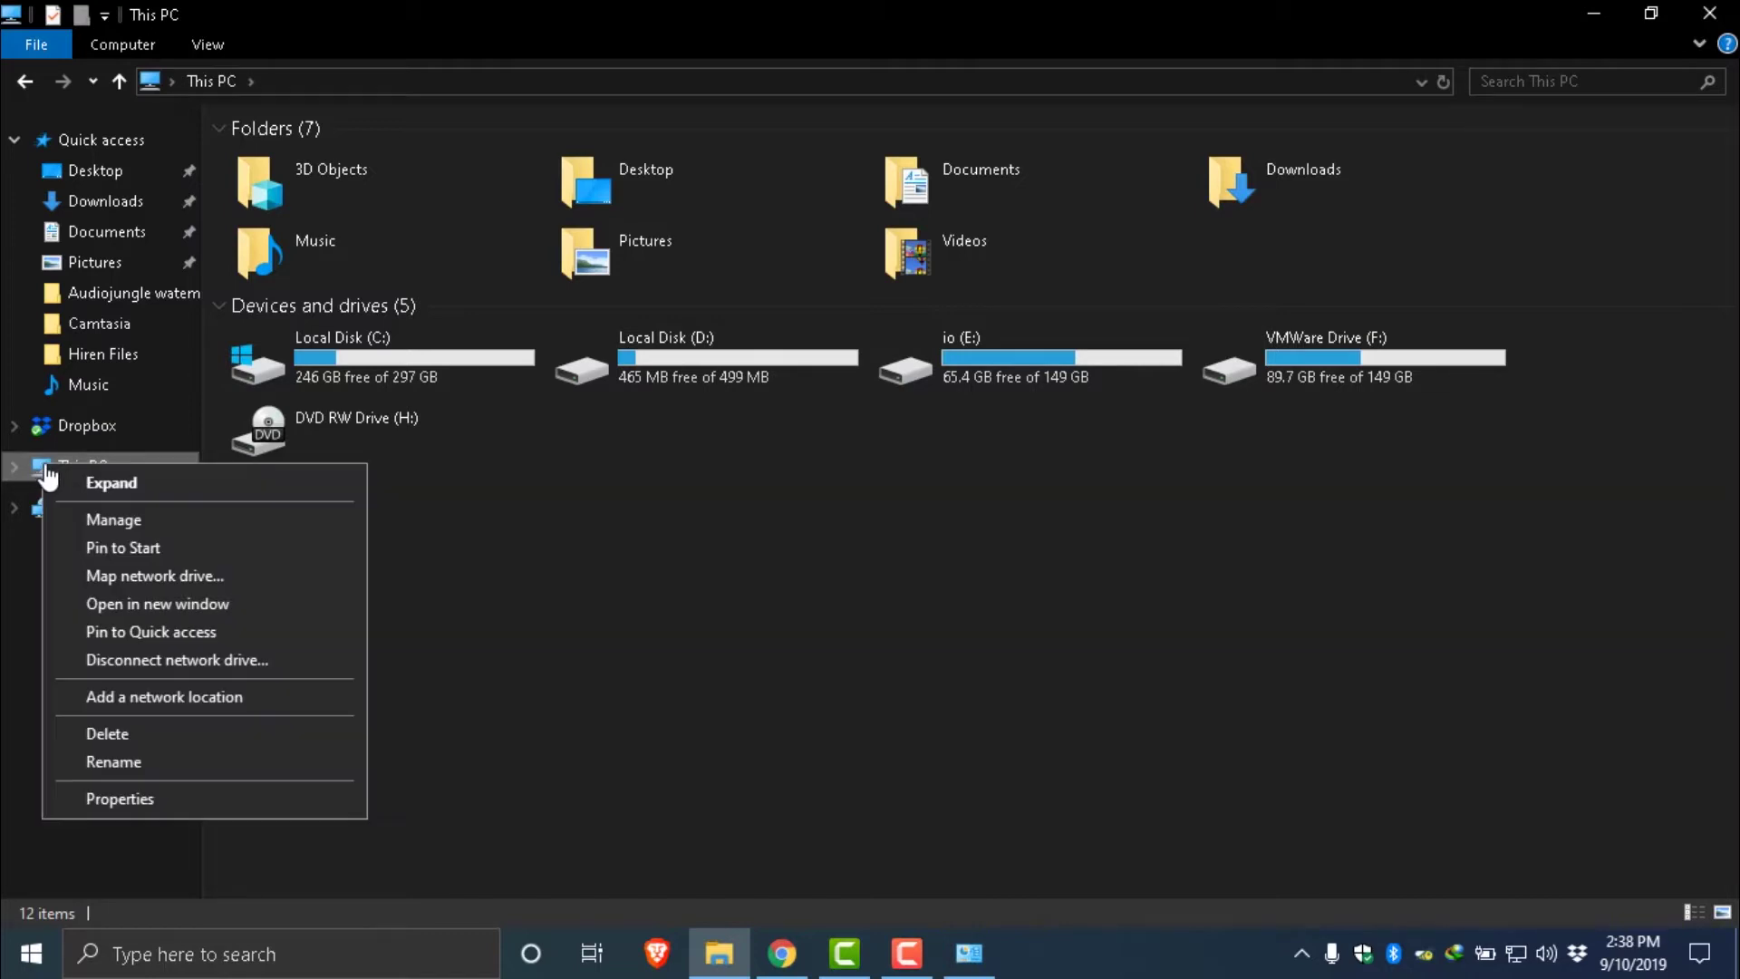
click(116, 802)
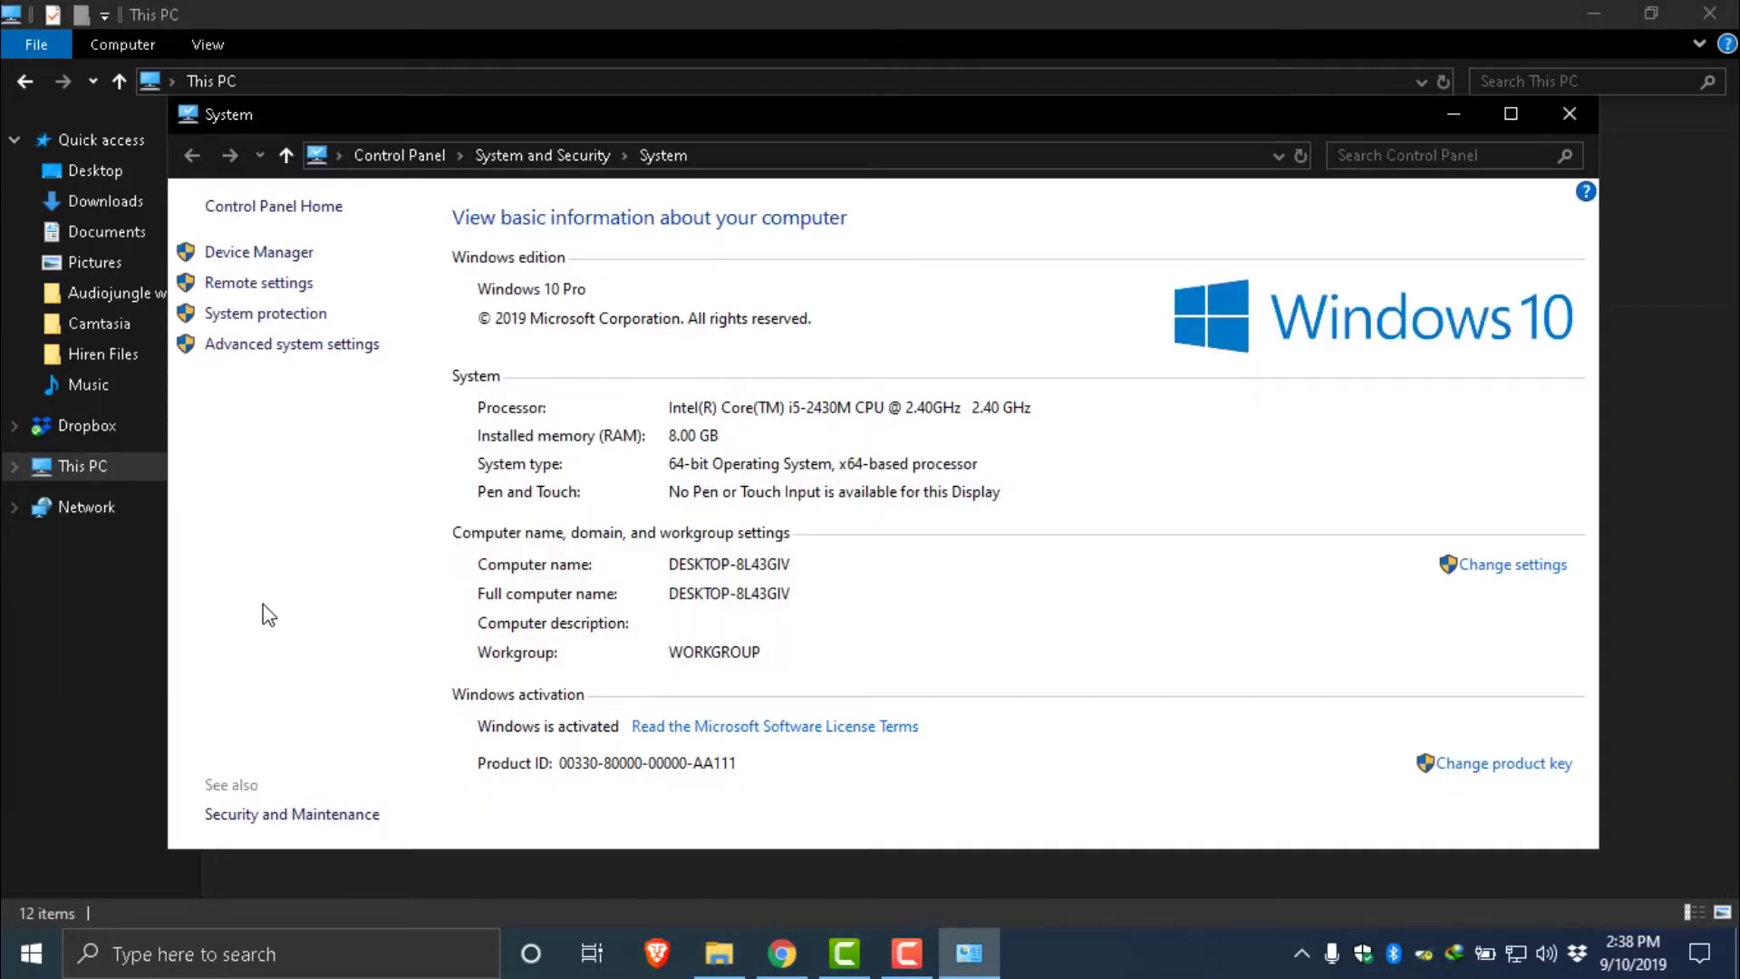
click(285, 345)
click(537, 304)
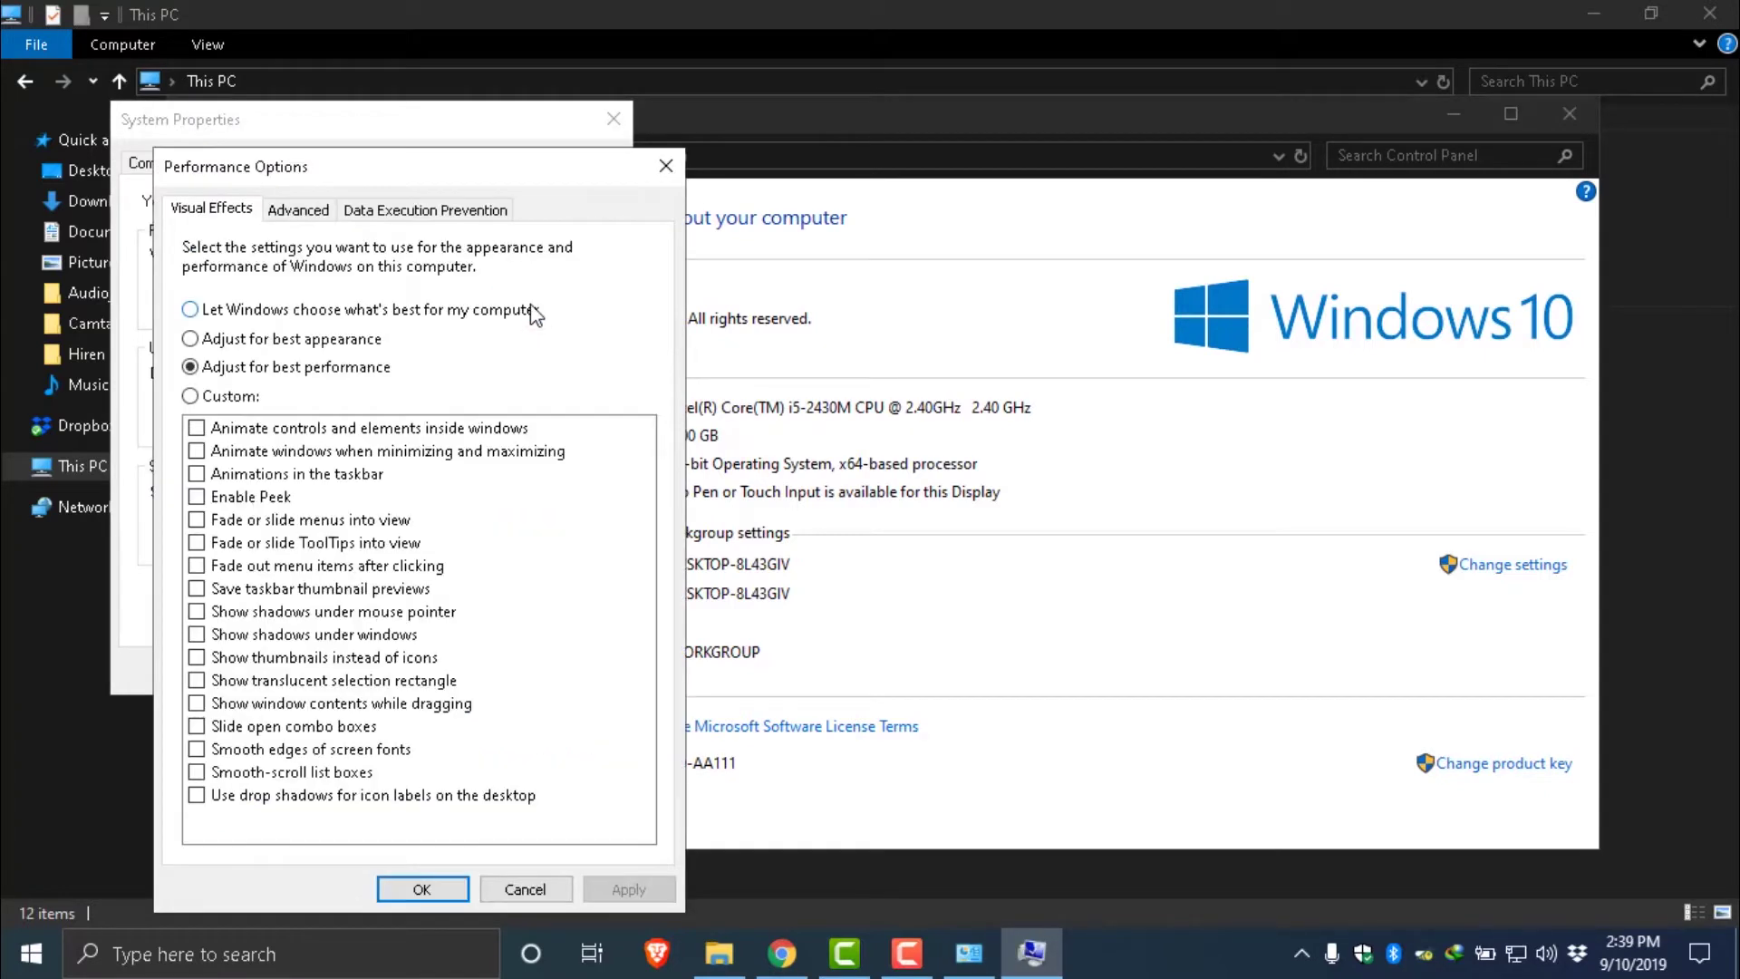
click(190, 309)
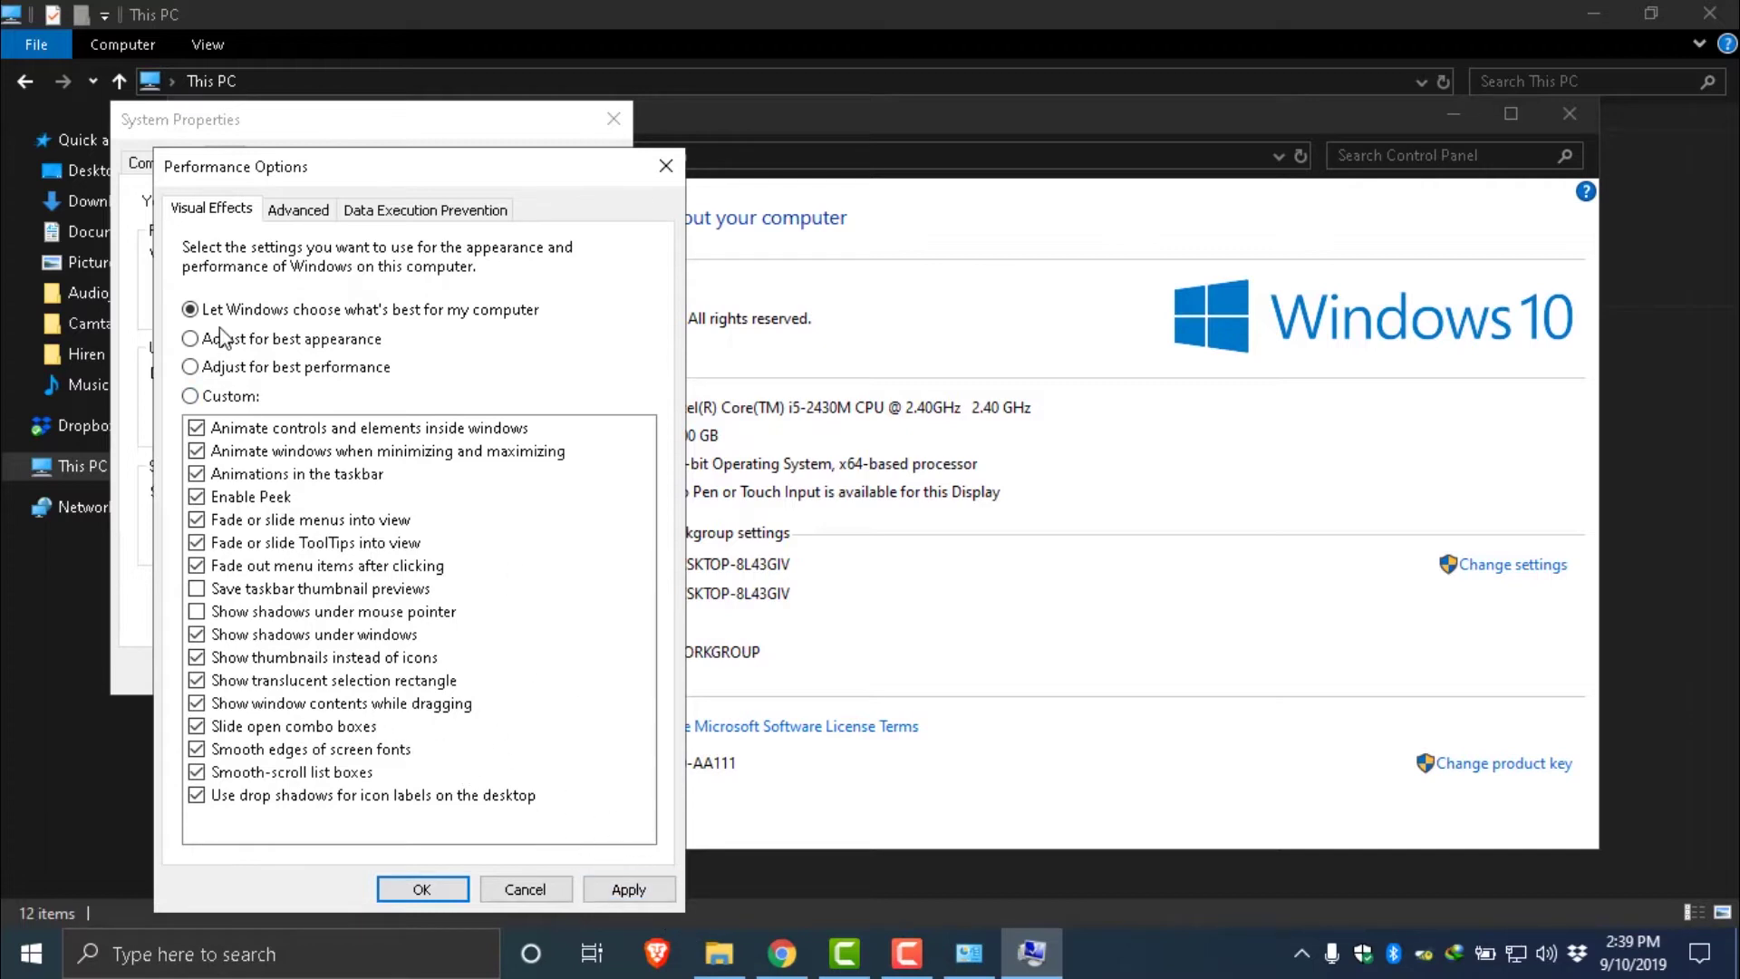
click(665, 166)
click(614, 119)
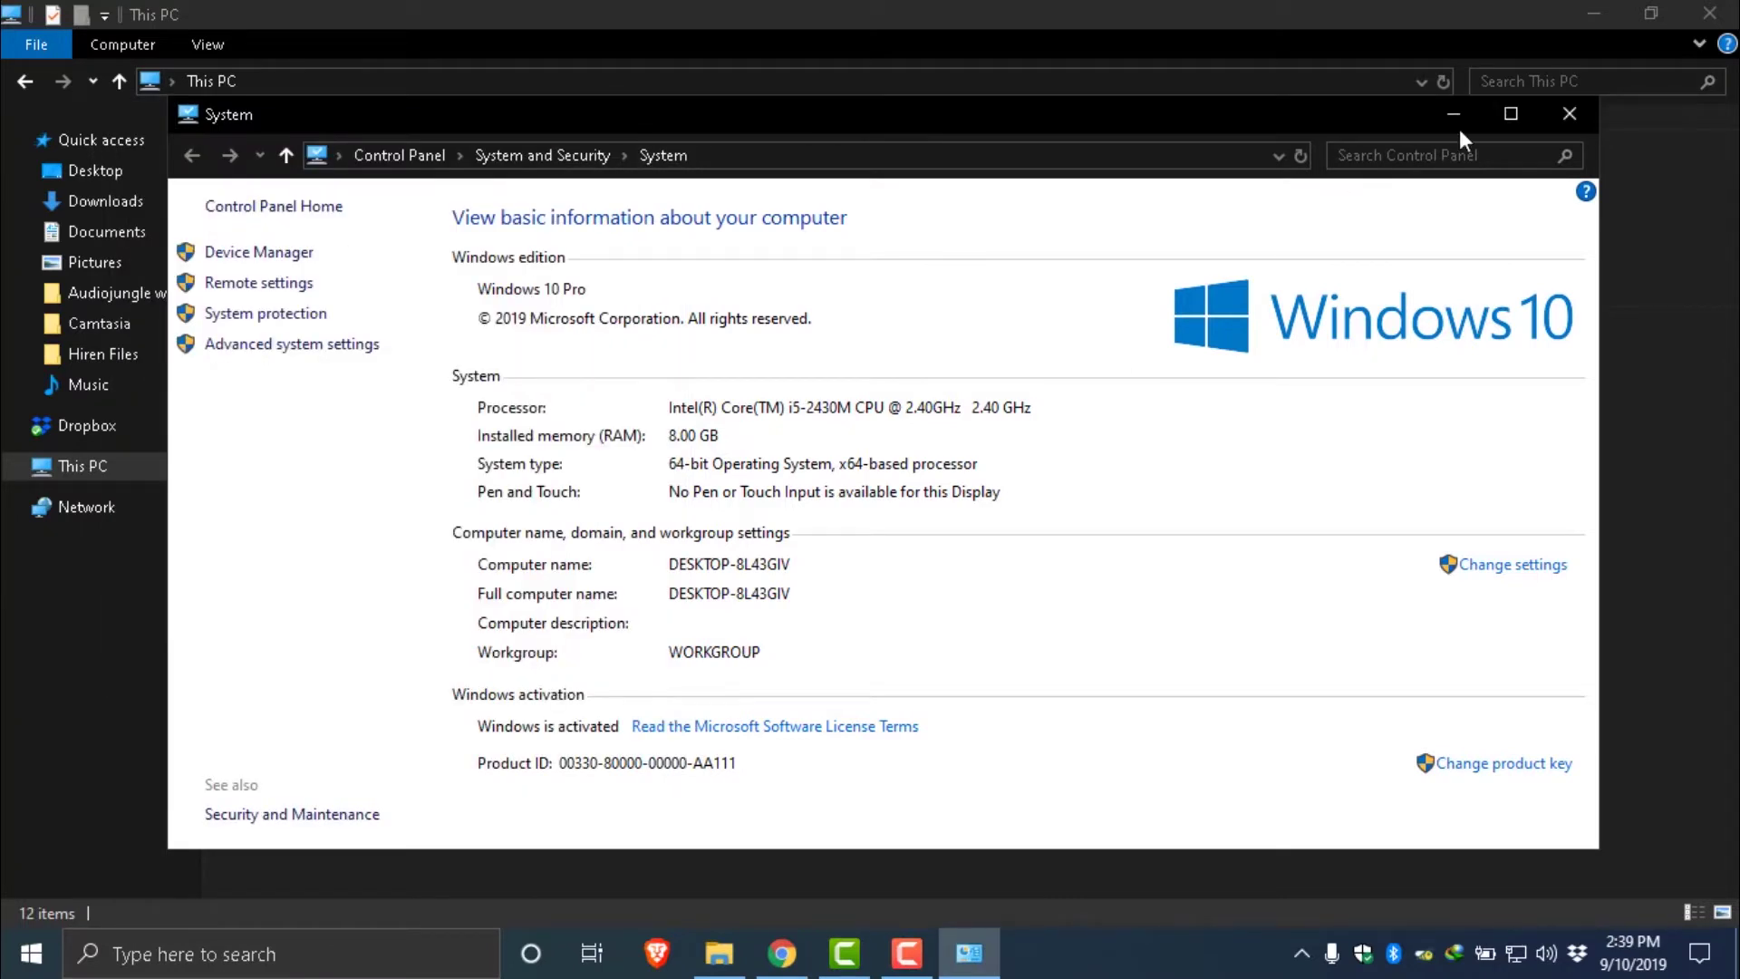
- Minimize the System window and open the pic folder on the io (E:) drive to examine its image icons
click(1451, 107)
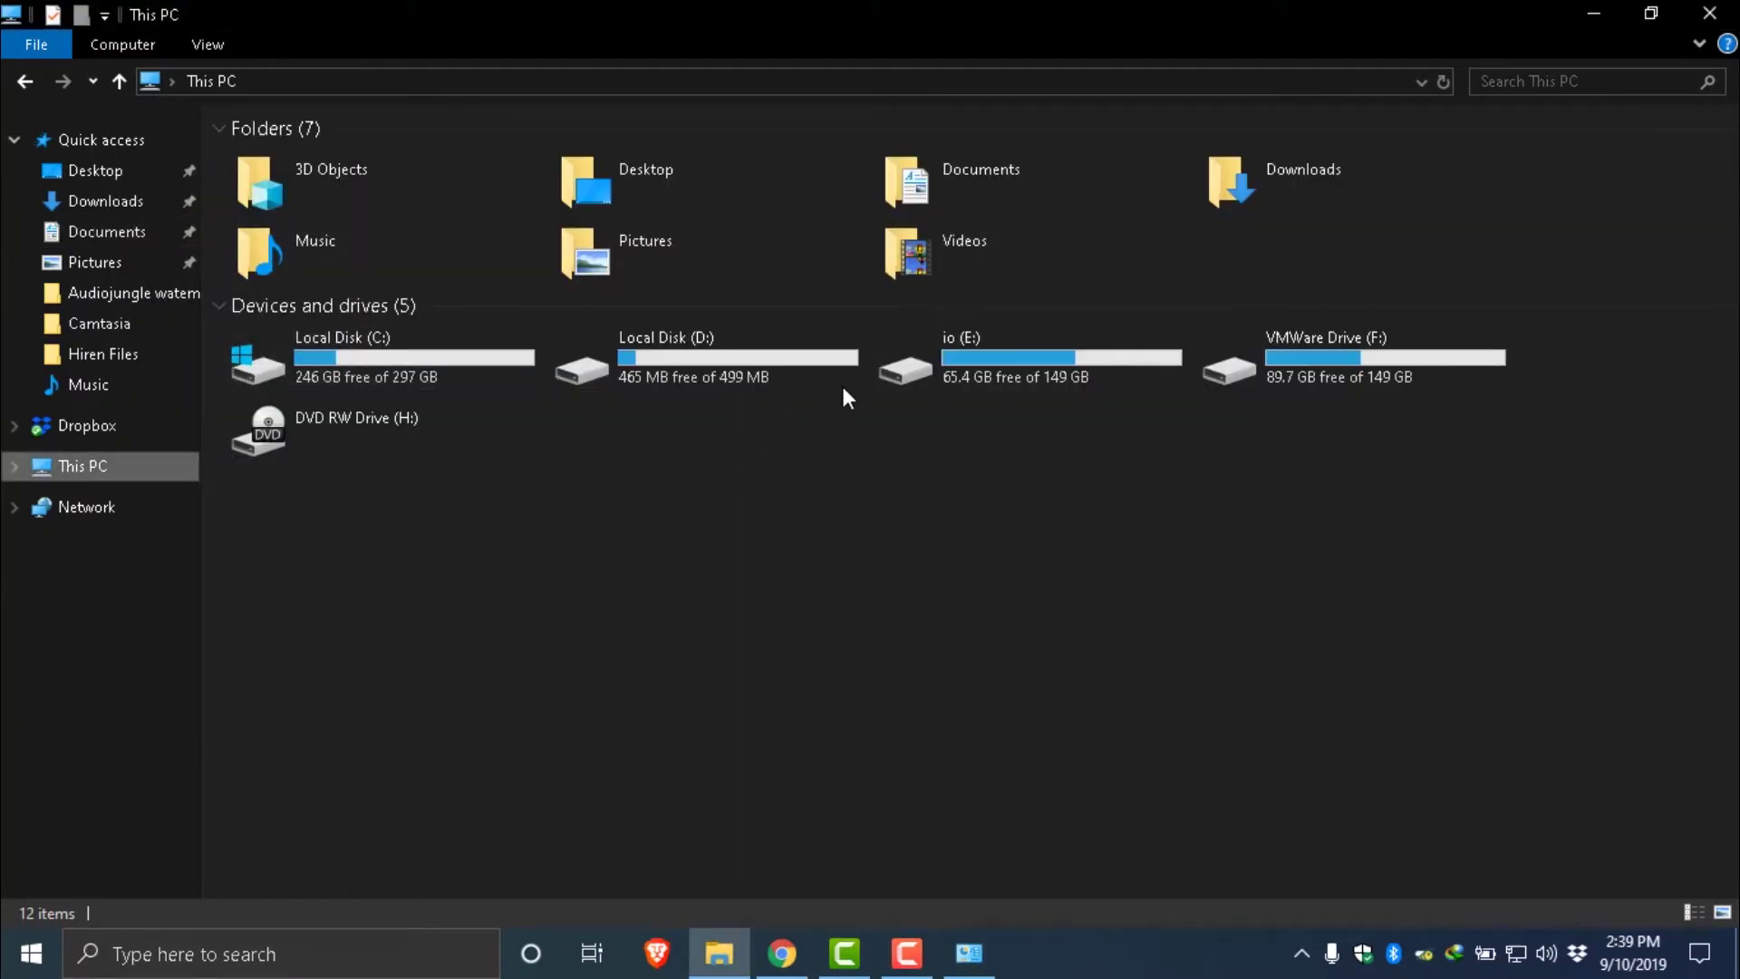
click(1026, 384)
double_click(1026, 384)
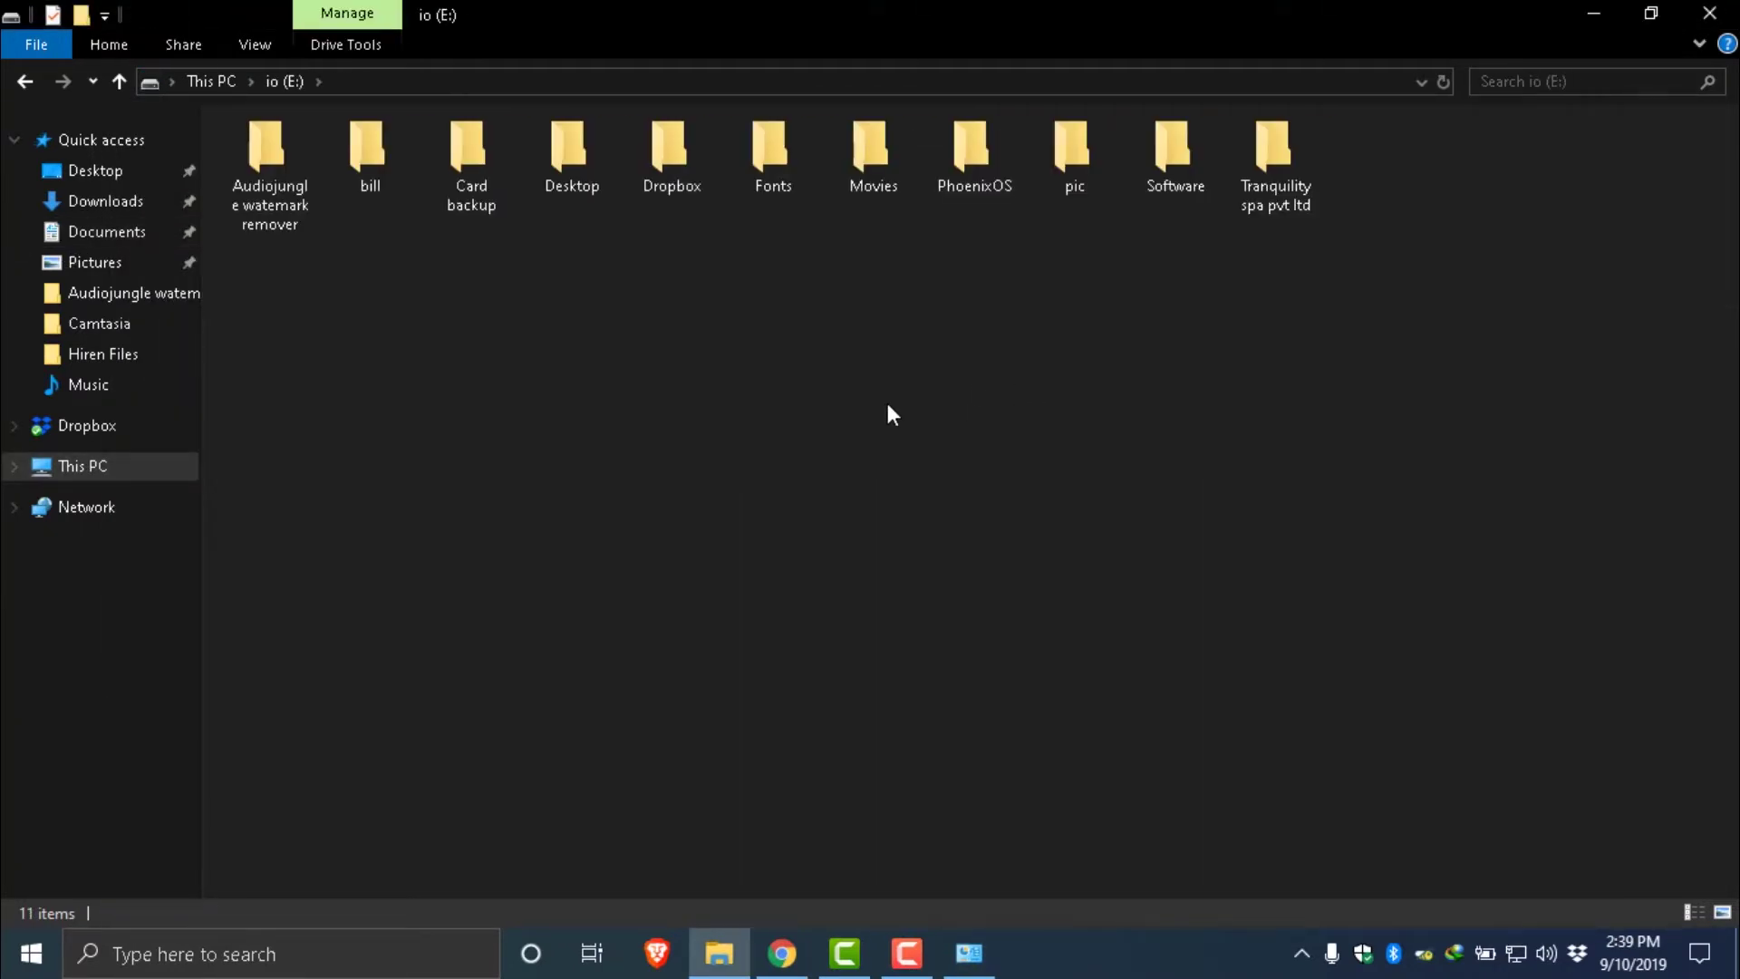
double_click(1093, 174)
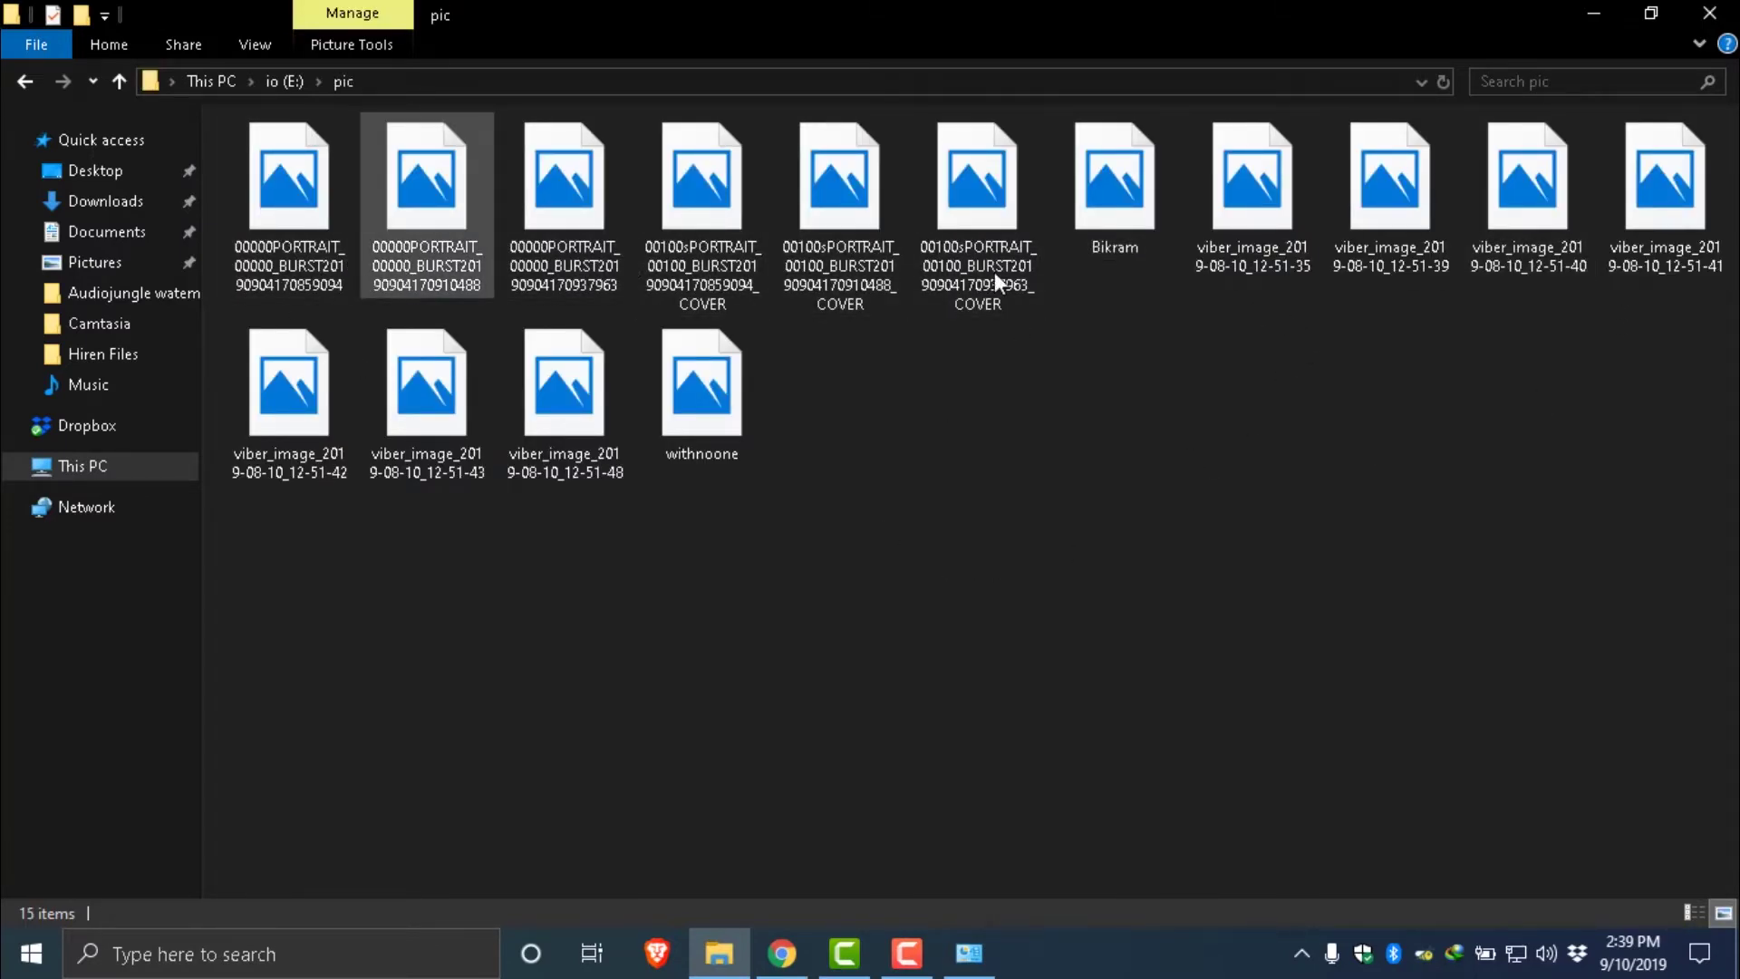
- Set the visual effects in Performance Options to Let Windows choose what's best for my computer, apply the change and confirm both settings dialogs
click(972, 956)
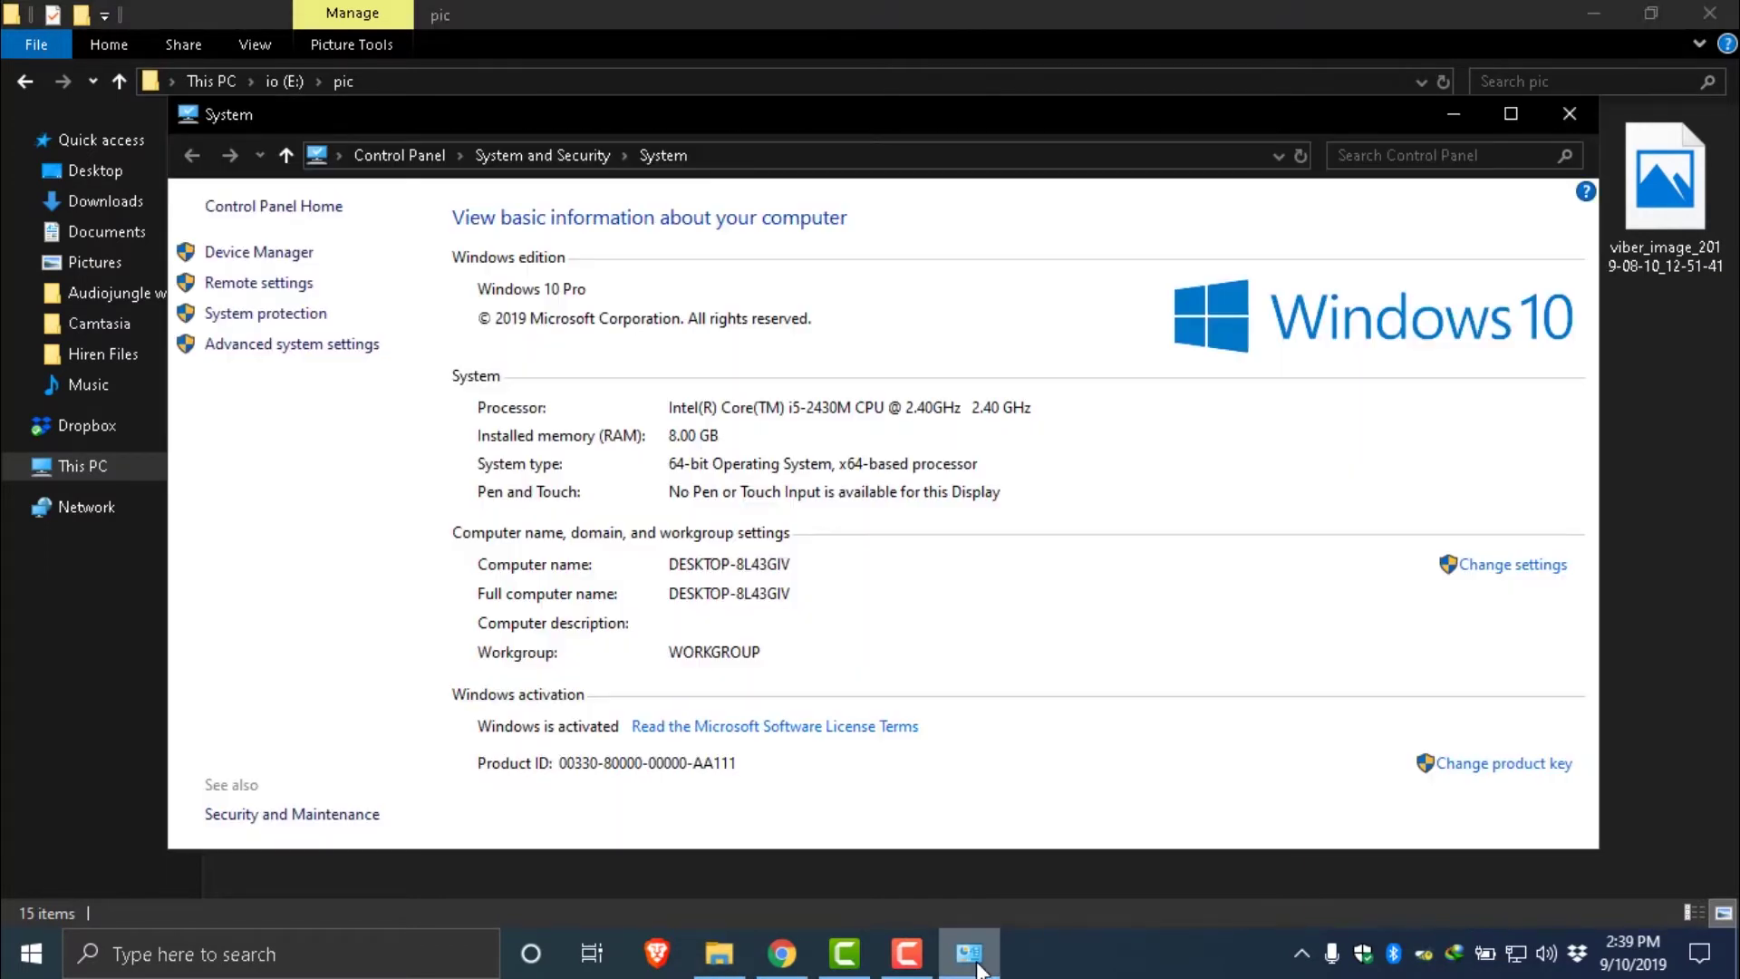
click(286, 355)
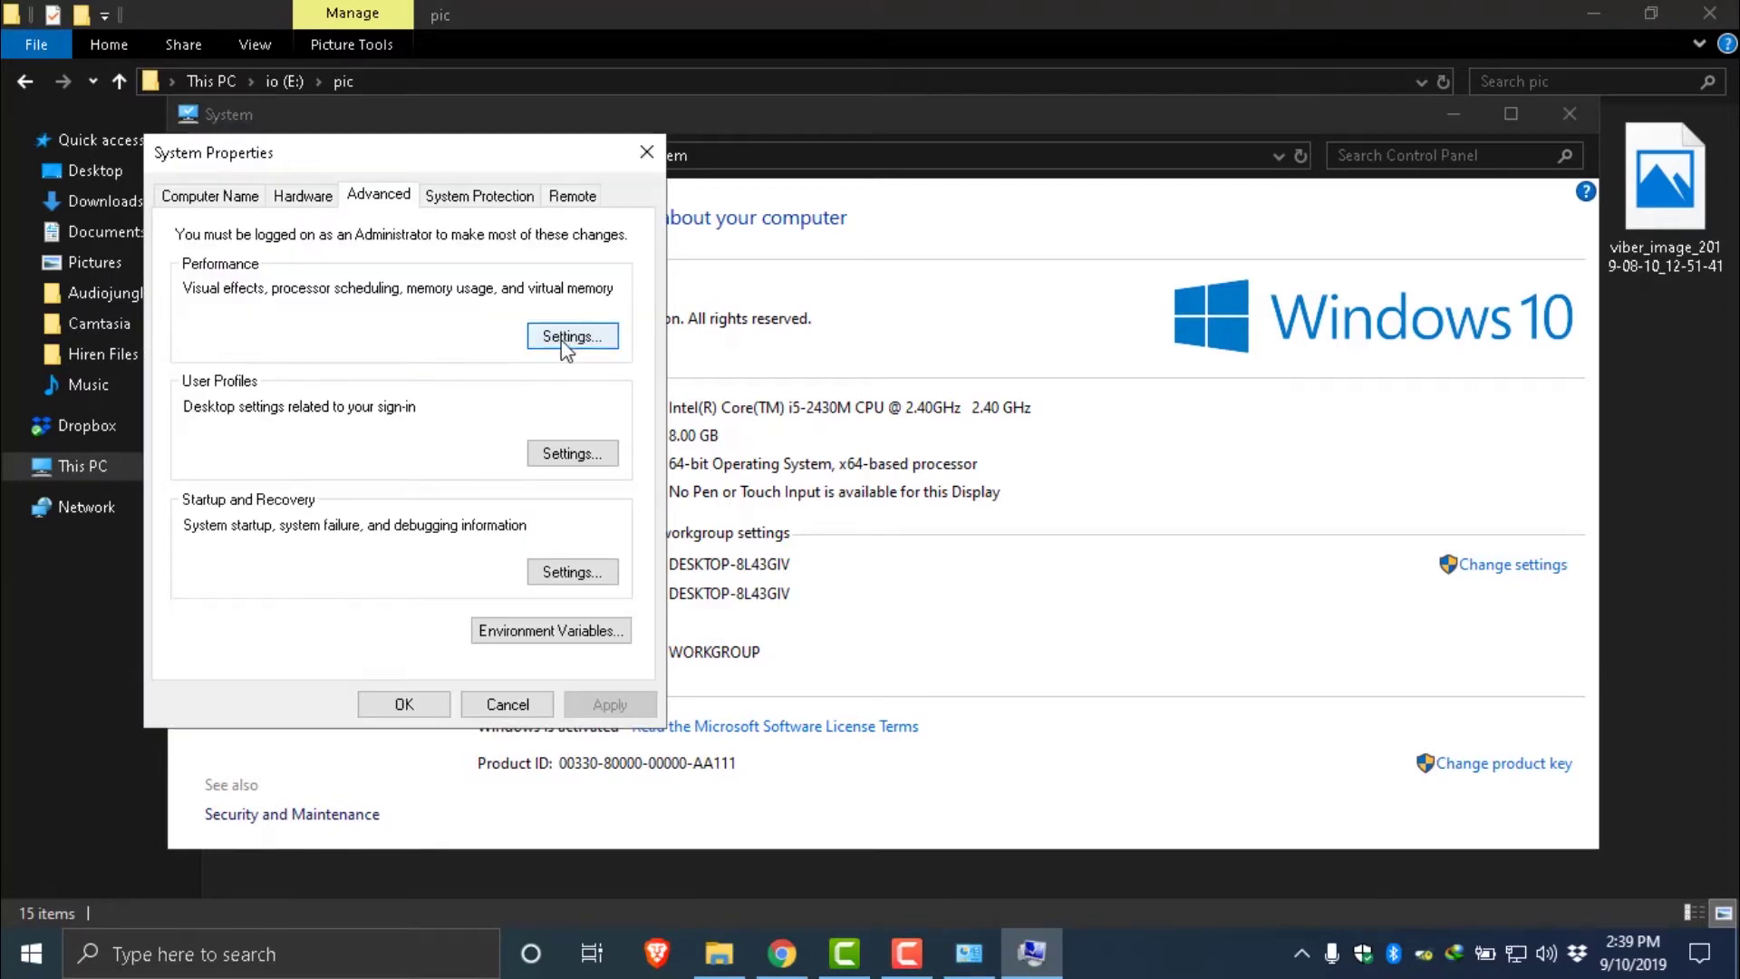
click(567, 337)
click(295, 309)
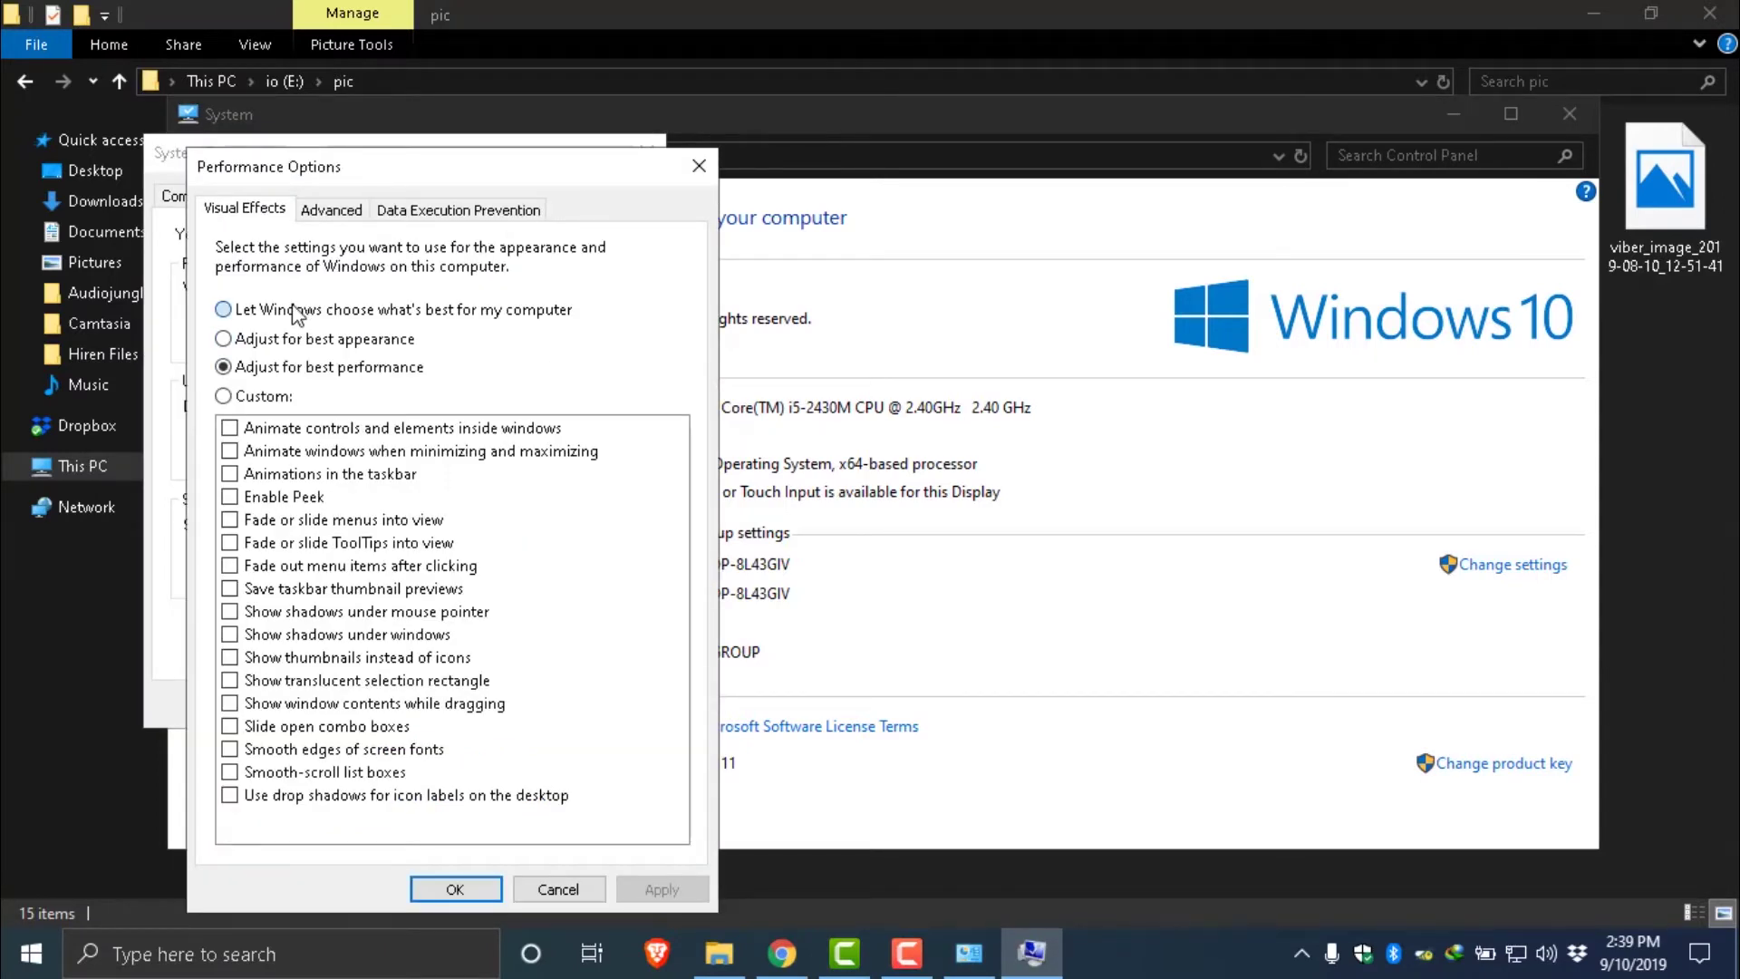
click(660, 889)
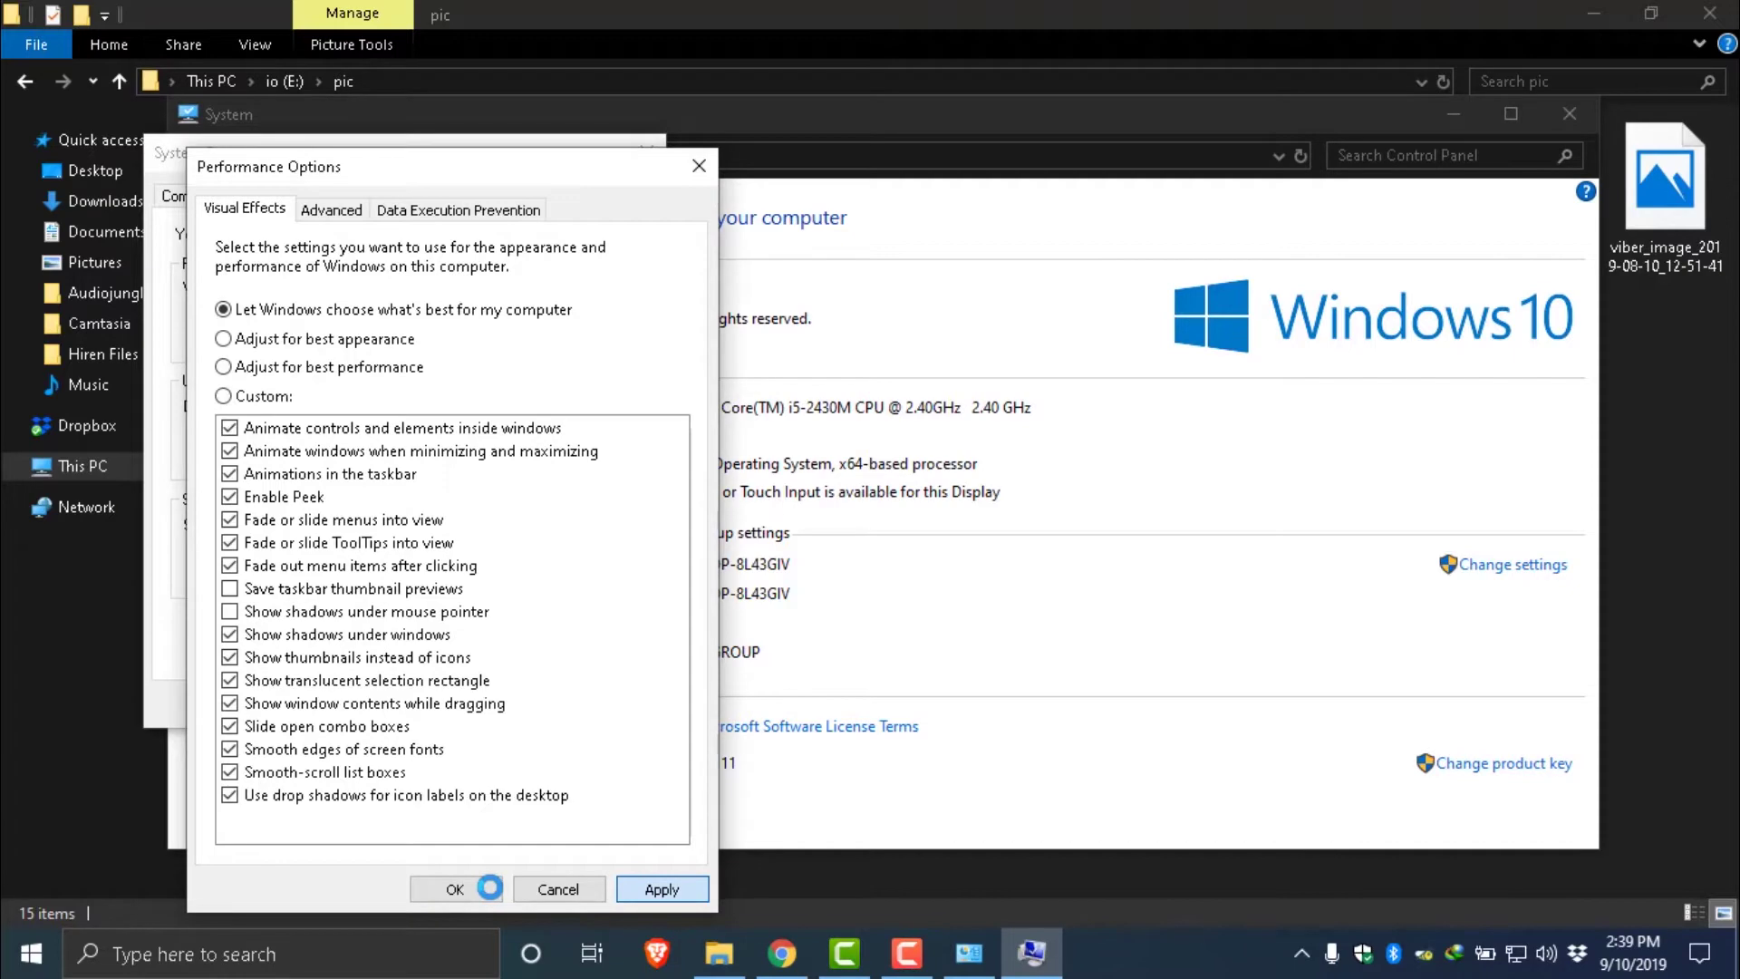
click(481, 888)
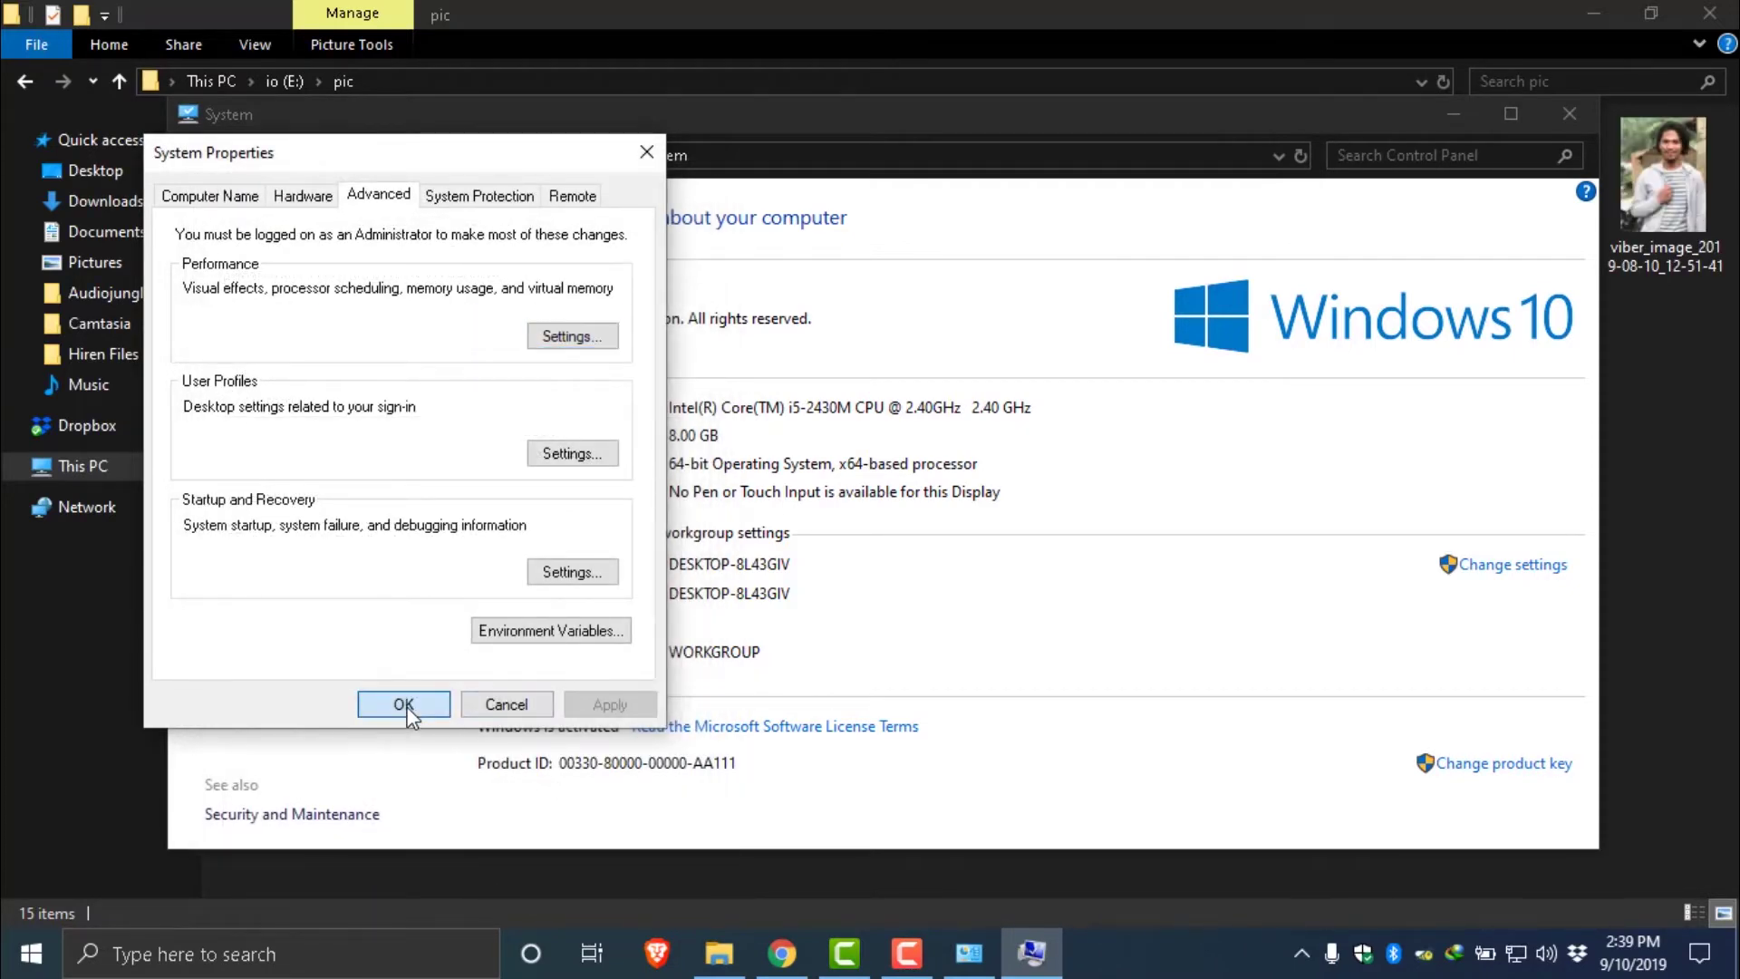
click(406, 705)
- Check the image thumbnails in the pic folder, and put away the File Explorer and System windows
click(1662, 143)
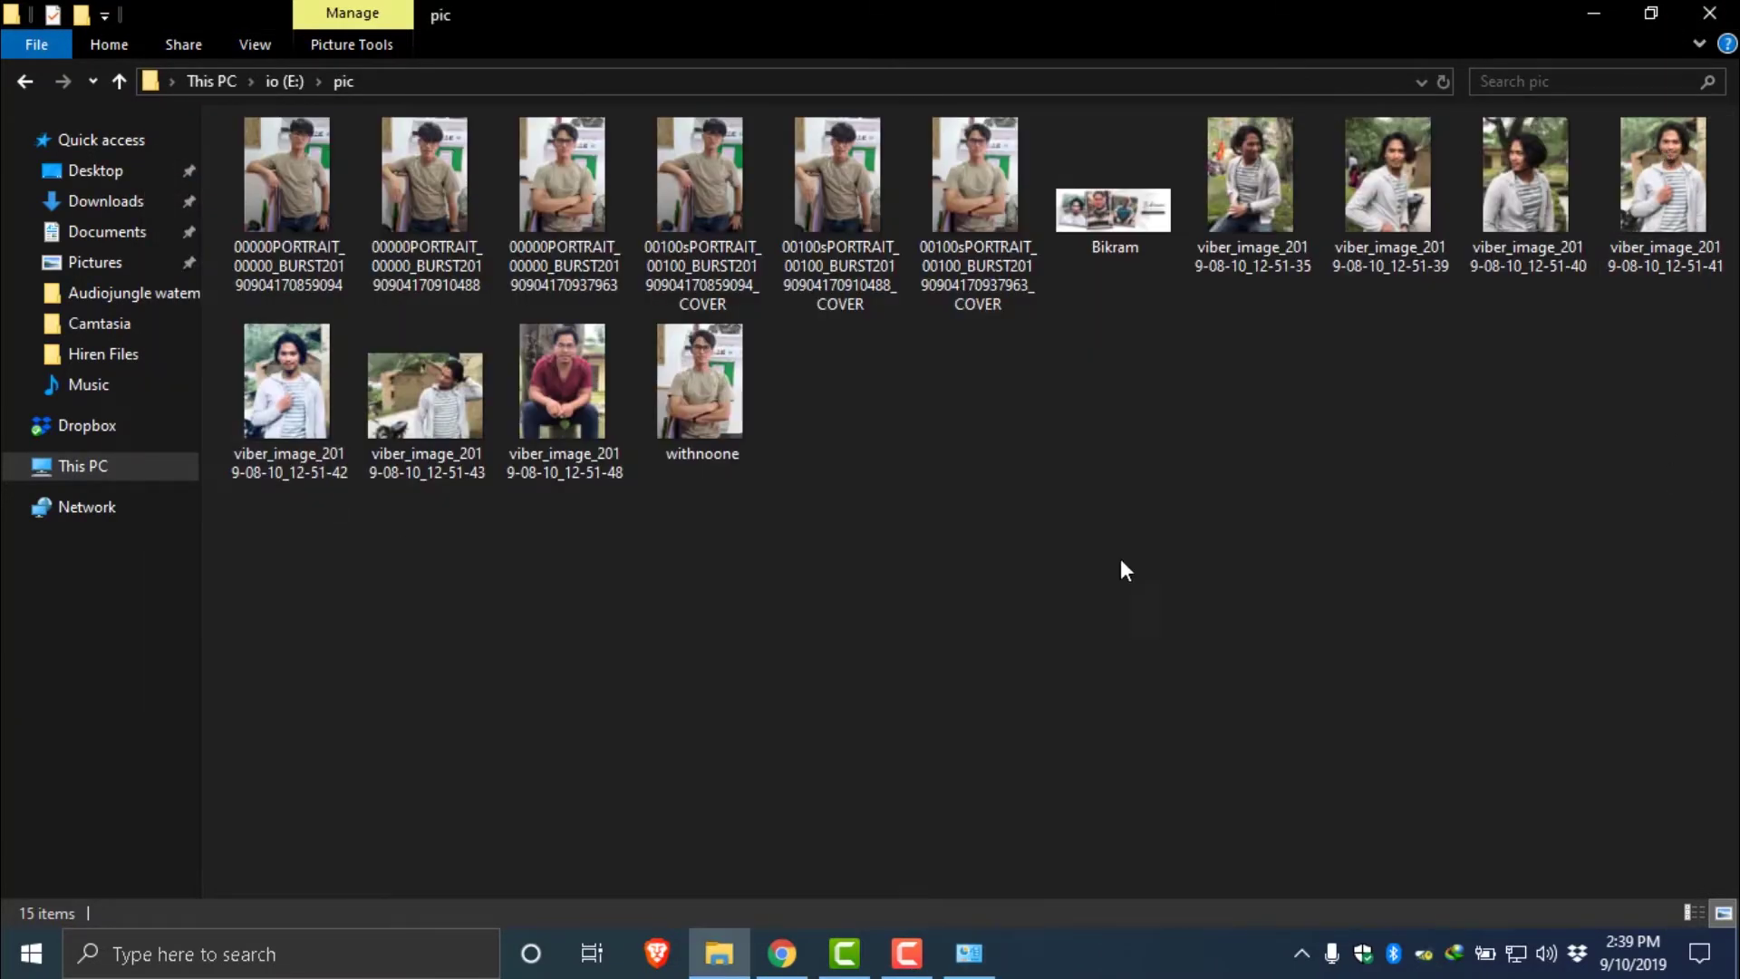
click(24, 81)
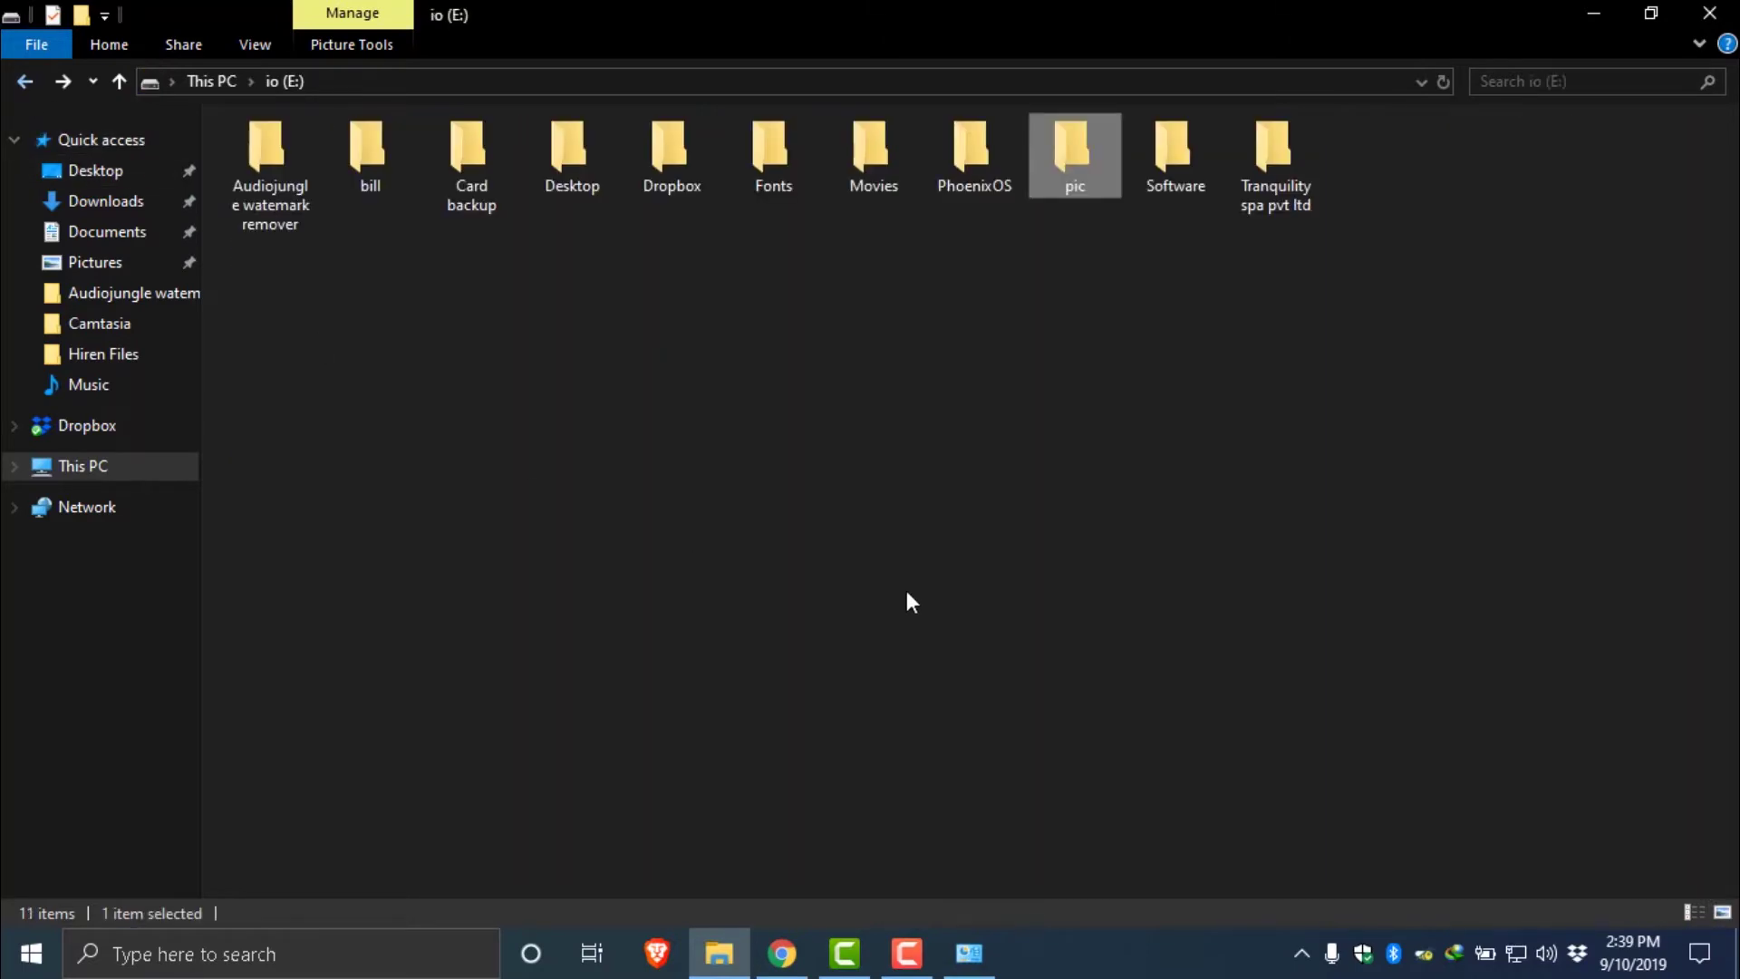
click(1709, 13)
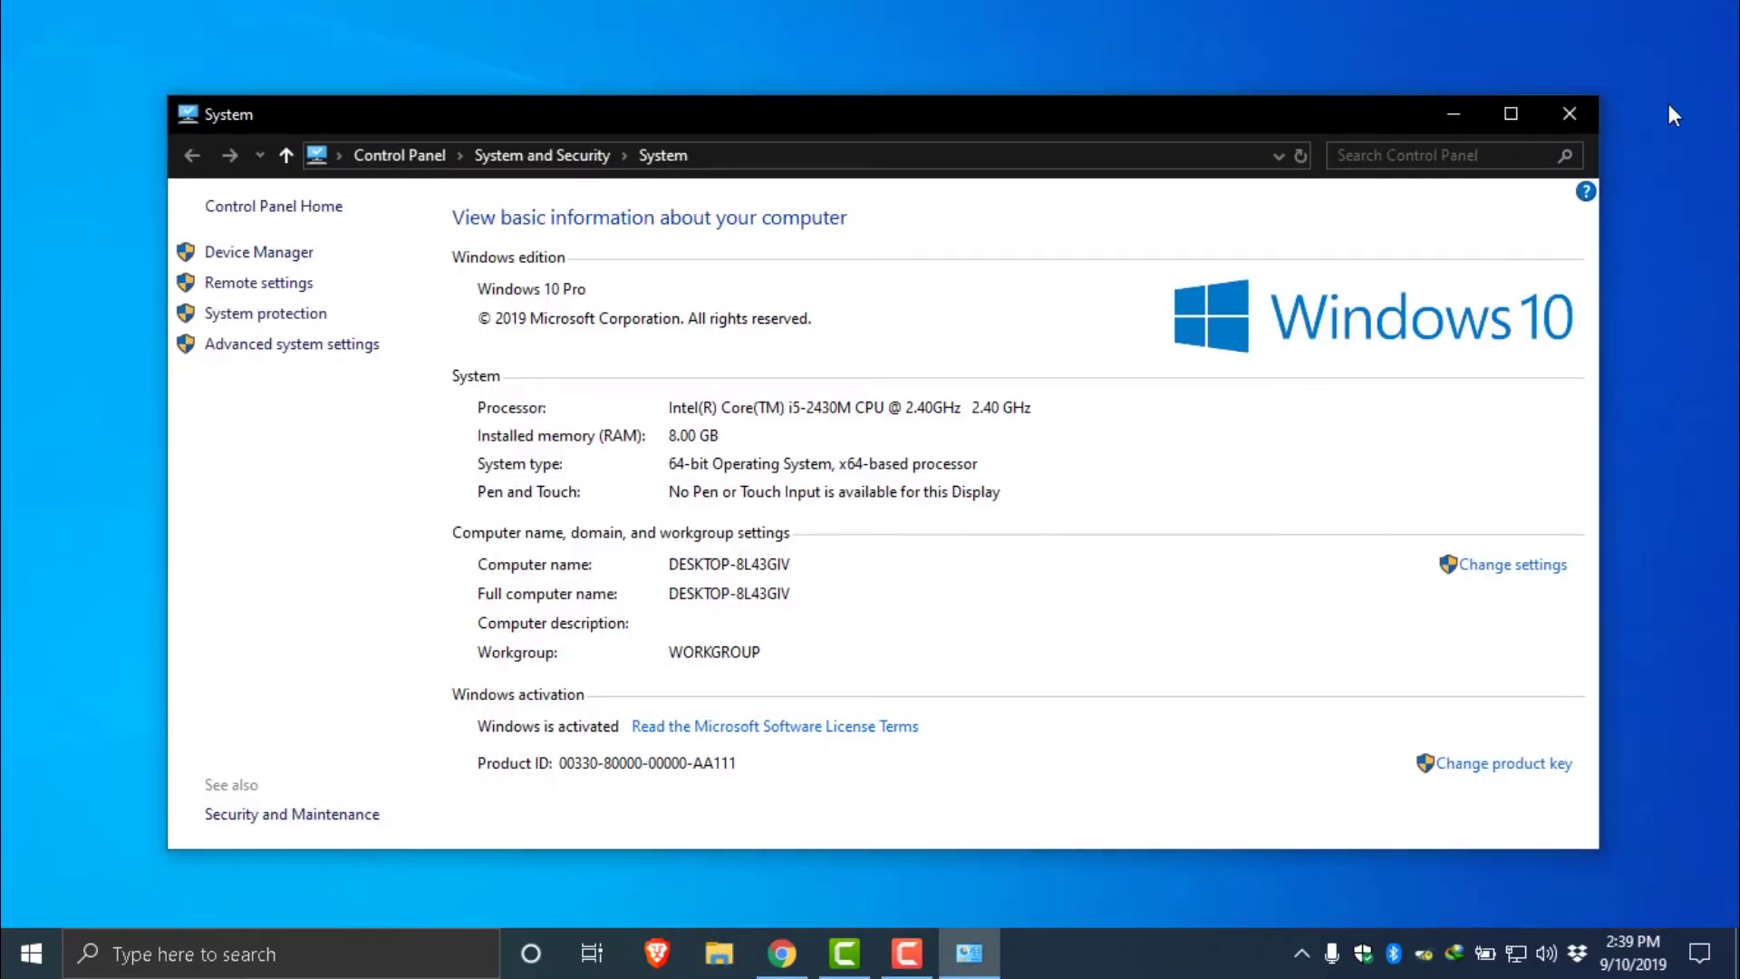
click(1457, 114)
- Refresh the desktop twice
right_click(852, 311)
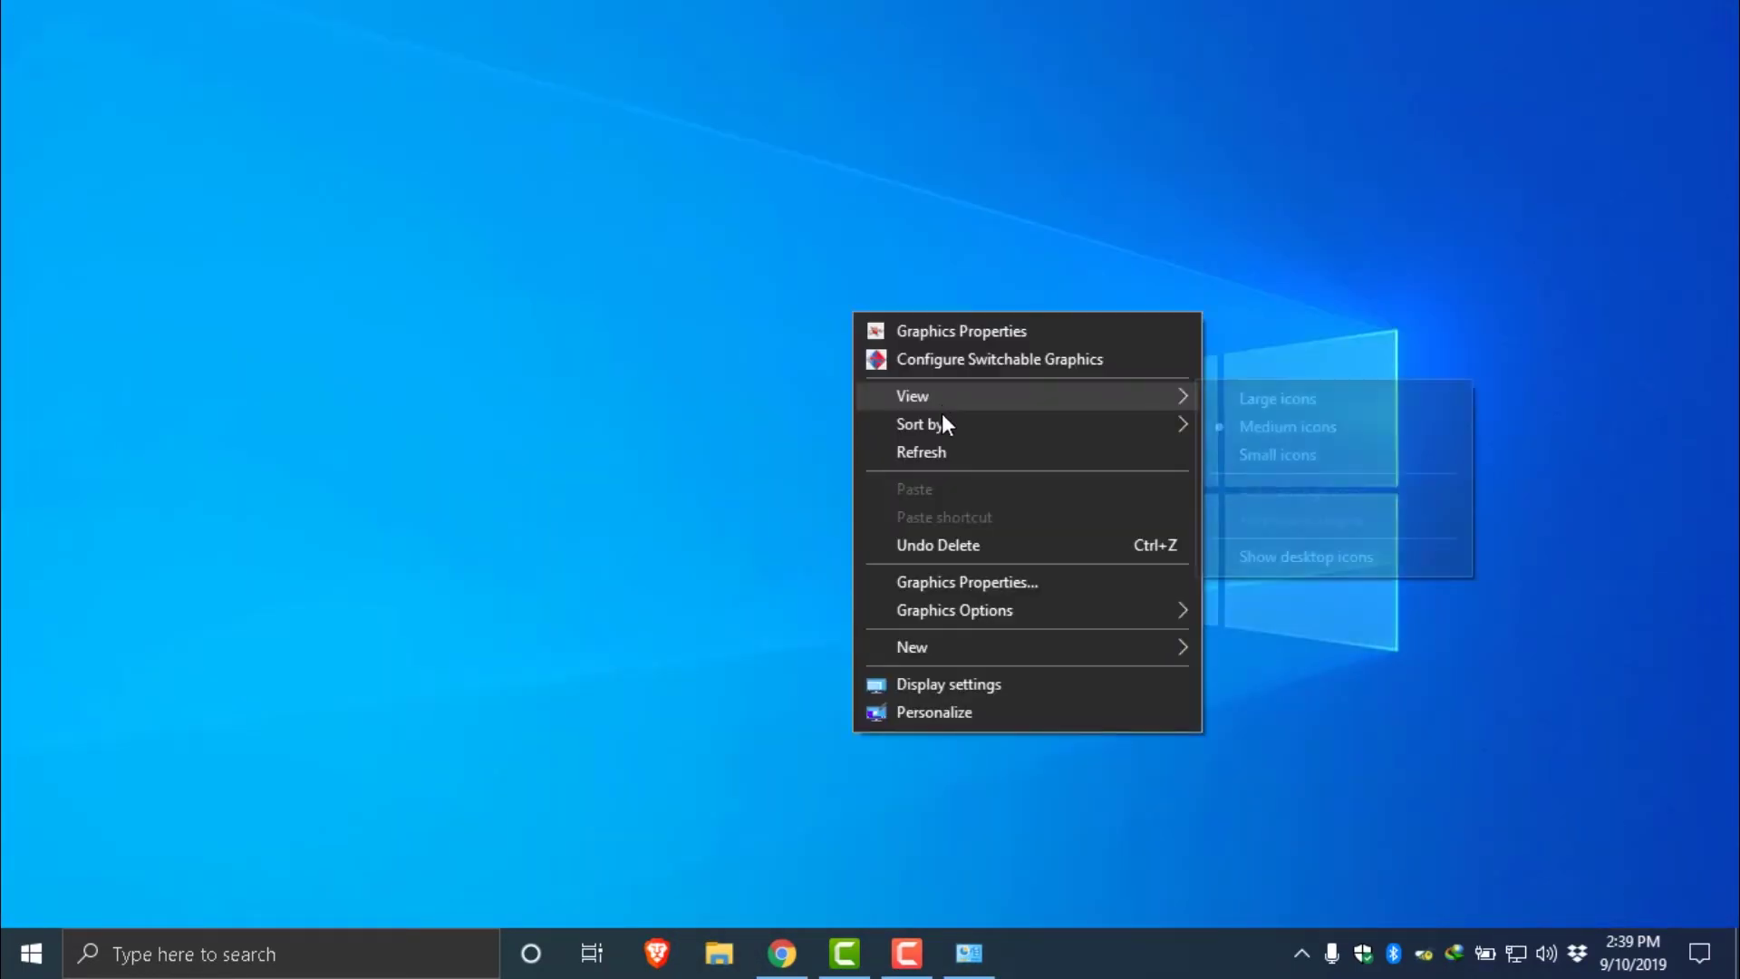
click(941, 448)
right_click(889, 214)
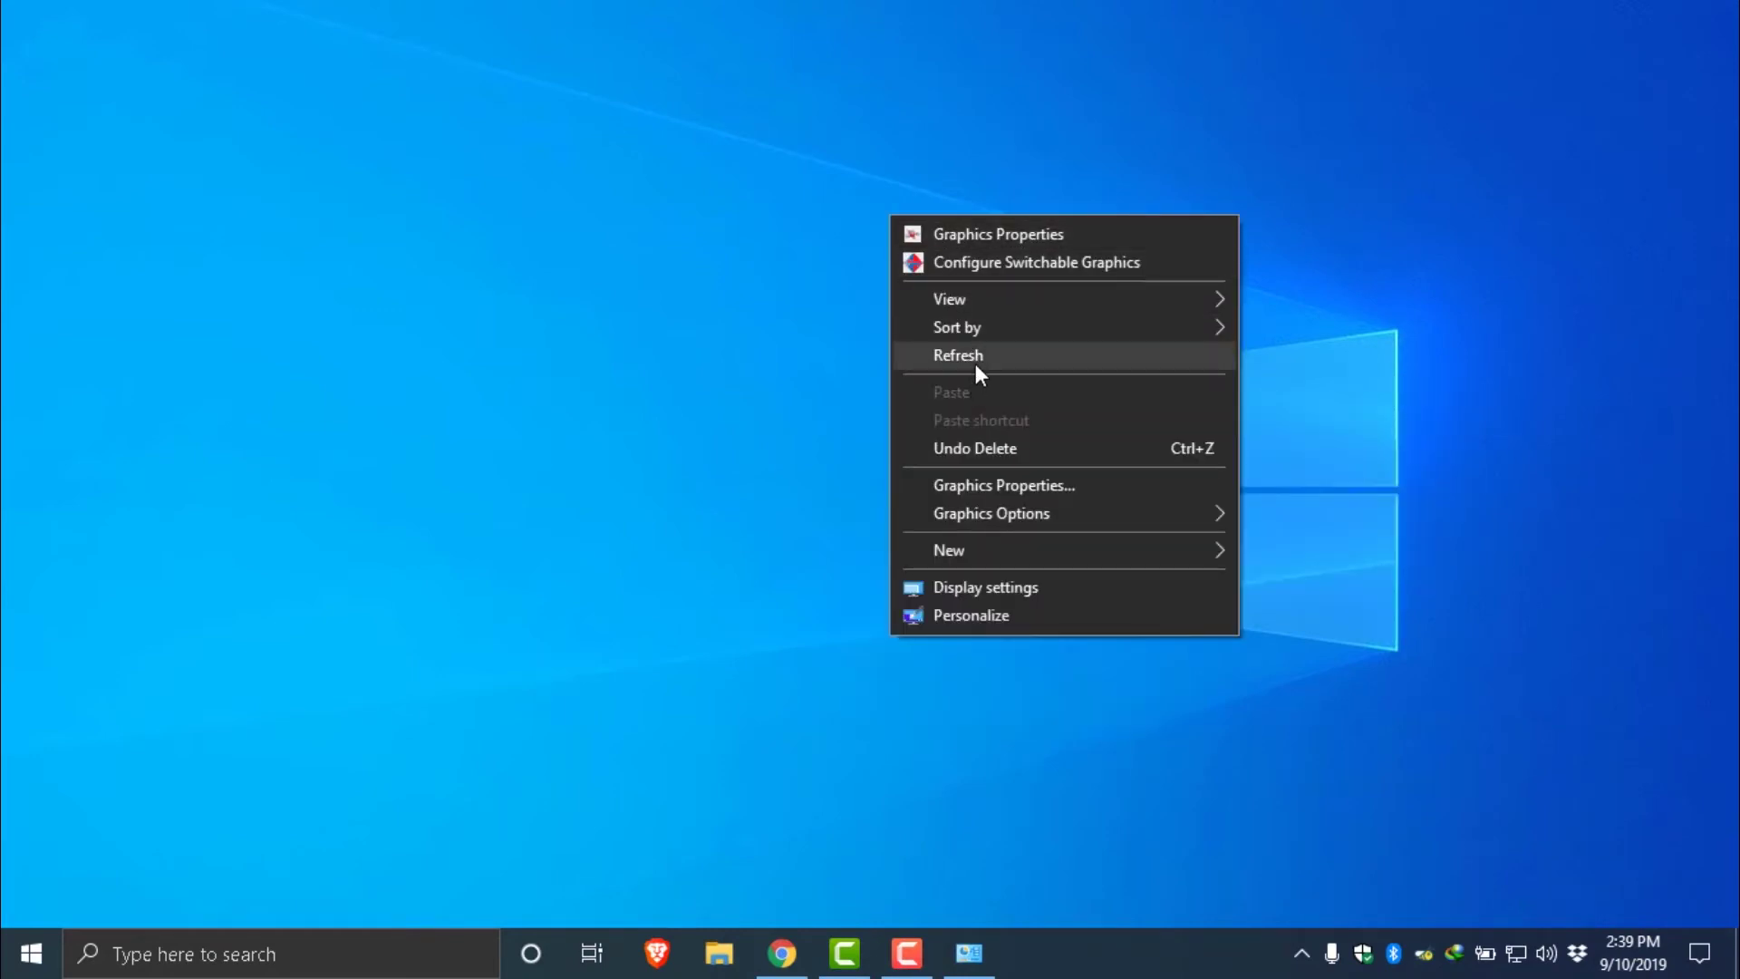
click(975, 361)
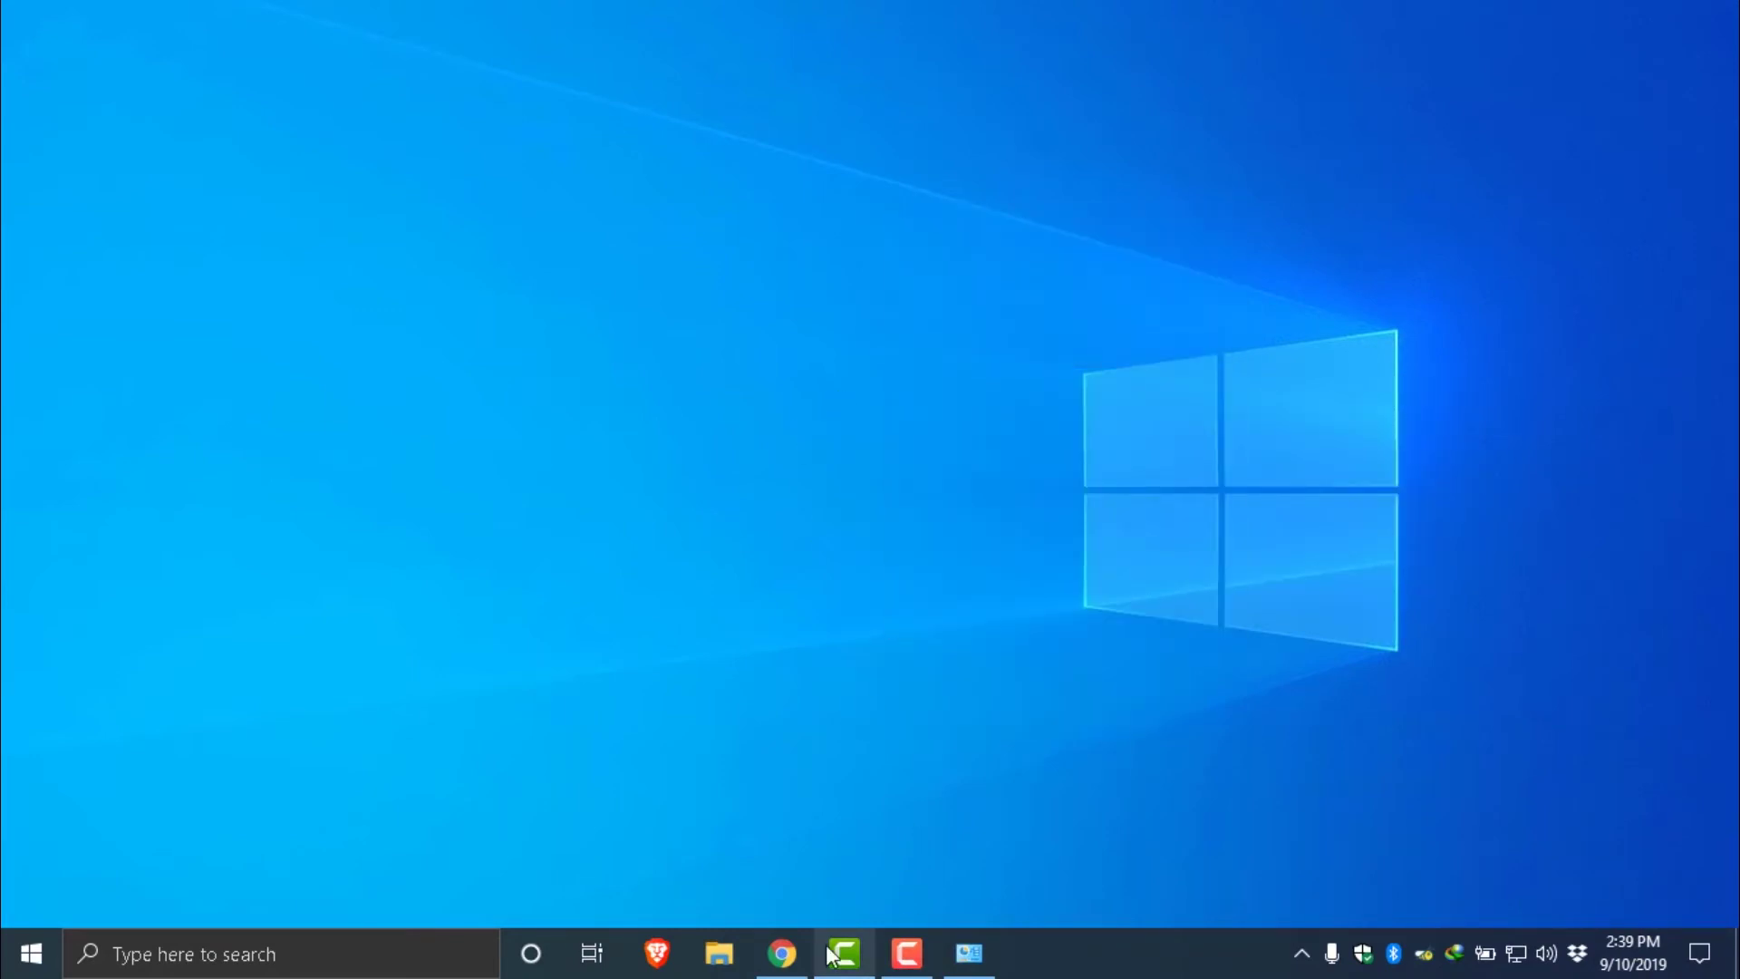
- Switch to Chrome and close the bitcoin blog tab and the Paxful wallet tab
mouse_move(854, 956)
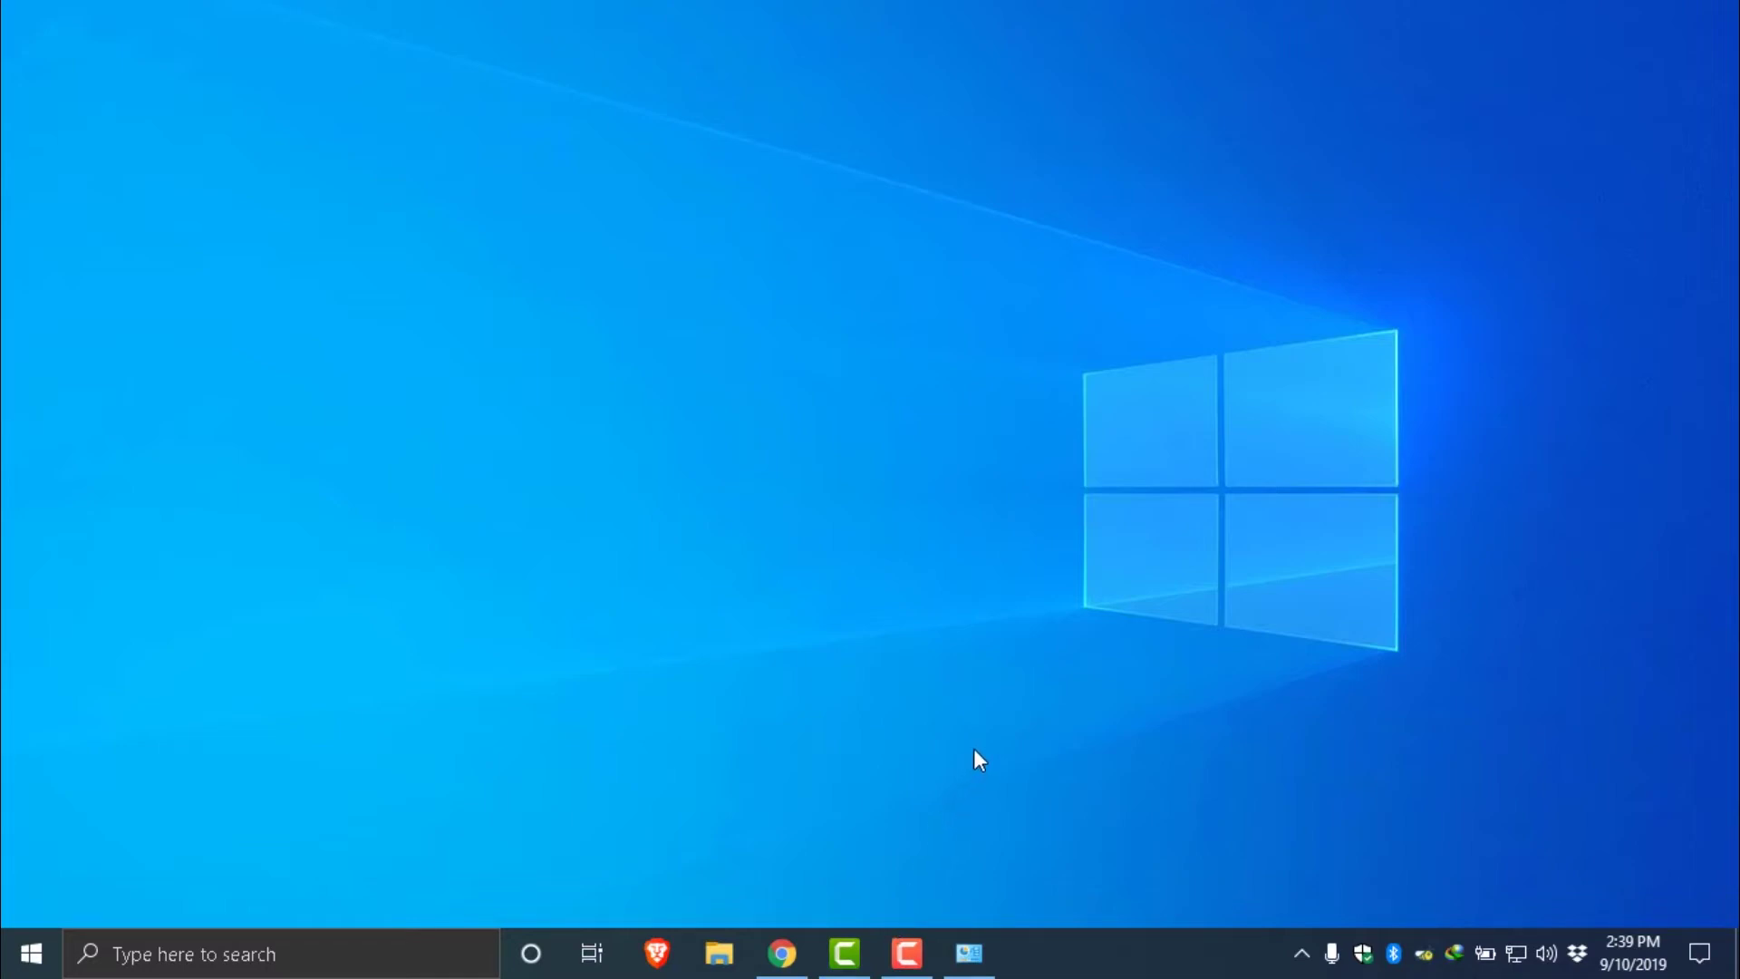
click(784, 952)
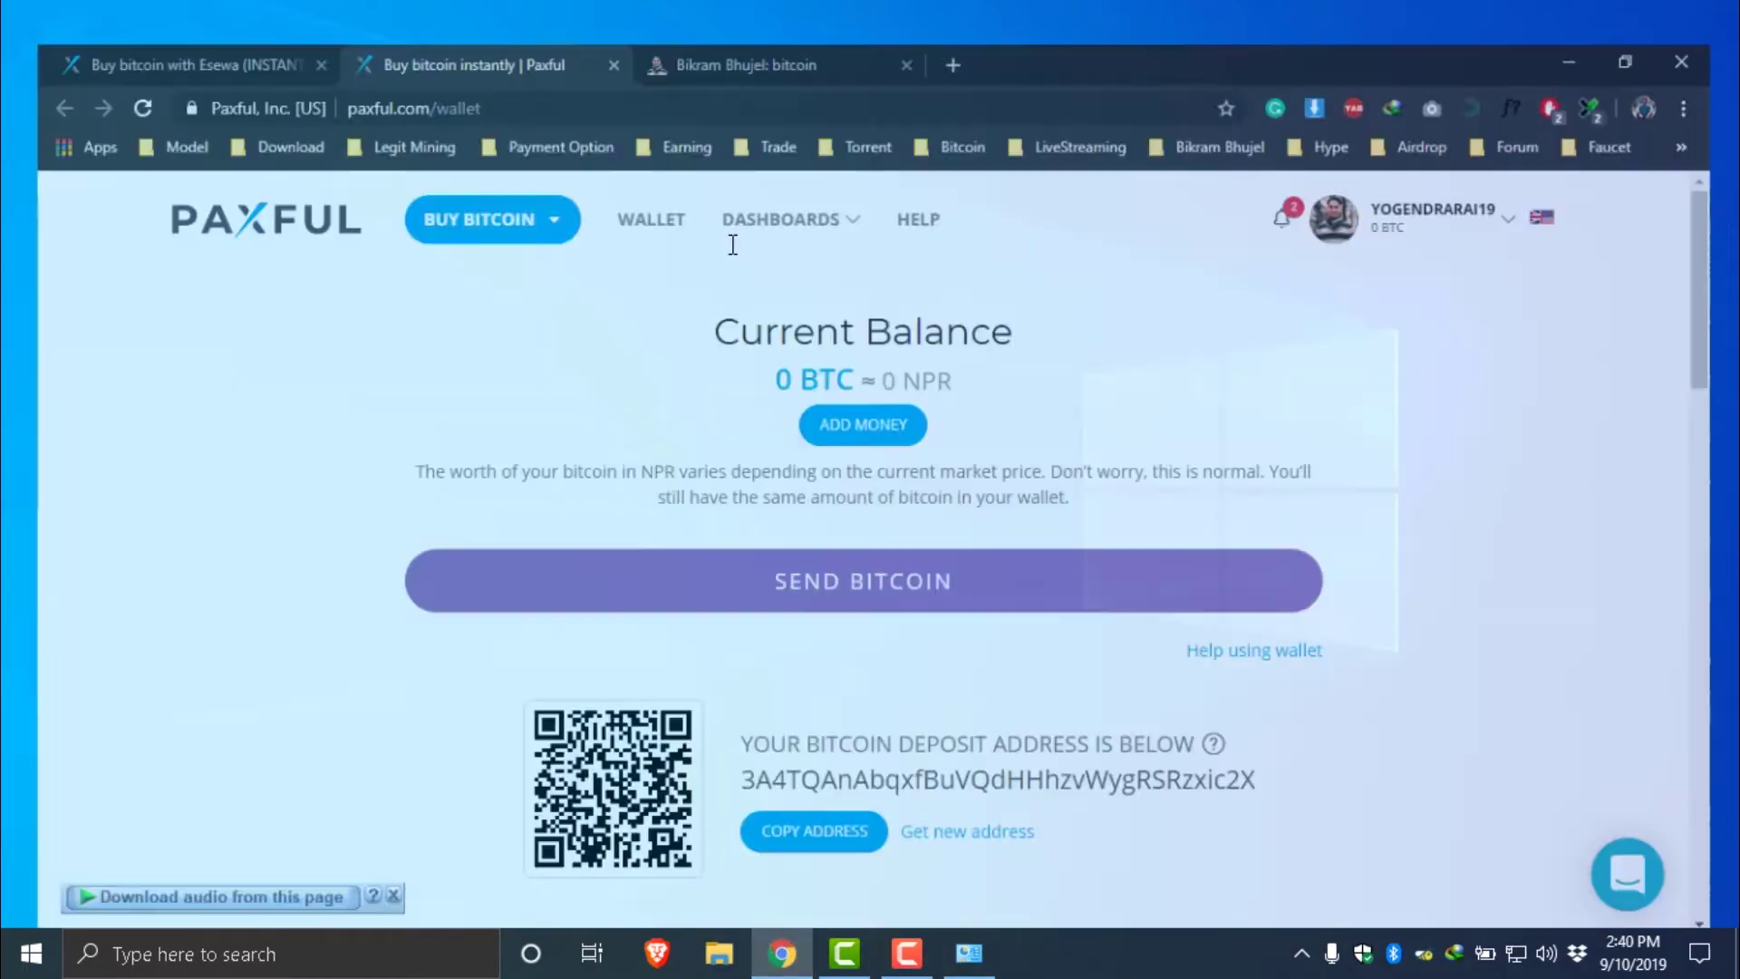
click(770, 18)
click(907, 22)
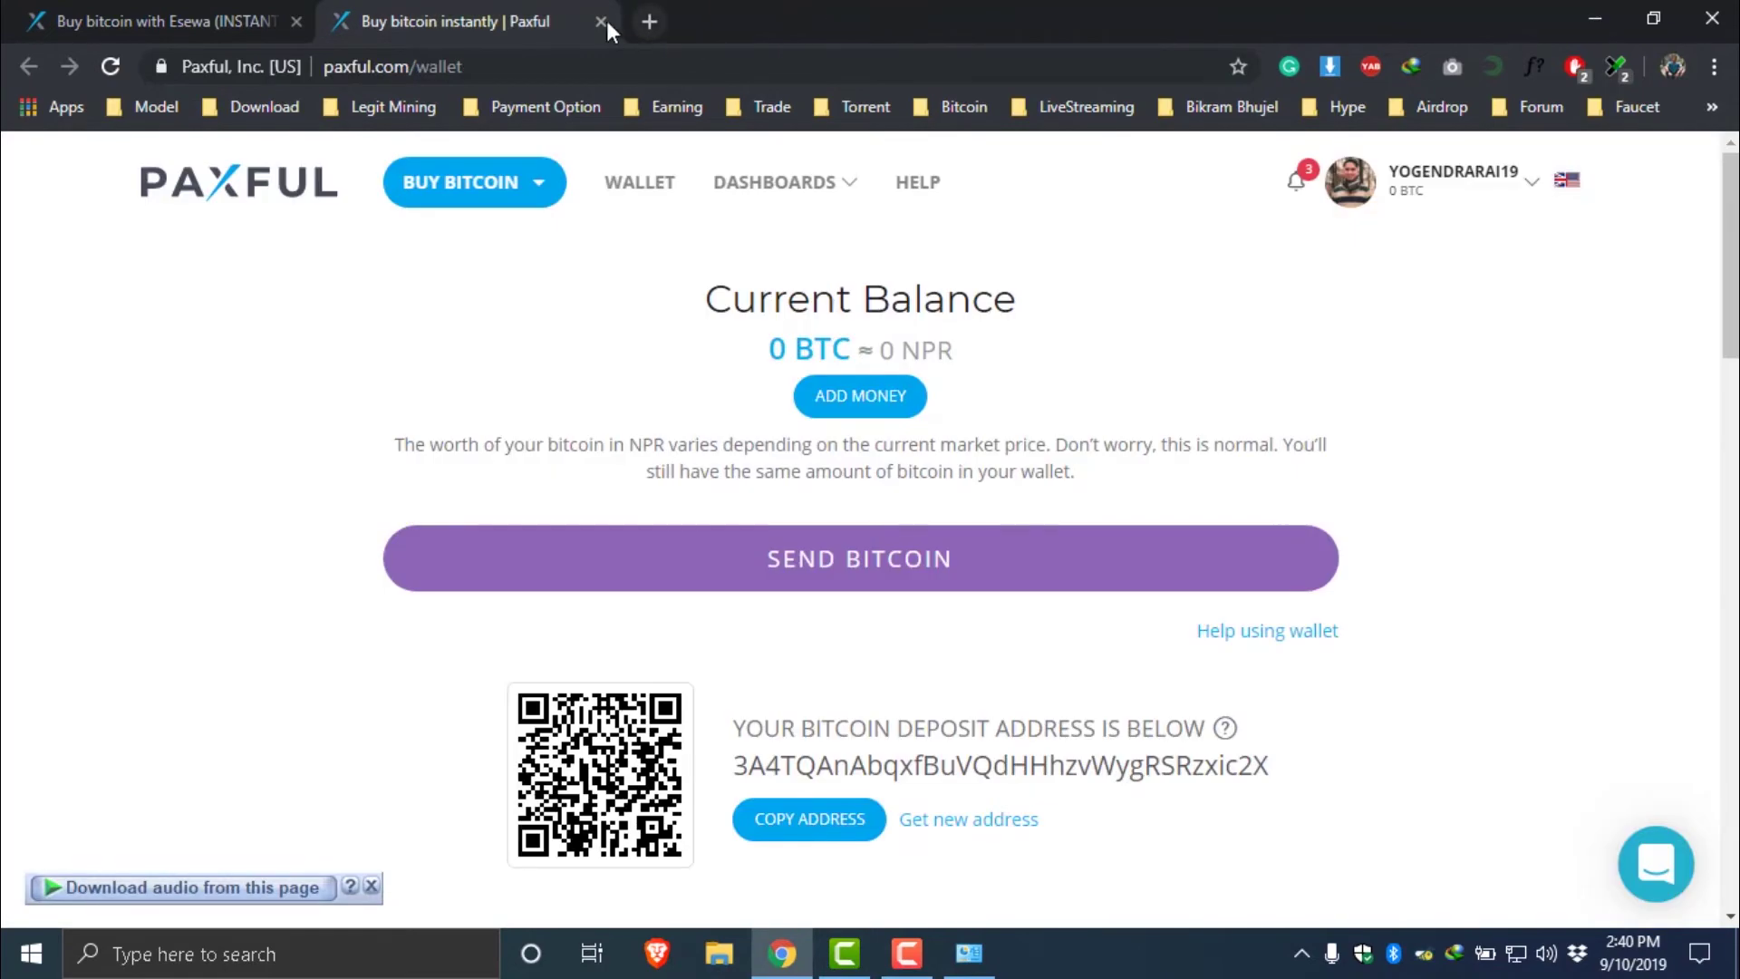
click(601, 21)
- Search Google for "bloatware for windows 10 github" in a new tab
click(352, 23)
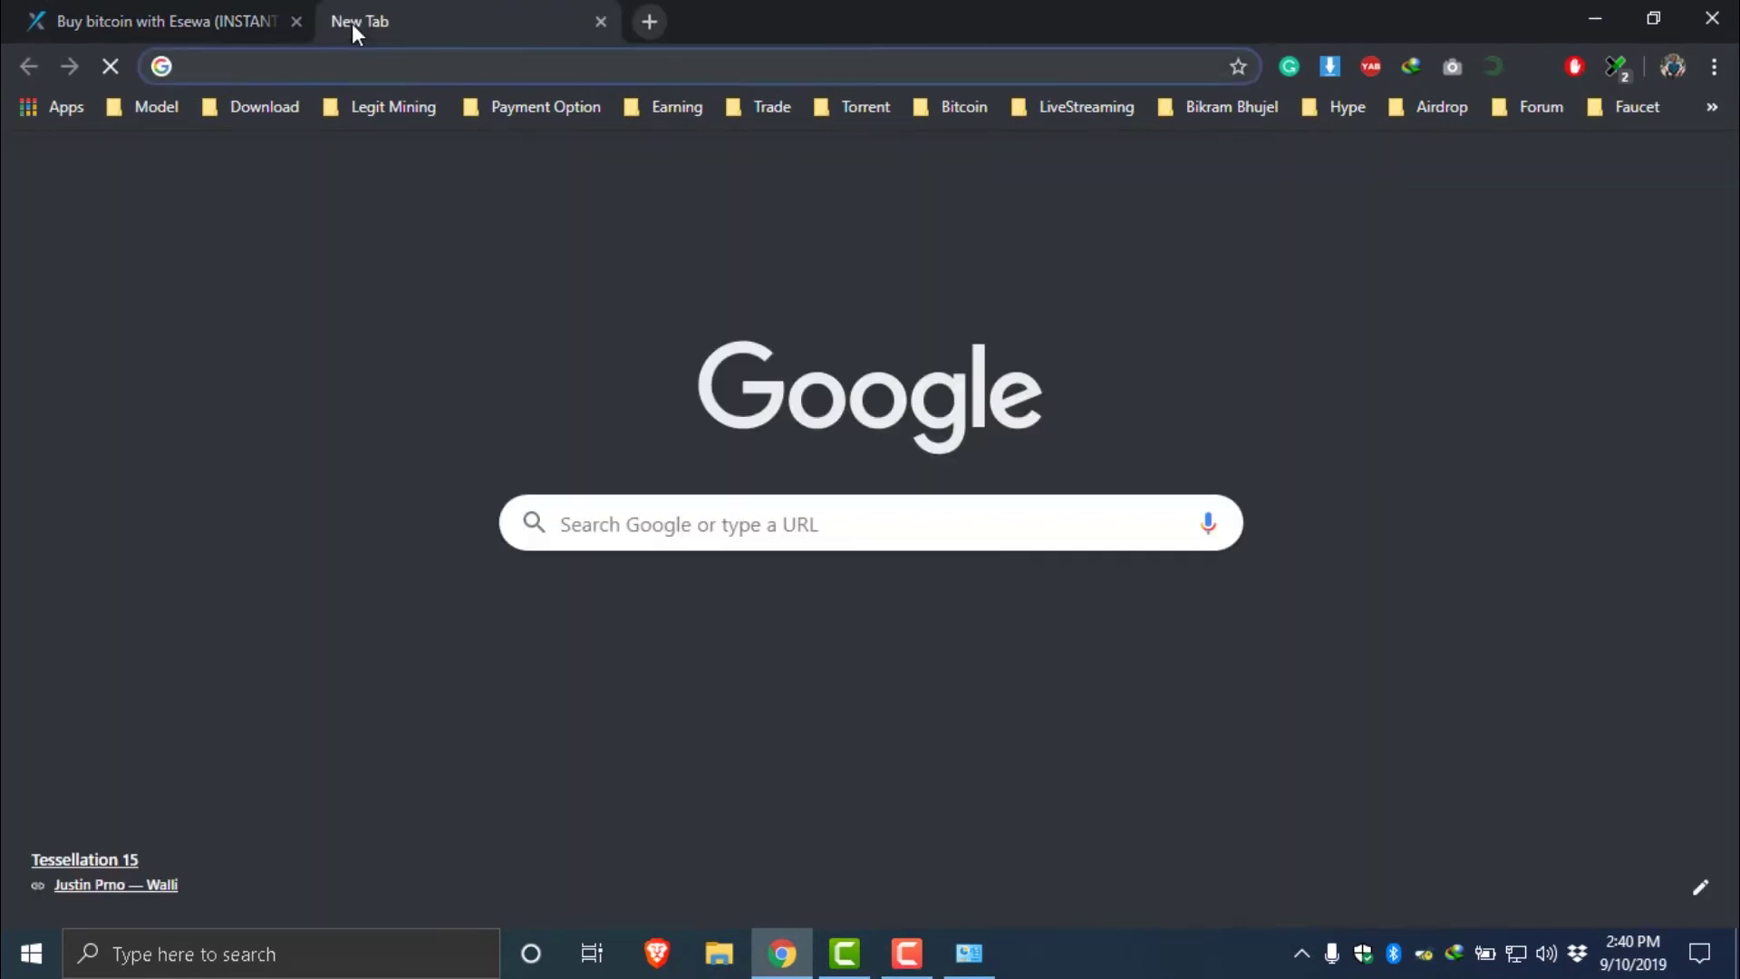
text(bloa)
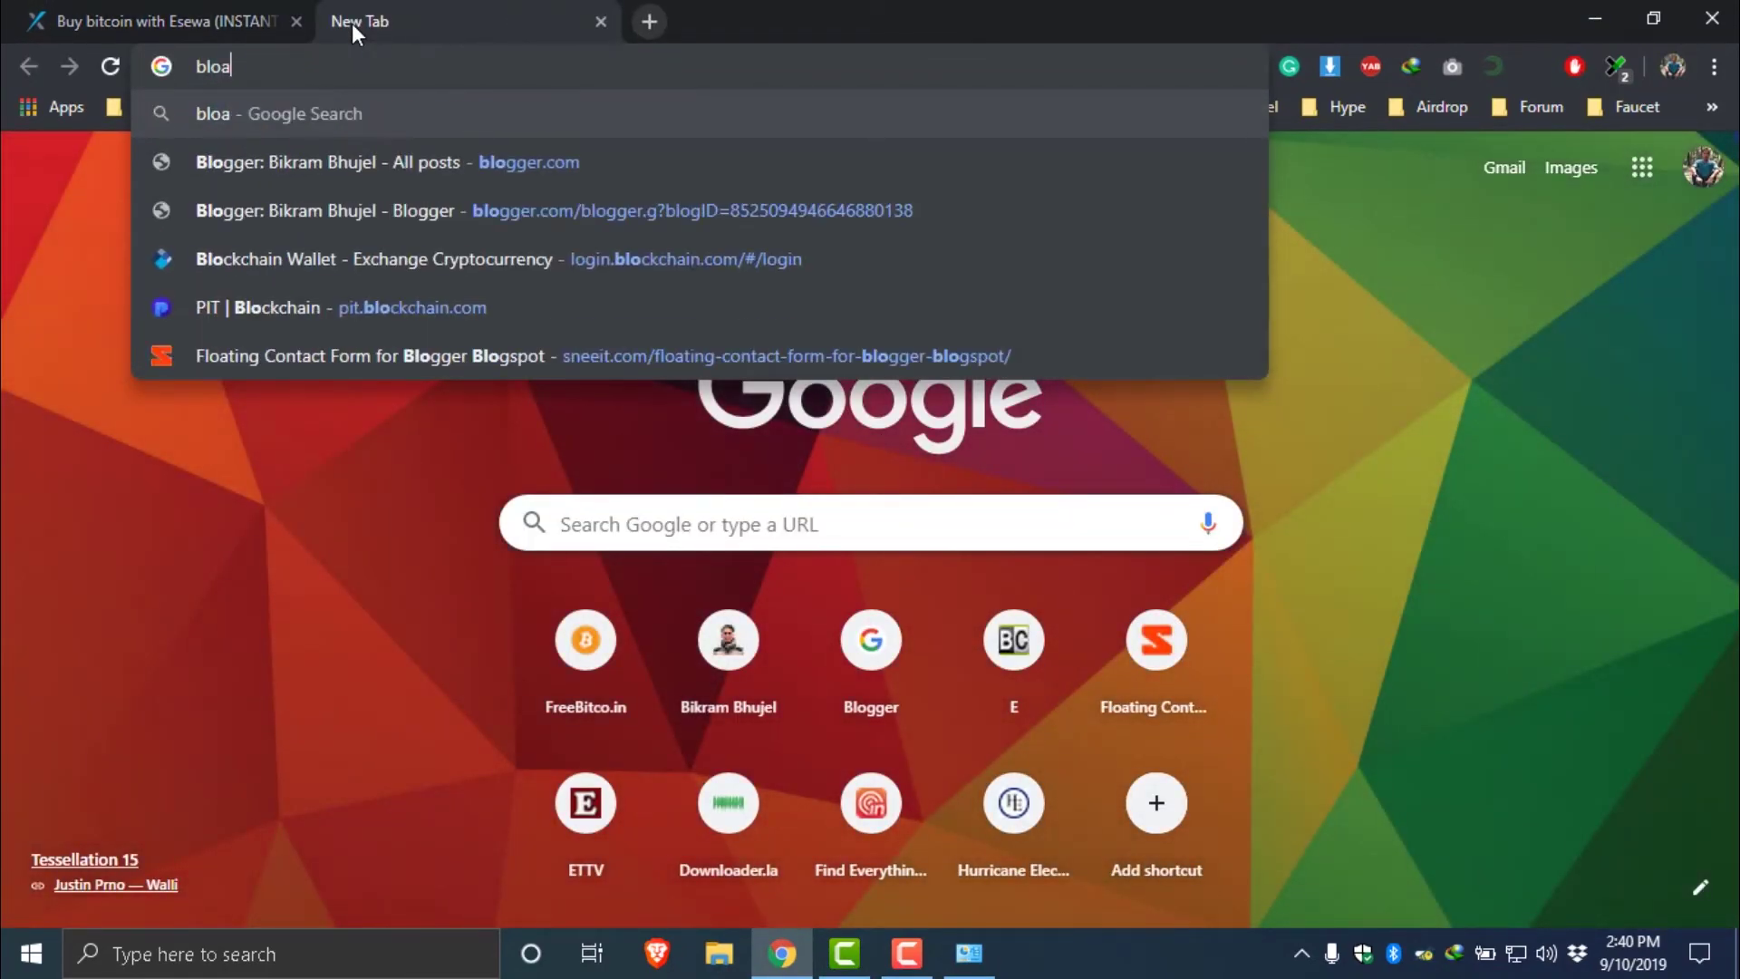
text(tware)
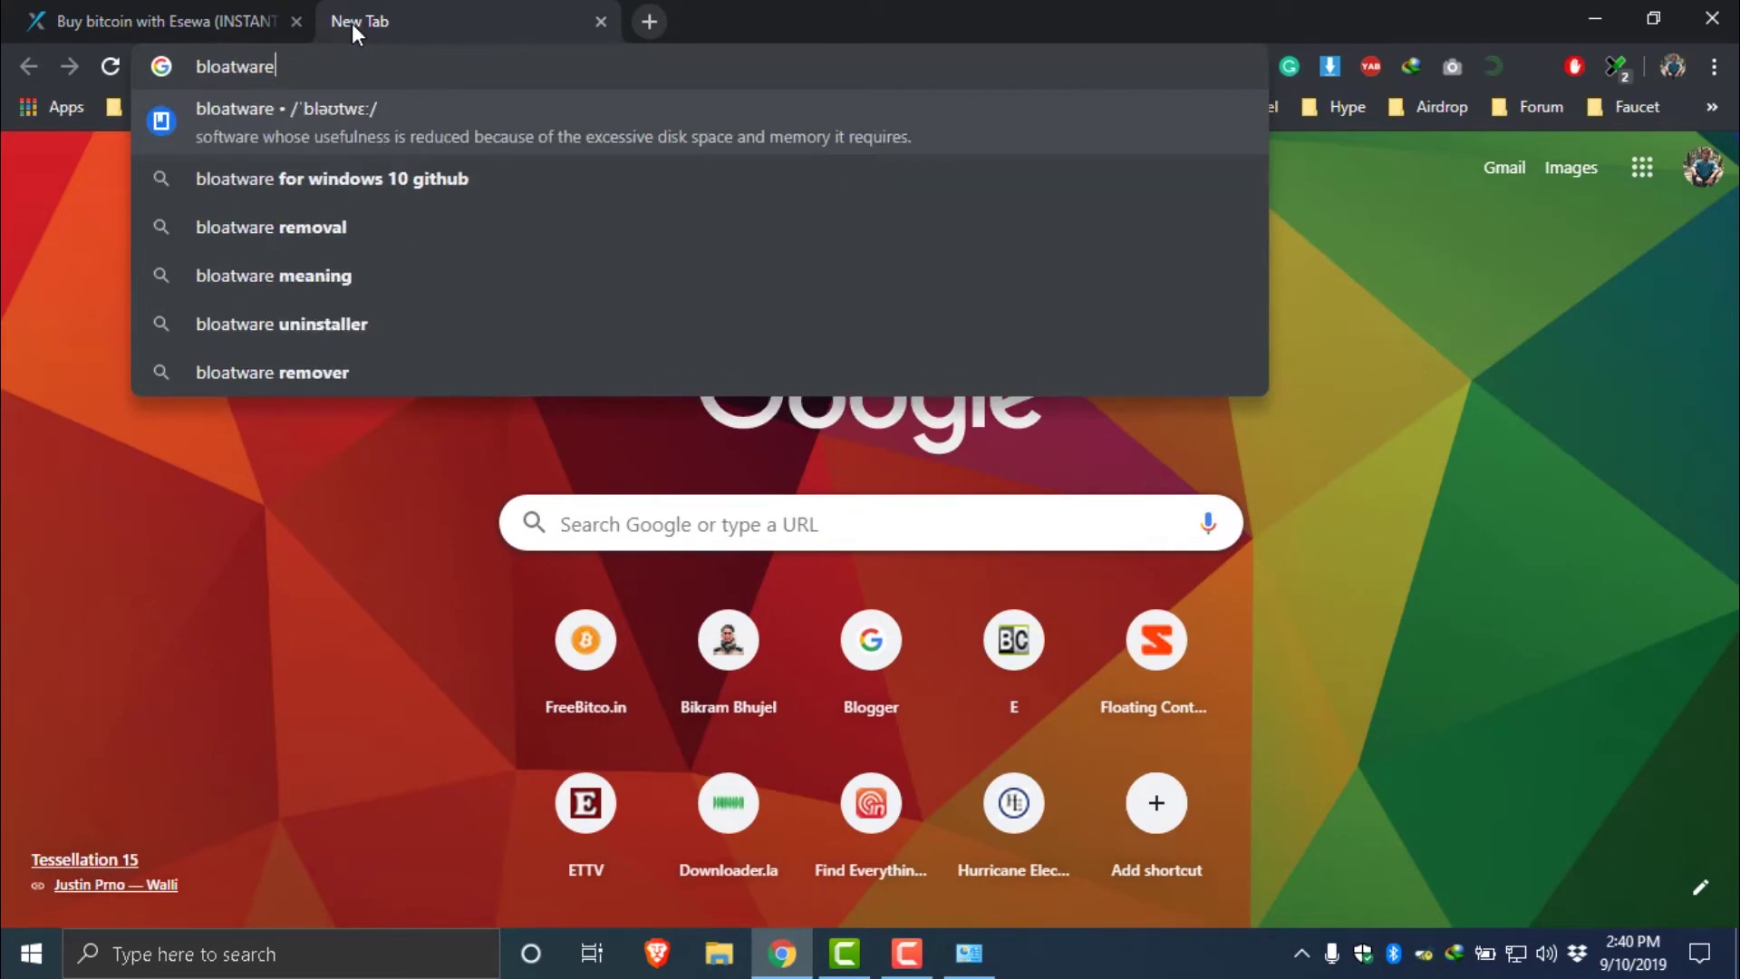
key(Down)
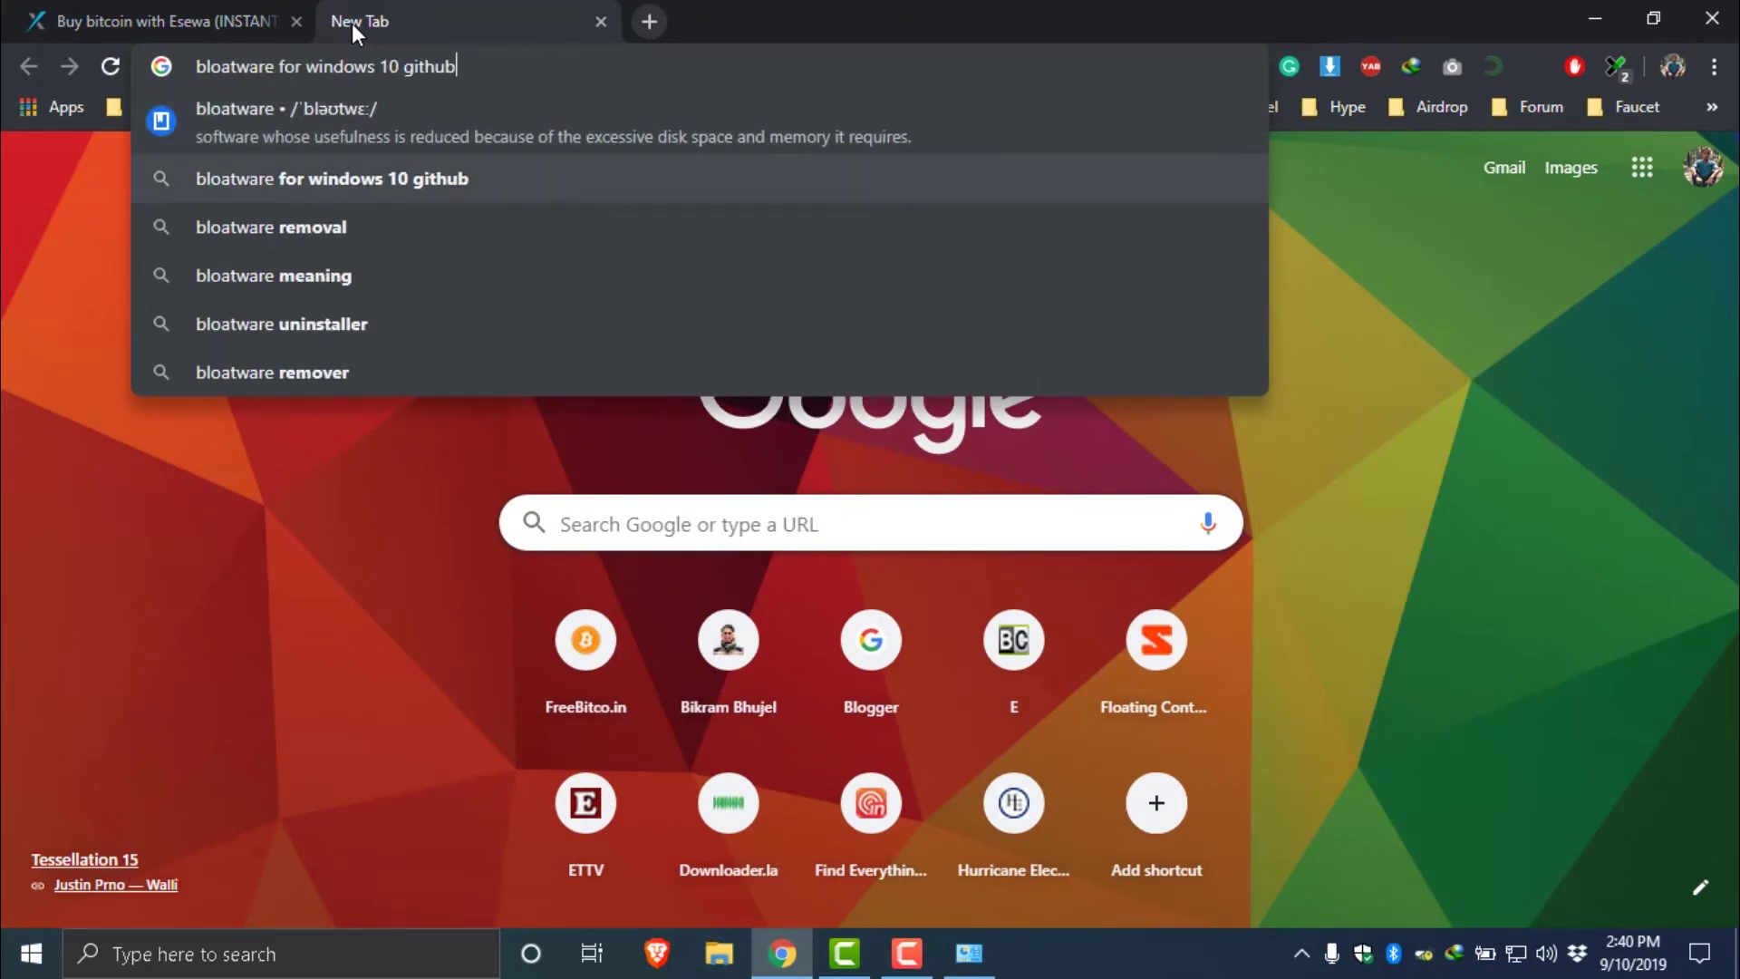
key(Return)
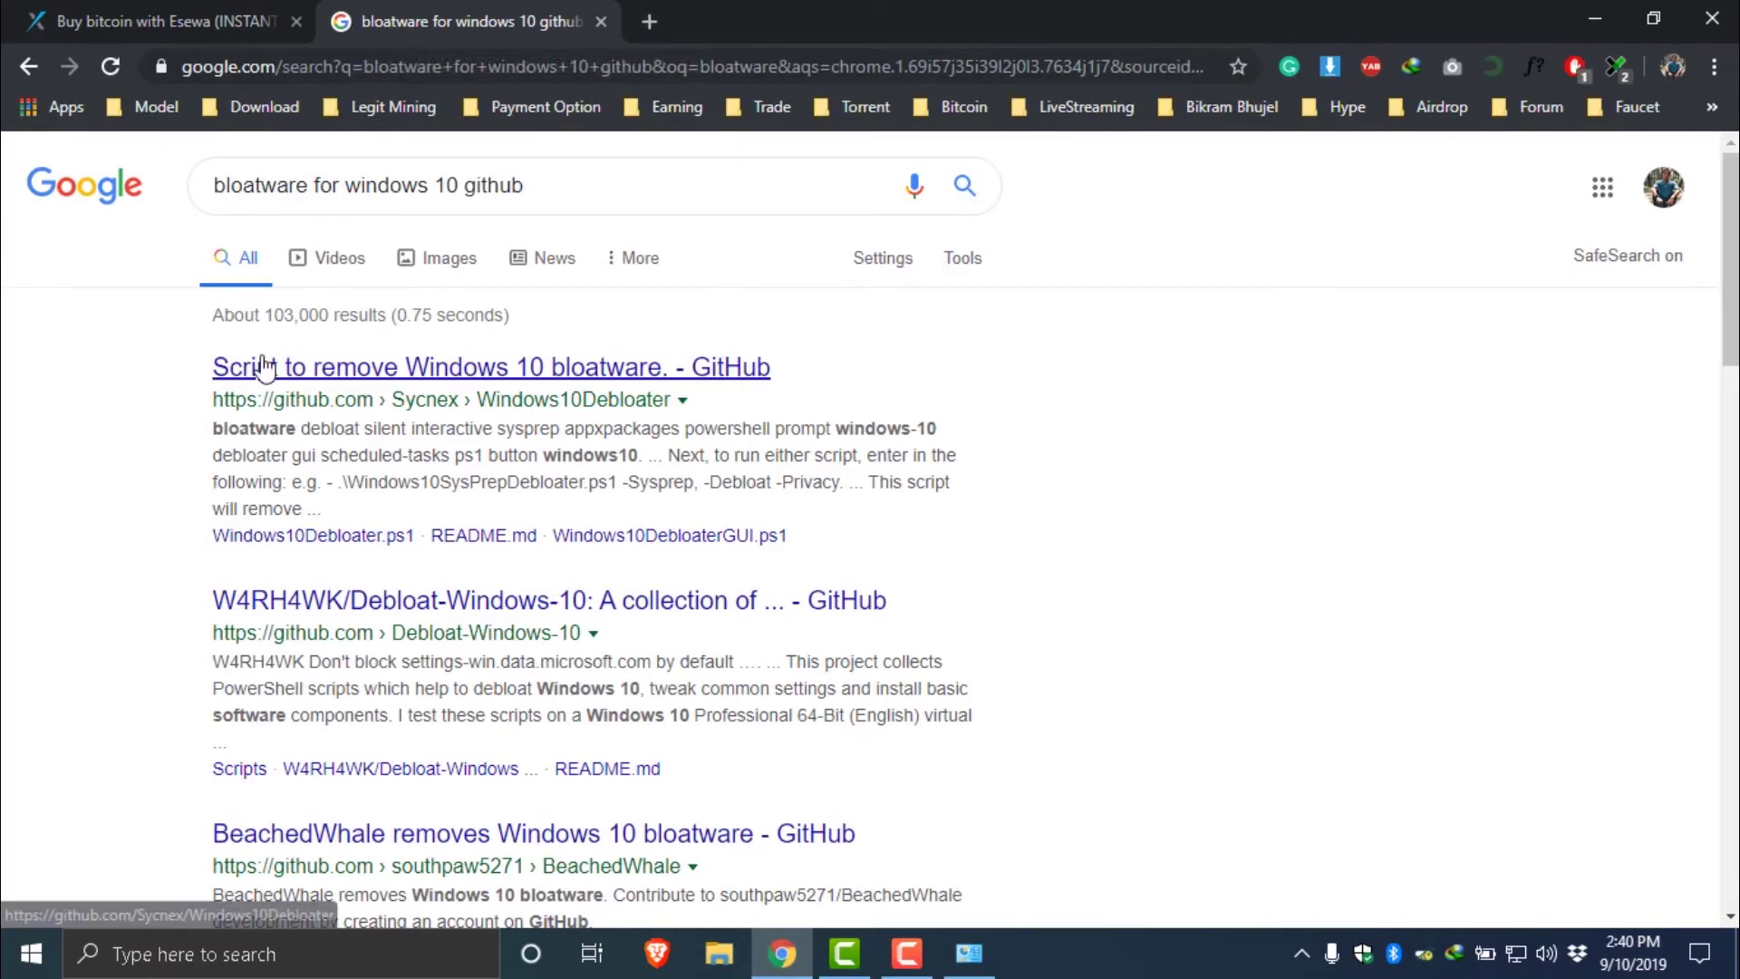
- Open the Sycnex/Windows10Debloater GitHub repository from the search results in a new tab and download it as a ZIP file
middle_click(290, 385)
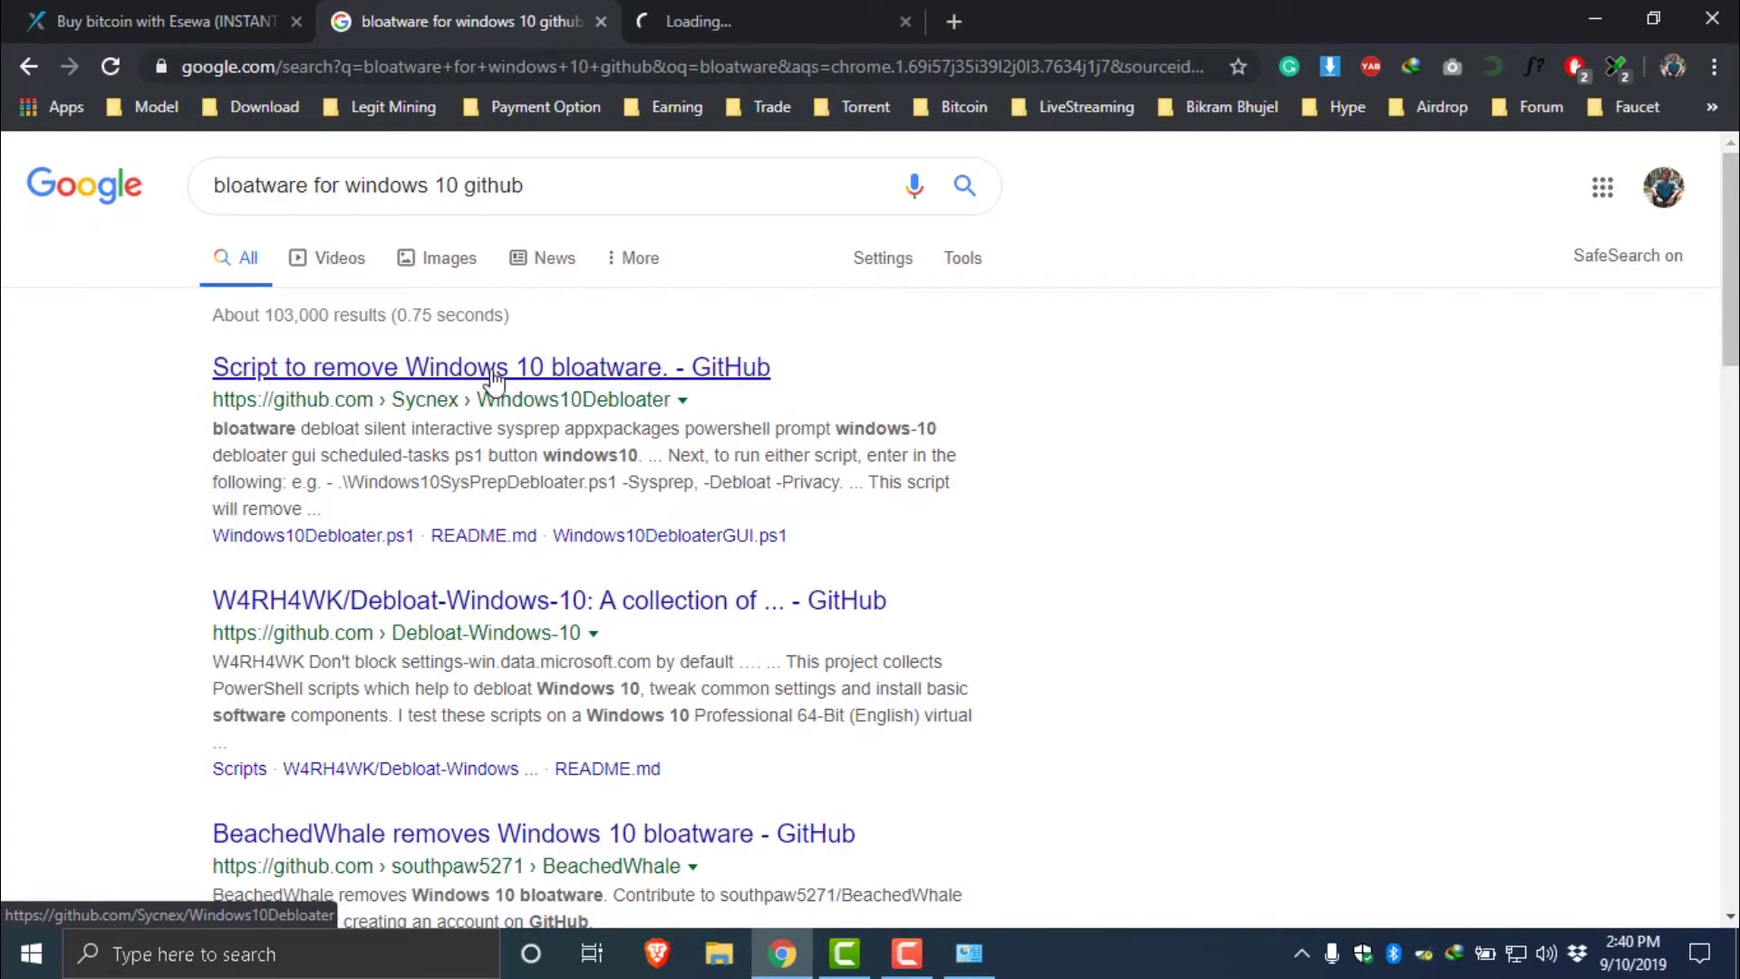
click(747, 20)
scroll(1411, 580, down, 4)
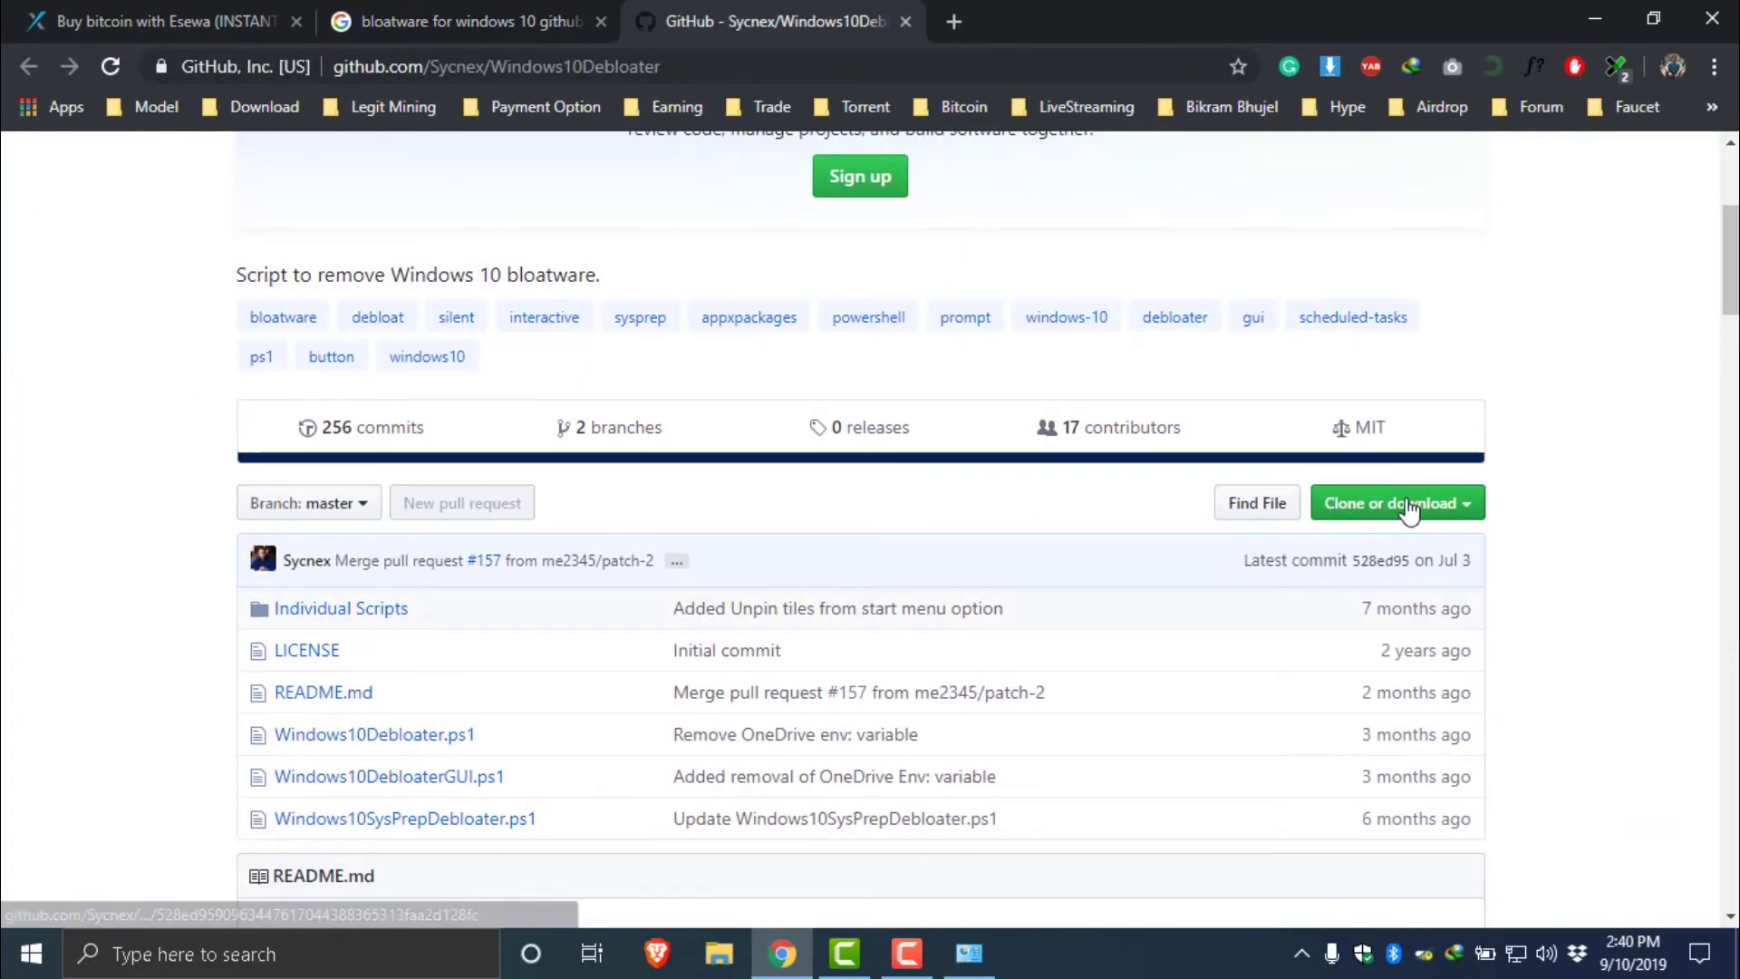
click(1464, 507)
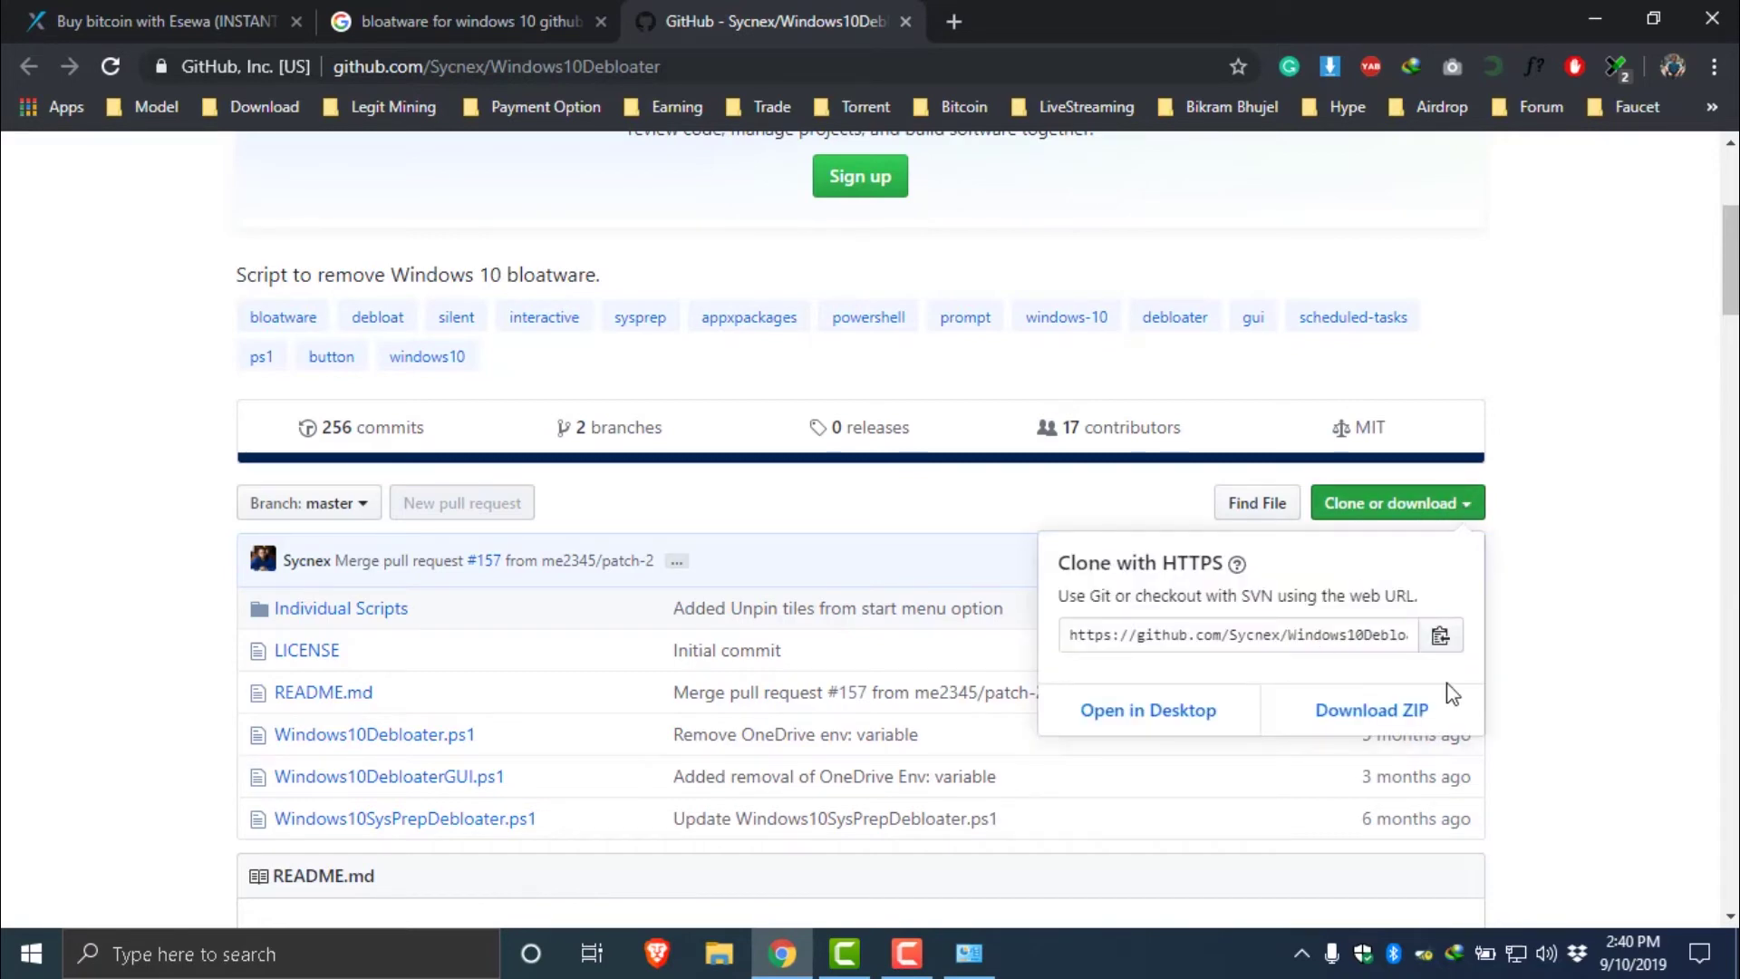
click(1411, 727)
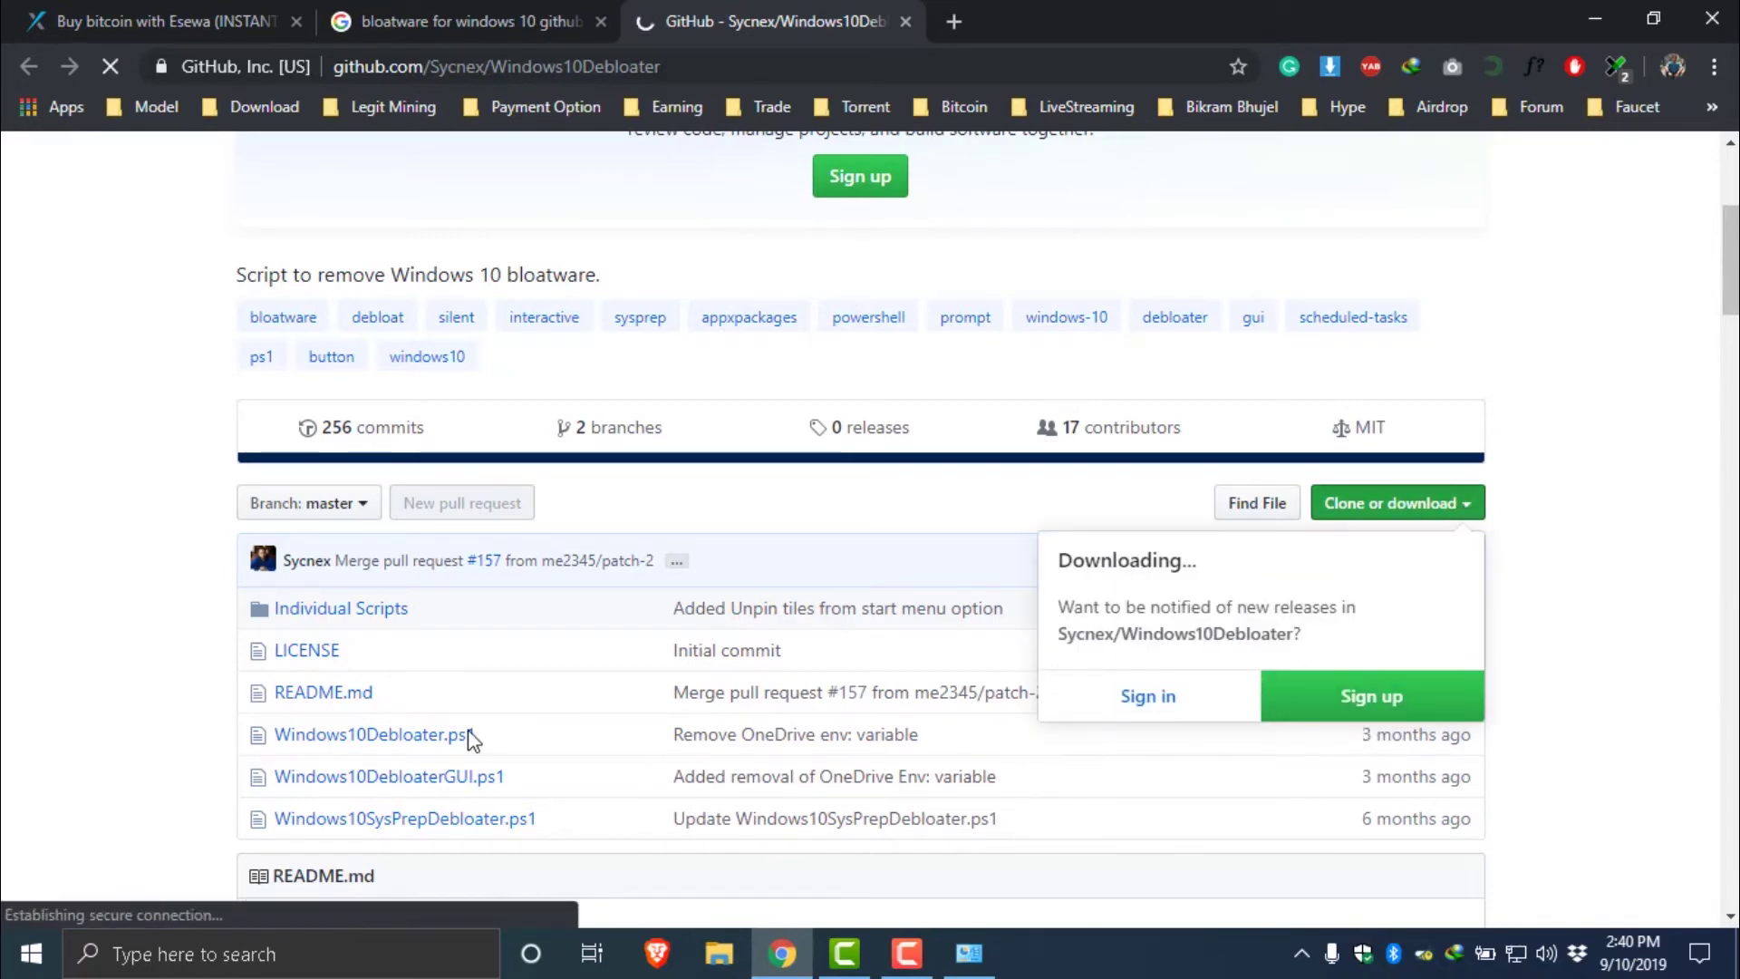
click(875, 589)
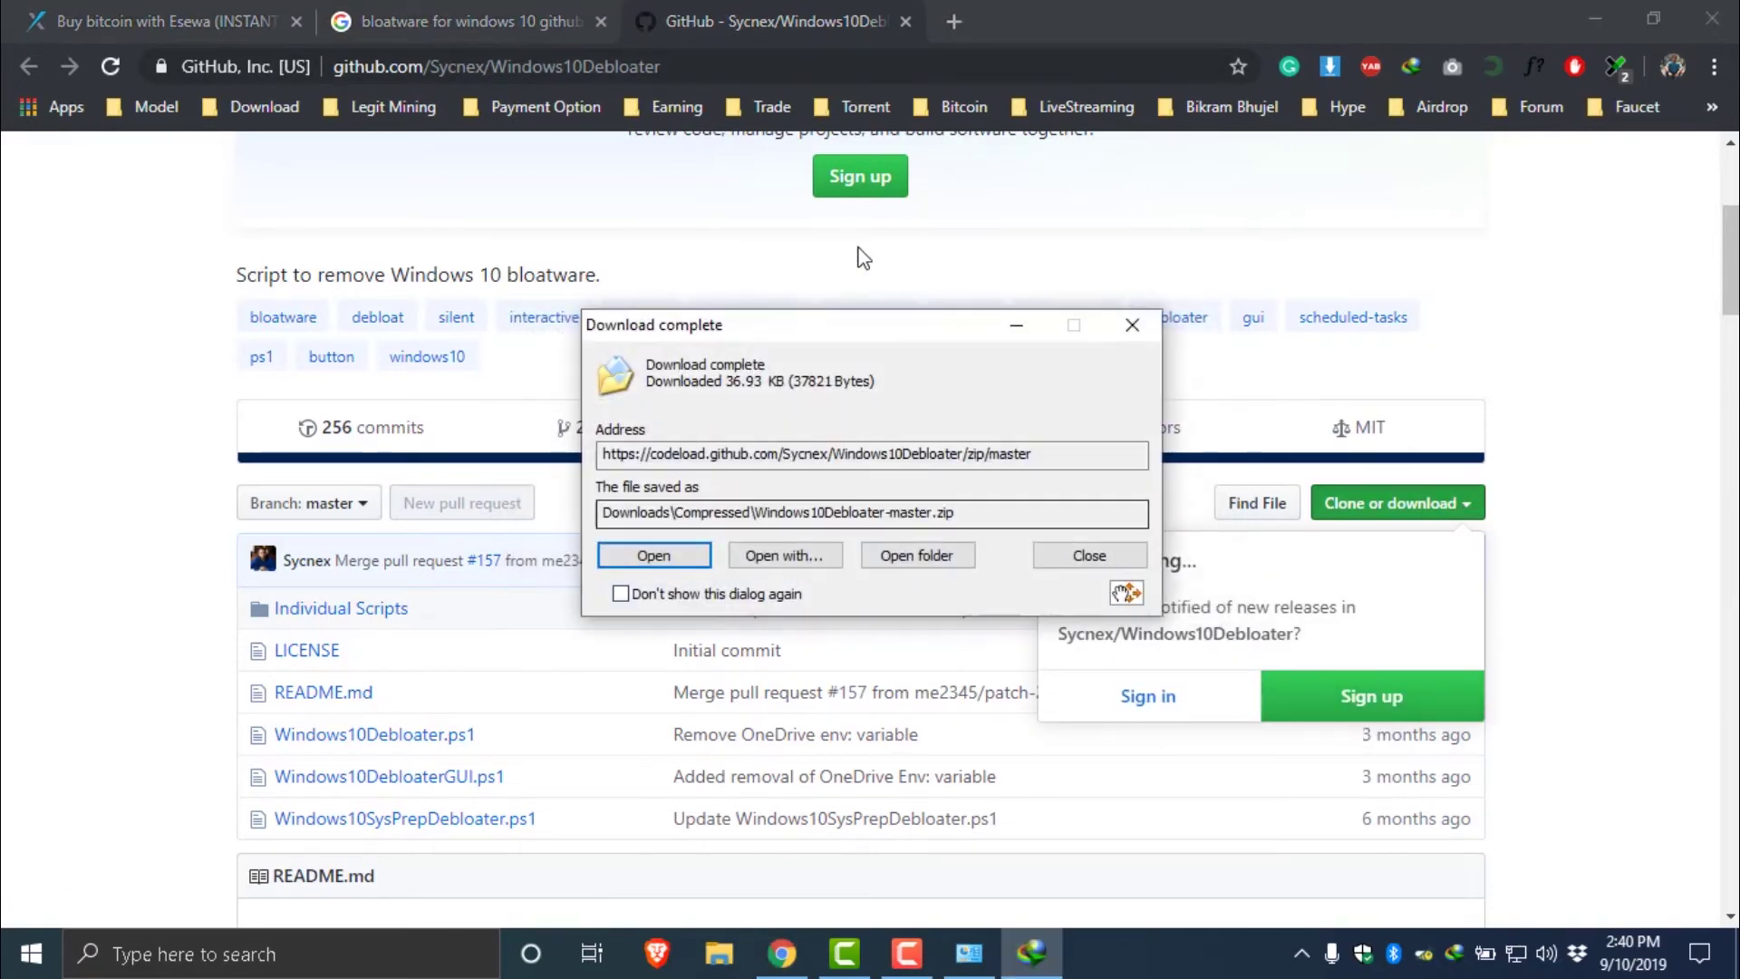
- Open the downloaded Windows10Debloater-master.zip, extract it to the default destination folder, and clear the archive and browser windows off the desktop
click(675, 555)
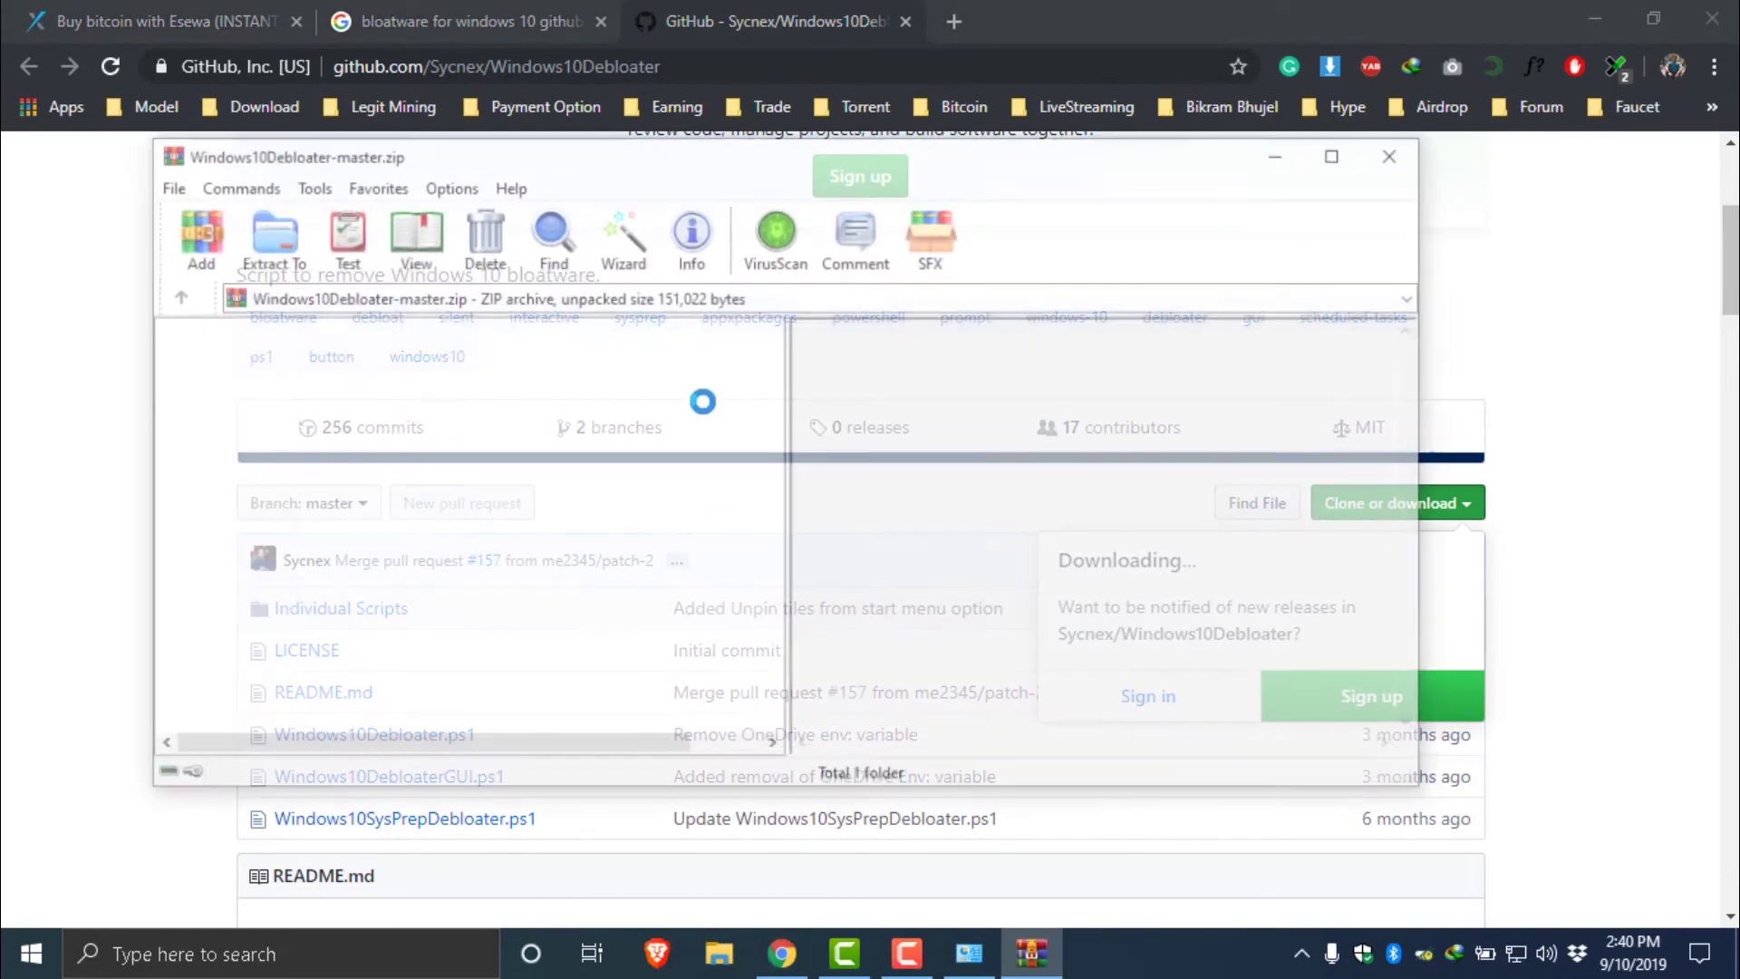
click(266, 233)
click(900, 732)
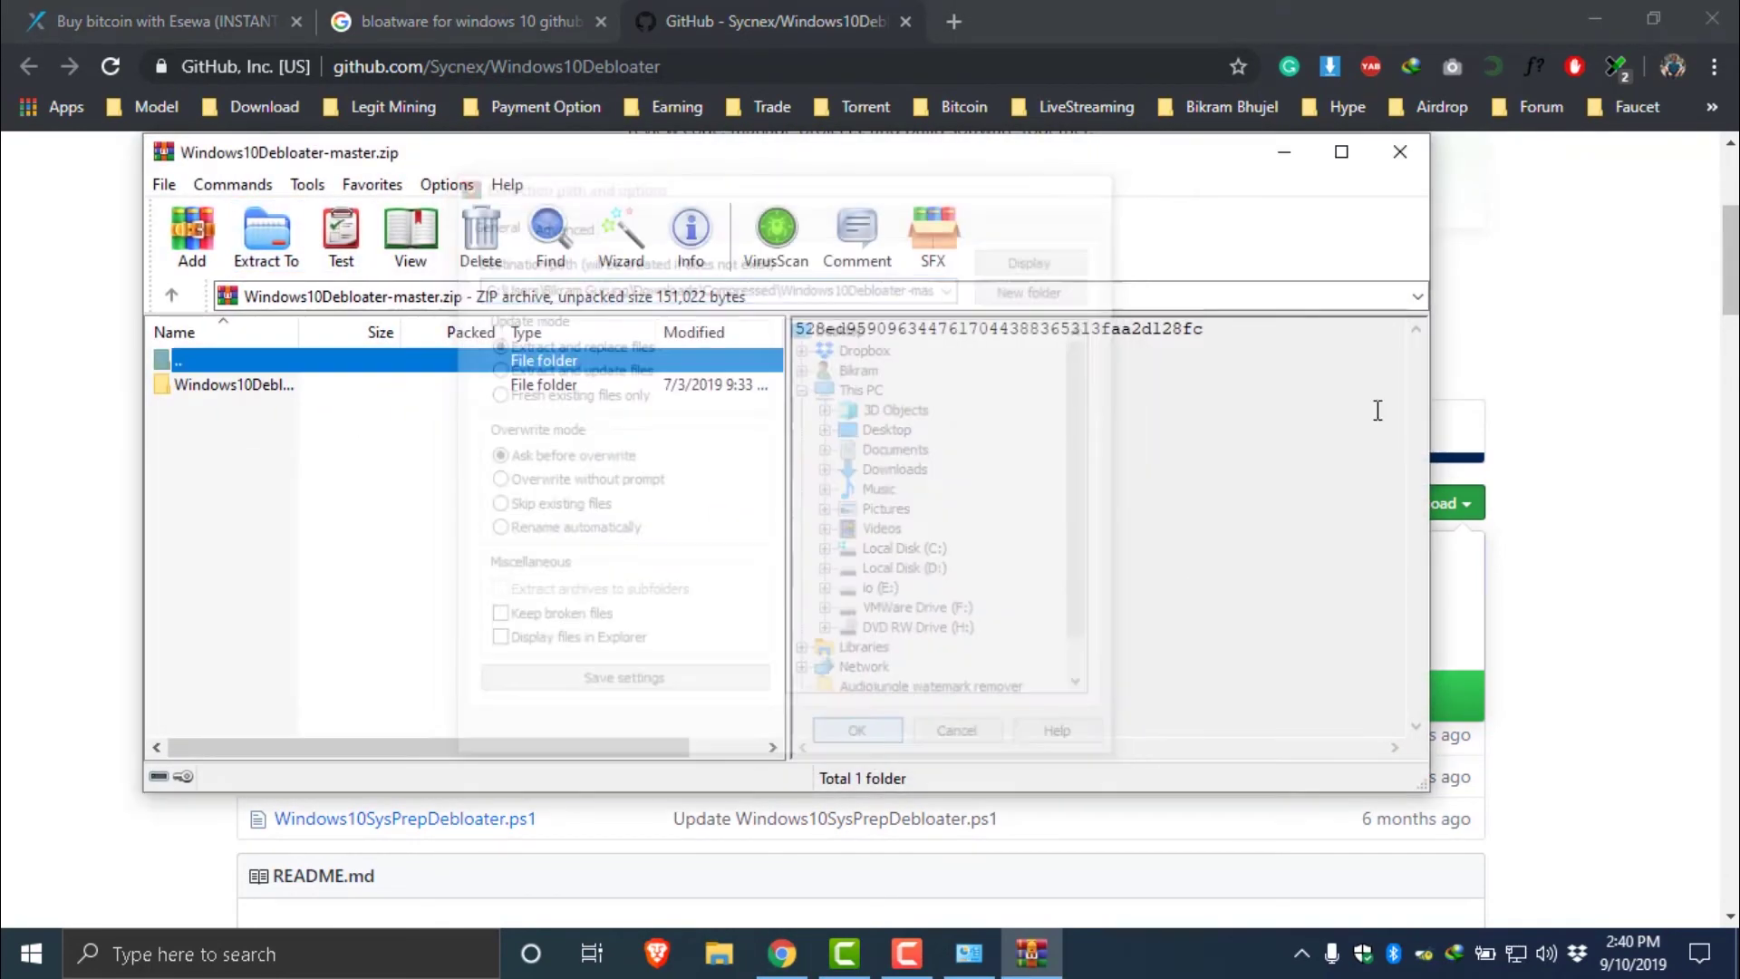
click(1423, 152)
click(1614, 36)
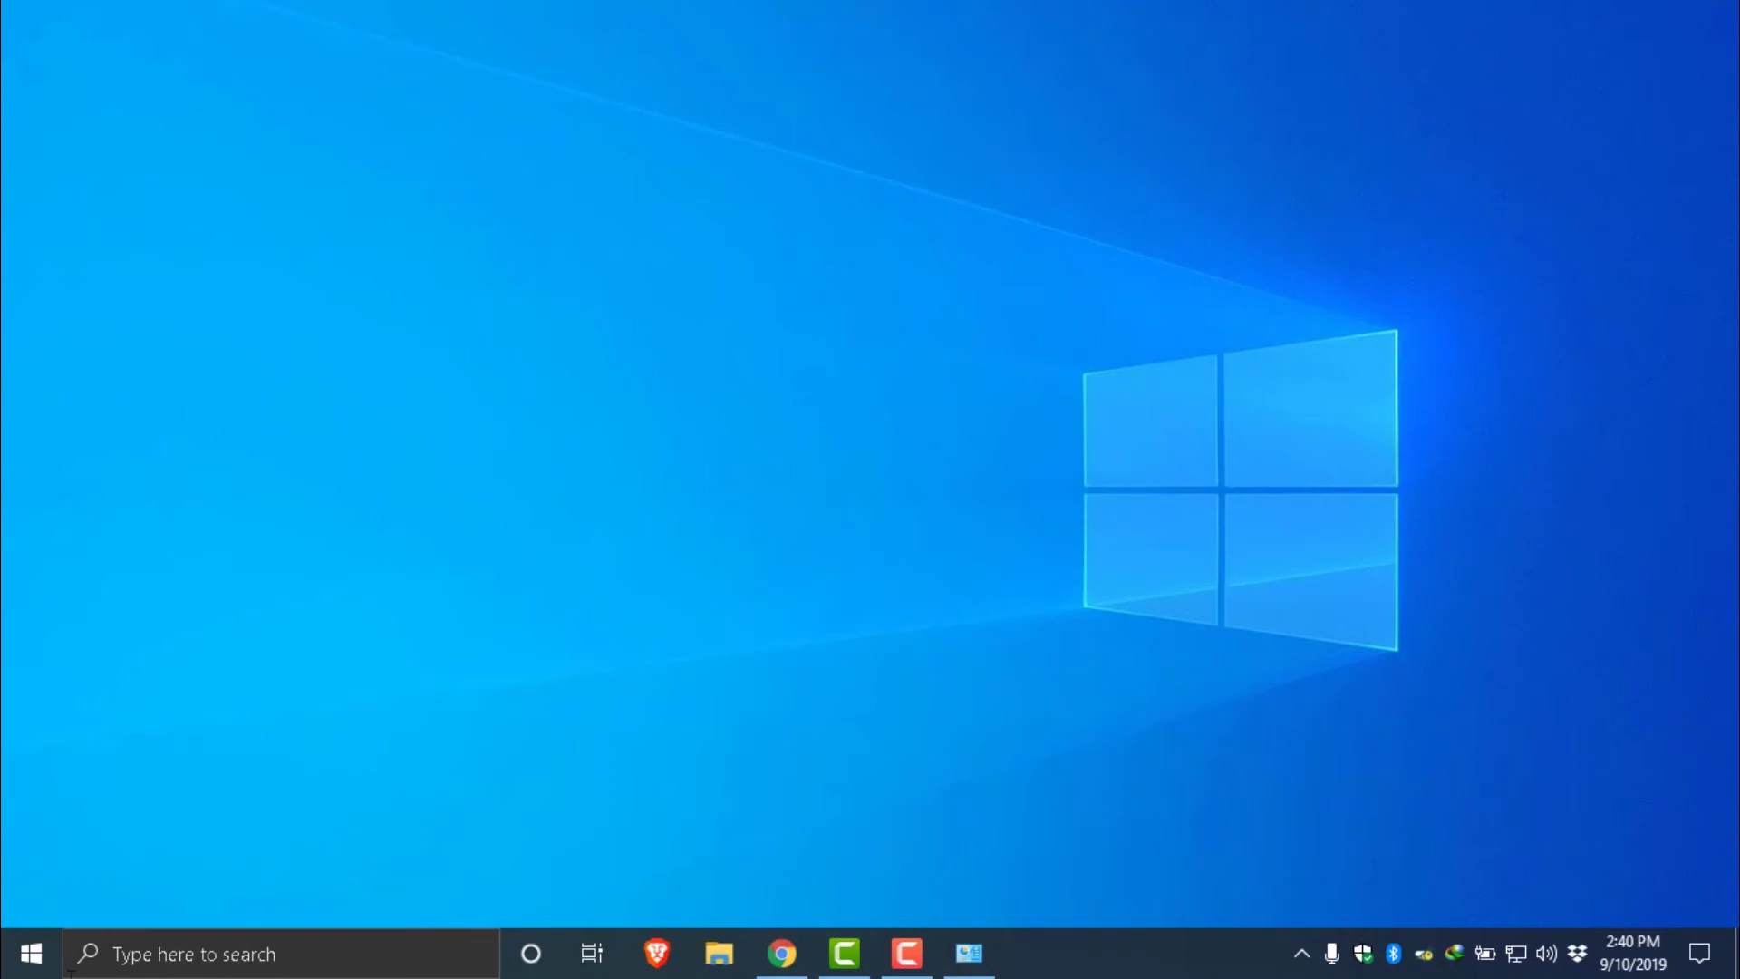
- Switch to File Explorer and open the inner Windows10Debloater-master folder inside Downloads\Compressed
key(super+e)
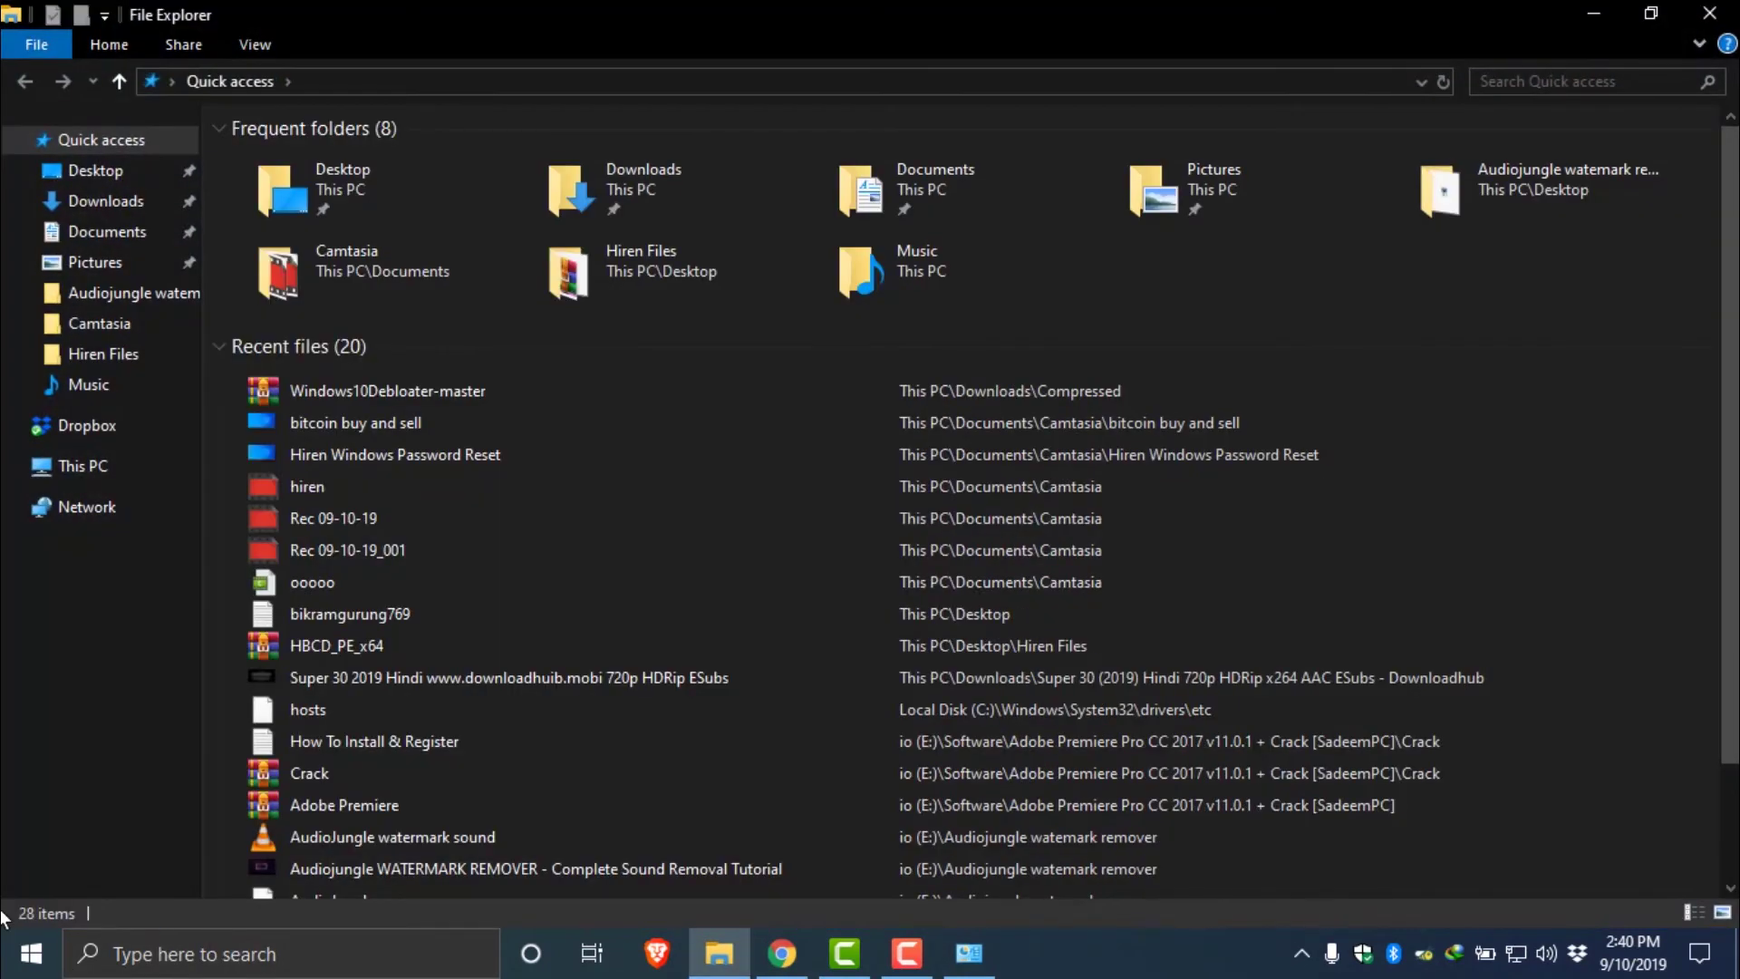
click(95, 201)
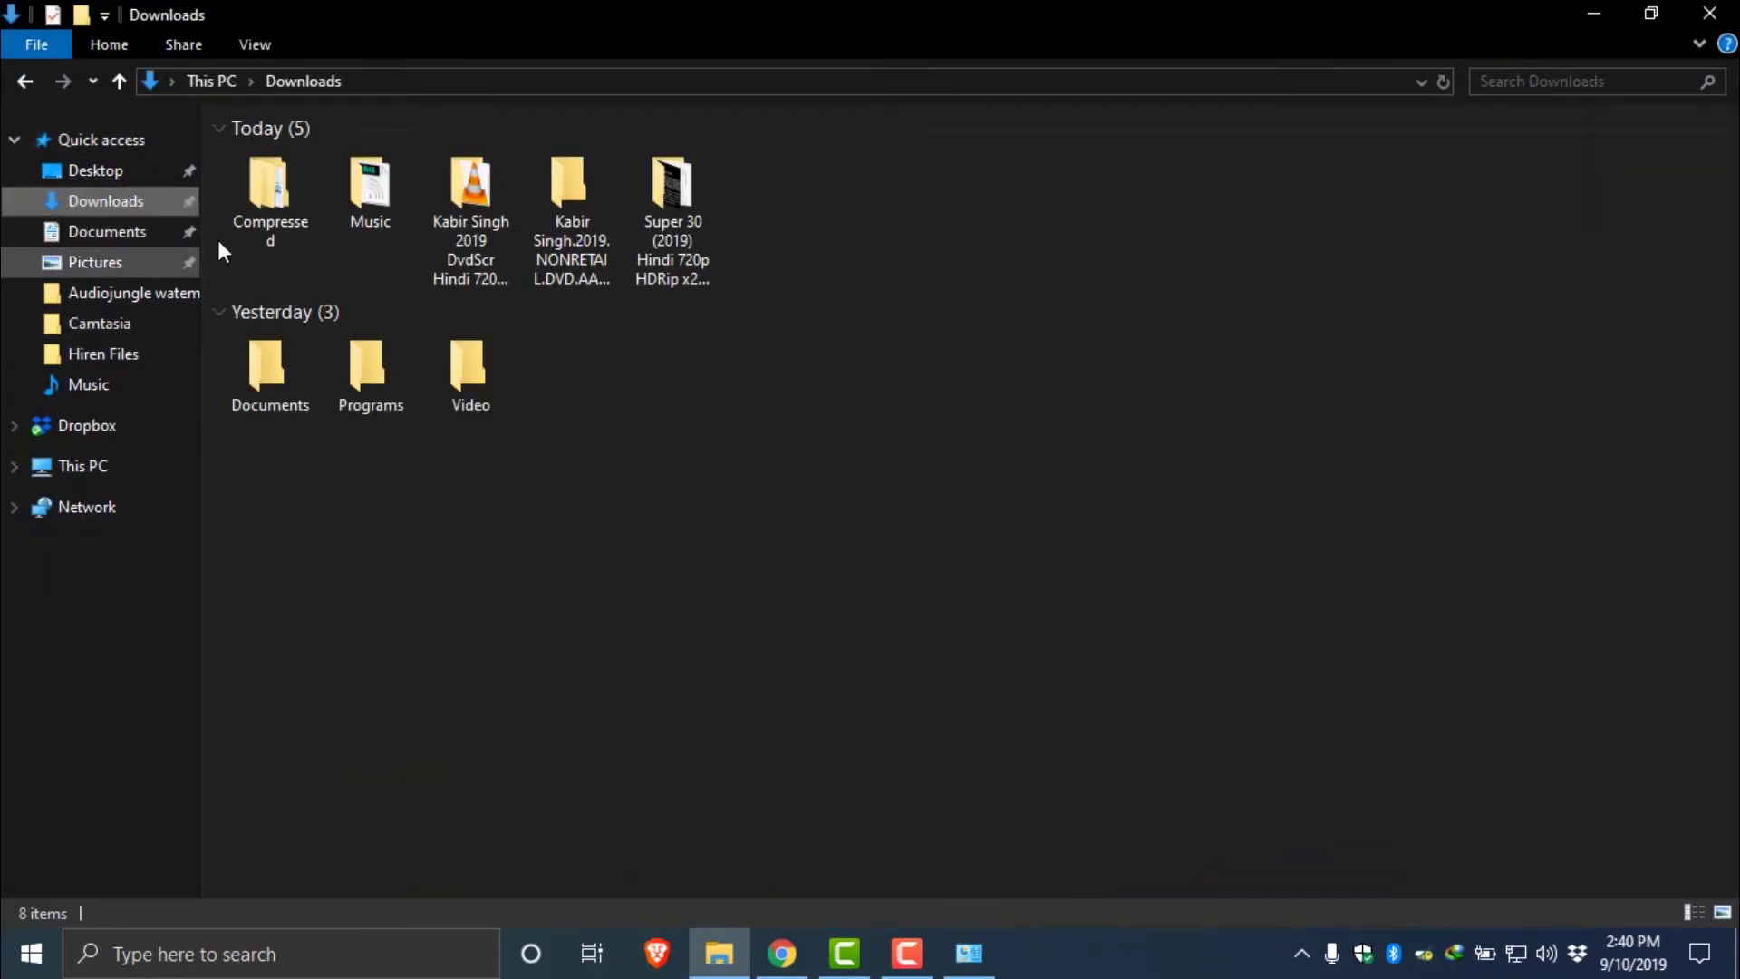
double_click(287, 223)
double_click(322, 158)
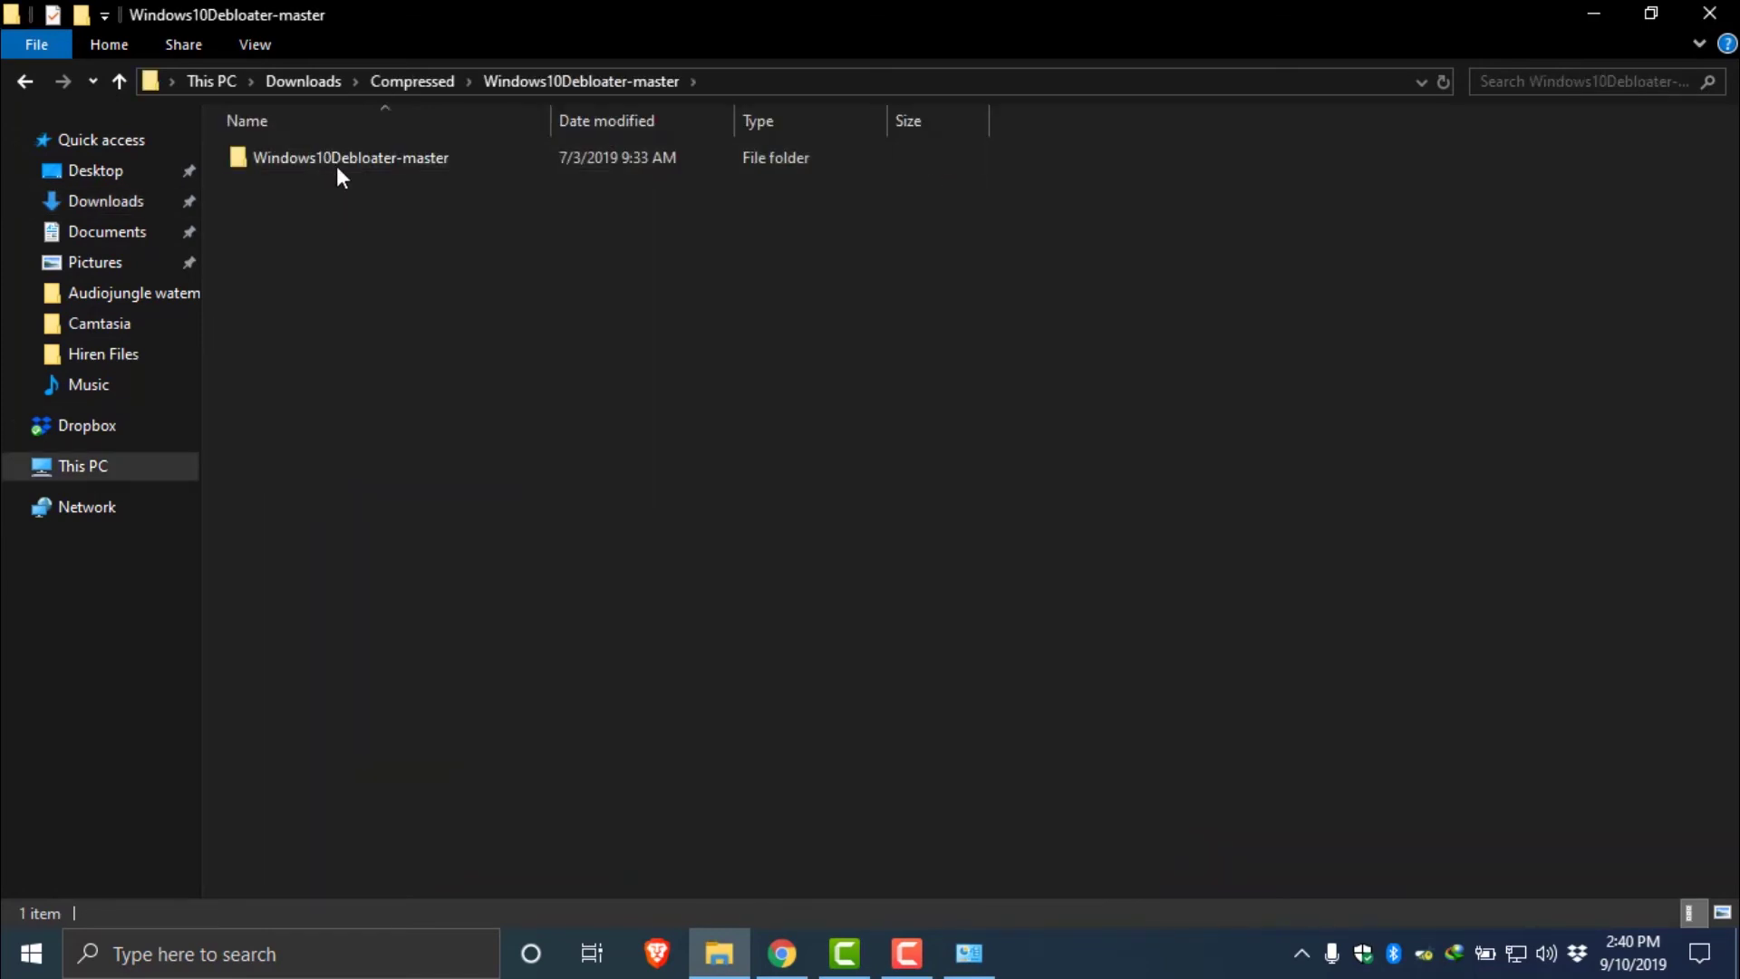
double_click(335, 161)
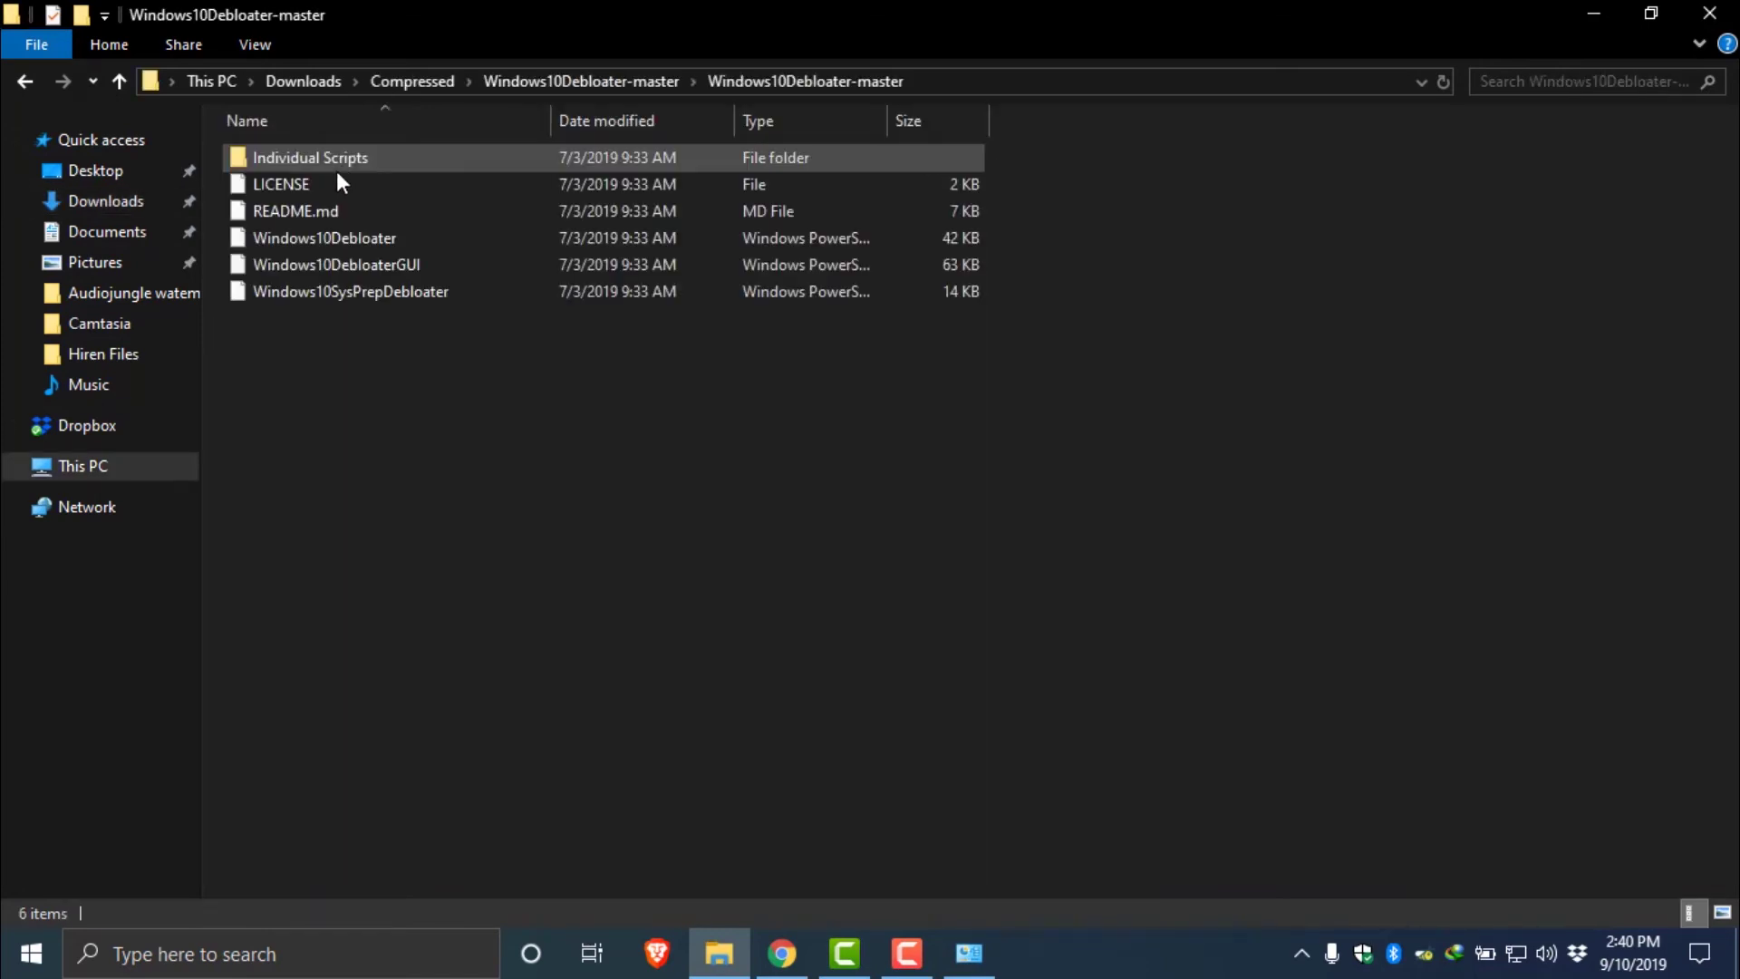
- Run the Windows10DebloaterGUI script with PowerShell and accept the execution policy change with y
right_click(281, 263)
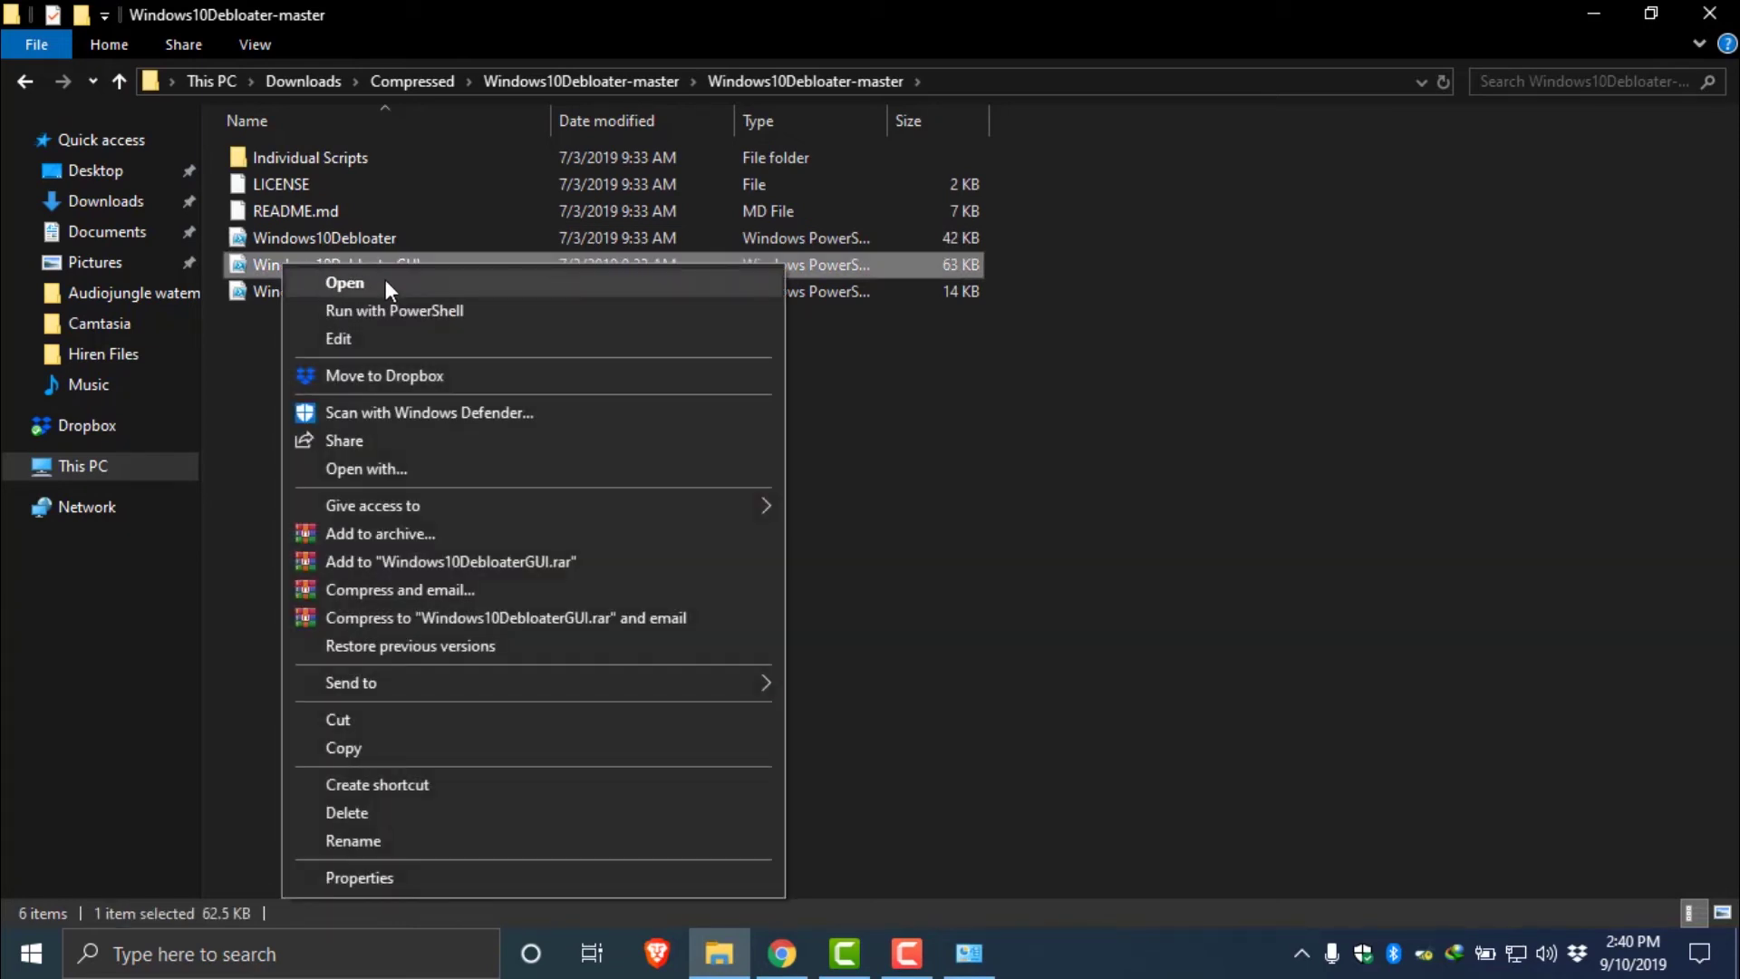
click(546, 301)
right_click(417, 265)
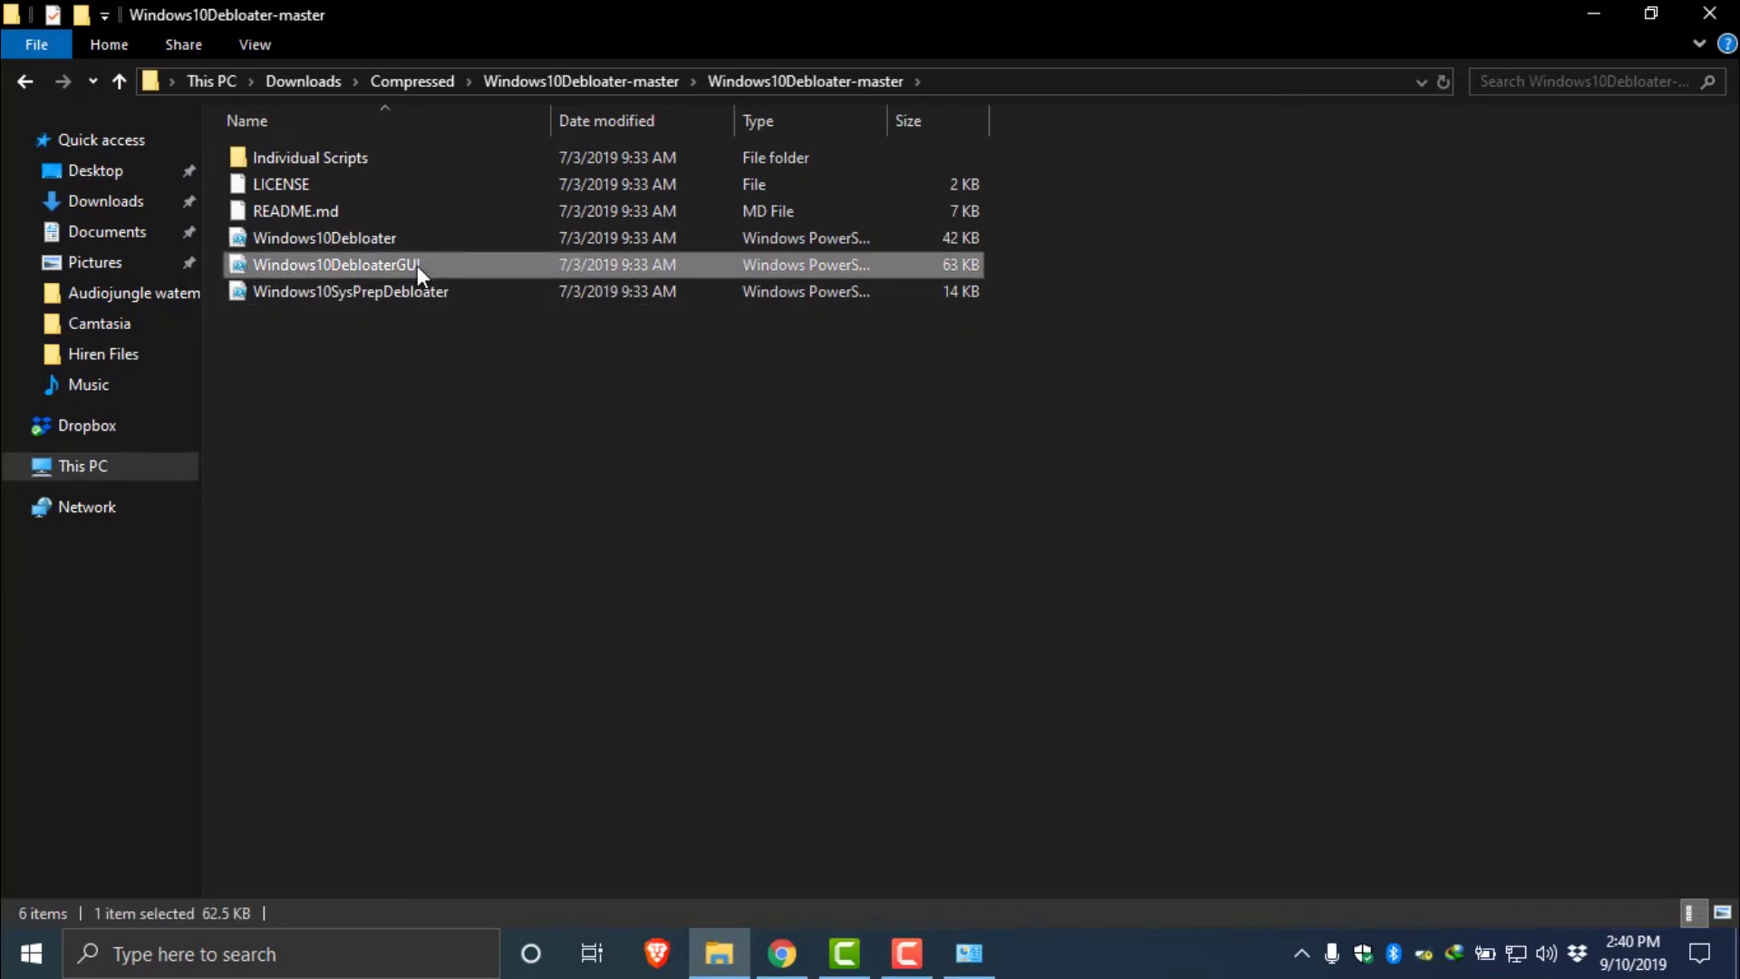
click(285, 360)
click(292, 267)
right_click(292, 266)
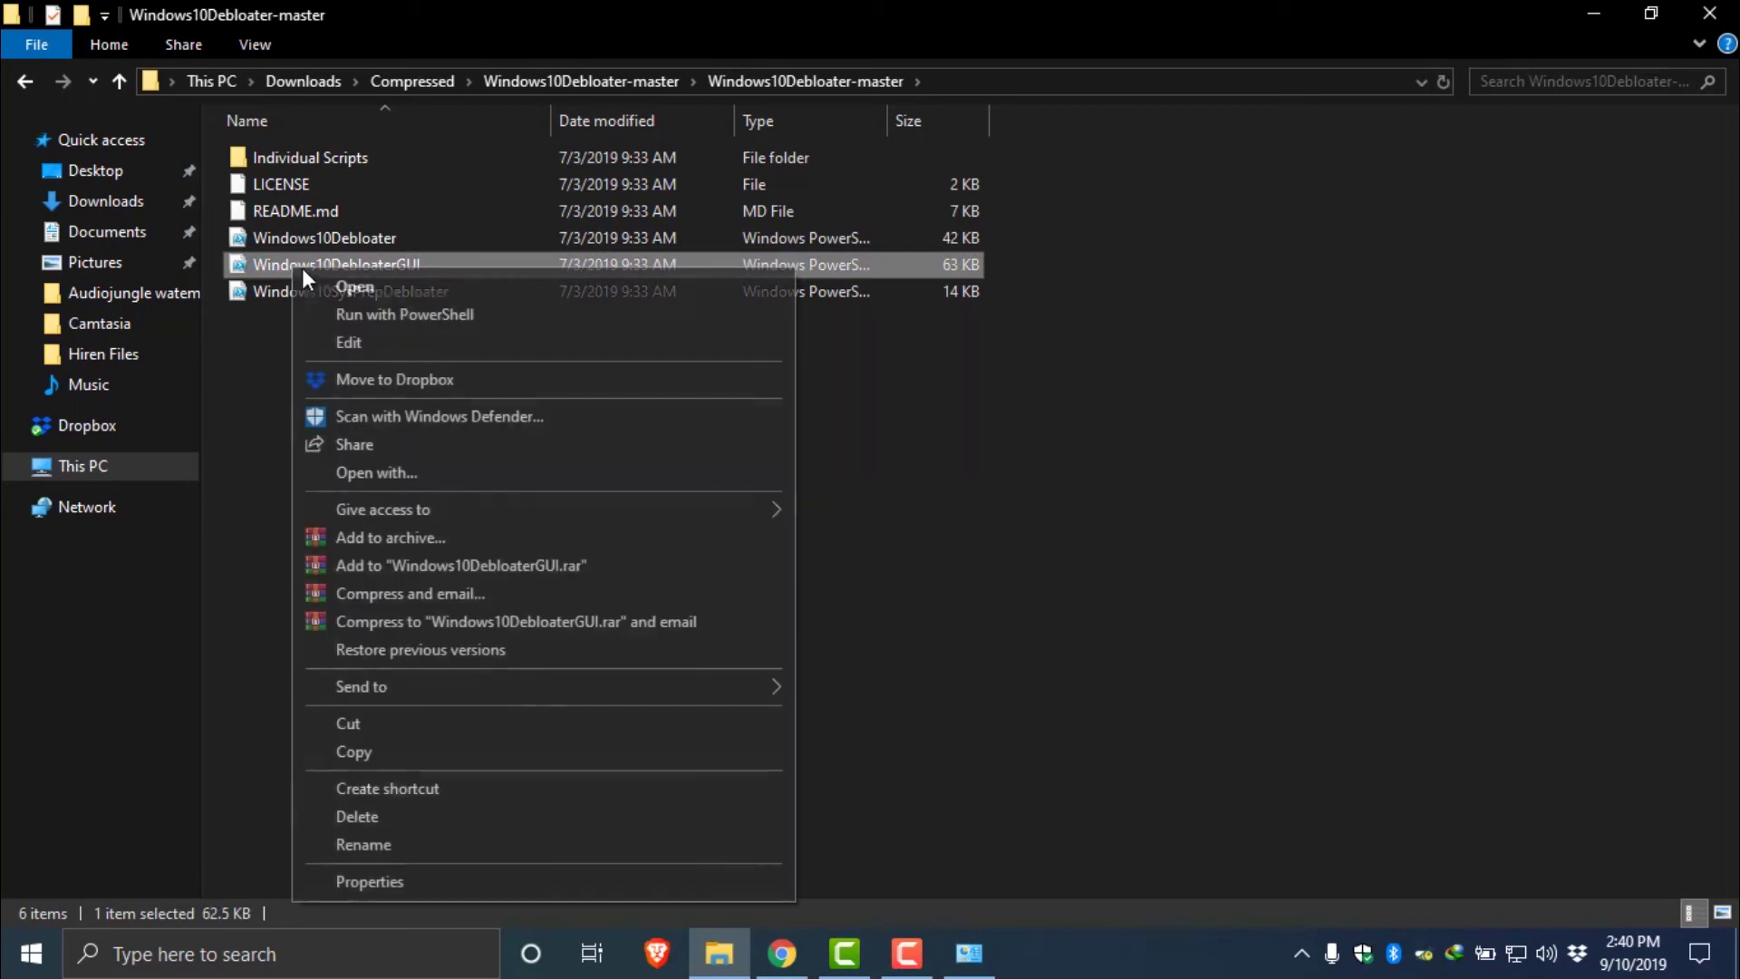
click(379, 325)
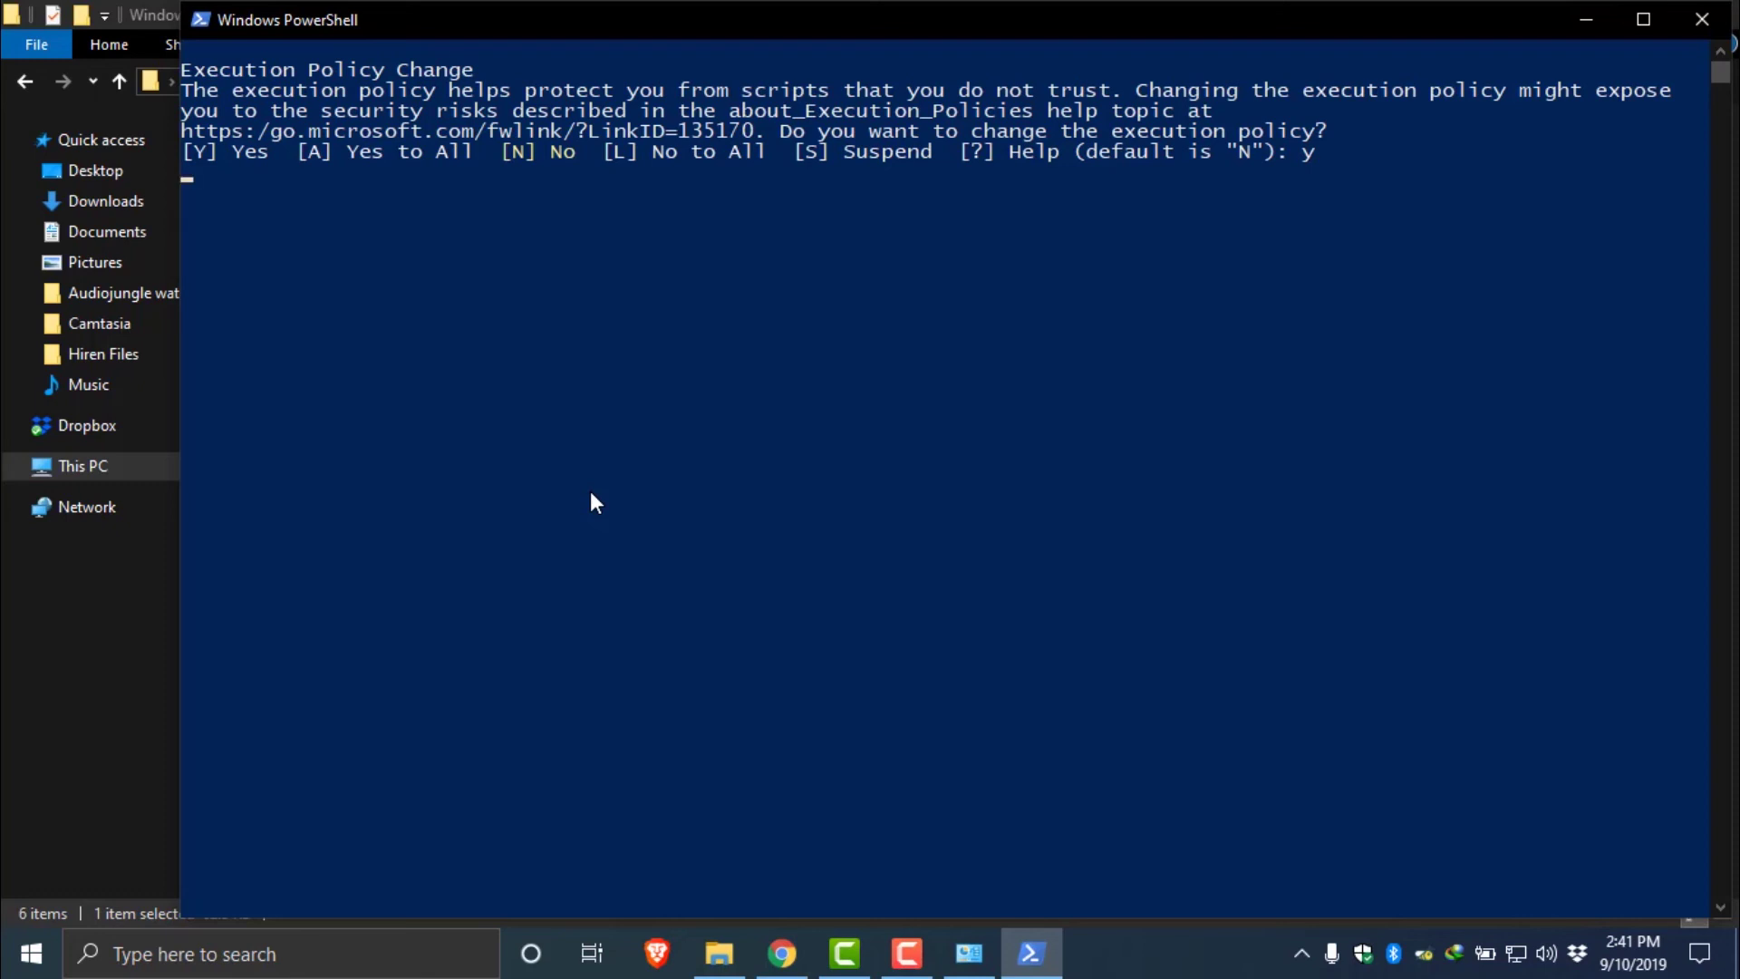
key(Return)
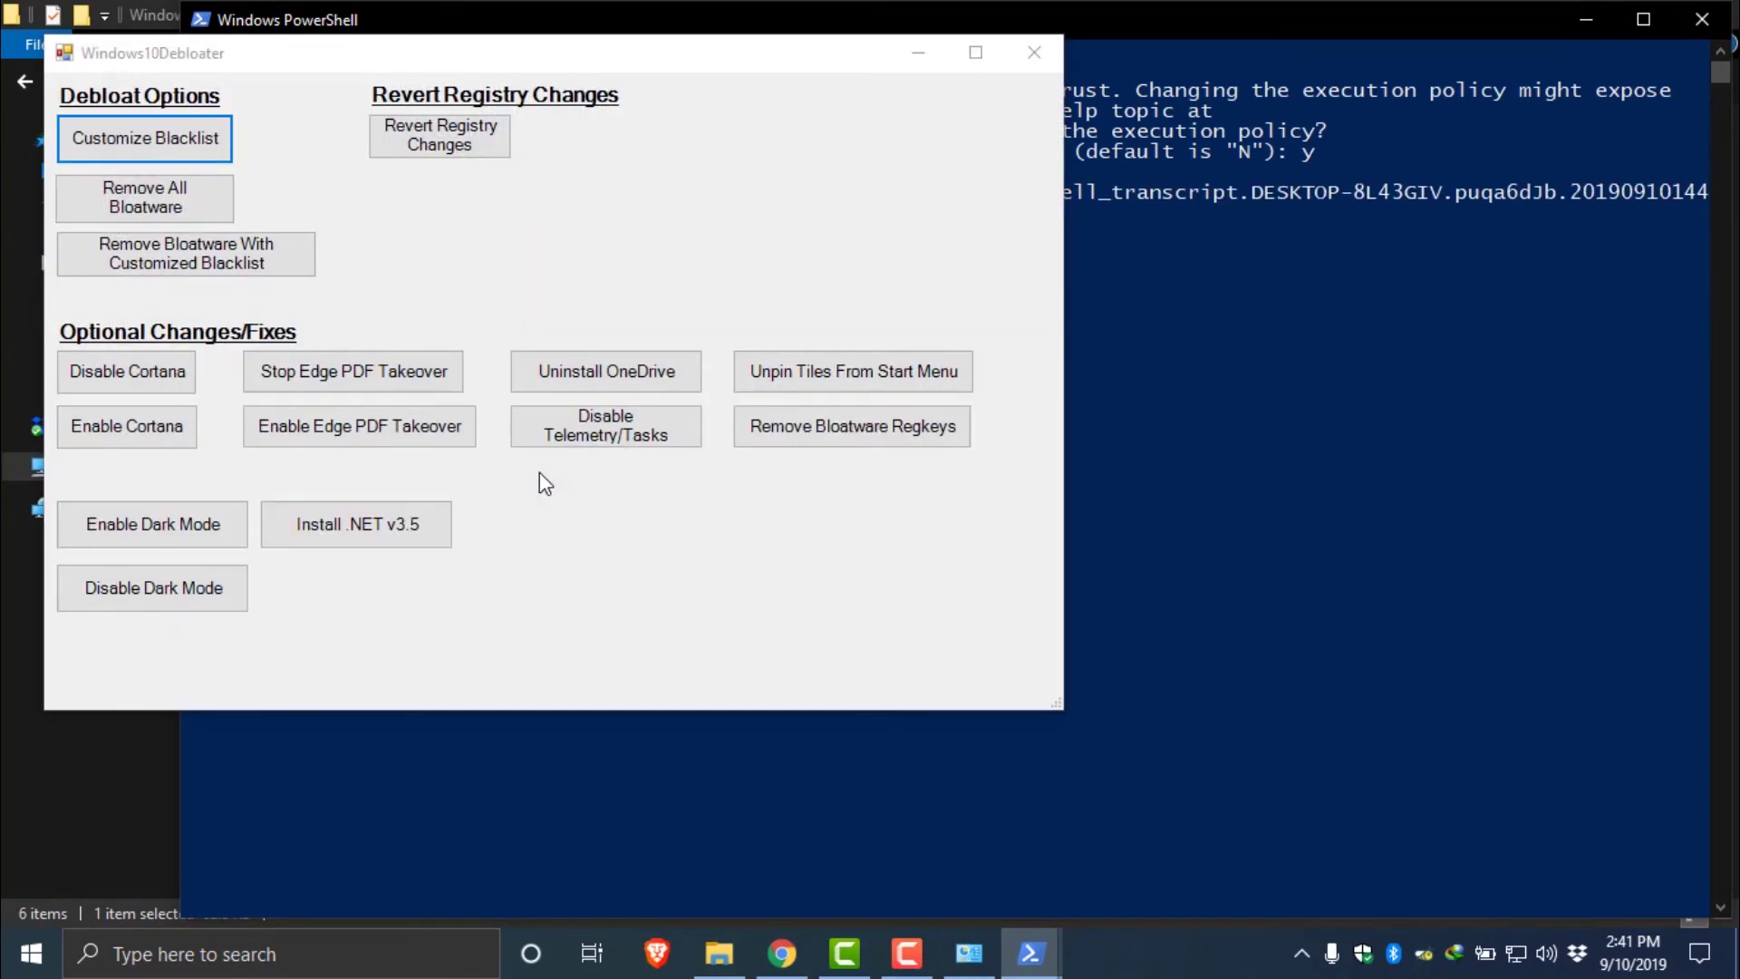
- Move the Windows10Debloater window toward the middle of the screen, review its debloat options and optional fixes, and close it
drag(537, 55, 914, 49)
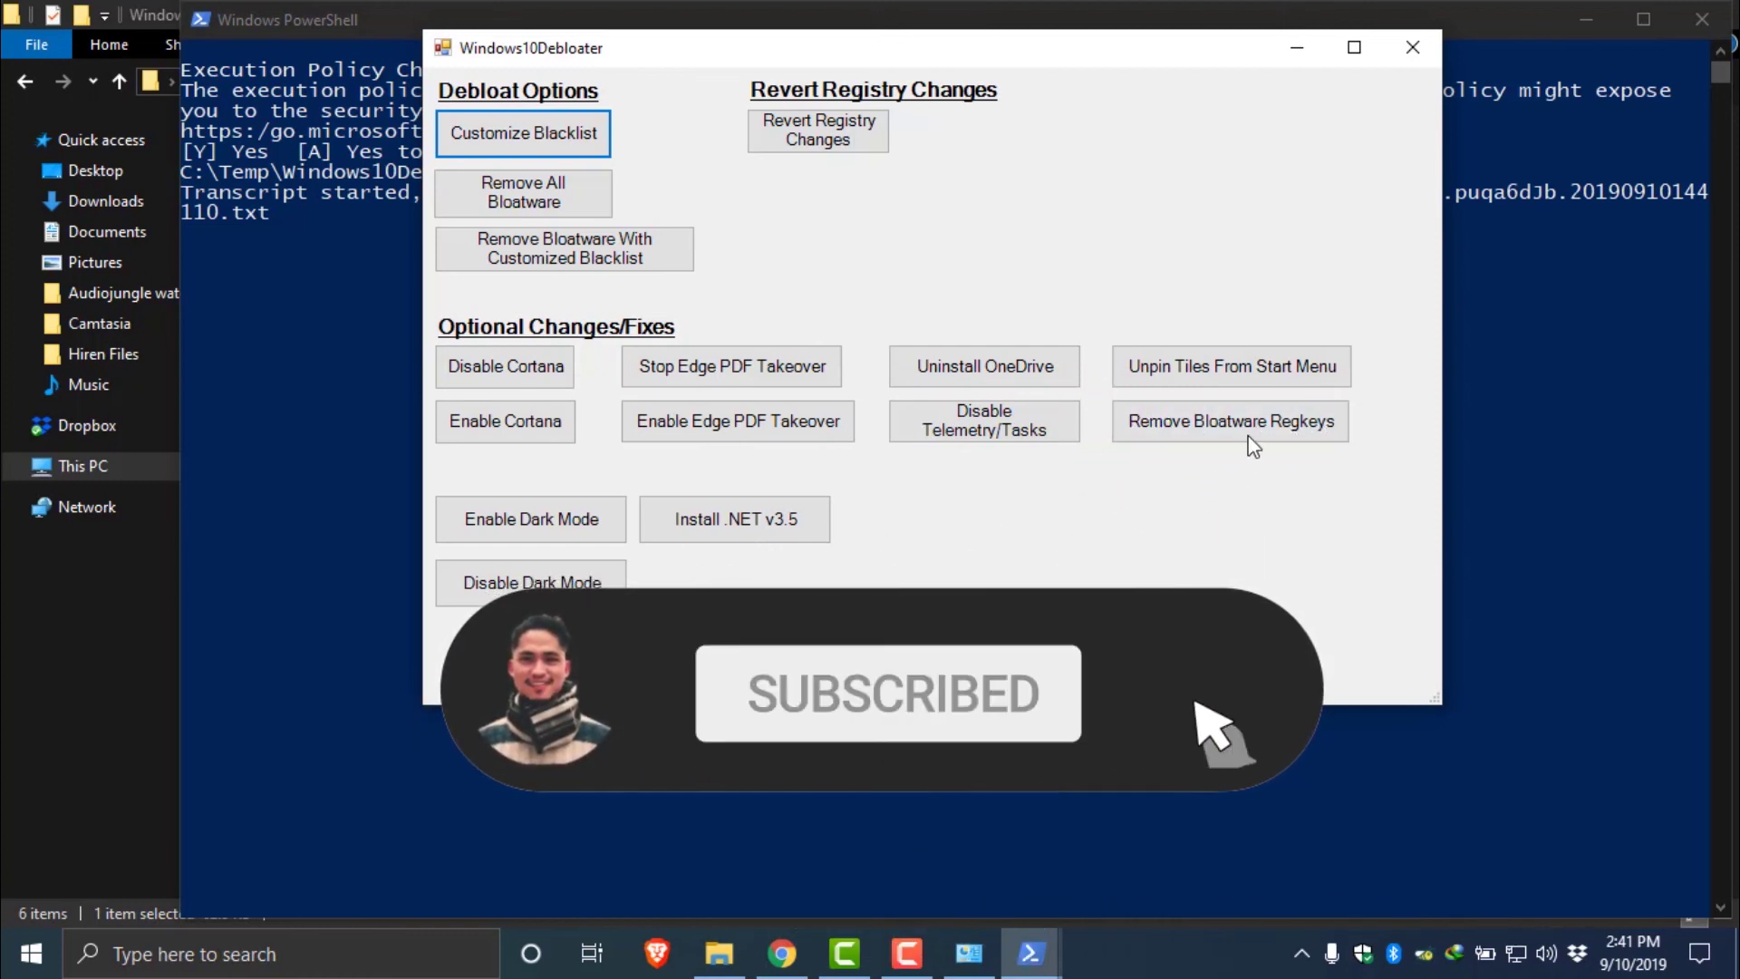
click(1422, 60)
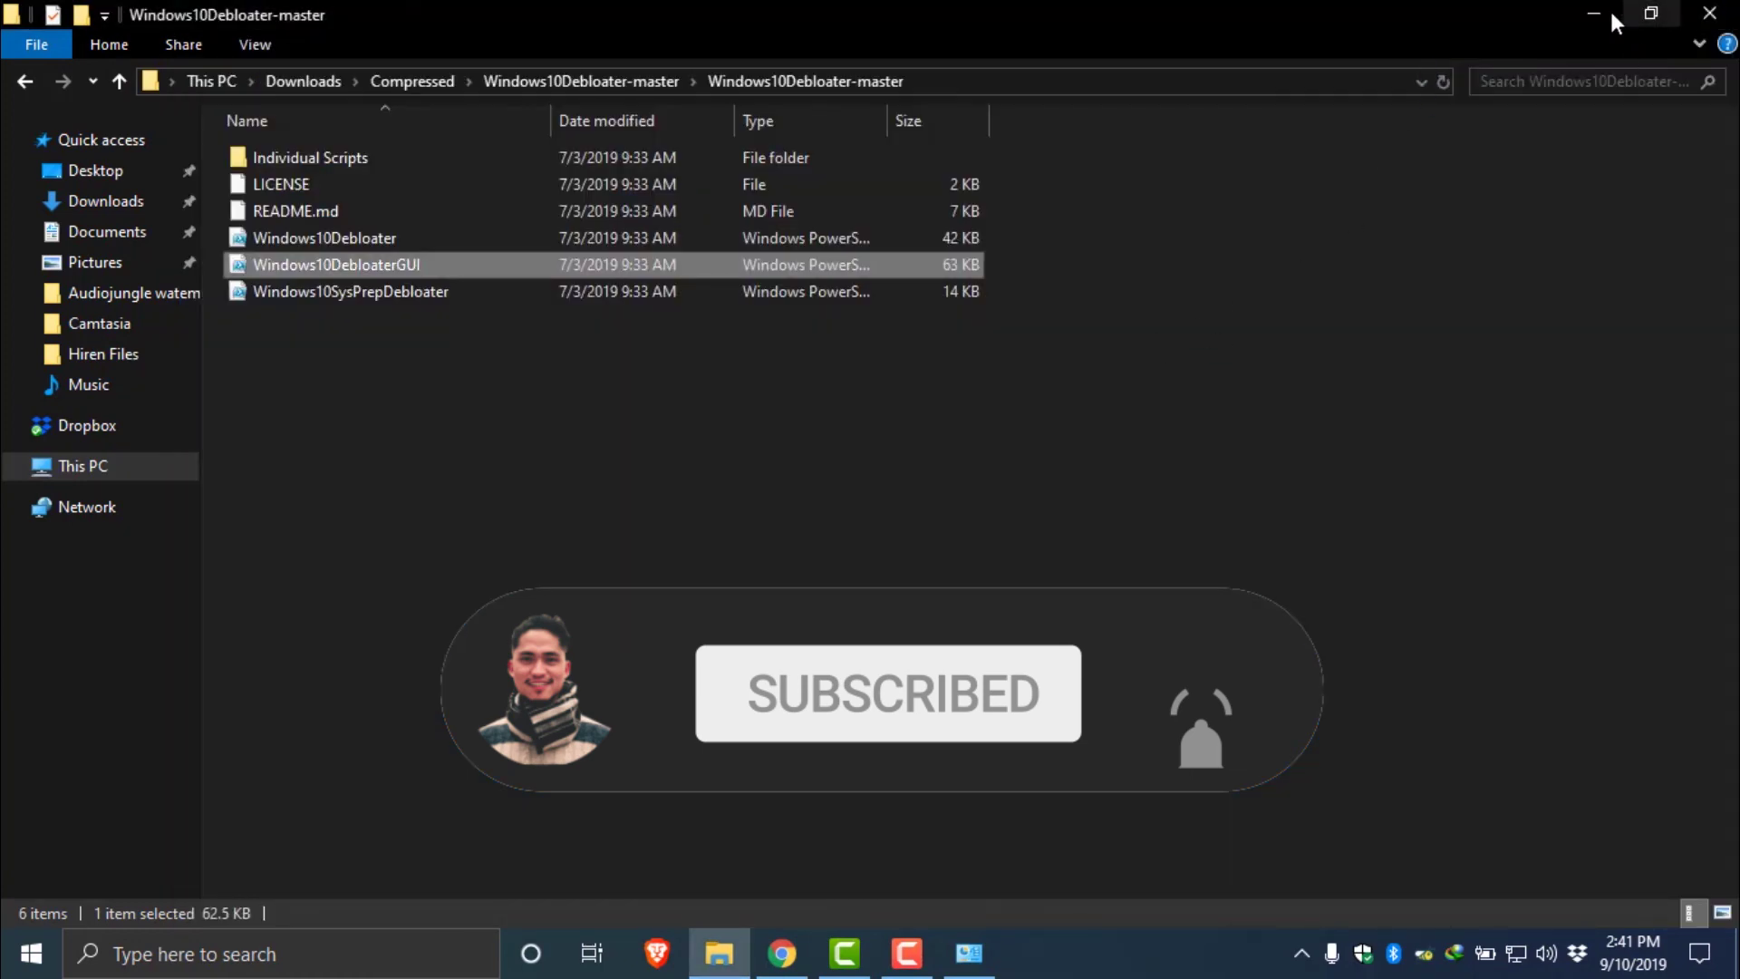